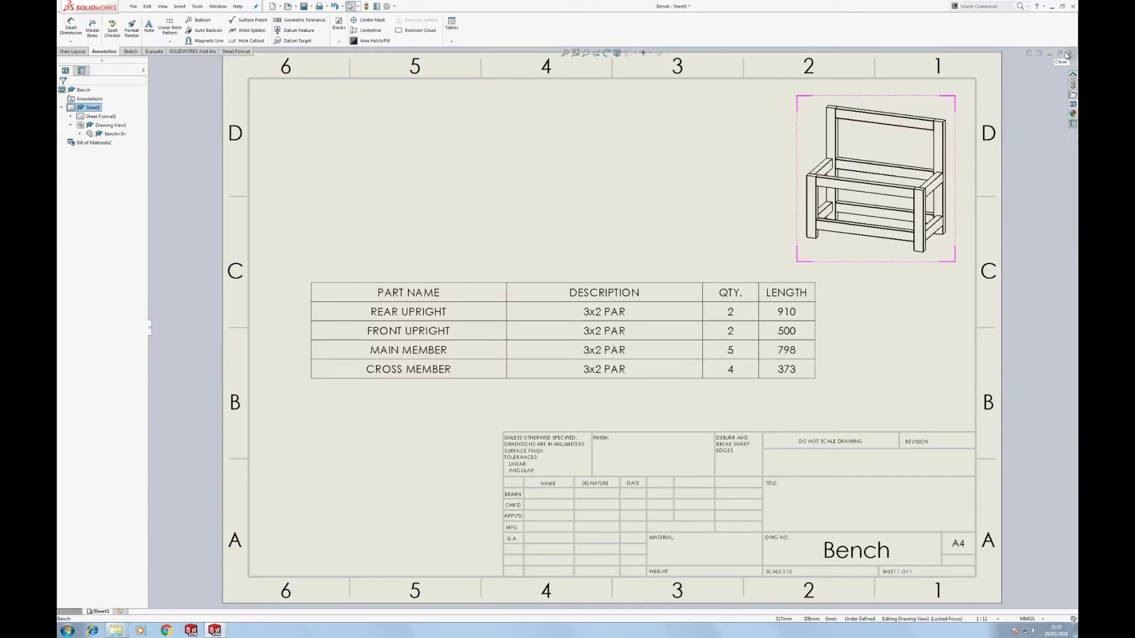
Close the Bench weldment part so no document remains open
left_click(1068, 55)
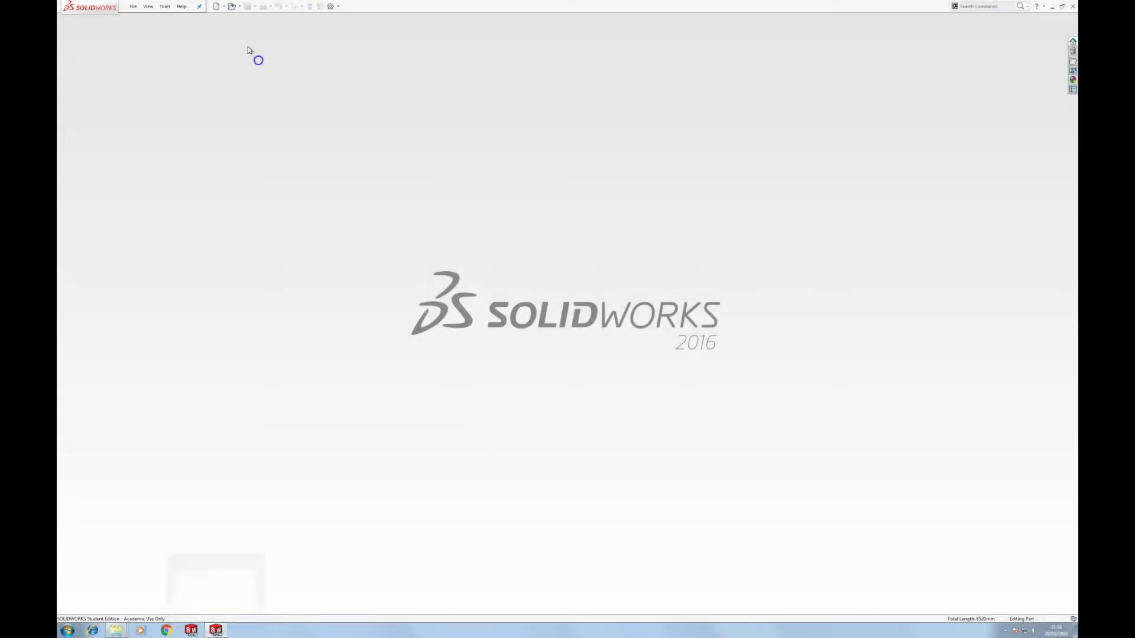
Create a new part and start a 3D sketch in it
left_click(217, 8)
left_click(371, 308)
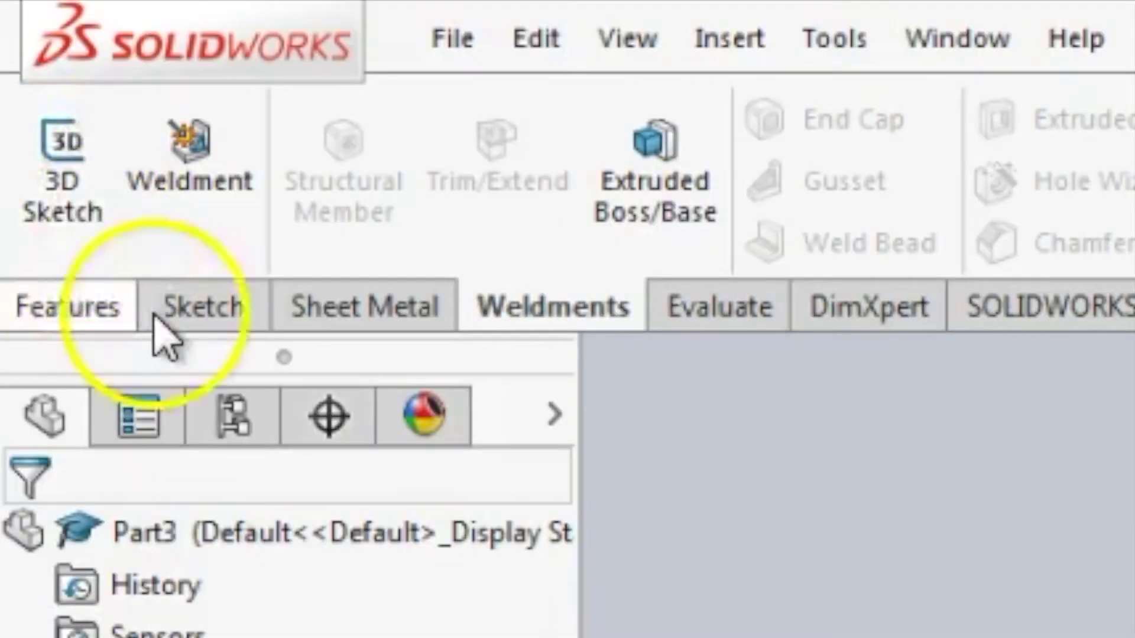
left_click(92, 53)
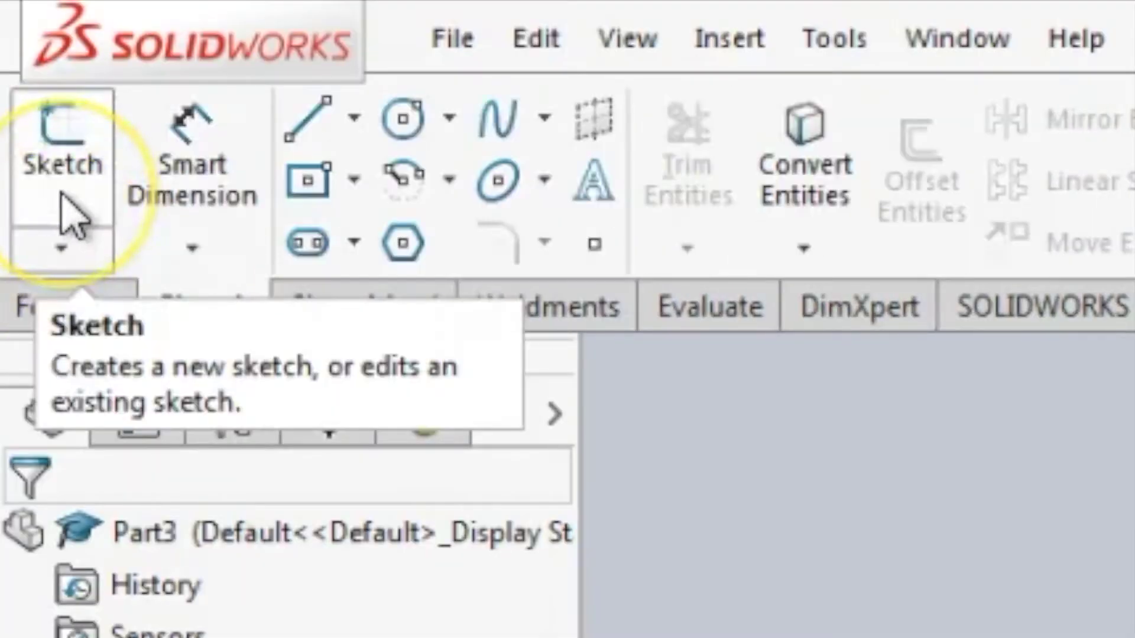
left_click(89, 263)
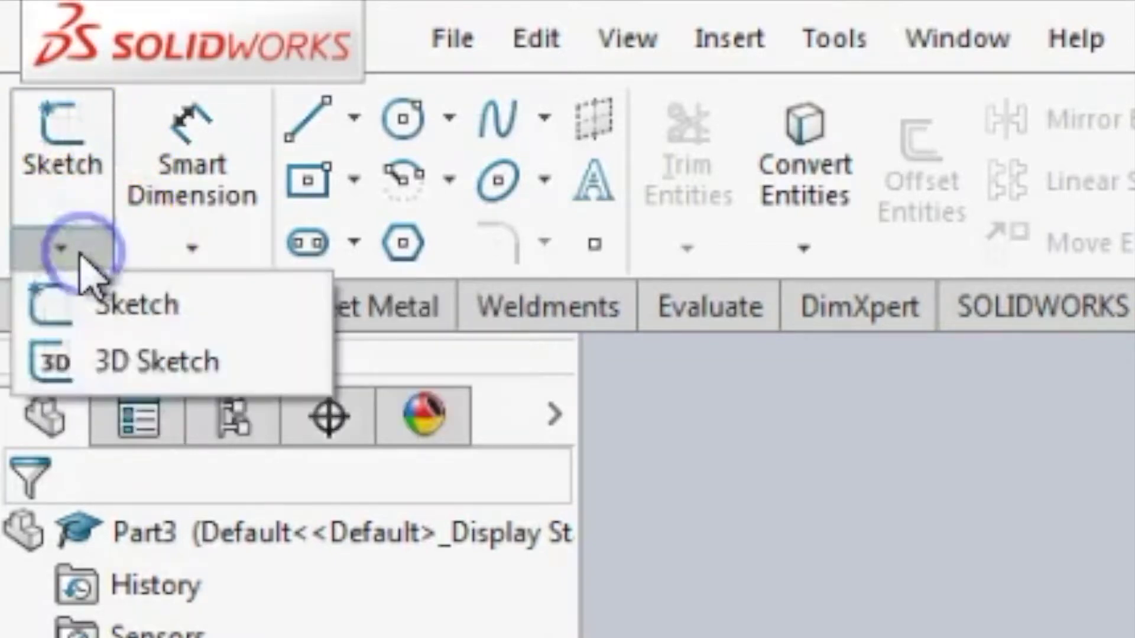
left_click(137, 374)
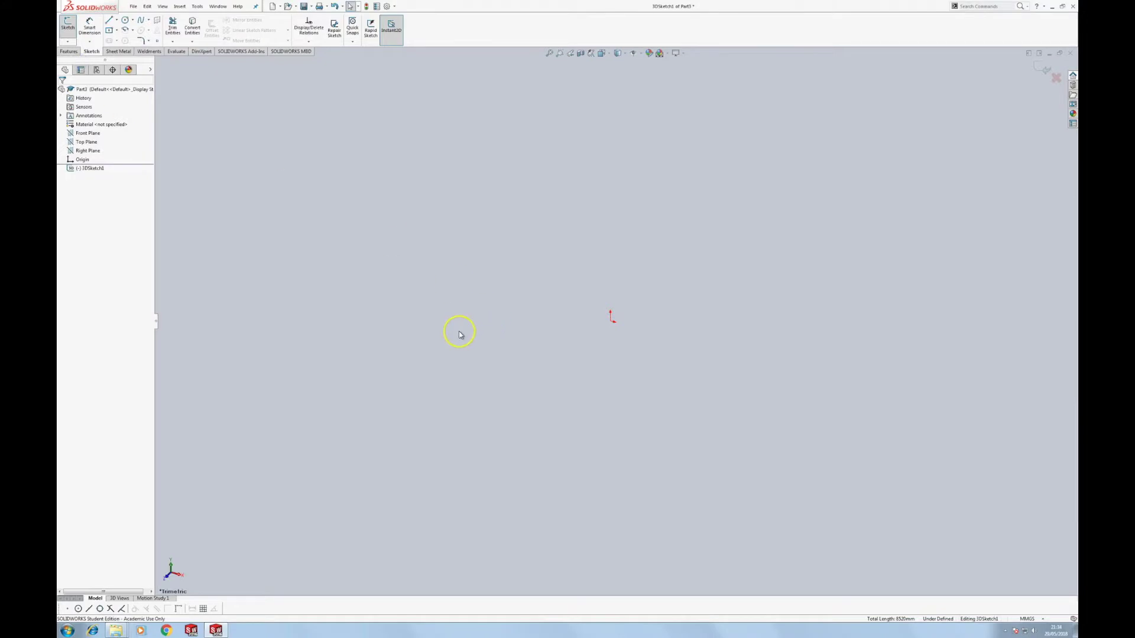
Start the Line tool and cycle the drawing plane to ZX
key("l")
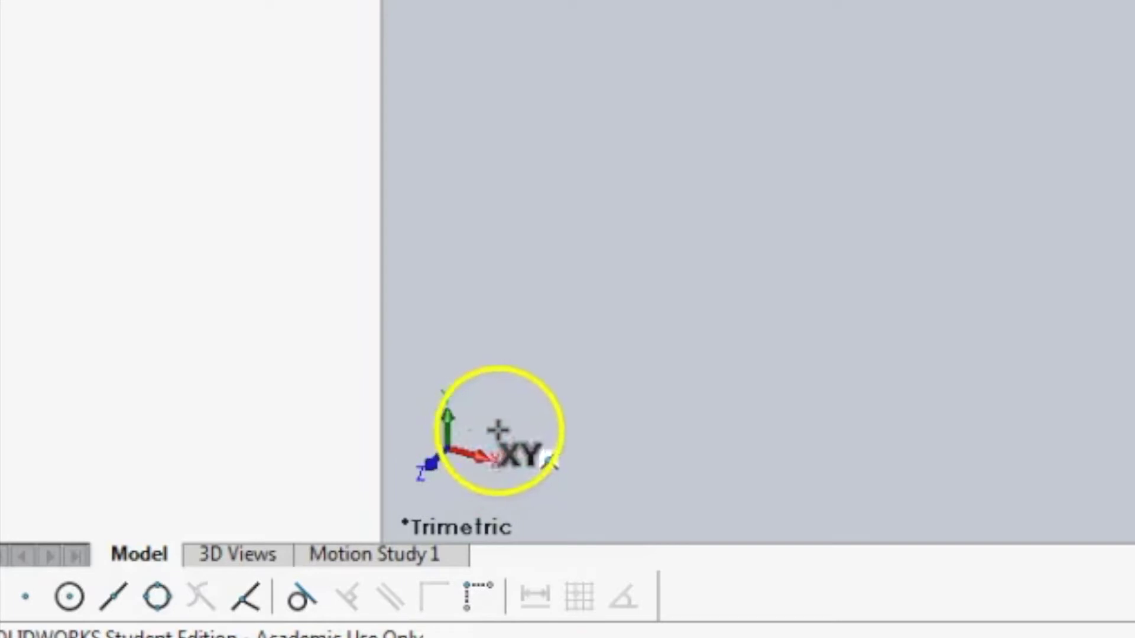
key("Tab")
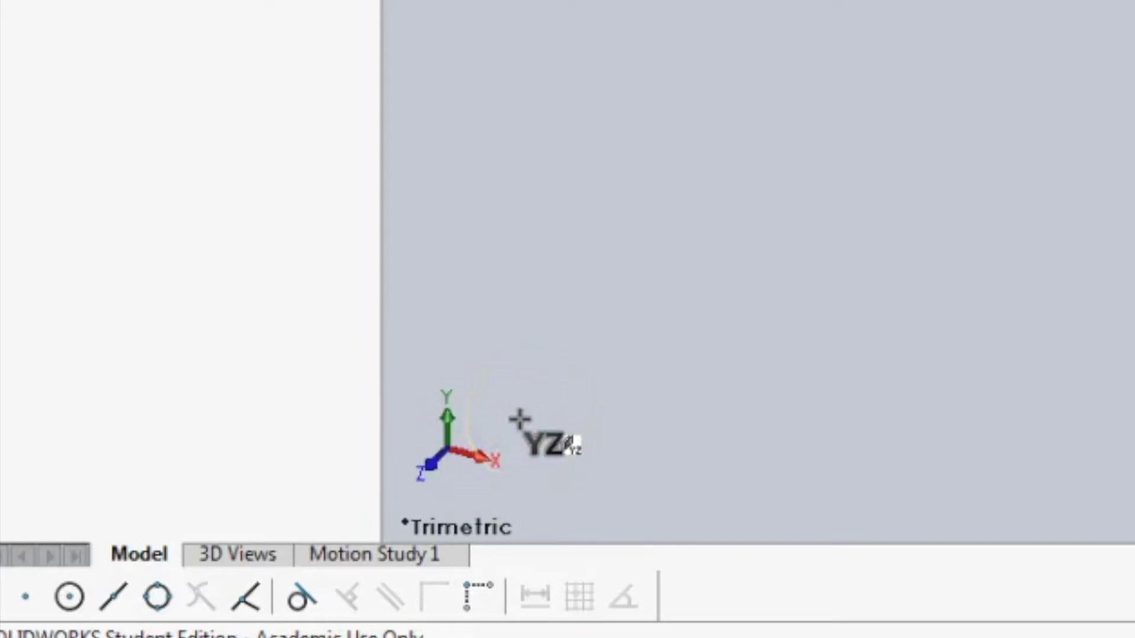
mouse_move(519, 420)
left_mouse_down()
mouse_move(472, 431)
mouse_move(452, 402)
mouse_move(524, 406)
mouse_move(448, 471)
mouse_move(540, 410)
mouse_move(530, 380)
mouse_move(512, 449)
mouse_move(429, 485)
mouse_move(454, 461)
mouse_move(888, 288)
left_mouse_up()
key("Tab")
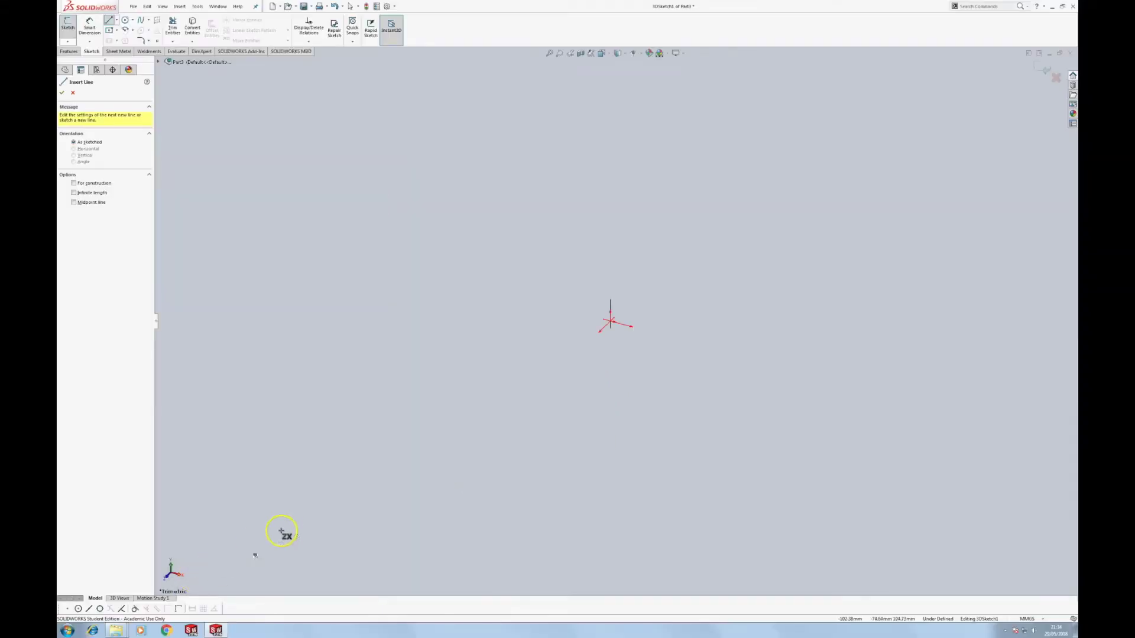
From the Top view, add infinite horizontal and vertical construction lines through the origin
key("space")
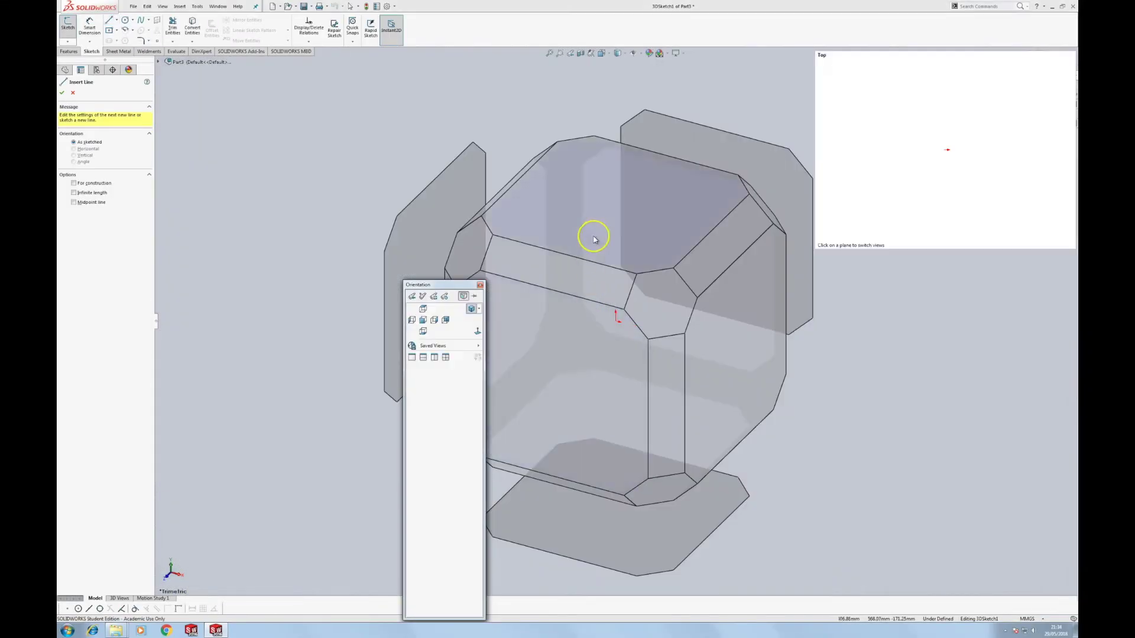
left_click(596, 232)
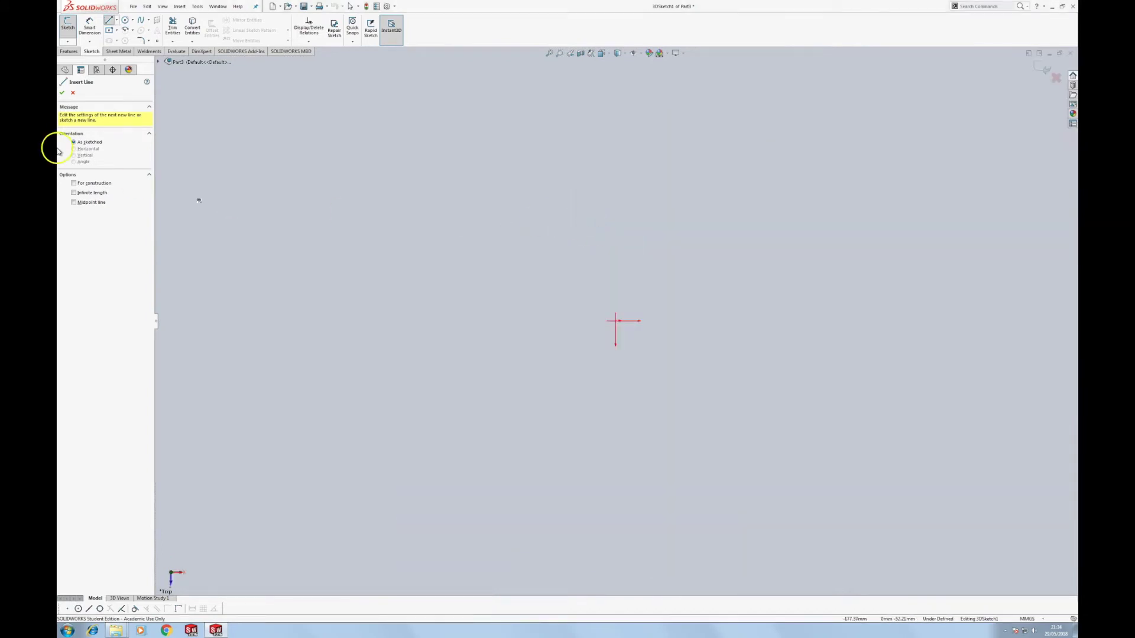
left_click(75, 192)
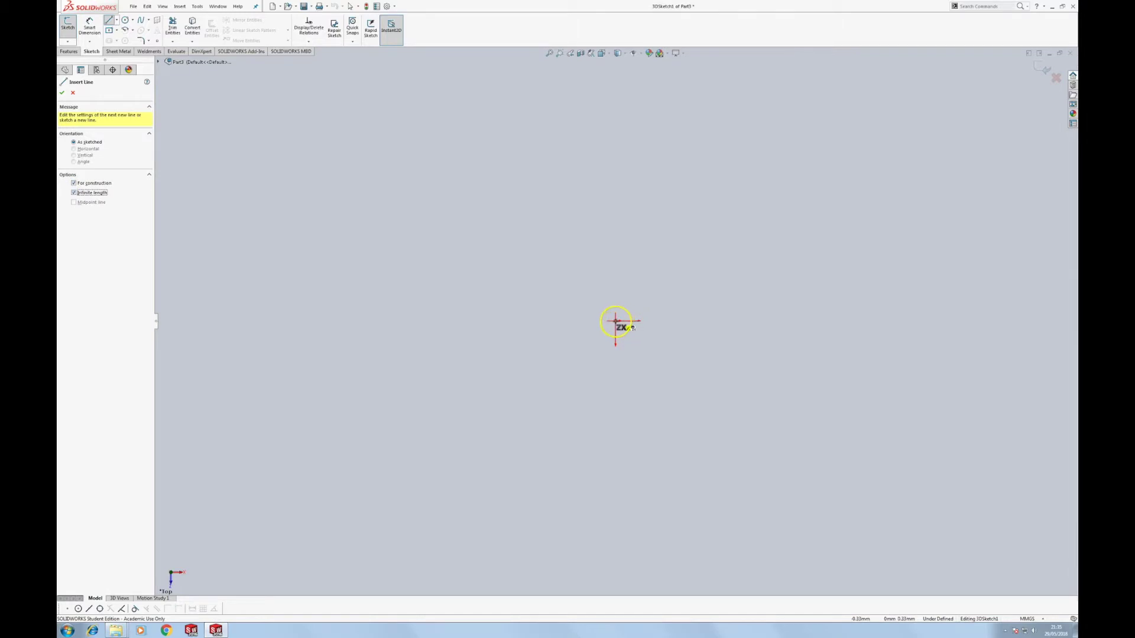
left_click_drag(615, 322, 735, 325)
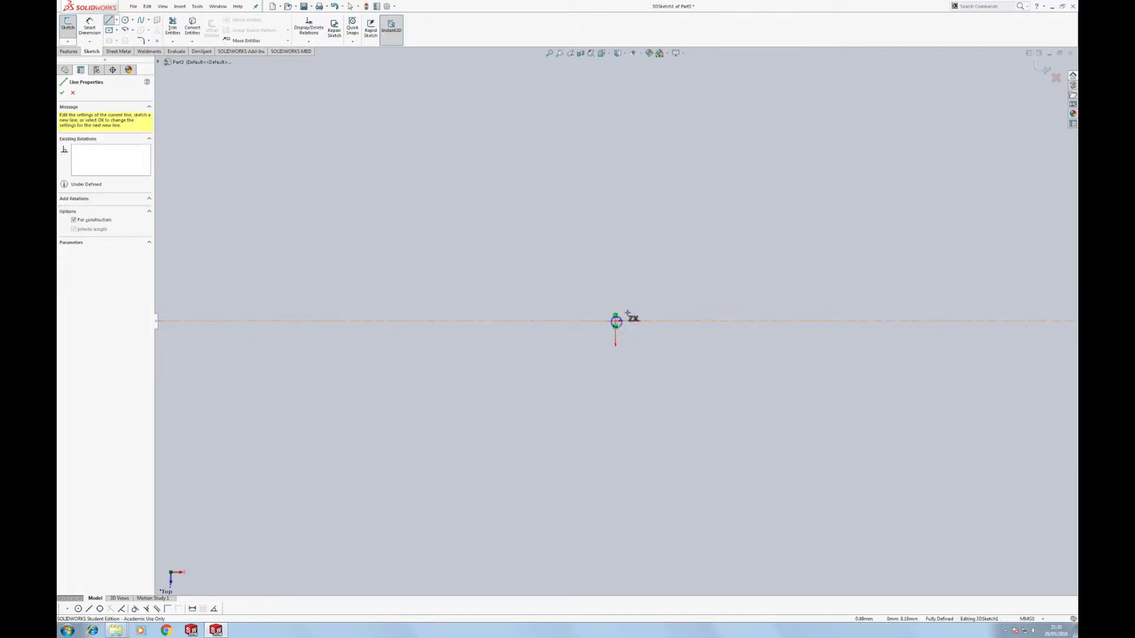
left_click_drag(616, 319, 616, 250)
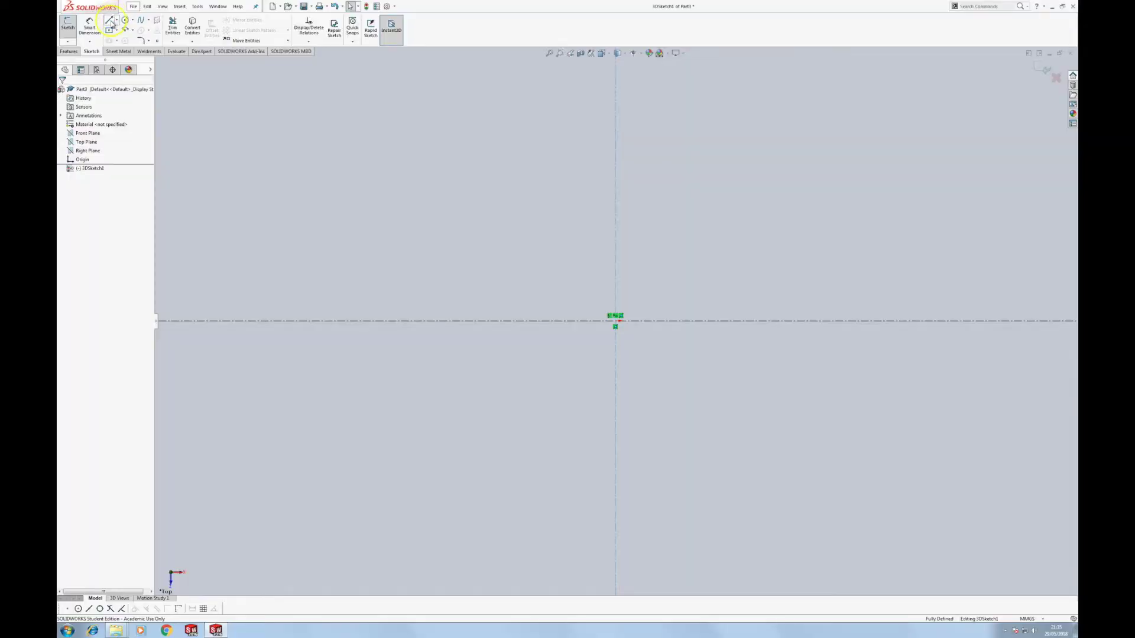
left_click(110, 23)
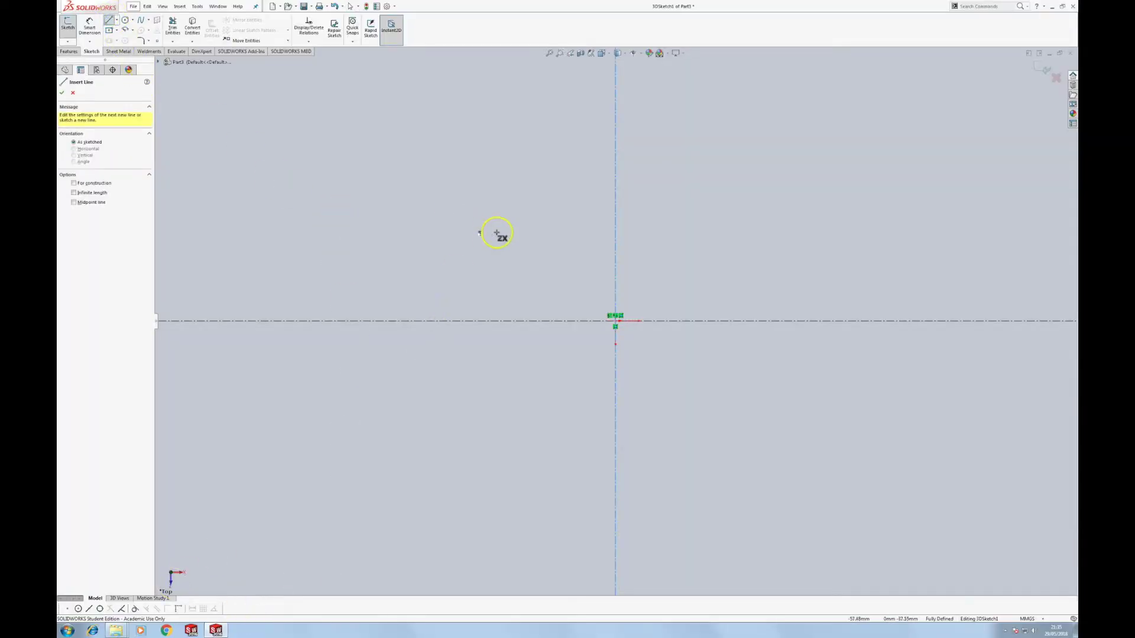
Draw a closed four-sided outline around the origin
left_click(424, 212)
left_click(781, 211)
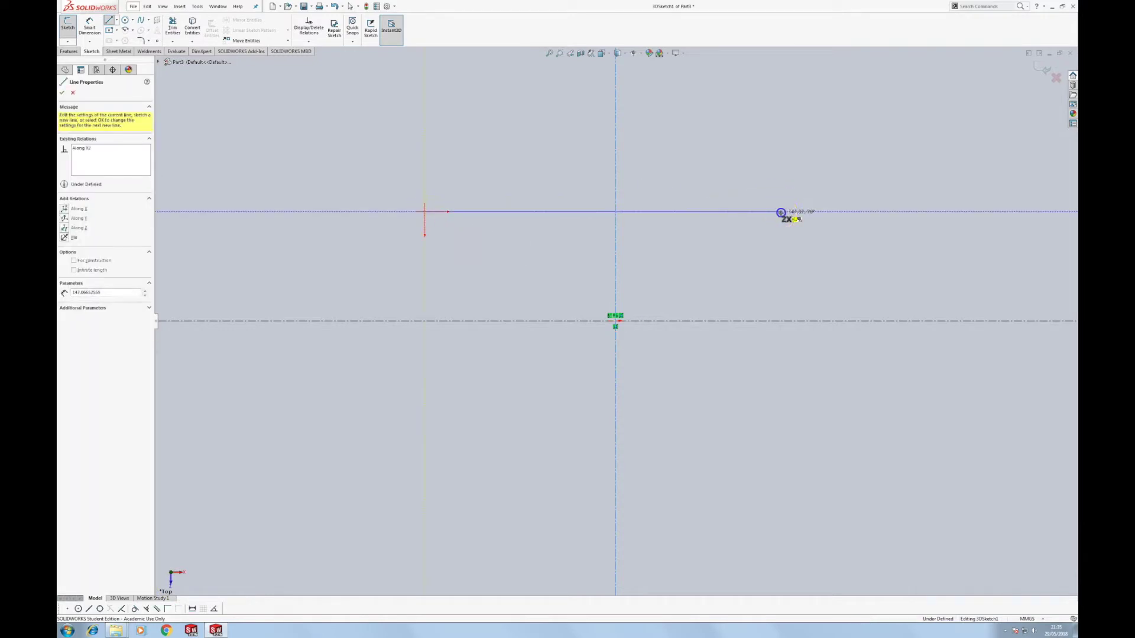
left_click(781, 487)
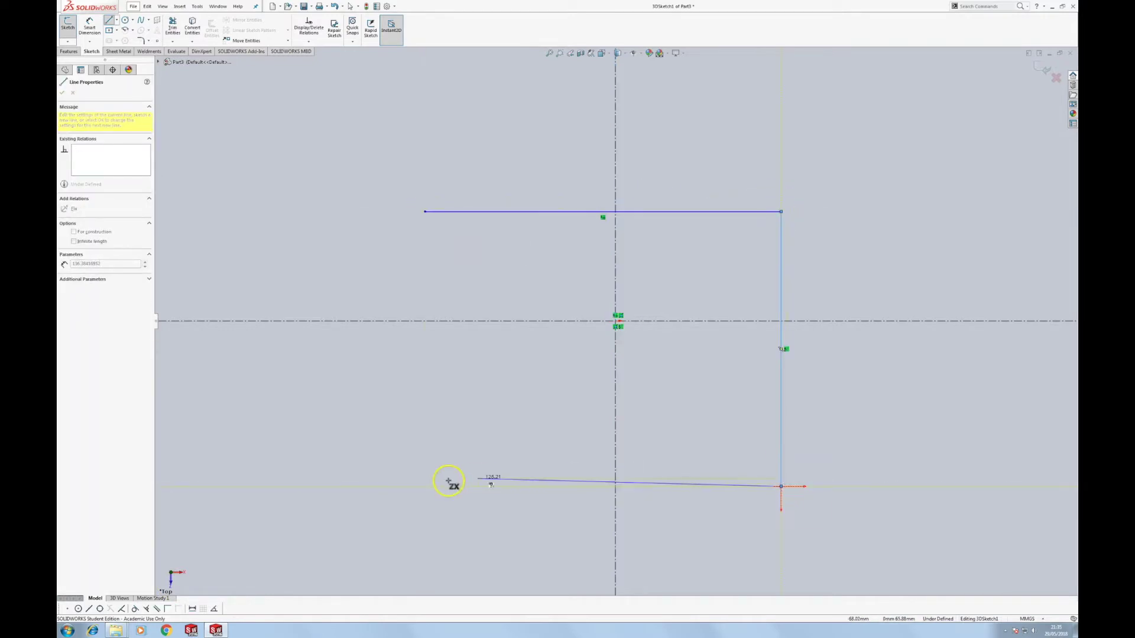
left_click(404, 487)
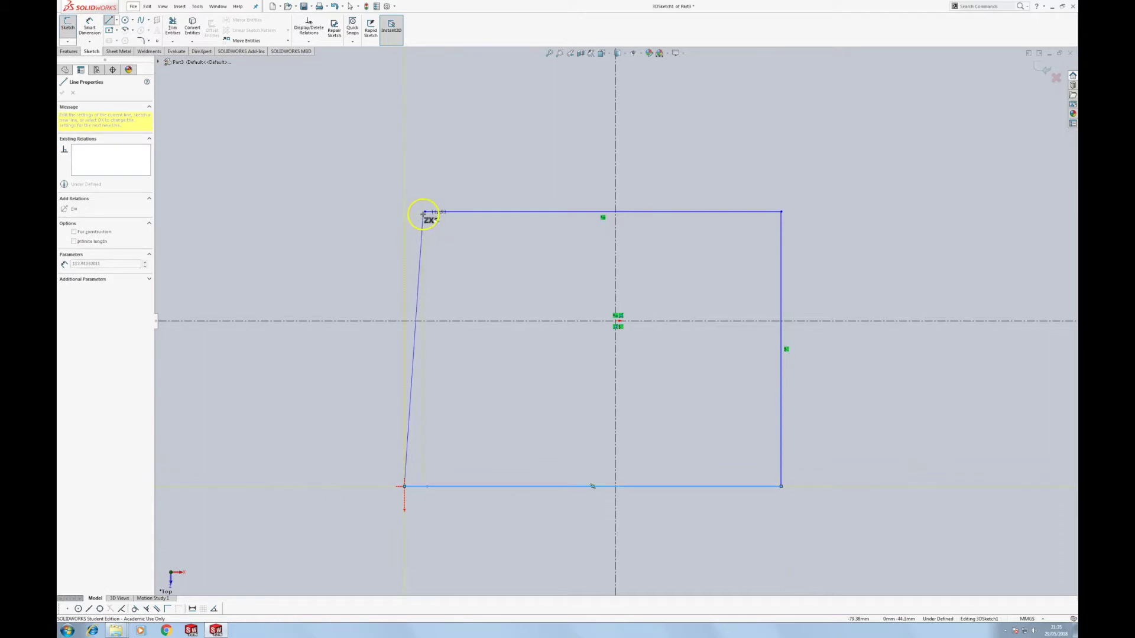
left_click(424, 212)
key("Escape")
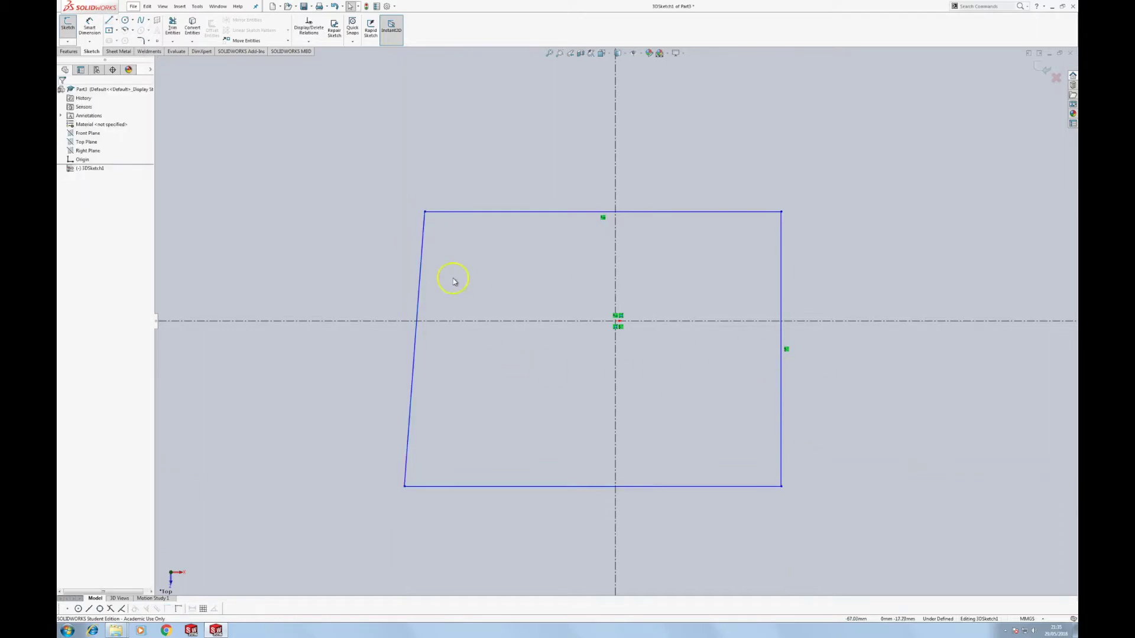
Constrain the left edge along Z and the bottom edge along X
left_click(422, 281)
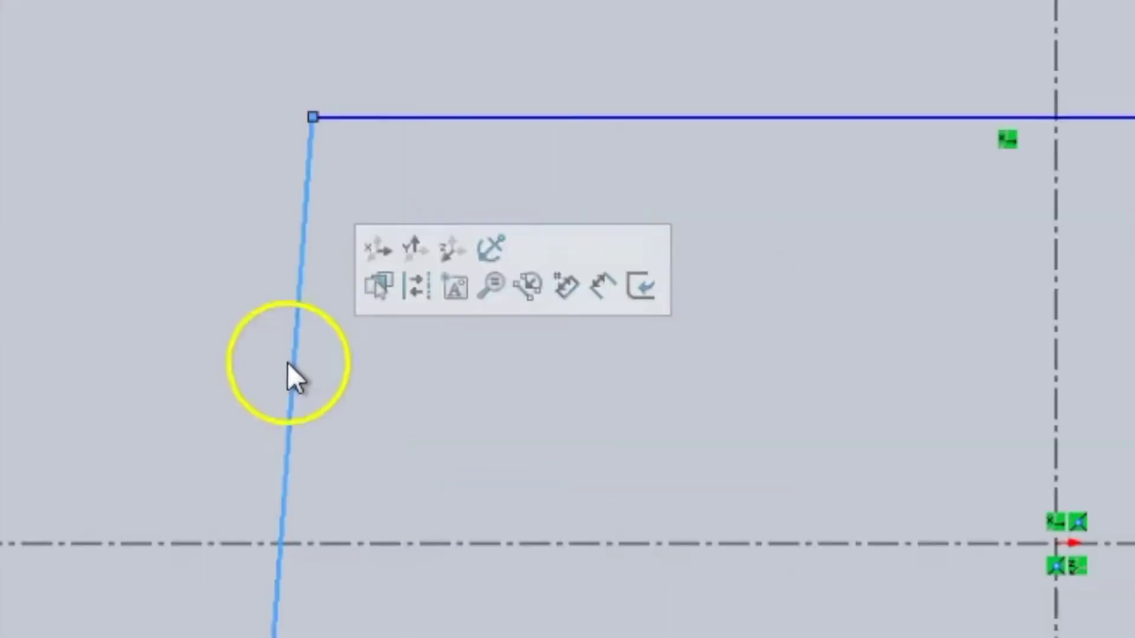
left_click(446, 254)
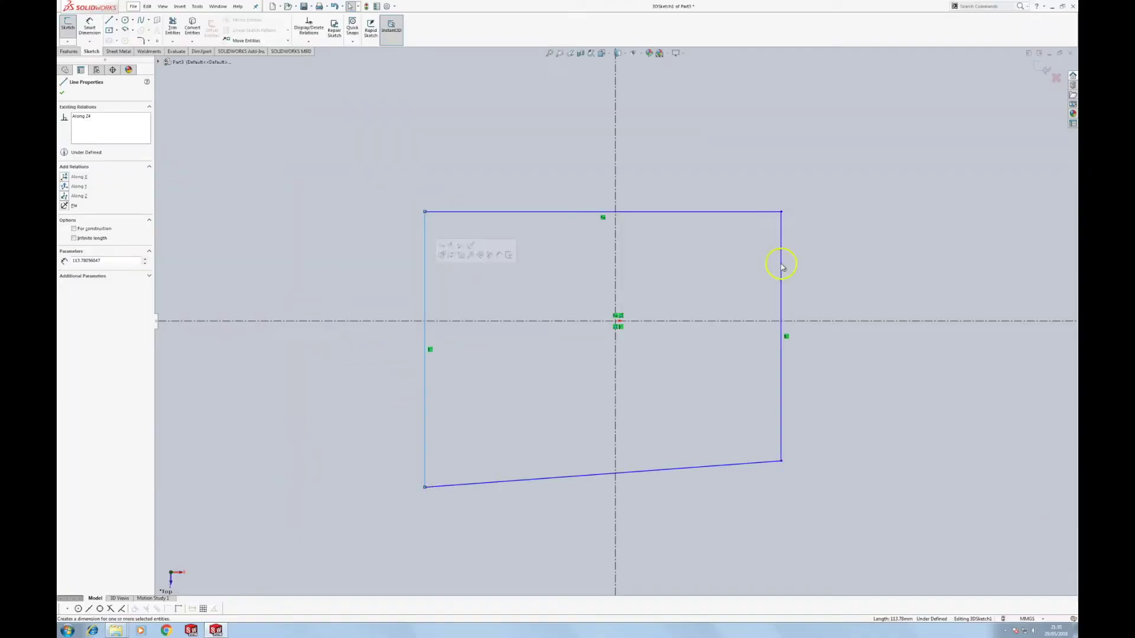
key("Escape")
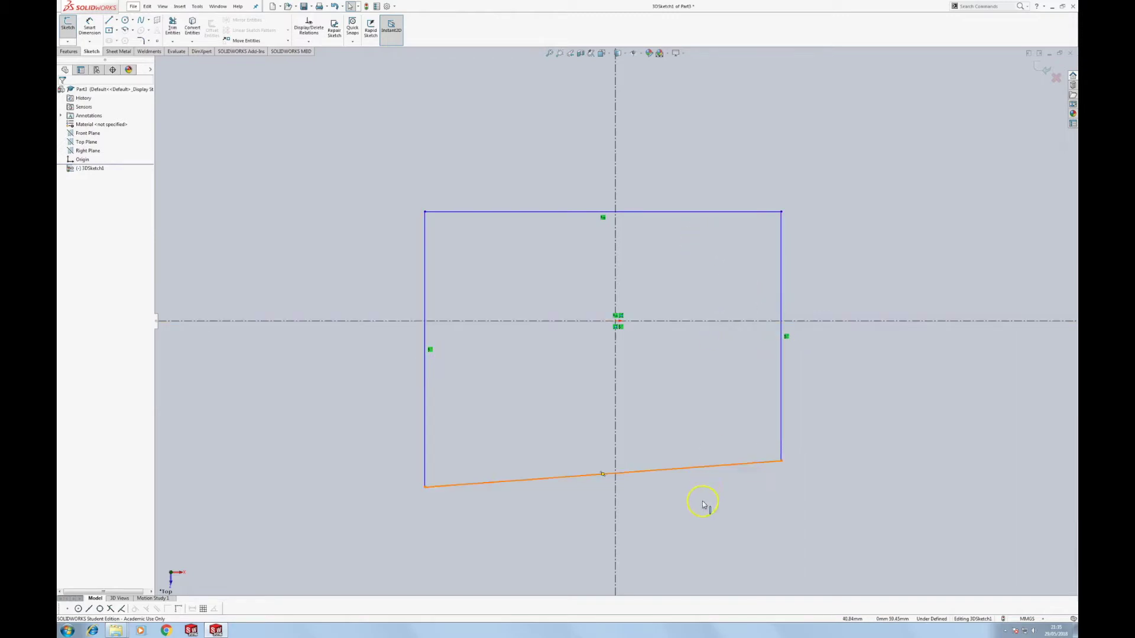
left_click(704, 467)
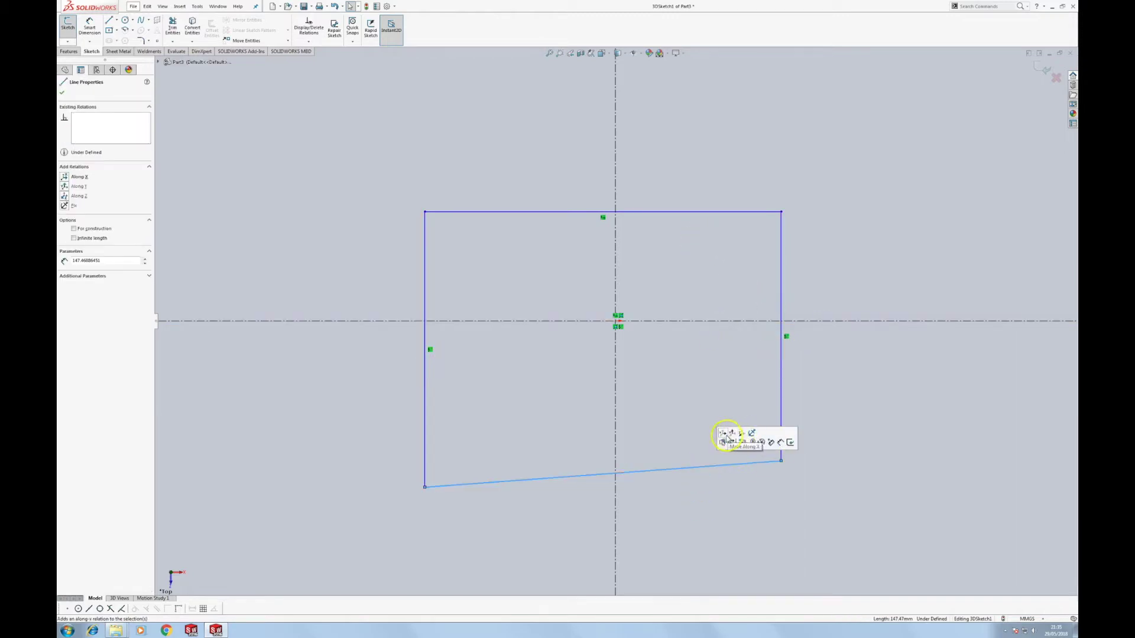
left_click(722, 433)
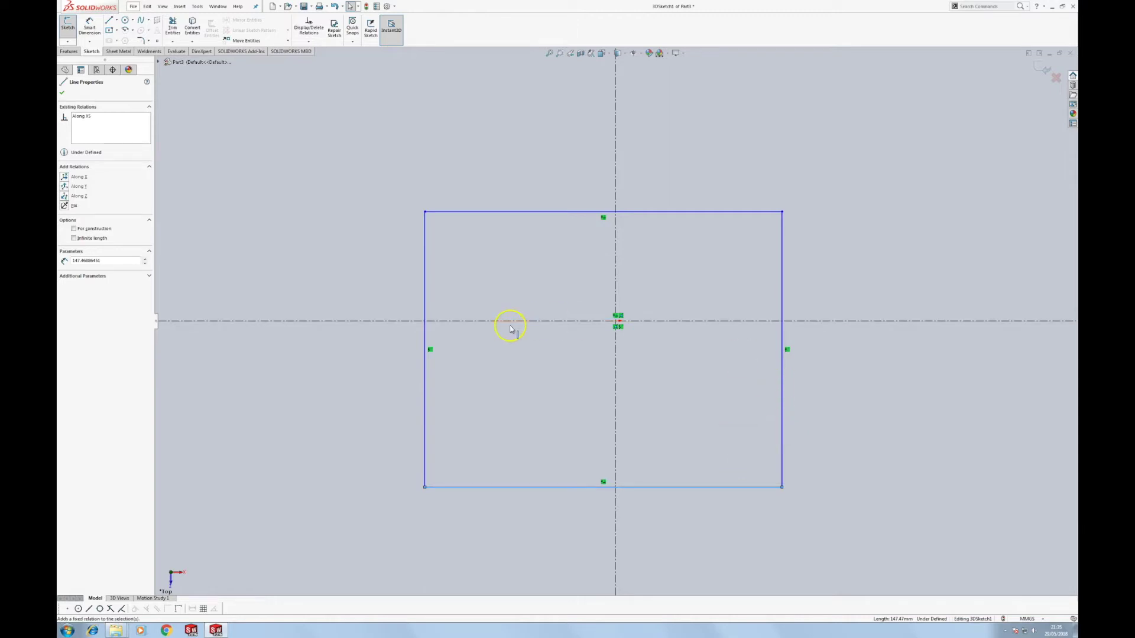
left_click(578, 231)
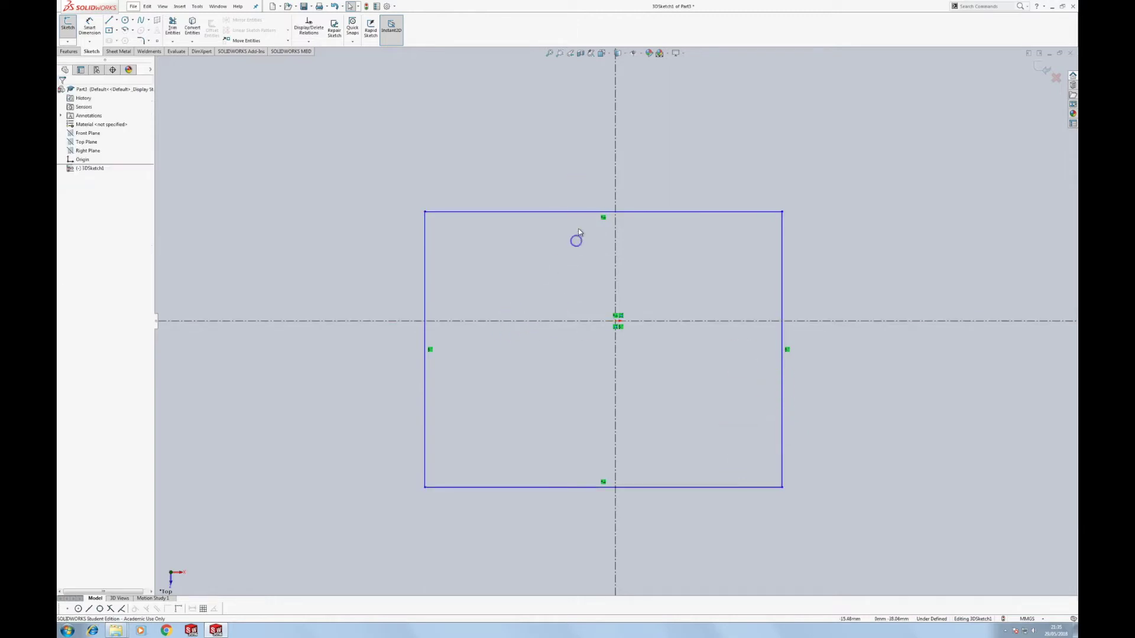
Tie the top and right edge midpoints to the centerlines, then widen and heighten the rectangle
left_click(603, 212)
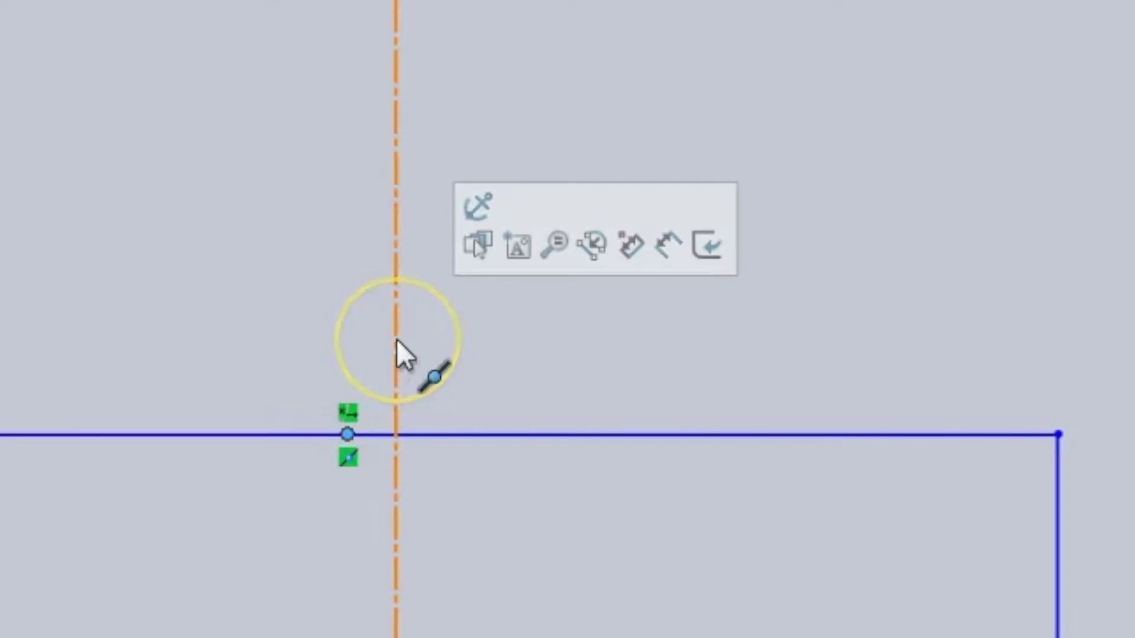
left_click(396, 339, "ctrl")
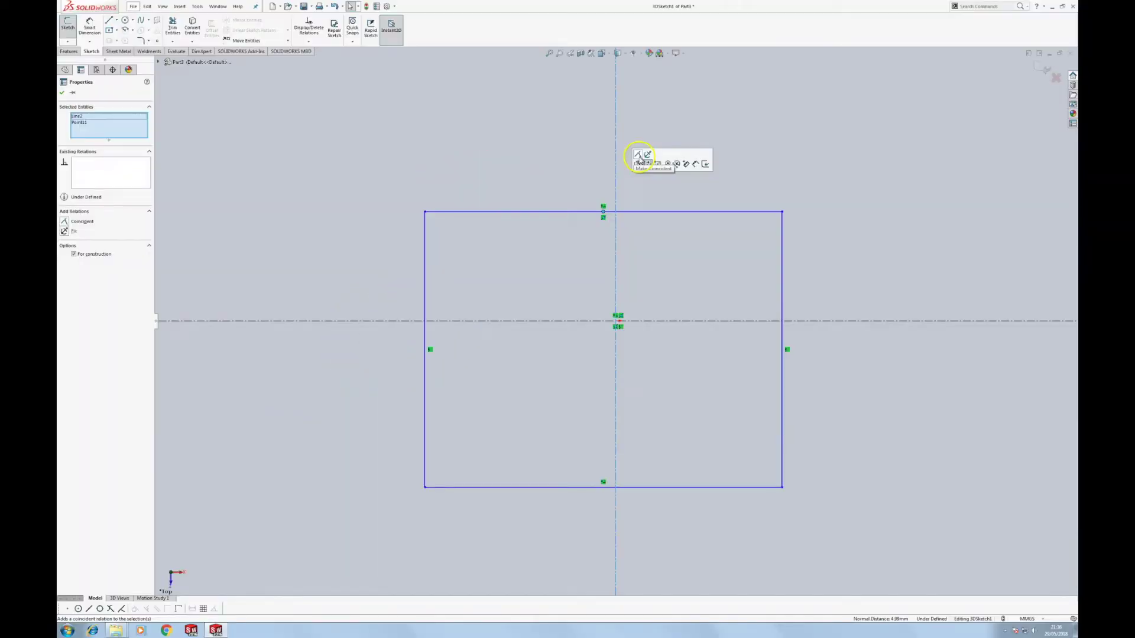
left_click(489, 212)
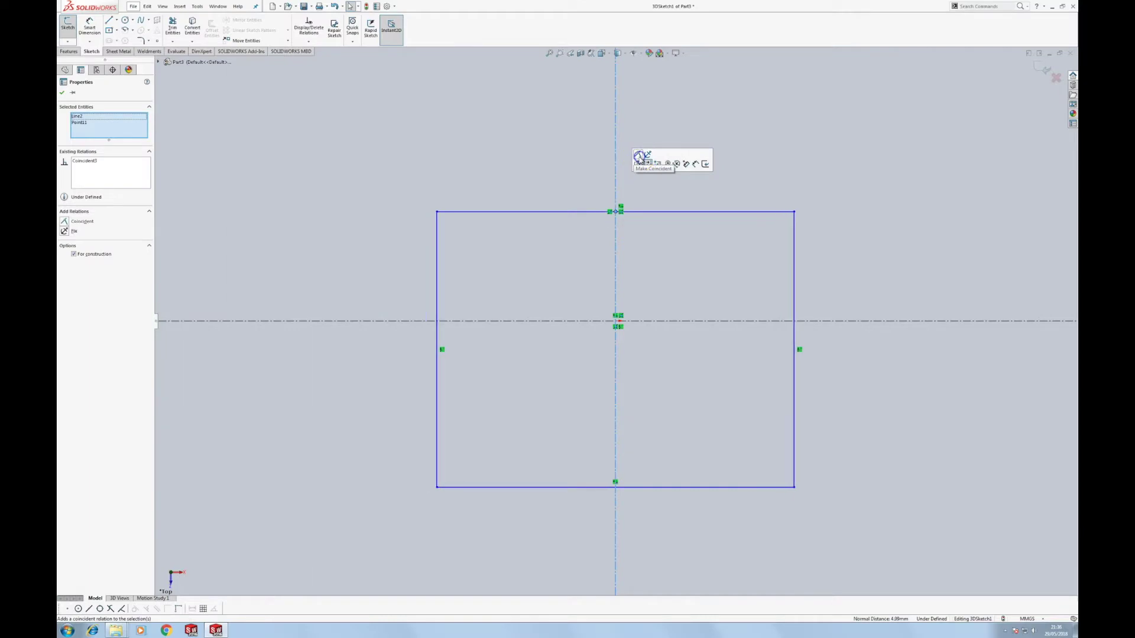
left_click(794, 350)
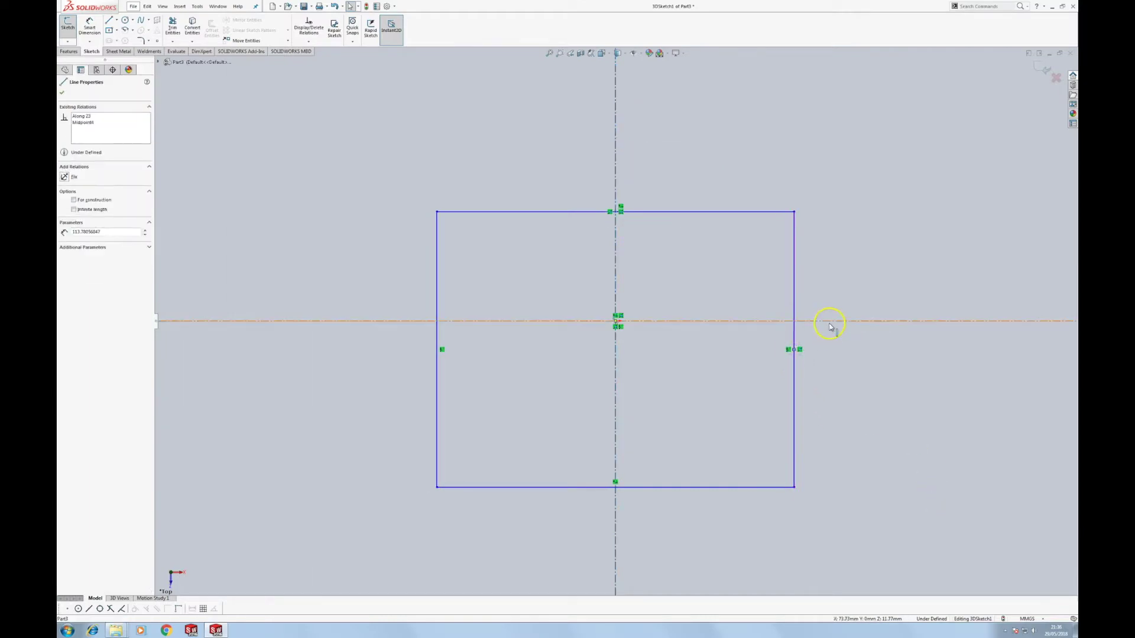
left_click(830, 321, "ctrl")
left_click(853, 291)
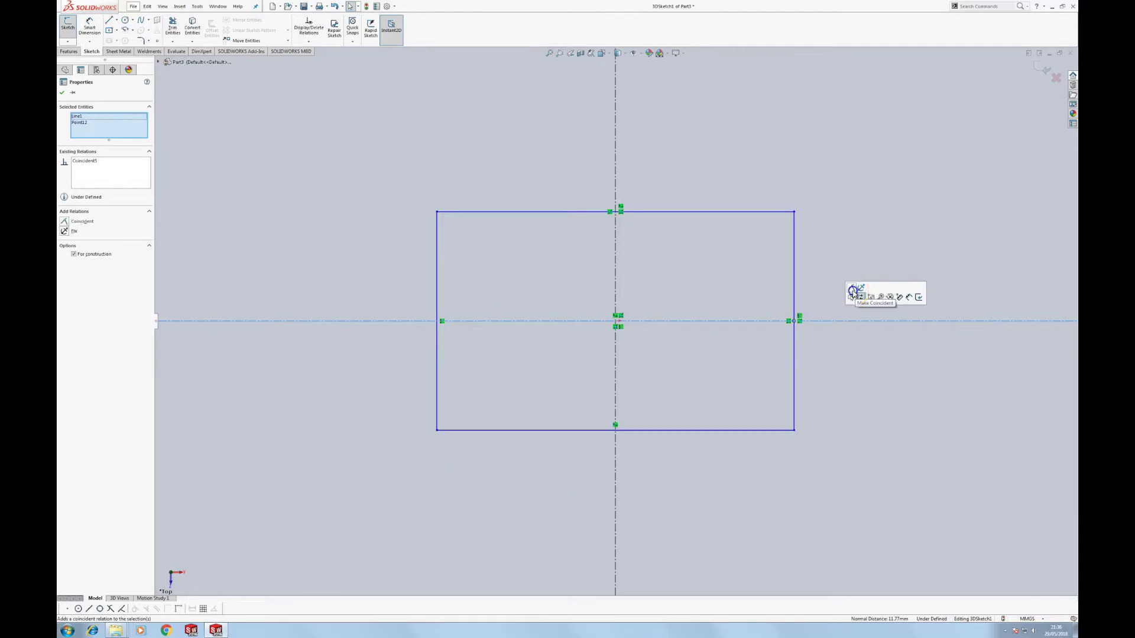
left_click(742, 494)
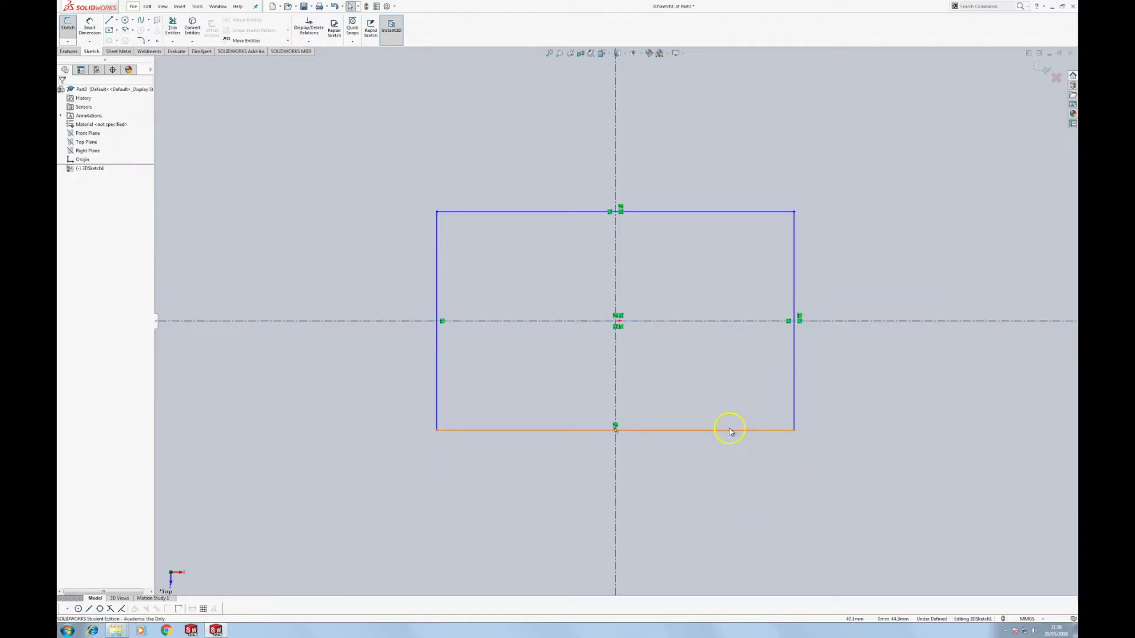
left_click_drag(794, 402, 862, 408)
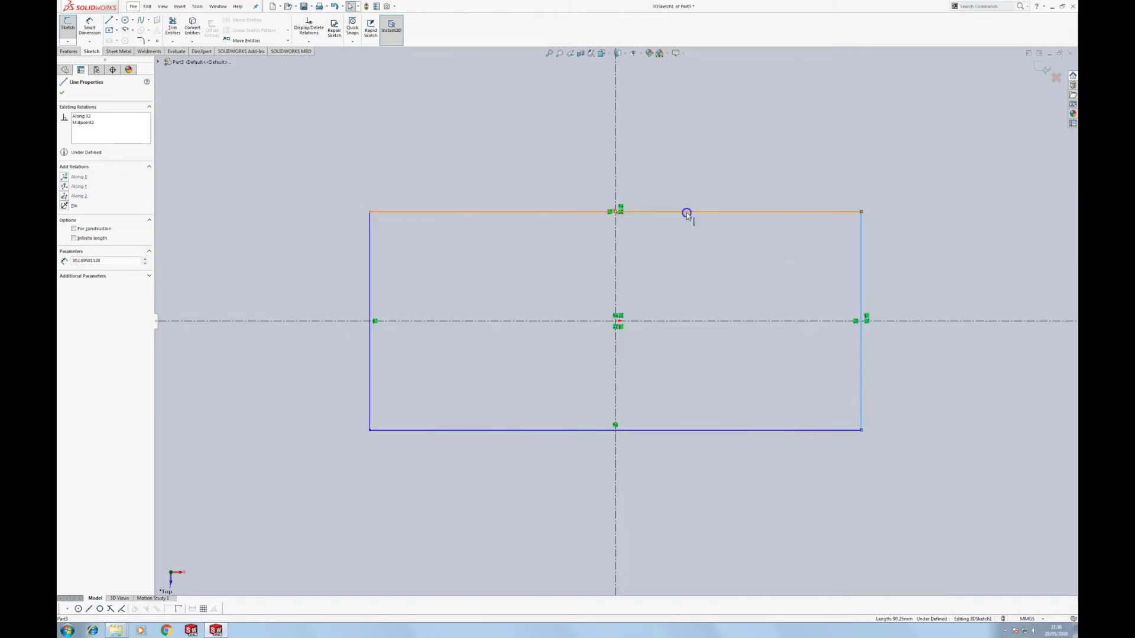
mouse_move(684, 213)
left_mouse_down()
mouse_move(684, 104)
mouse_move(689, 174)
mouse_move(695, 149)
left_mouse_up()
Fit the view and place a Smart Dimension on the rectangle's top edge
key("z")
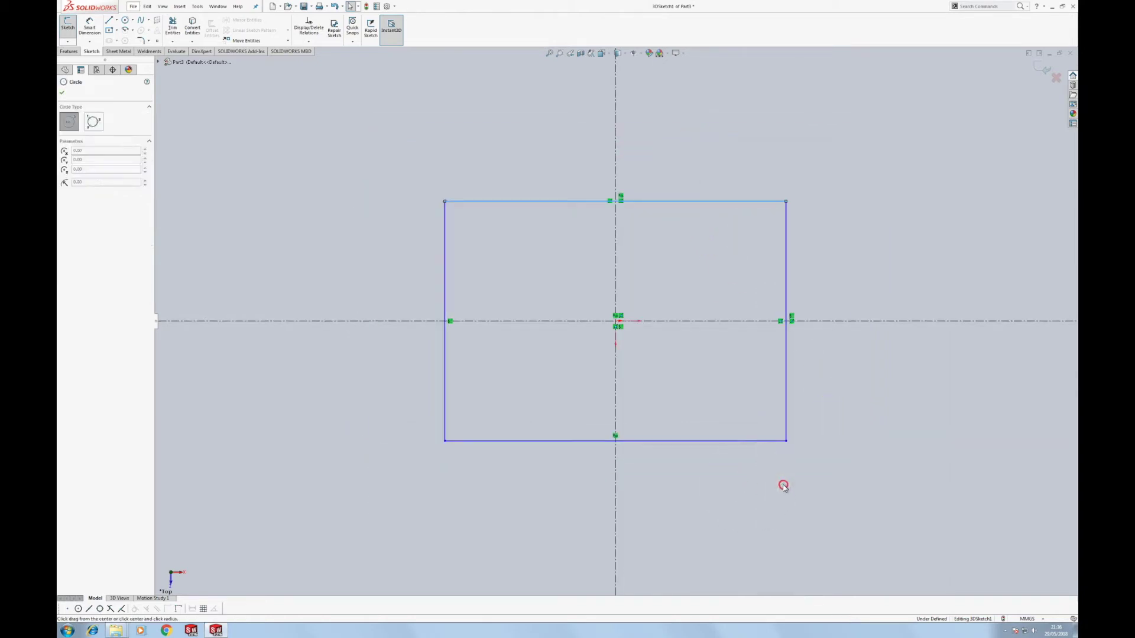
key("l")
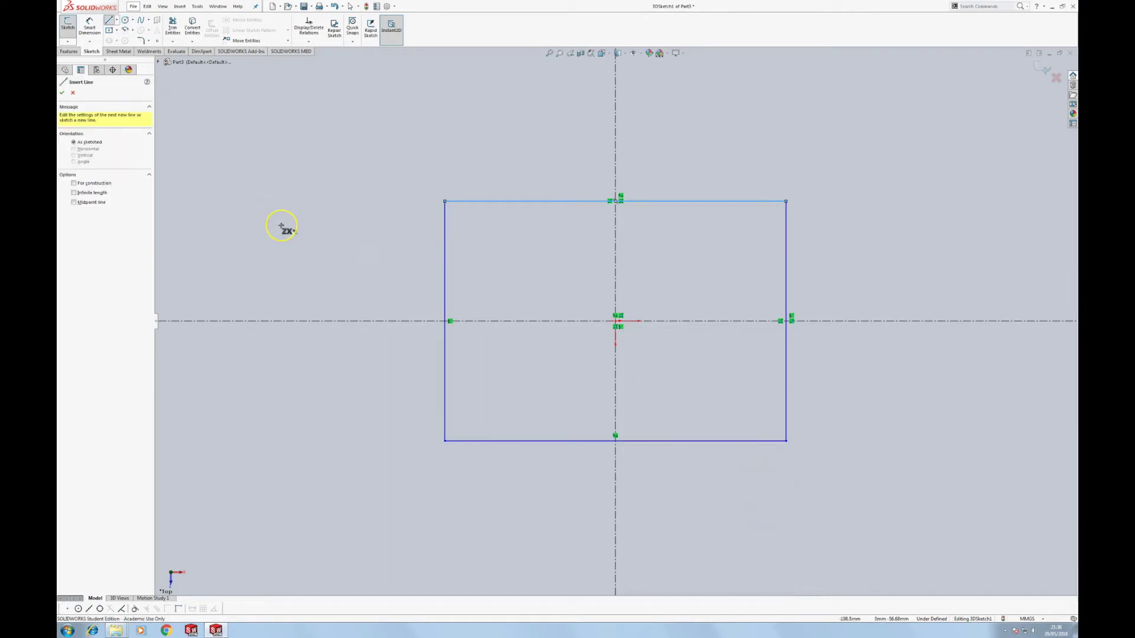
key("Escape")
key("d")
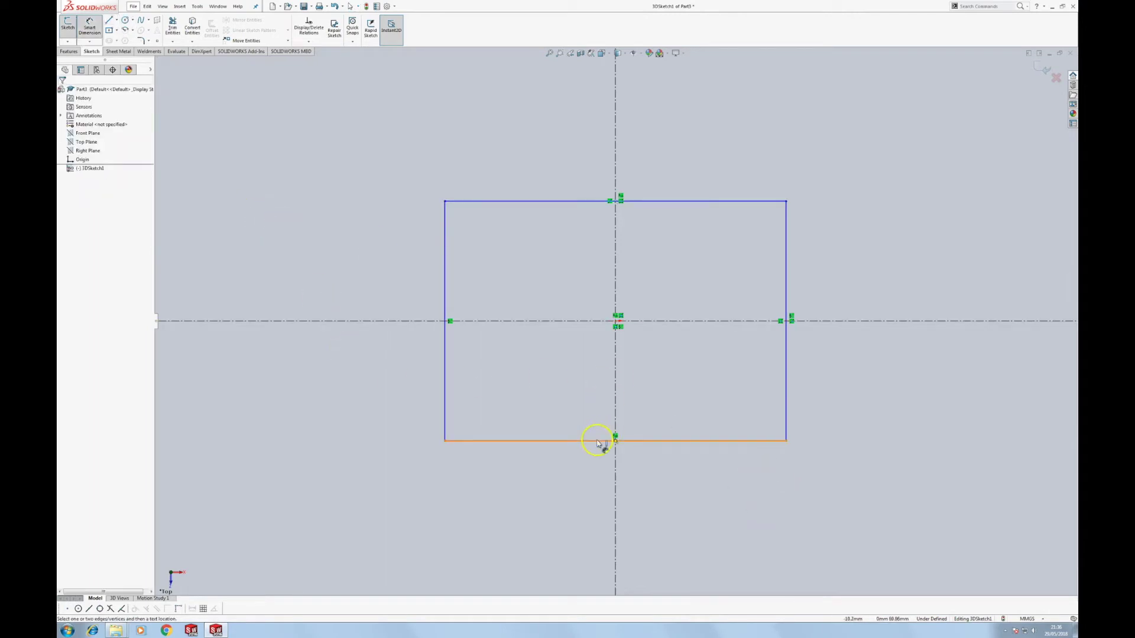
left_click(556, 202)
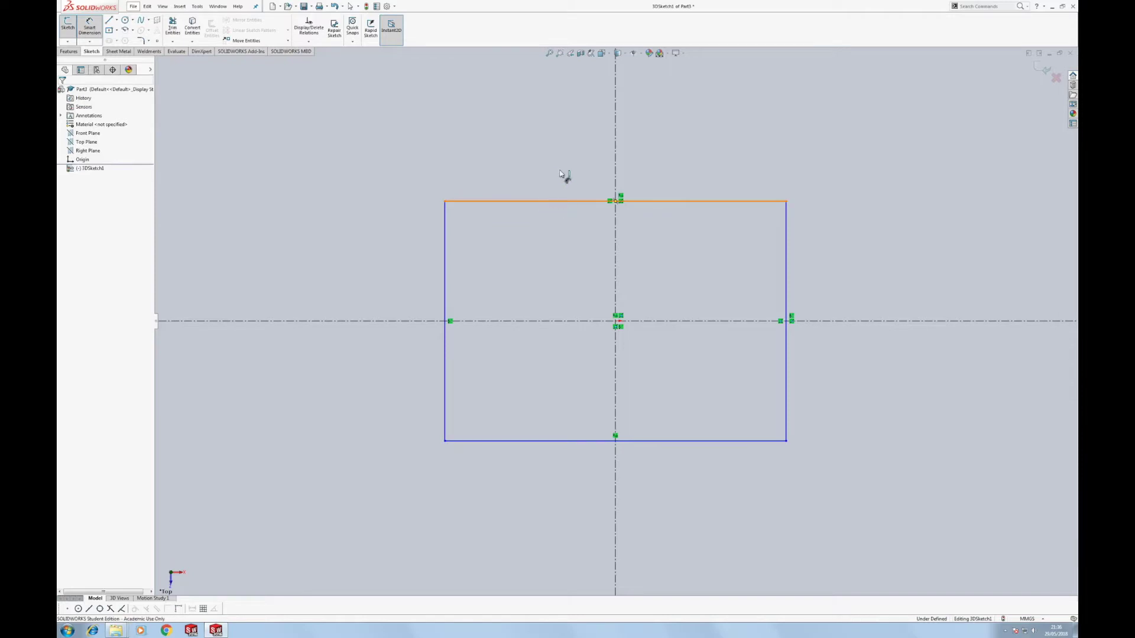
left_click(576, 159)
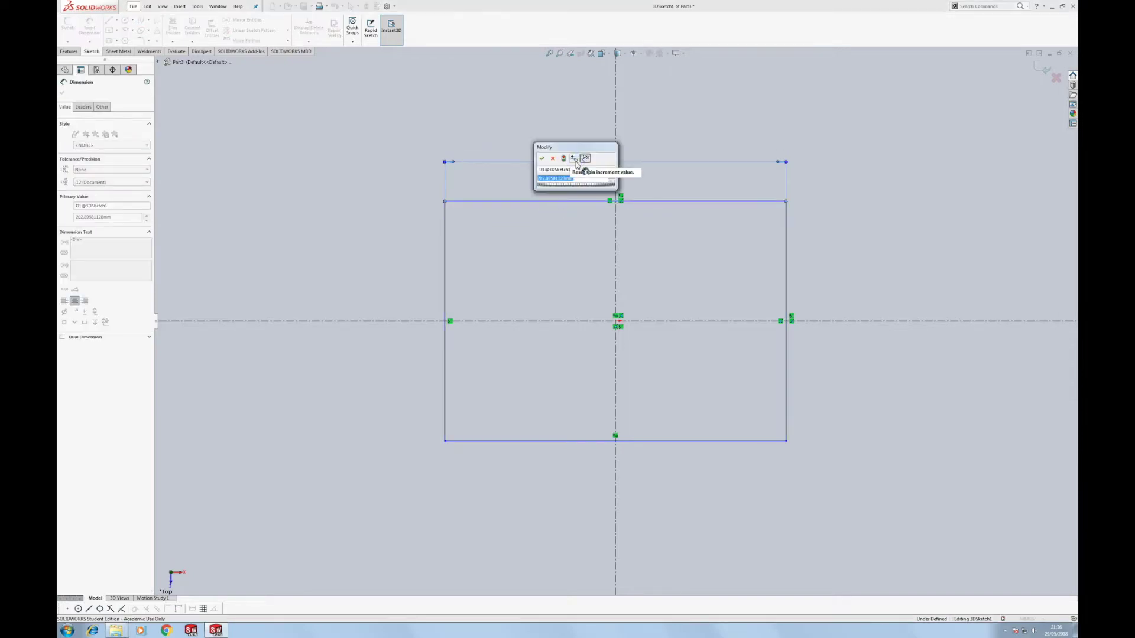
Drive the width with new global variable "Outside Width" (950) and set the depth to 475
type("=@")
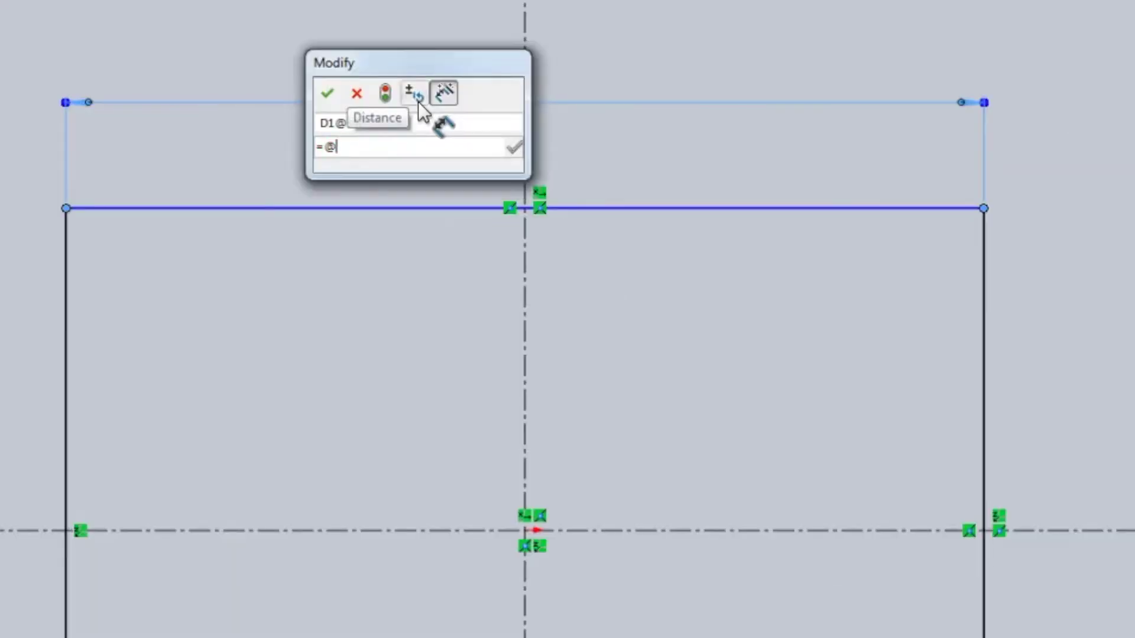
key("BackSpace")
type("\"Outsit")
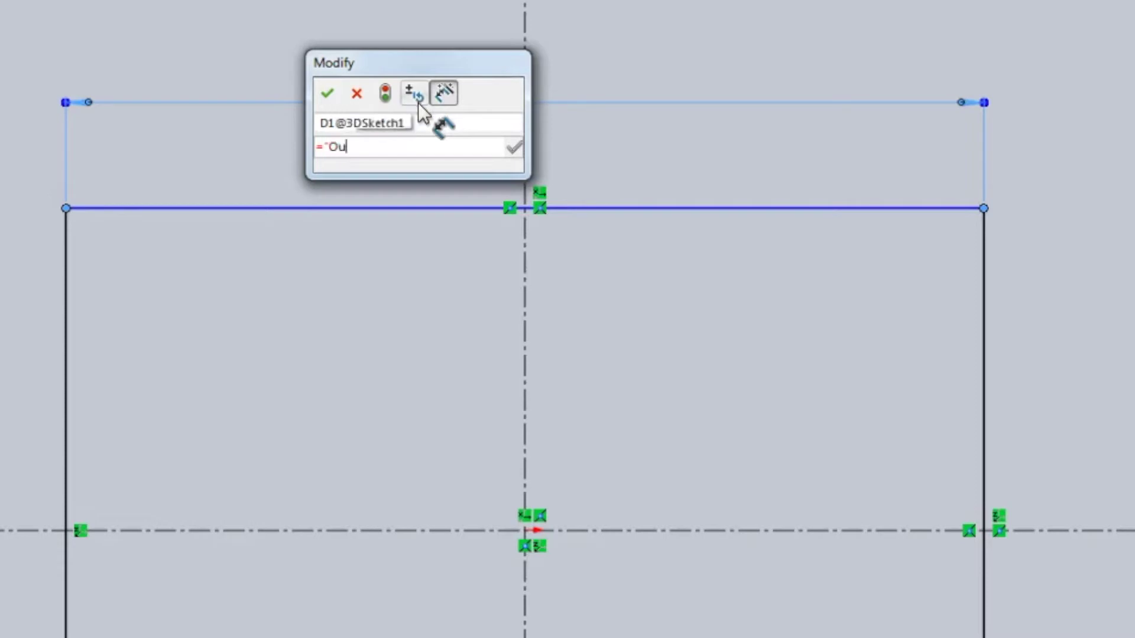
key("BackSpace")
type("de")
key("BackSpace")
key("BackSpace")
key("BackSpace")
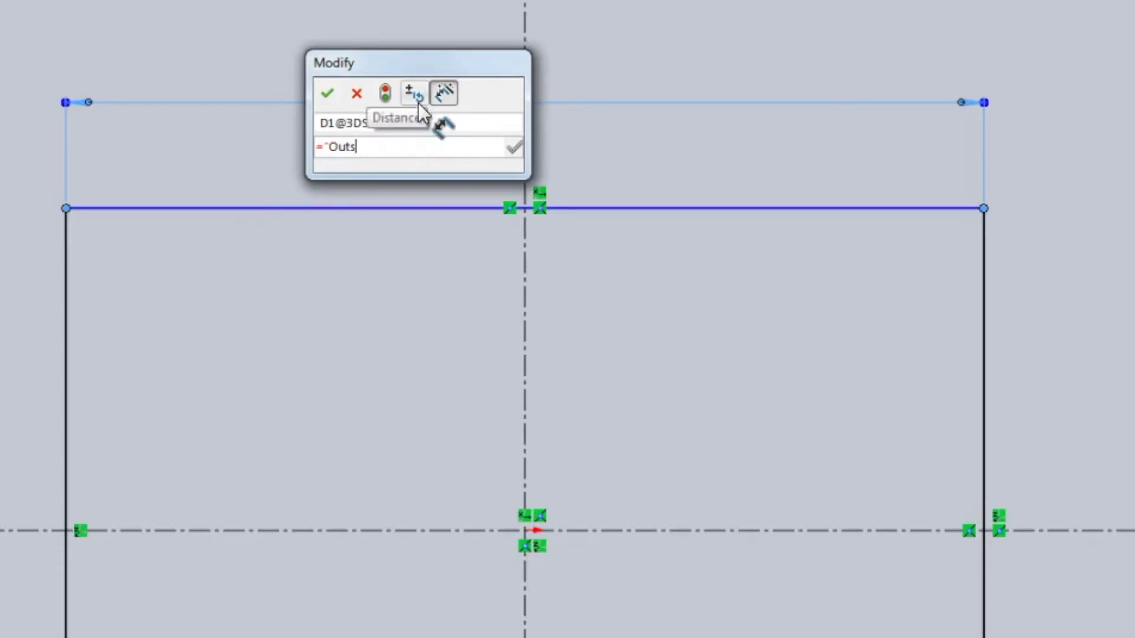
type("ide Width@")
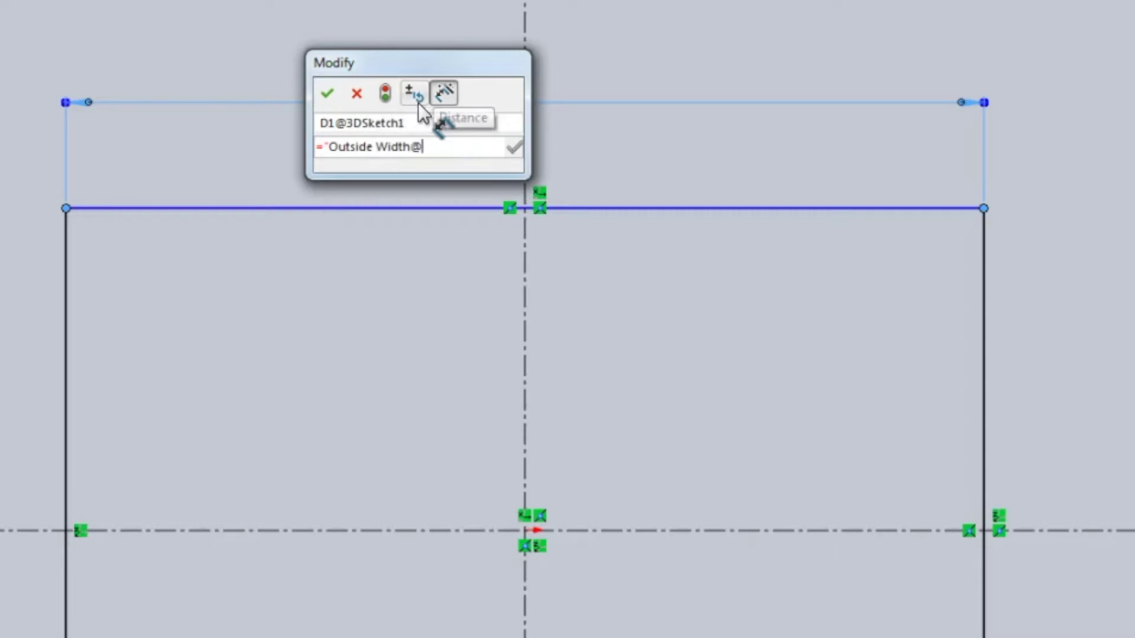
key("BackSpace")
type("\"")
key("Return")
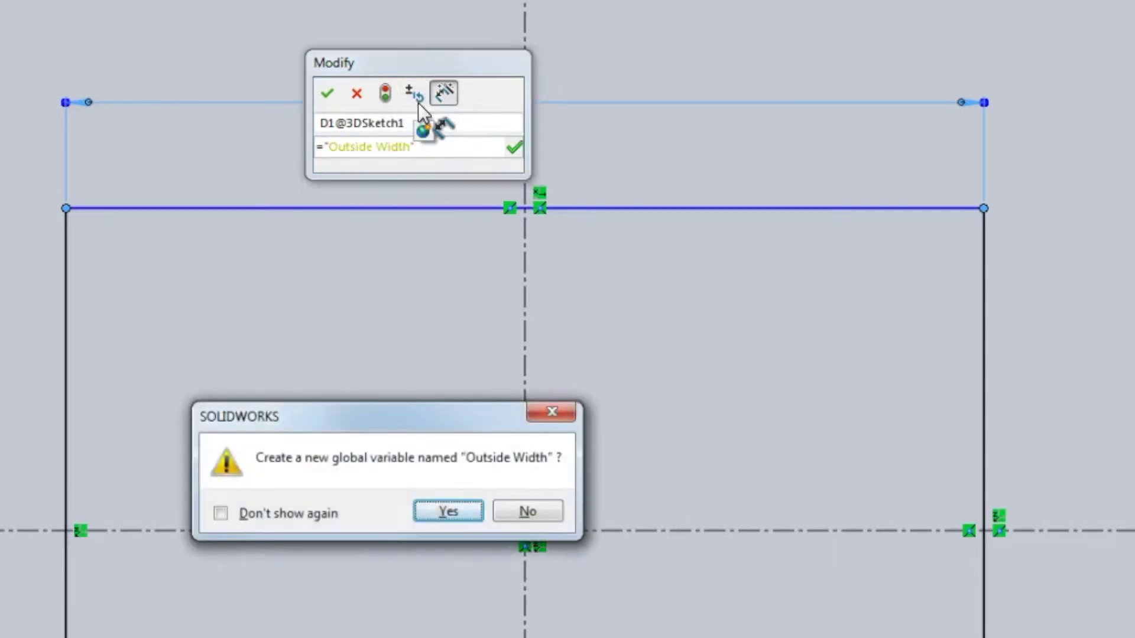
left_click(464, 512)
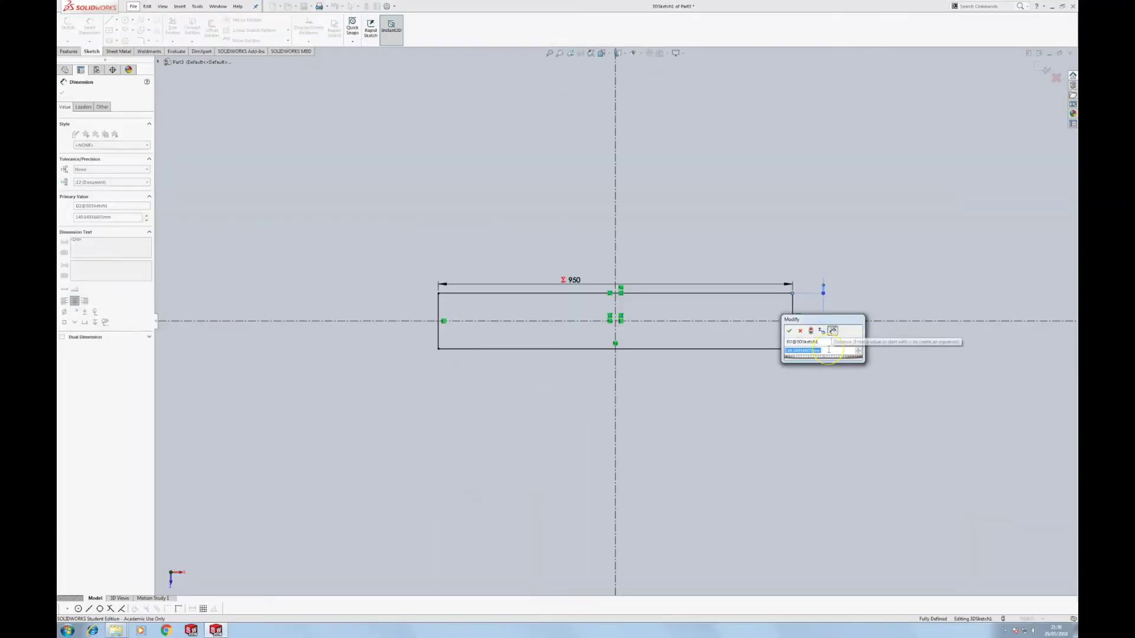
type("475")
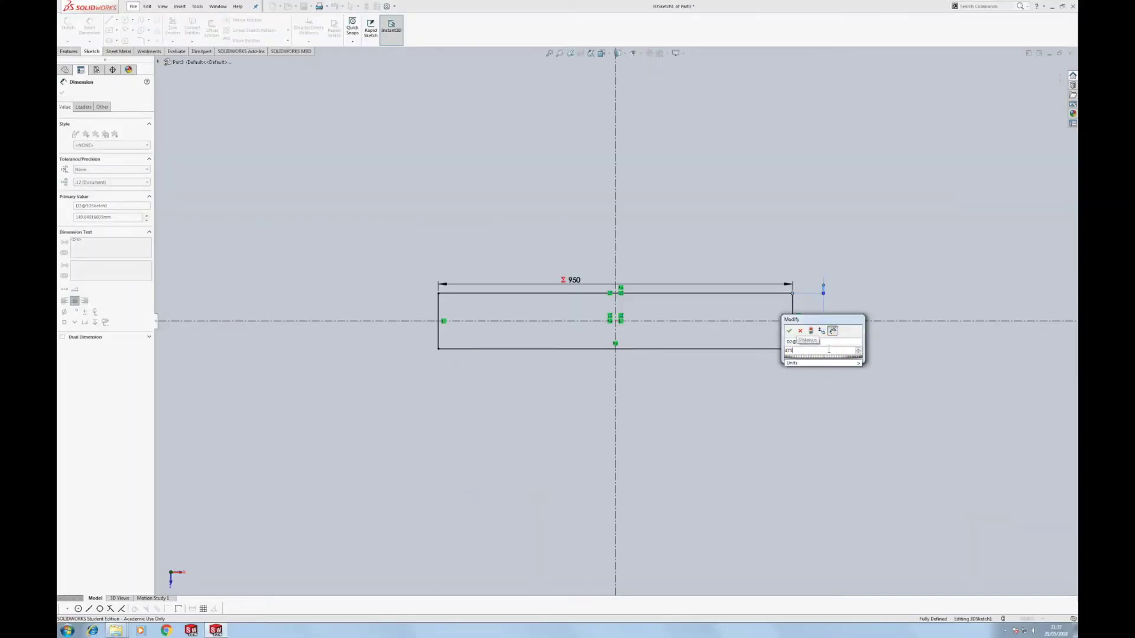
key("Return")
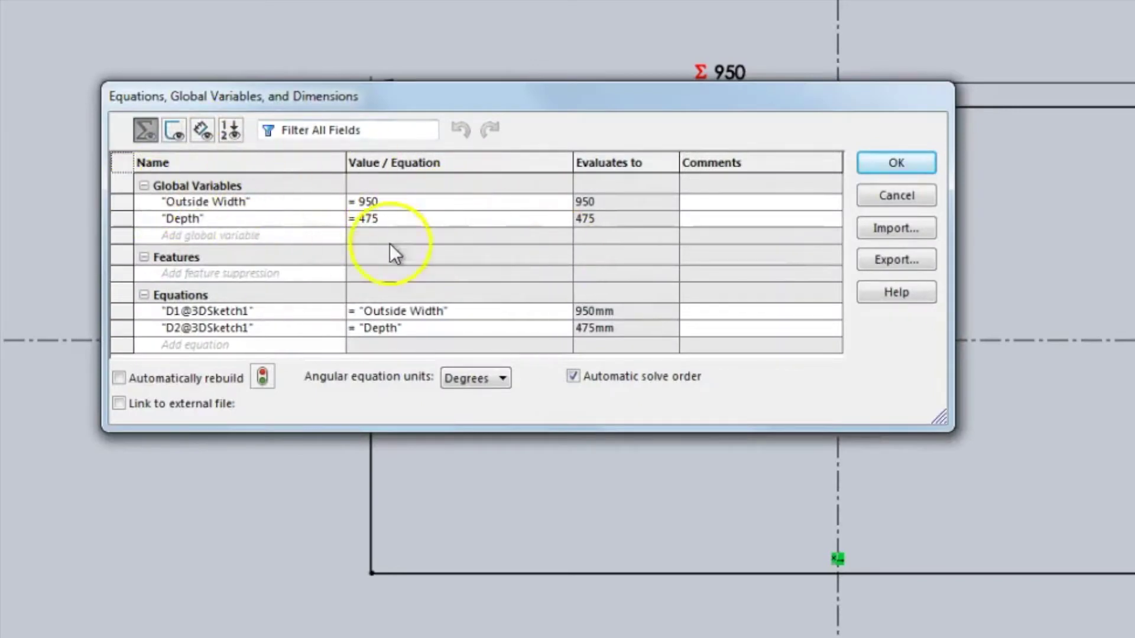
Test Outside Width at 1000, restore it to 950, and close the Equations table
left_click(385, 203)
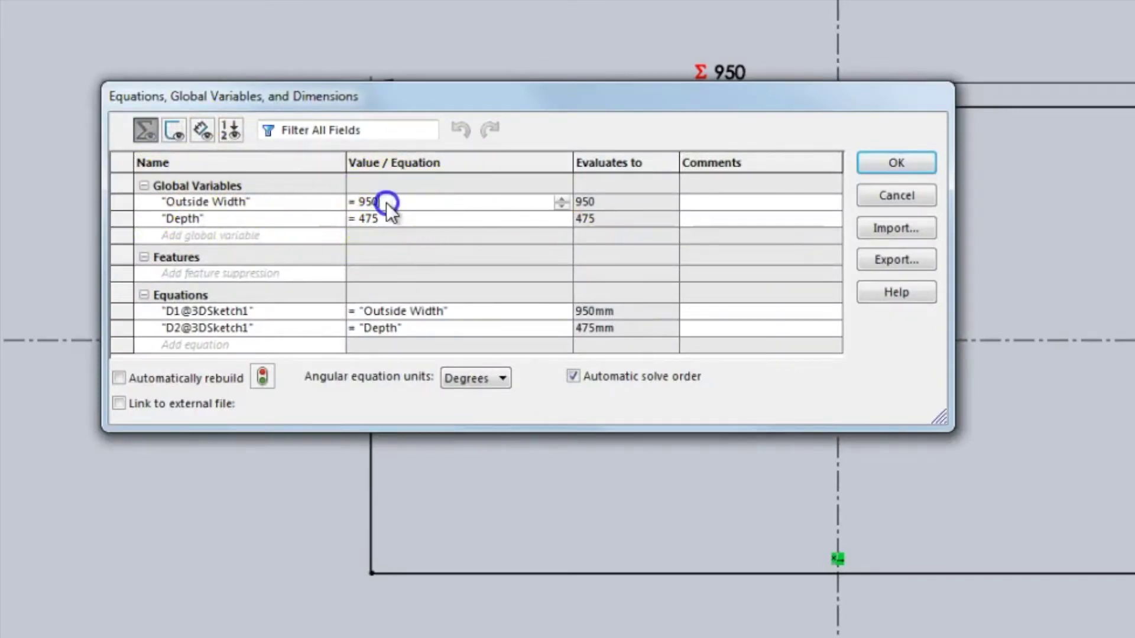
left_click_drag(386, 202, 347, 202)
type("100")
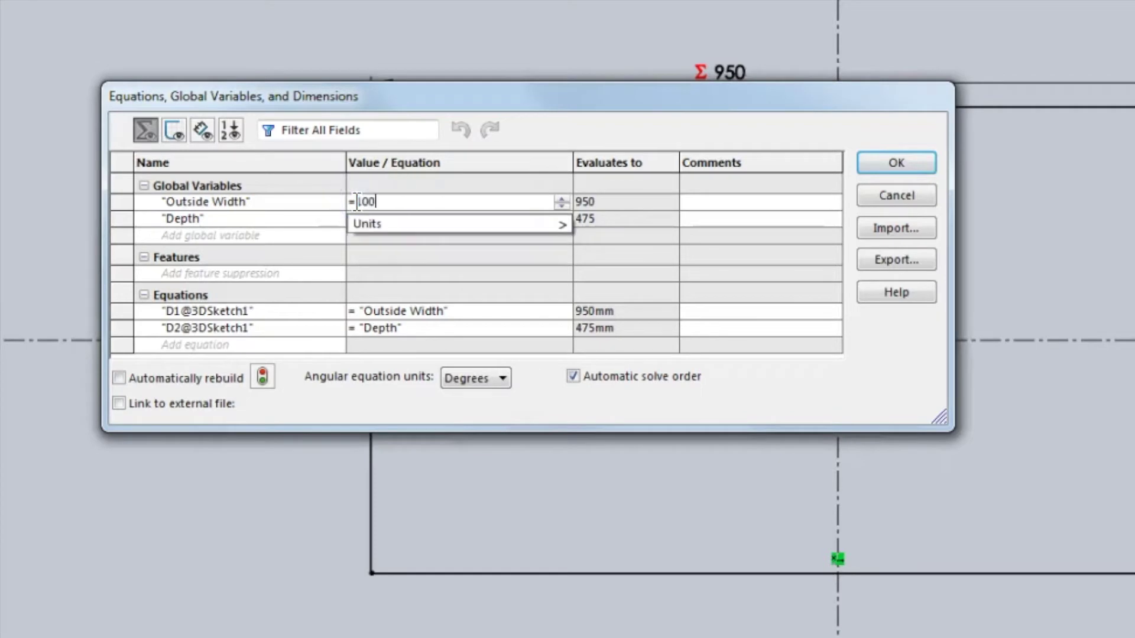
type("0")
key("Return")
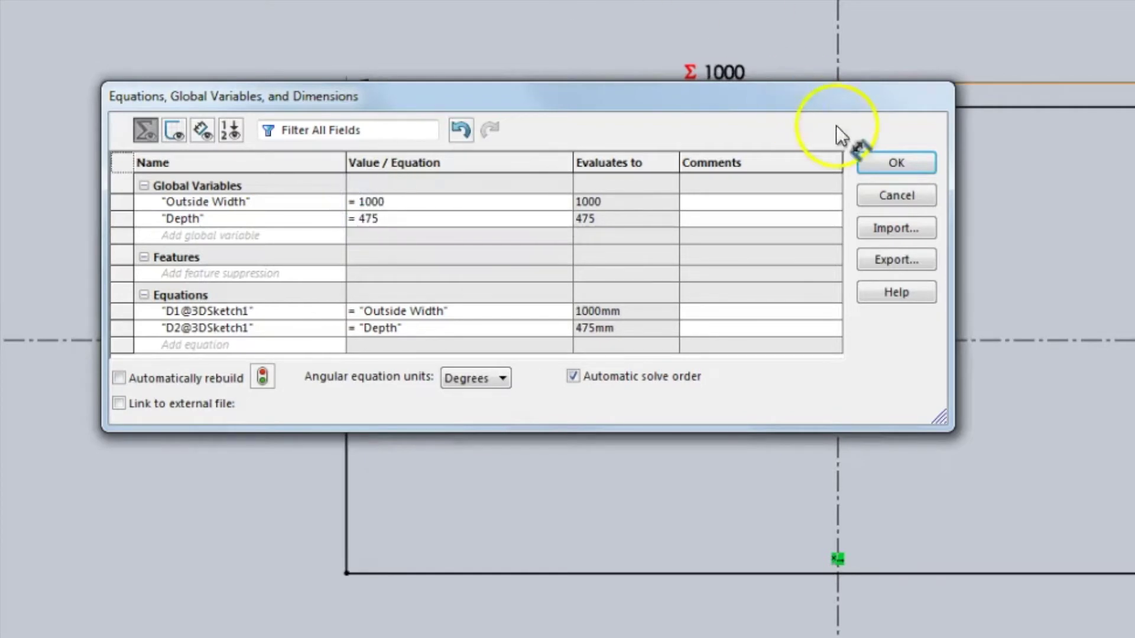
left_click(376, 201)
left_click(432, 201)
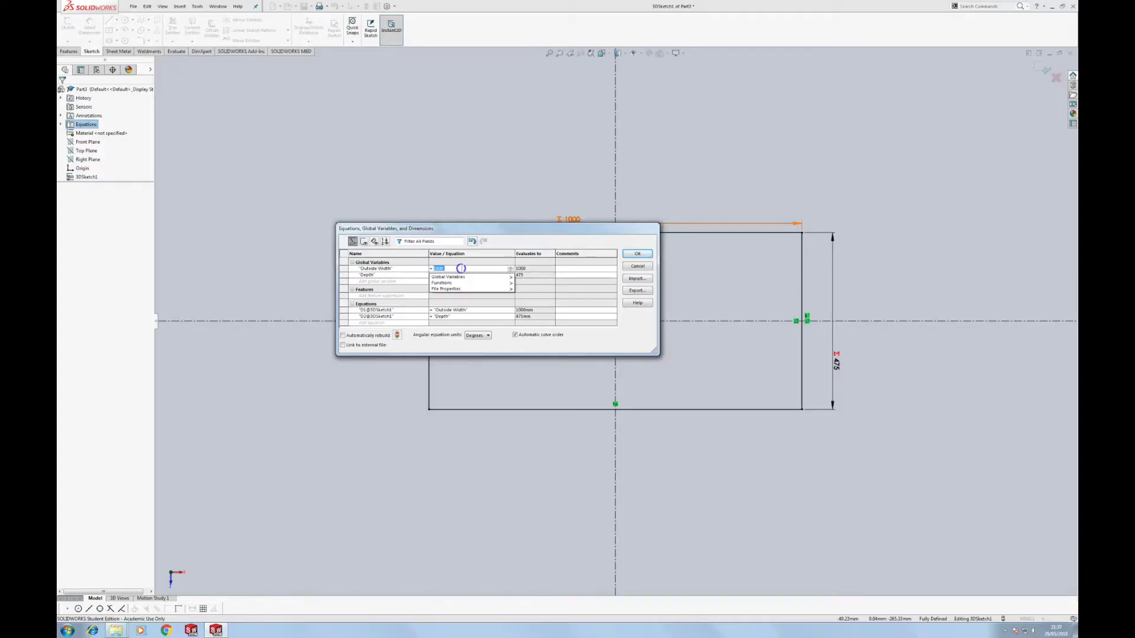
type("950")
key("Tab")
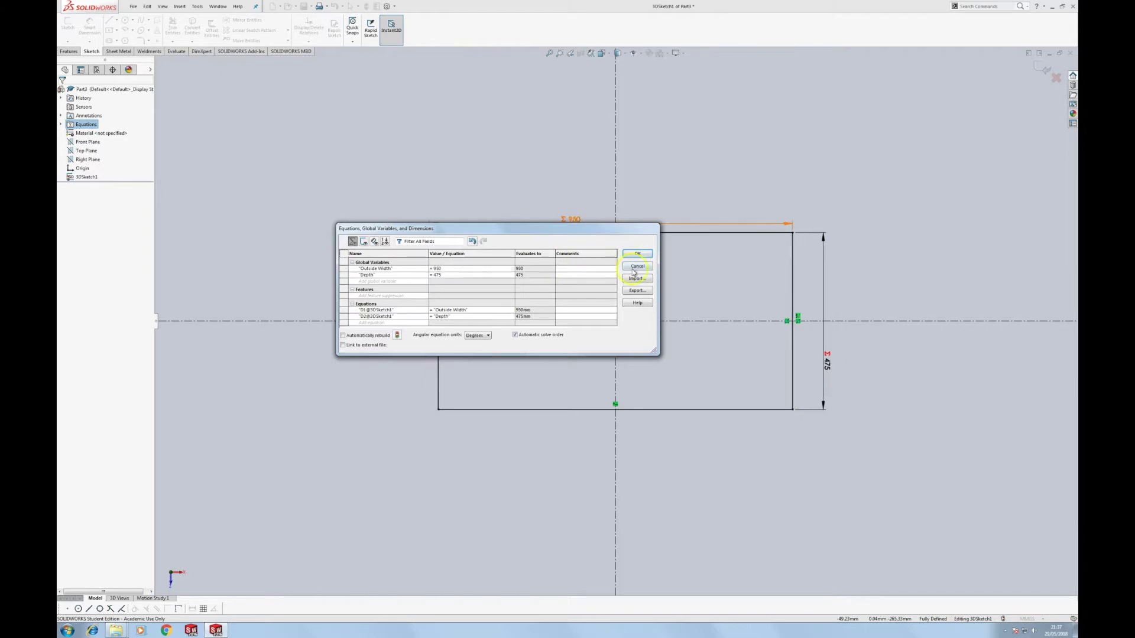
left_click(638, 254)
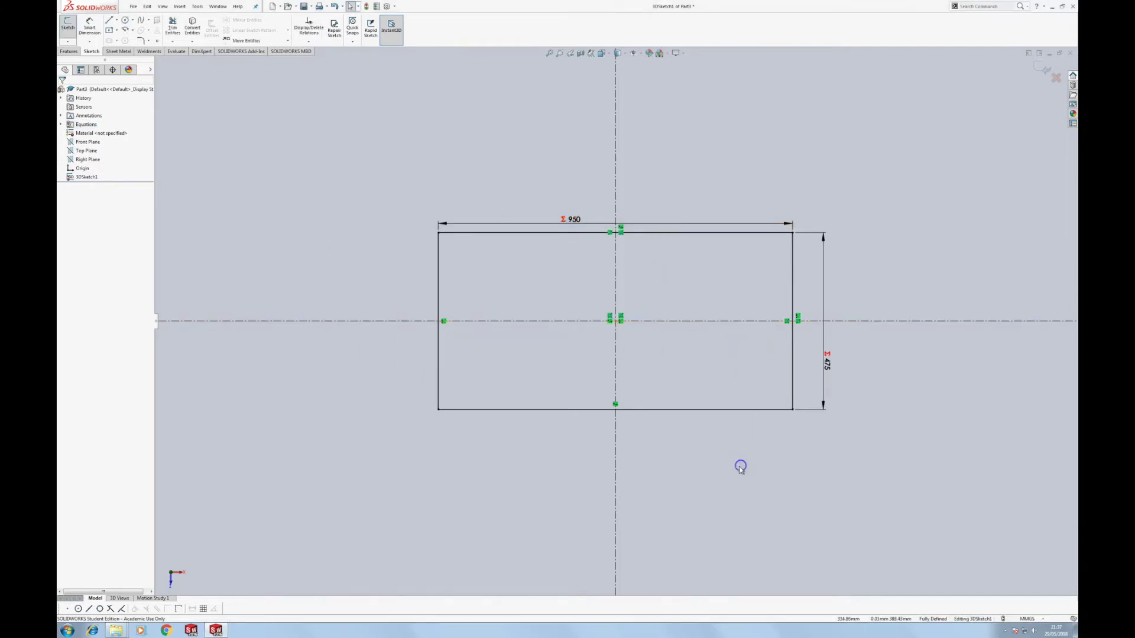
In an isometric view, draw an upright line to the left of the rectangle
key("ctrl+7")
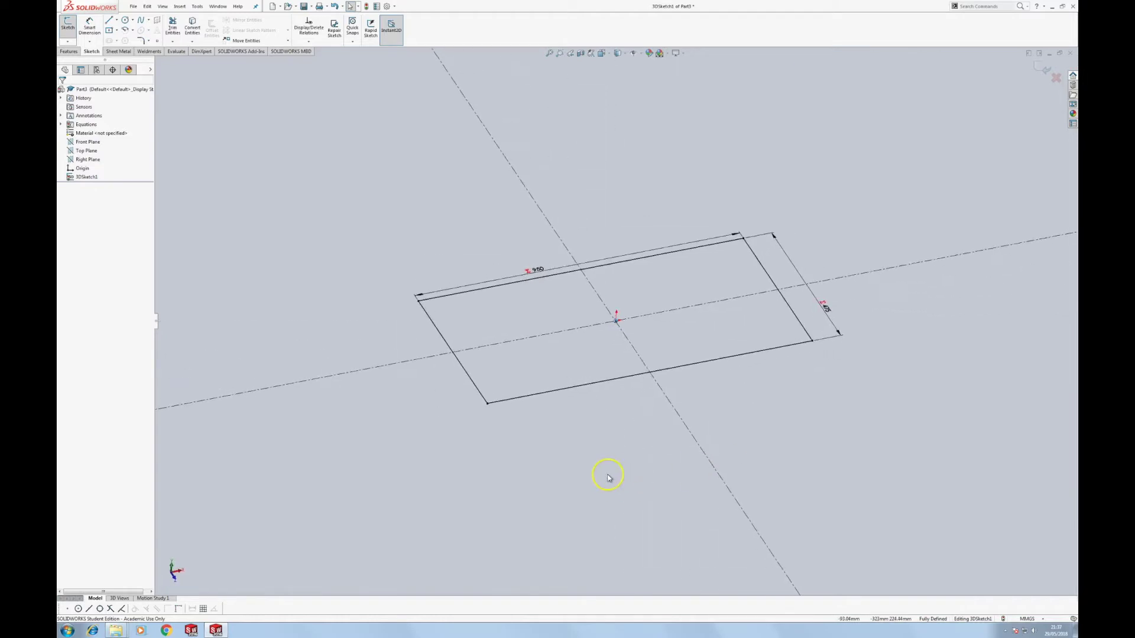
key("l")
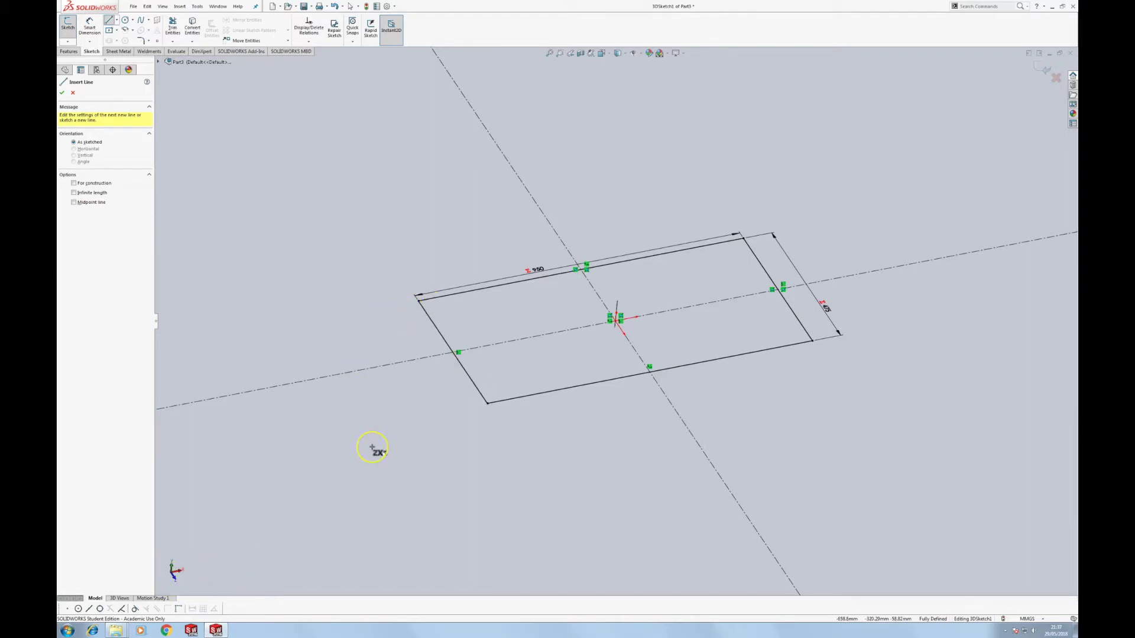
left_click(356, 337)
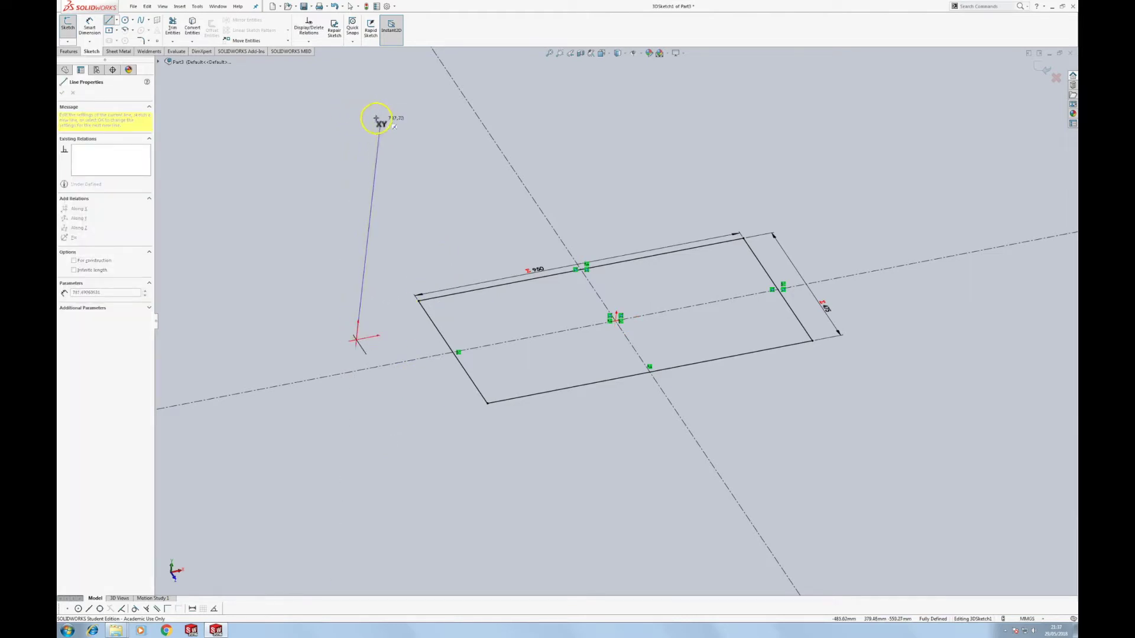
left_click(379, 119)
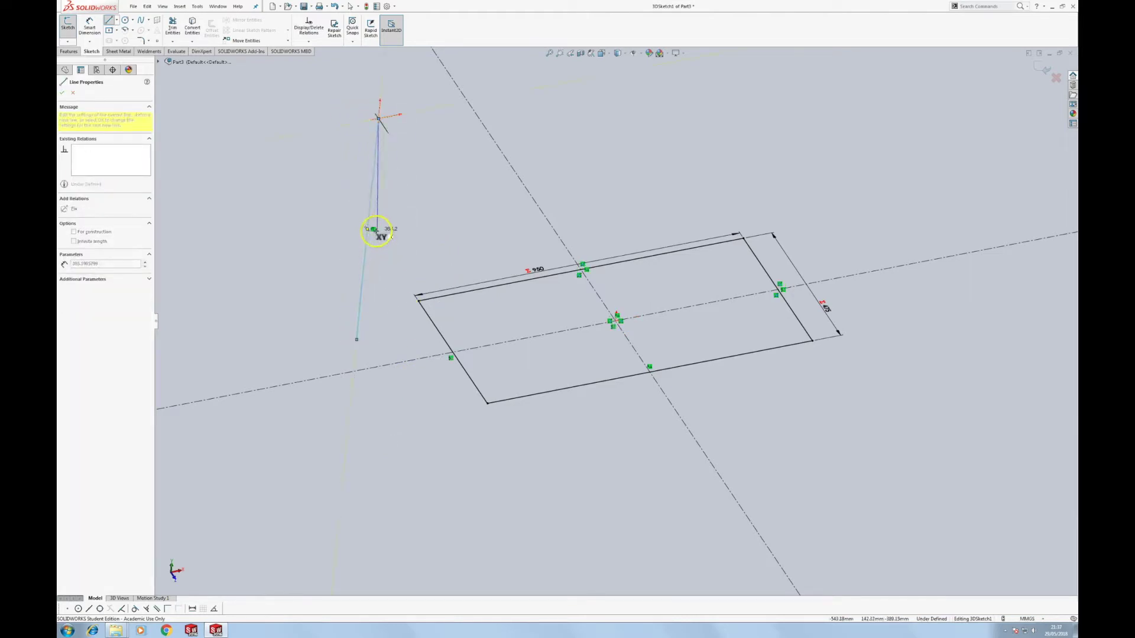
key("Escape")
Make the upright line coincident with the rectangle's left corner and extend it below
left_click(366, 257)
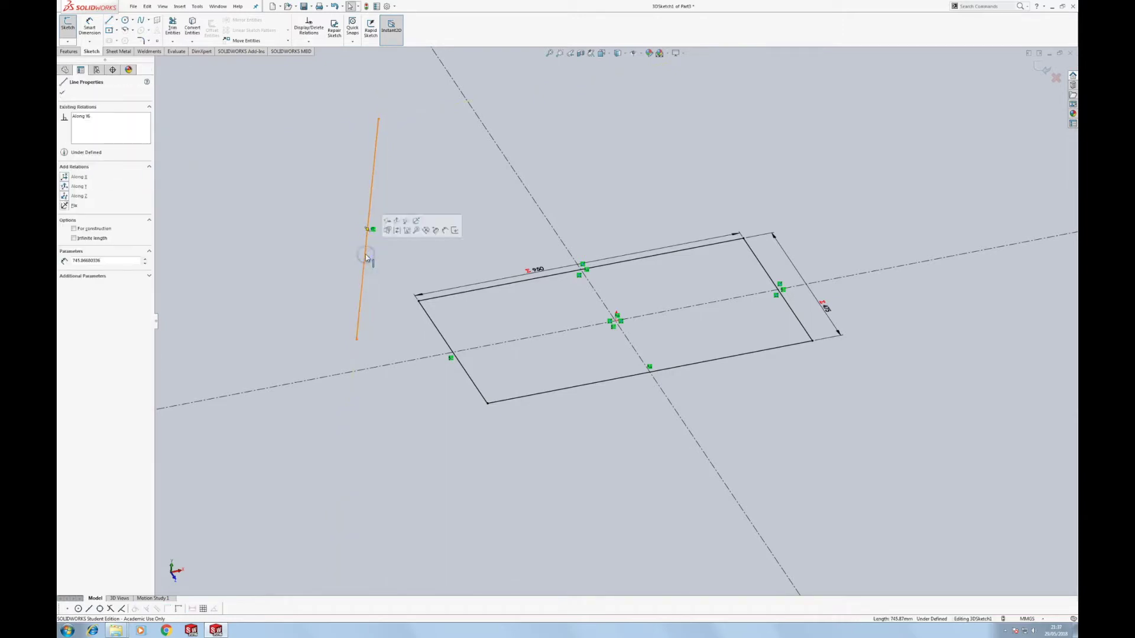
left_click(418, 301)
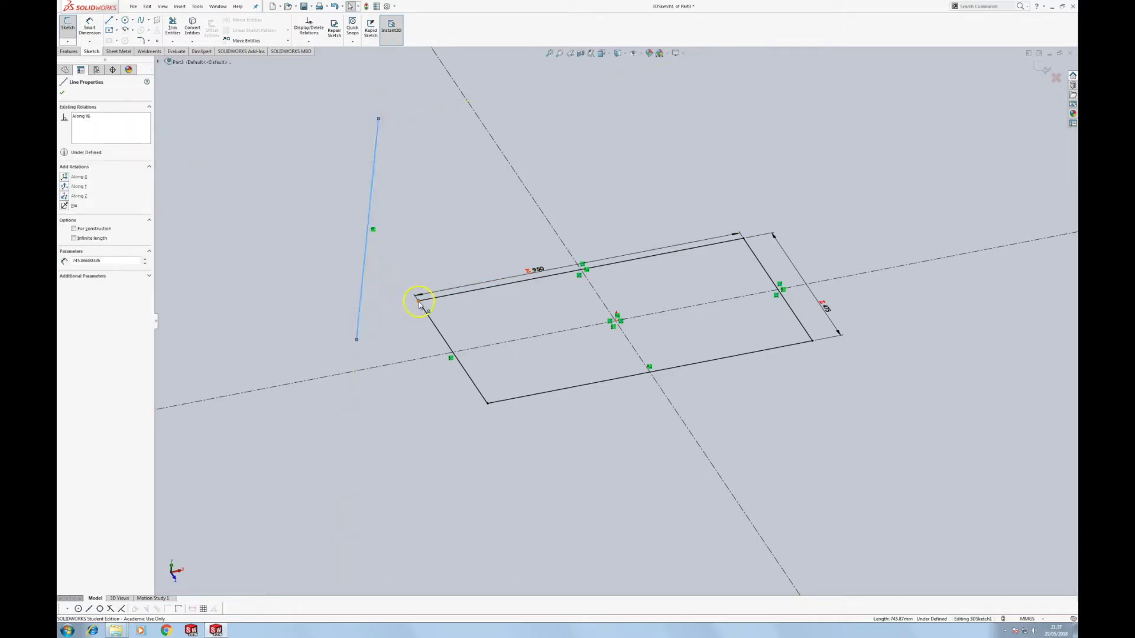
left_click(449, 269)
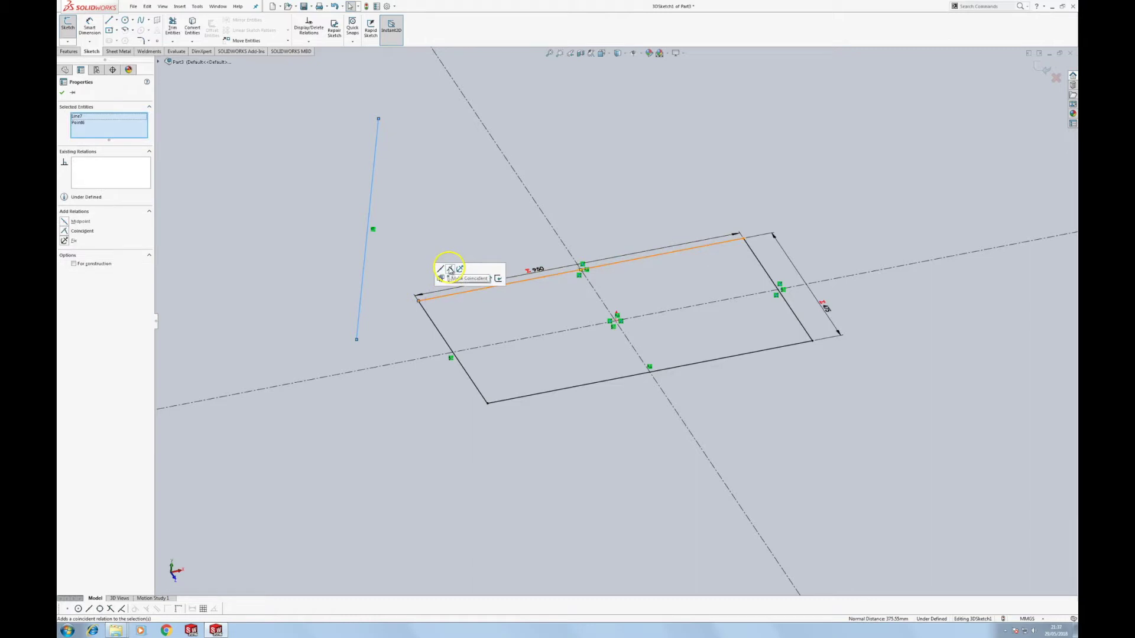
left_click(385, 274)
left_click(421, 272)
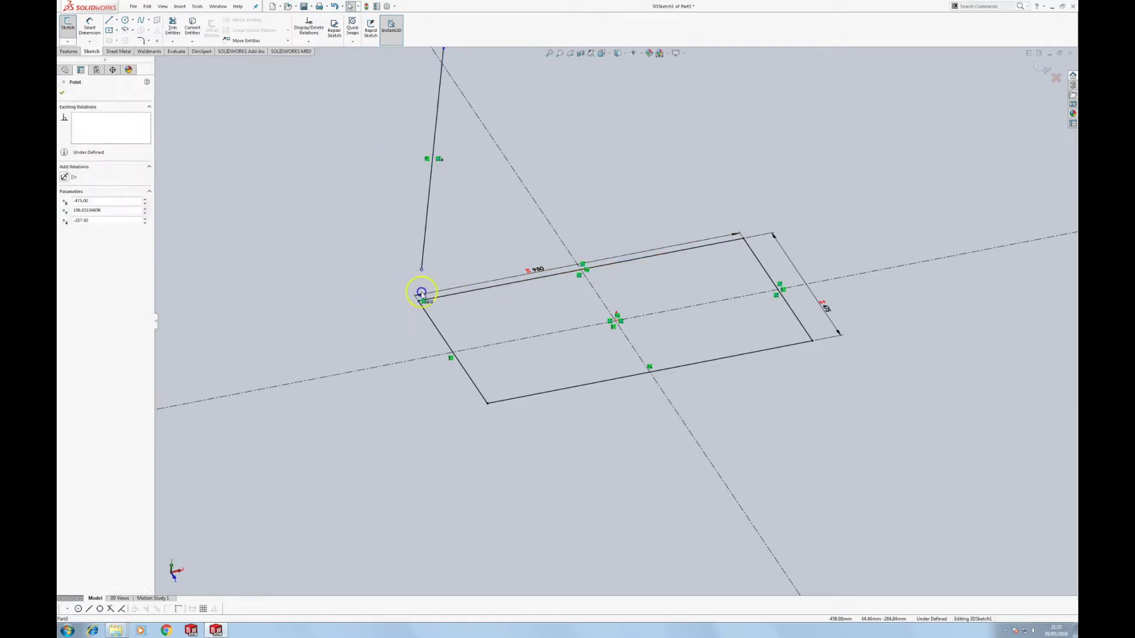
left_click_drag(422, 293, 415, 378)
Draw a second leg line and constrain it along Z
right_click_drag(664, 505, 633, 507)
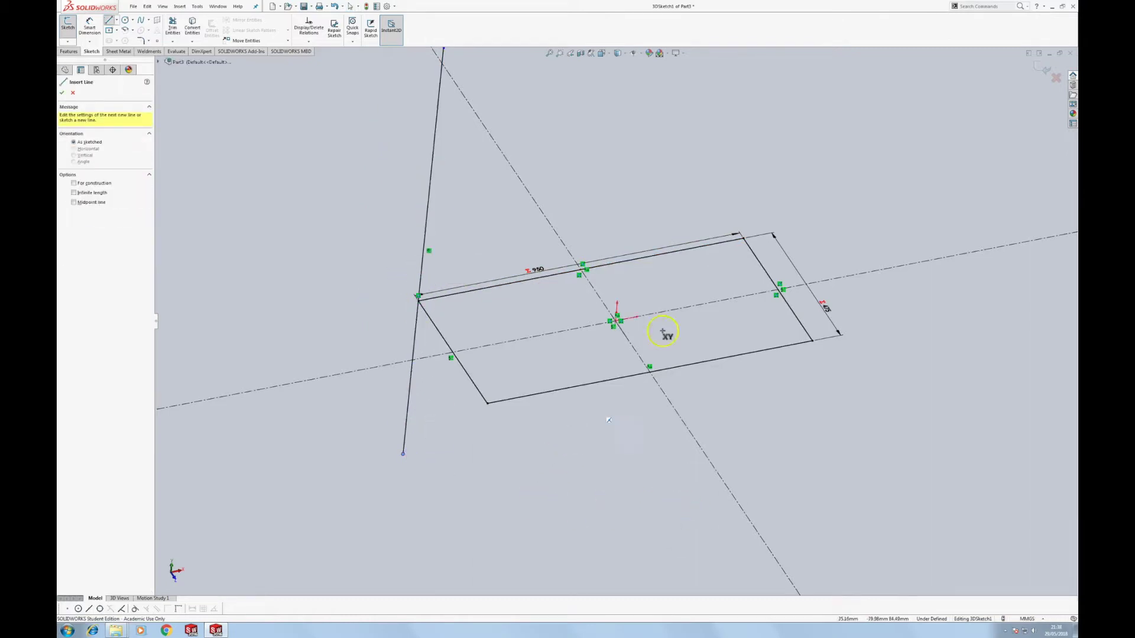
left_click(828, 102)
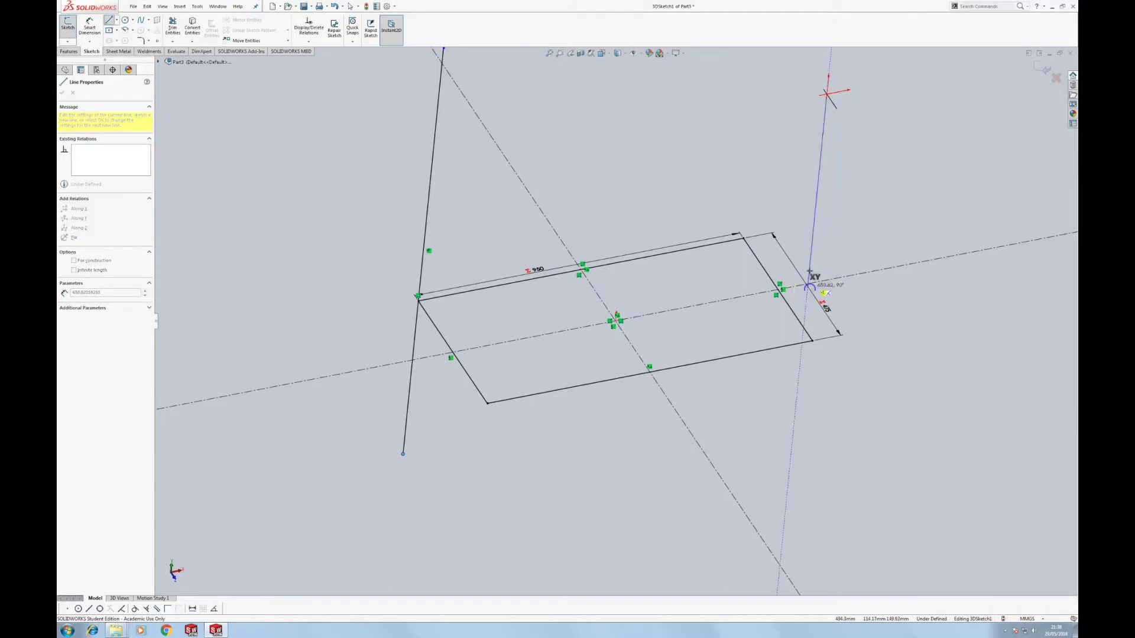
left_click(816, 257)
key("Escape")
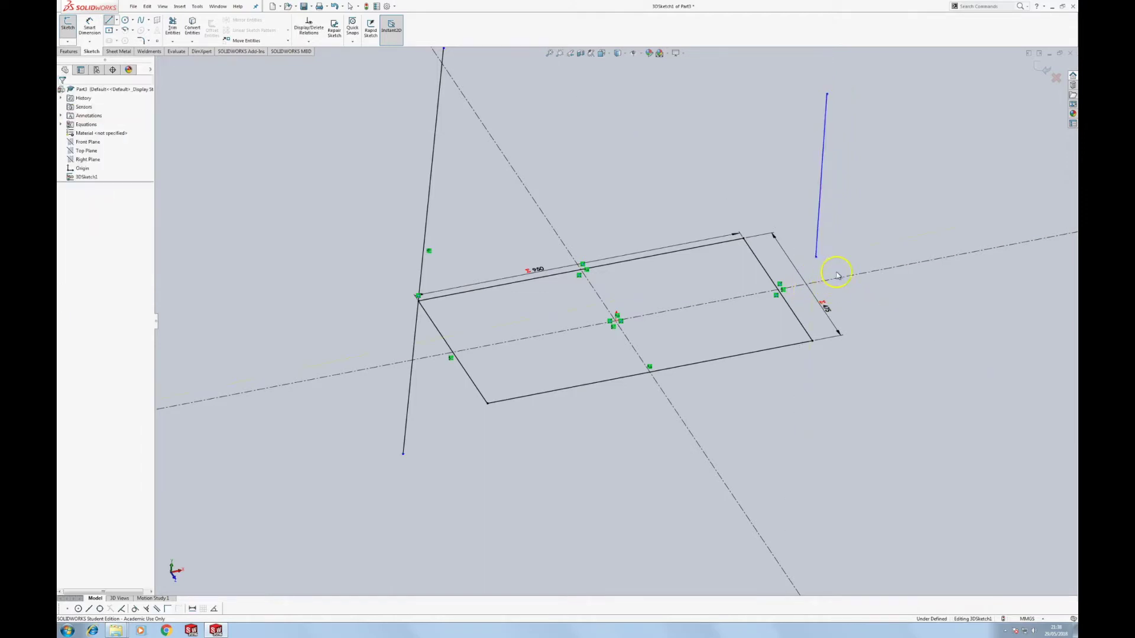
left_click(818, 231)
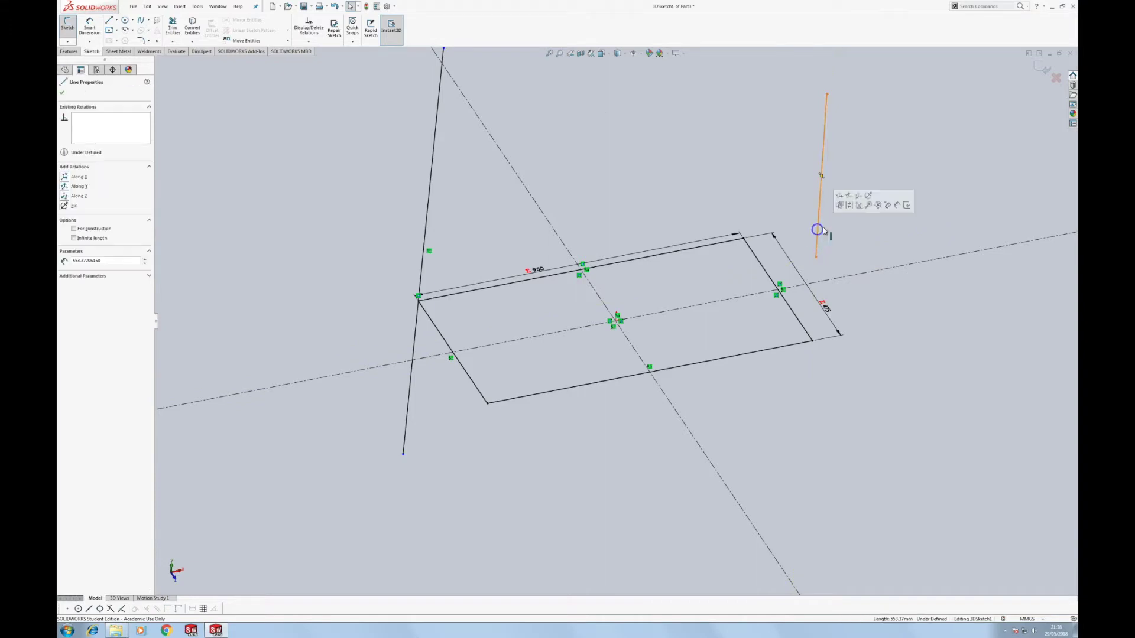
left_click(855, 203)
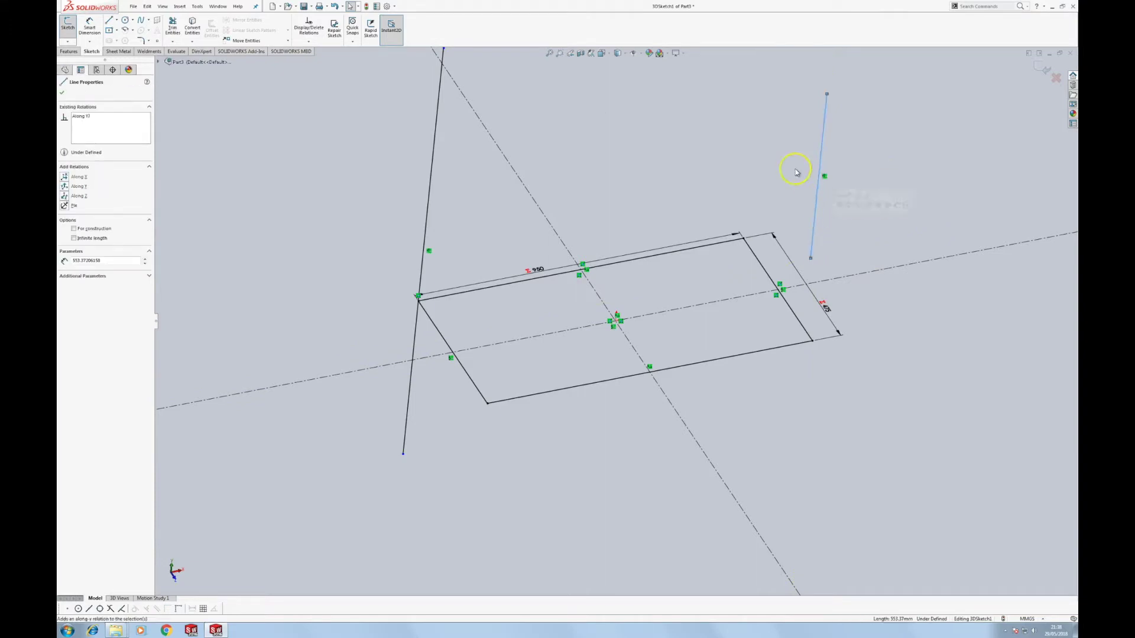
left_click(802, 191)
Make the second leg pass through the far right corner and extend its end below
left_click(813, 216)
left_click(743, 239, "ctrl")
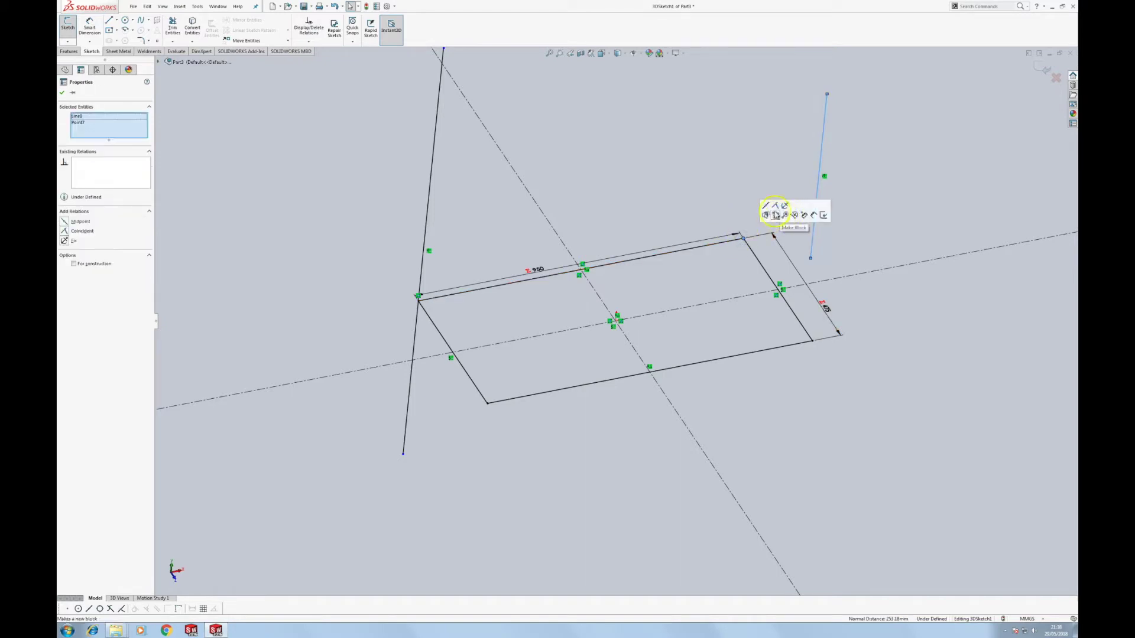
left_click(778, 207)
left_click(760, 212)
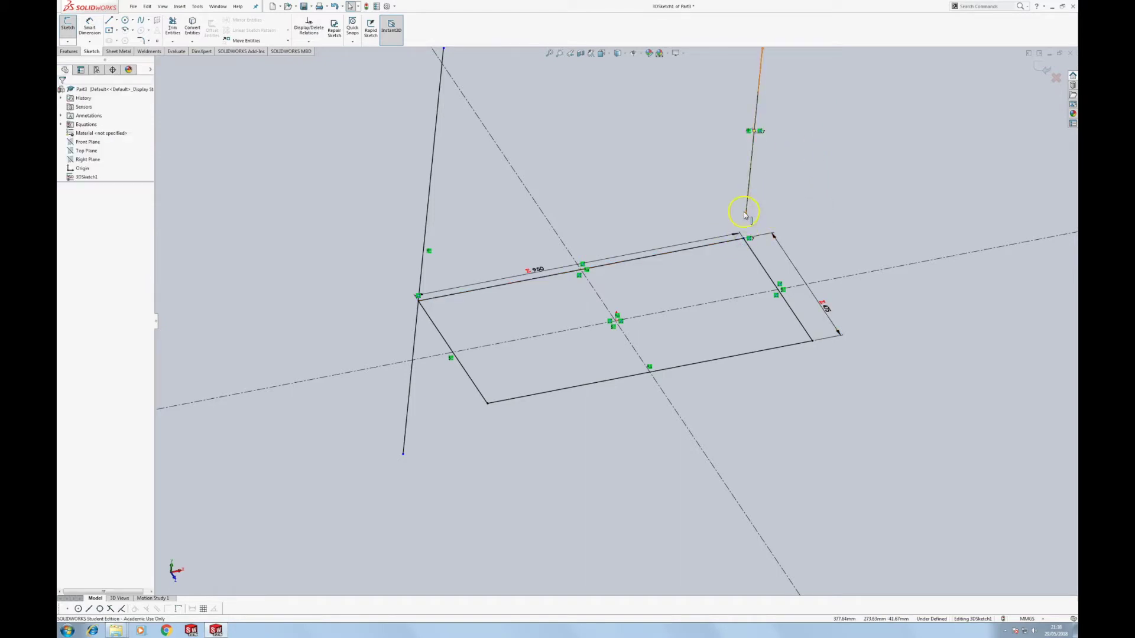
left_click_drag(743, 254, 740, 278)
left_click(742, 190)
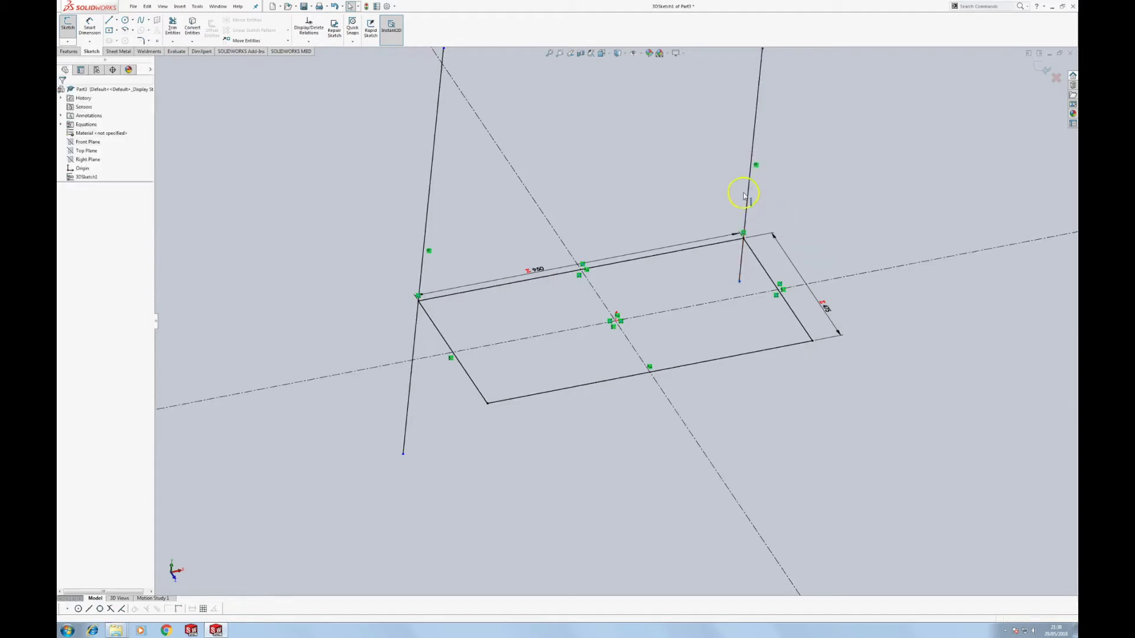
Make both leg lines equal in length and align their bottom endpoints along X
left_click(746, 198)
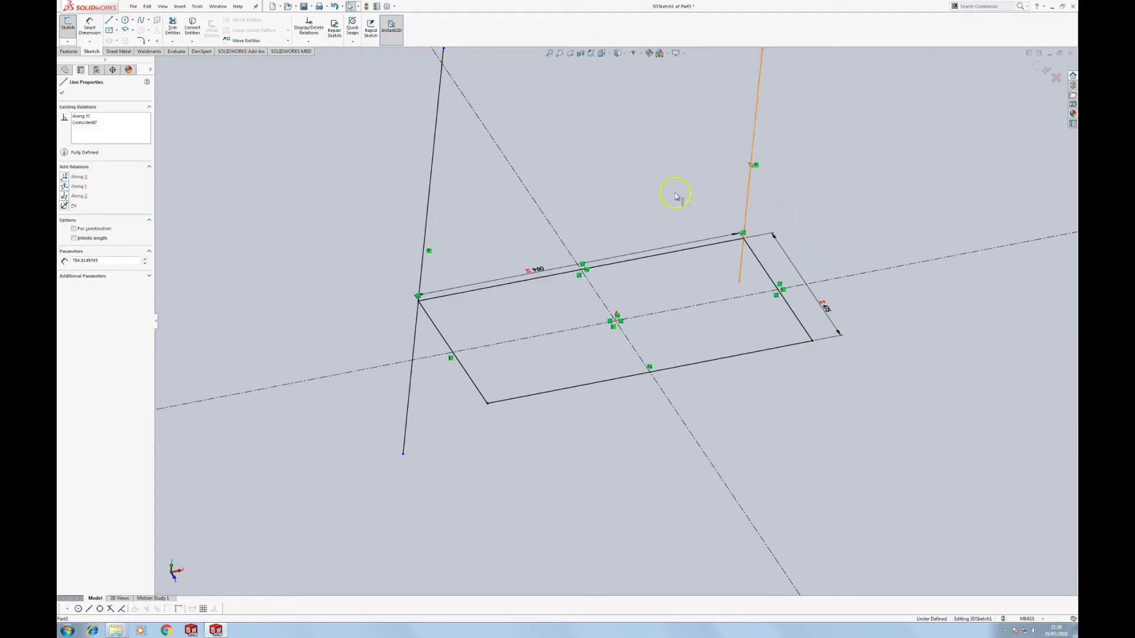
left_click(432, 185, "ctrl")
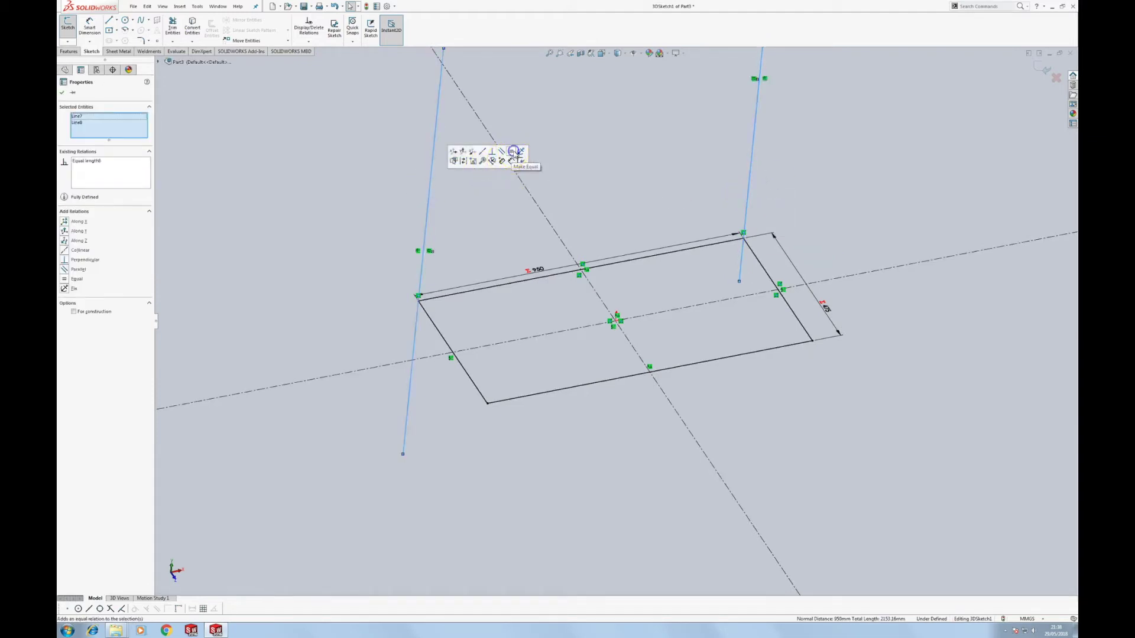
left_click(672, 261)
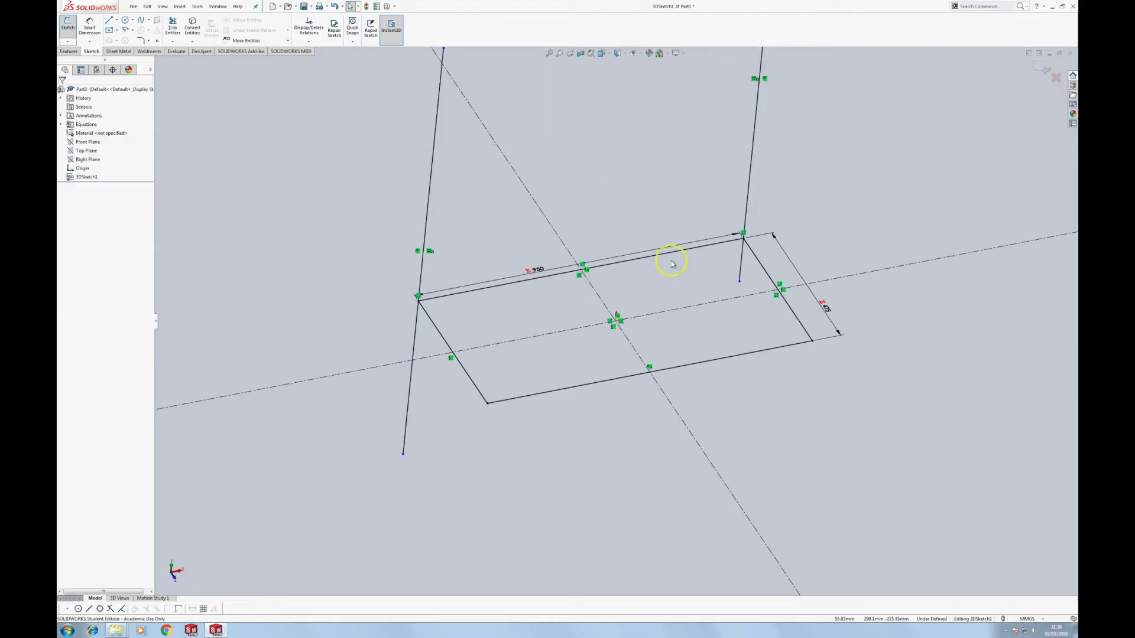
left_click(404, 455)
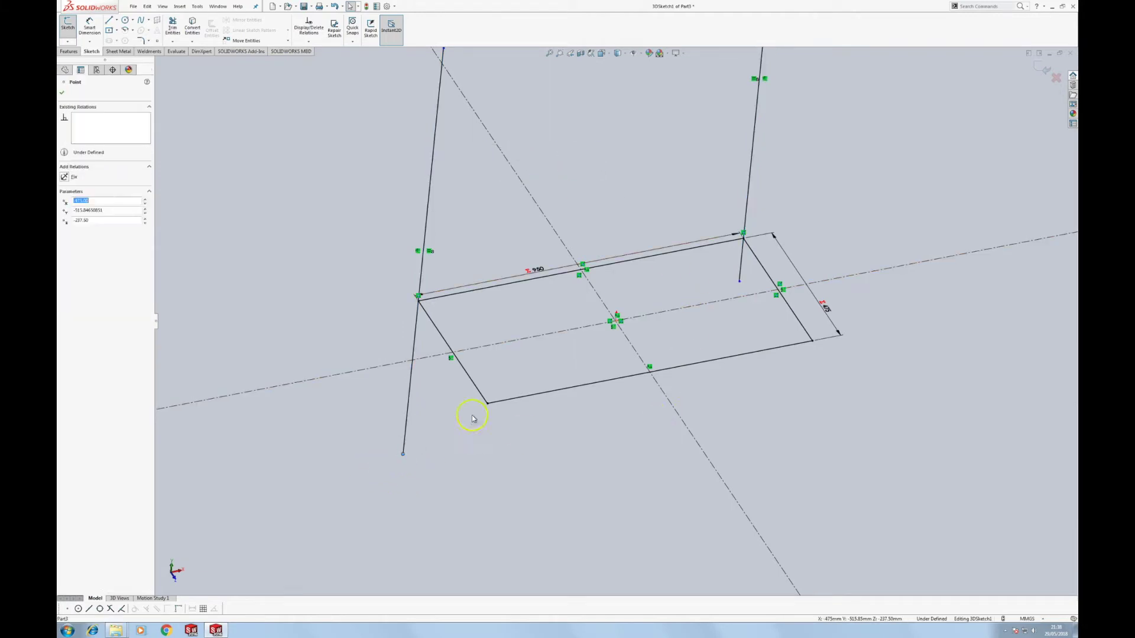
left_click(740, 282, "ctrl")
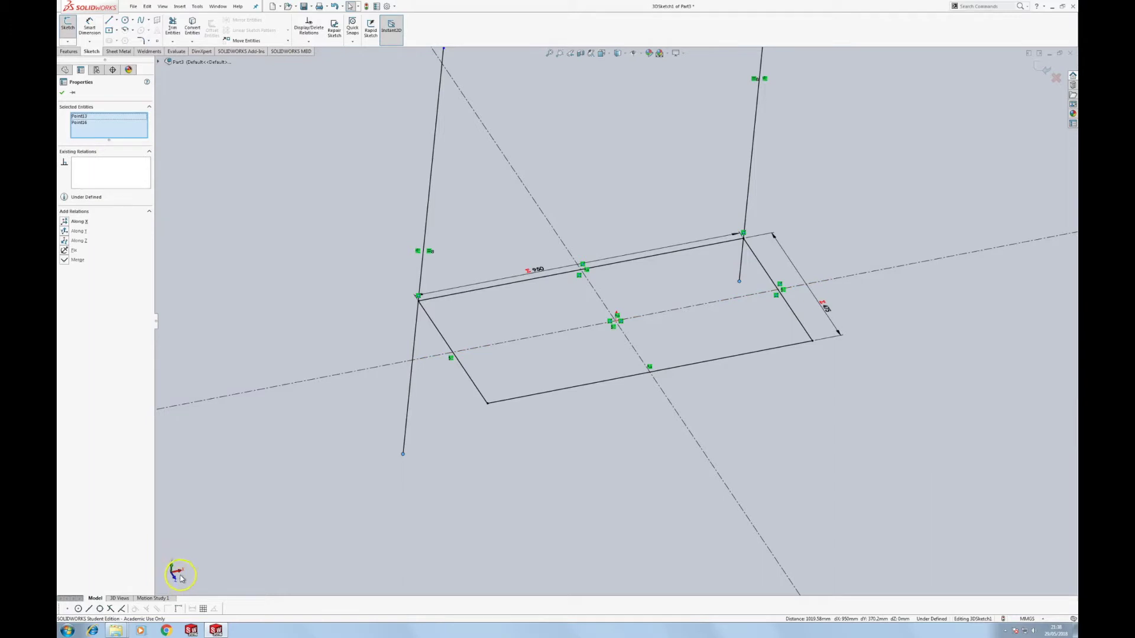
left_click(65, 222)
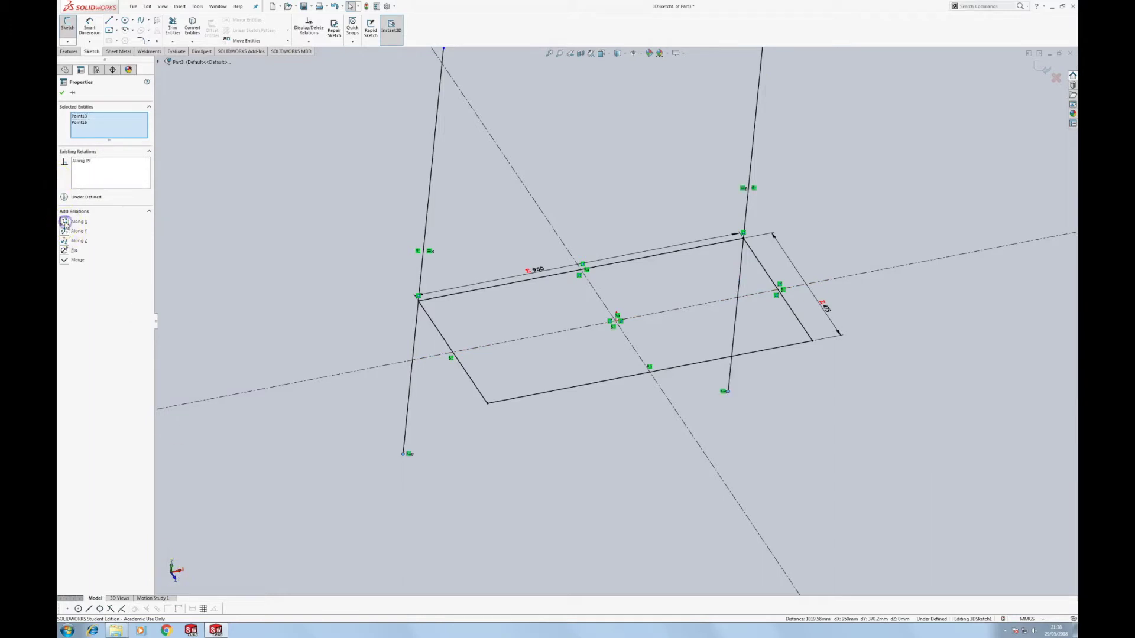
left_click(818, 418)
left_click_drag(401, 455, 431, 416)
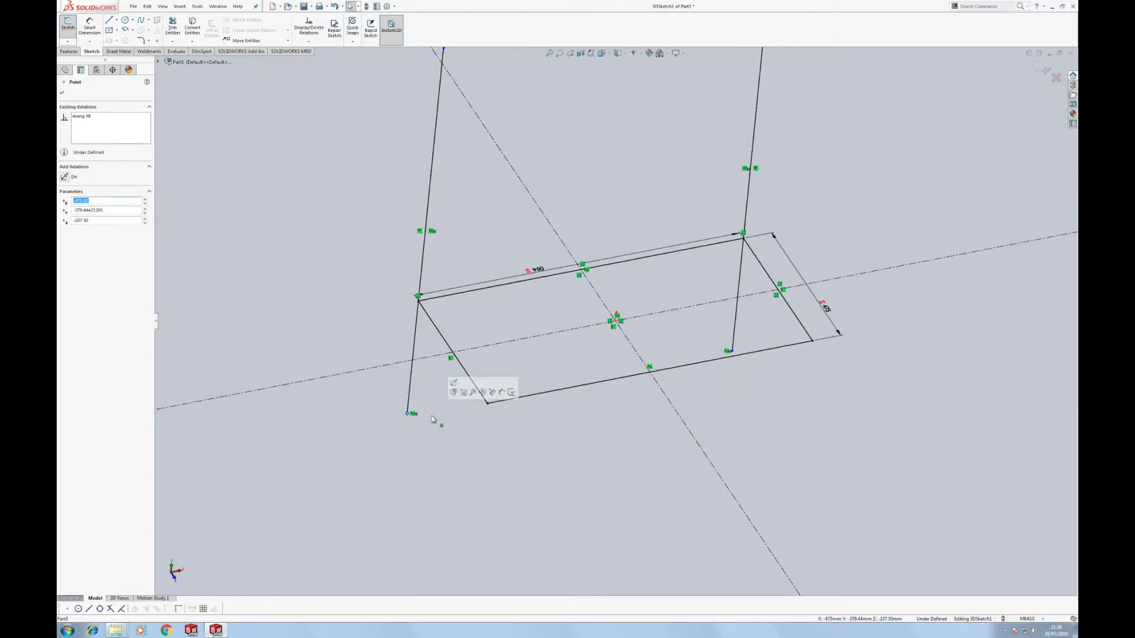
mouse_move(432, 416)
left_mouse_down()
mouse_move(410, 380)
mouse_move(426, 343)
left_mouse_up()
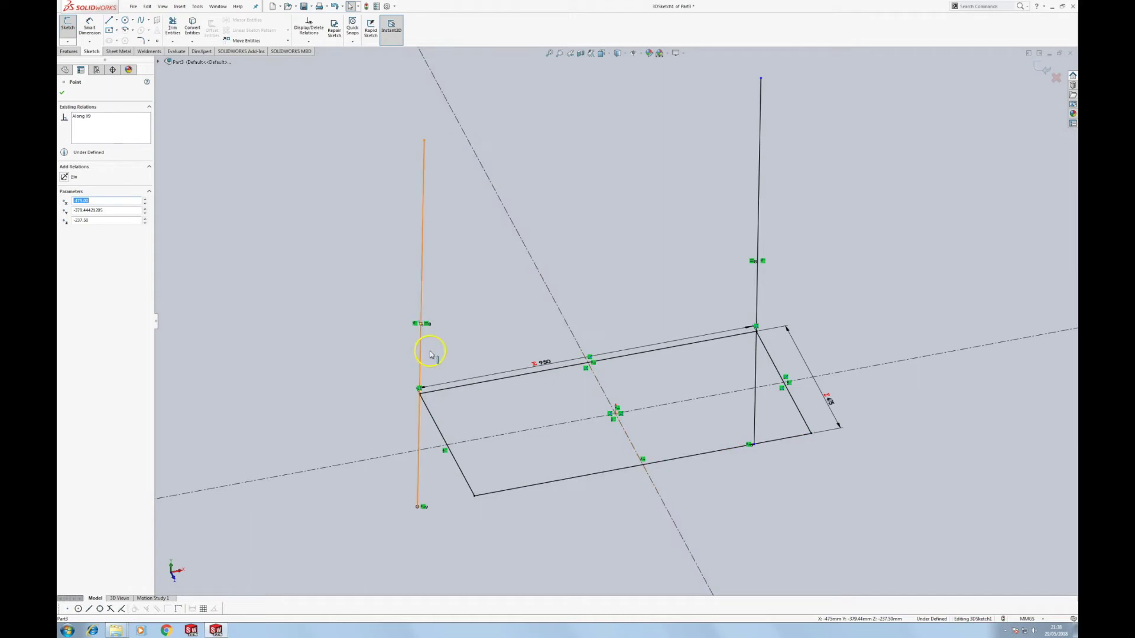
Reorient the view and start a Smart Dimension on the left leg line
middle_click_drag(431, 354, 468, 390)
left_click(479, 534)
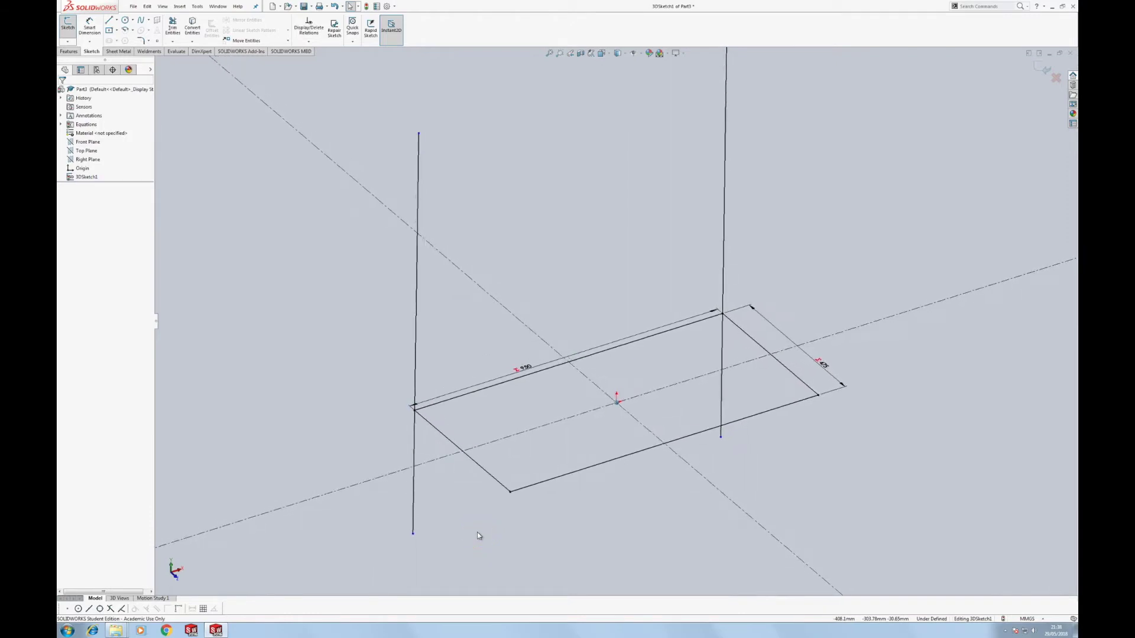
mouse_move(422, 153)
left_mouse_down()
mouse_move(419, 139)
mouse_move(441, 164)
left_mouse_up()
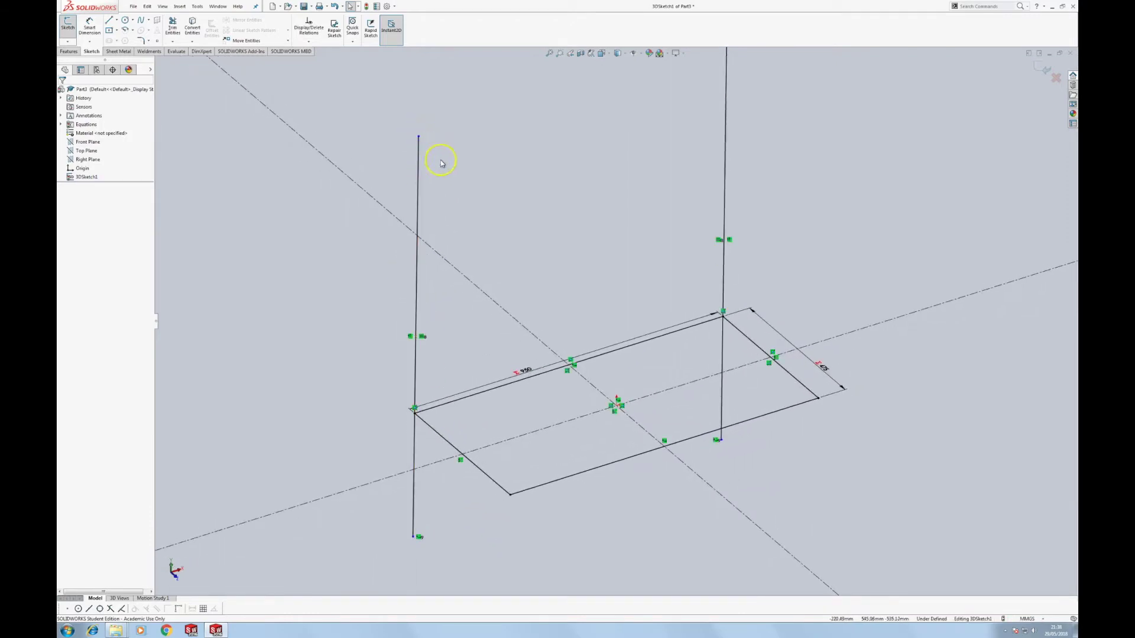
left_click_drag(549, 215, 550, 210)
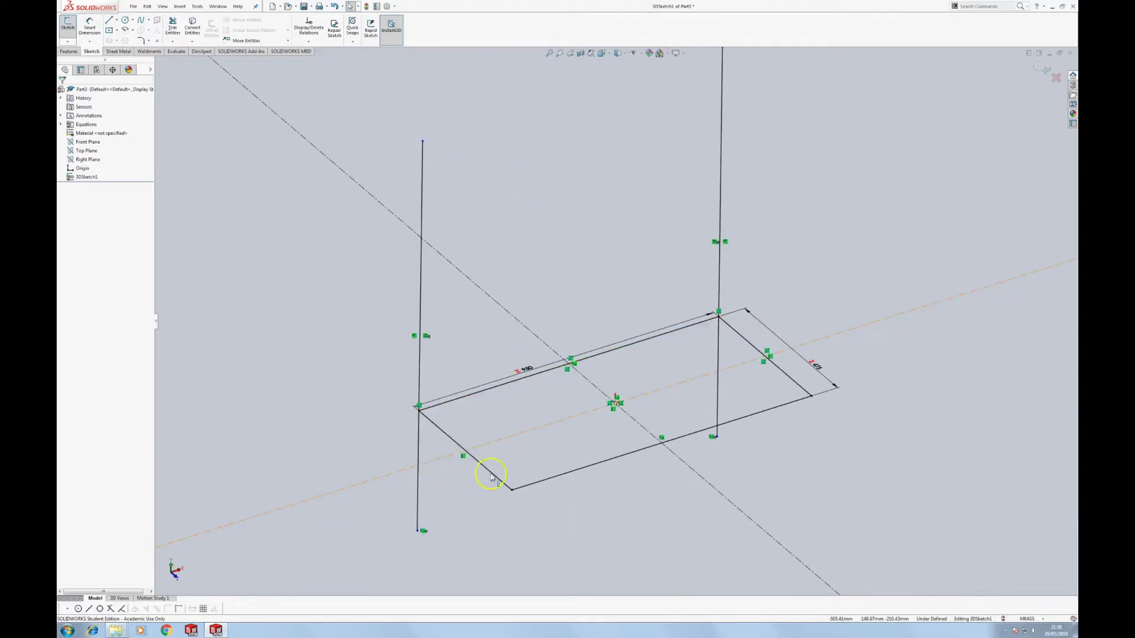
right_click_drag(480, 561, 479, 515)
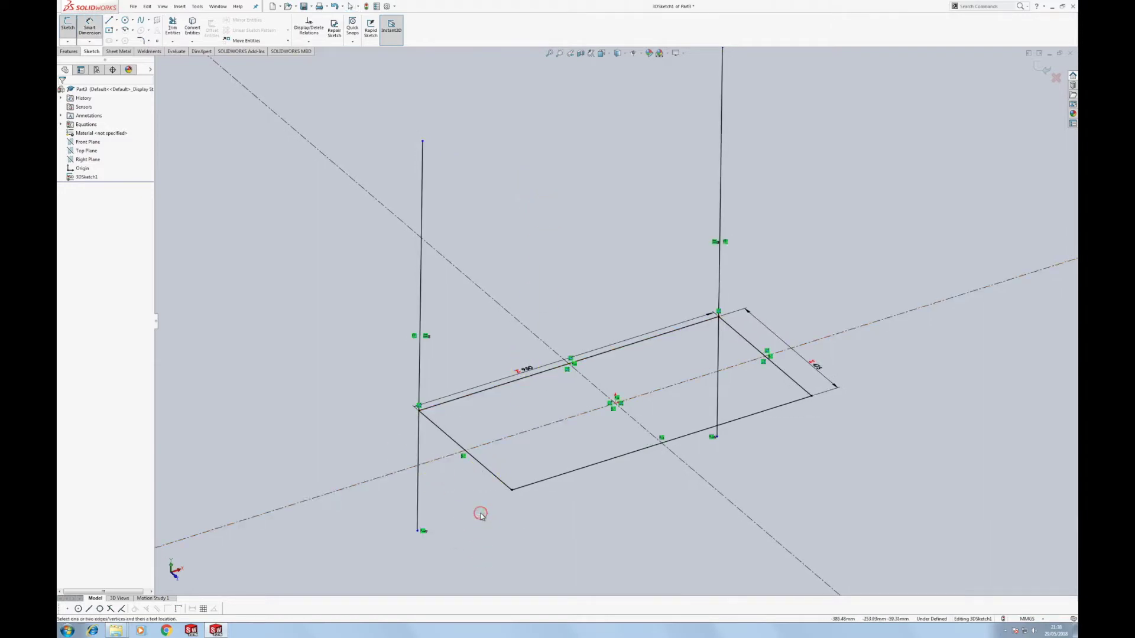
left_click(423, 314)
Set the left leg to 910 mm via new global variable "Rear Leg Length"
left_click(370, 320)
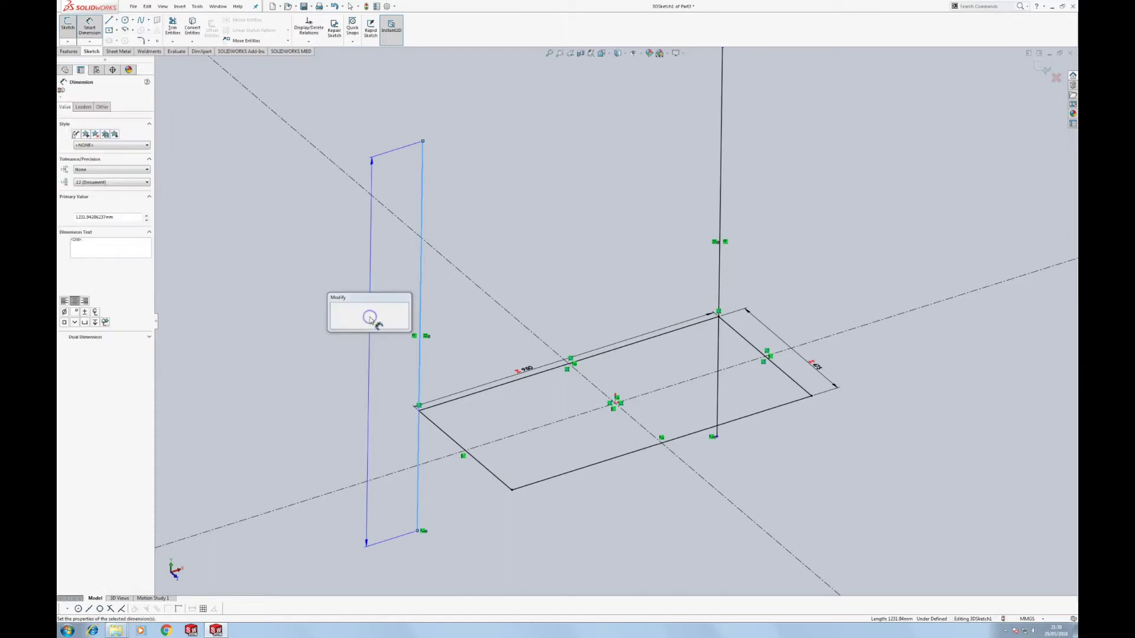
type("=\"Rear Leg Length")
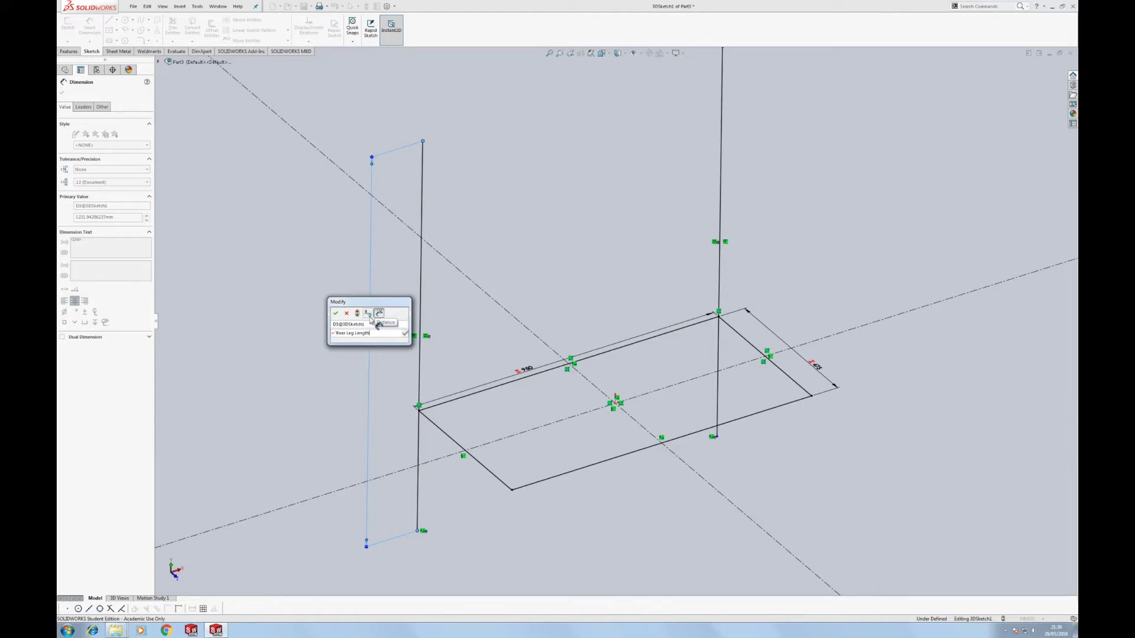
key("Return")
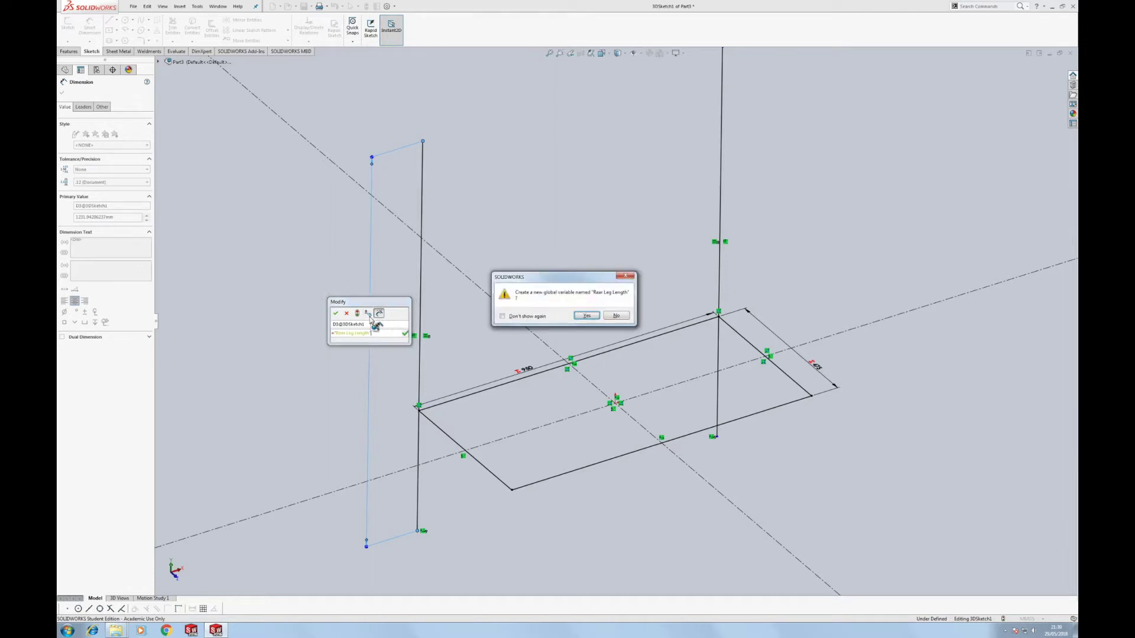
key("Return")
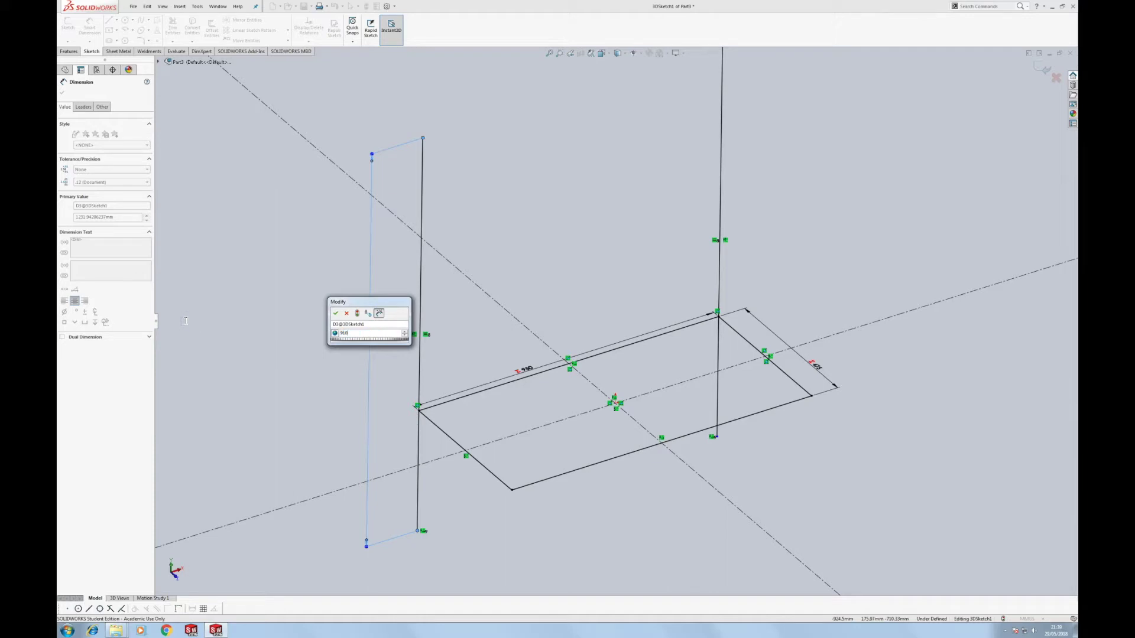
type("910")
key("Return")
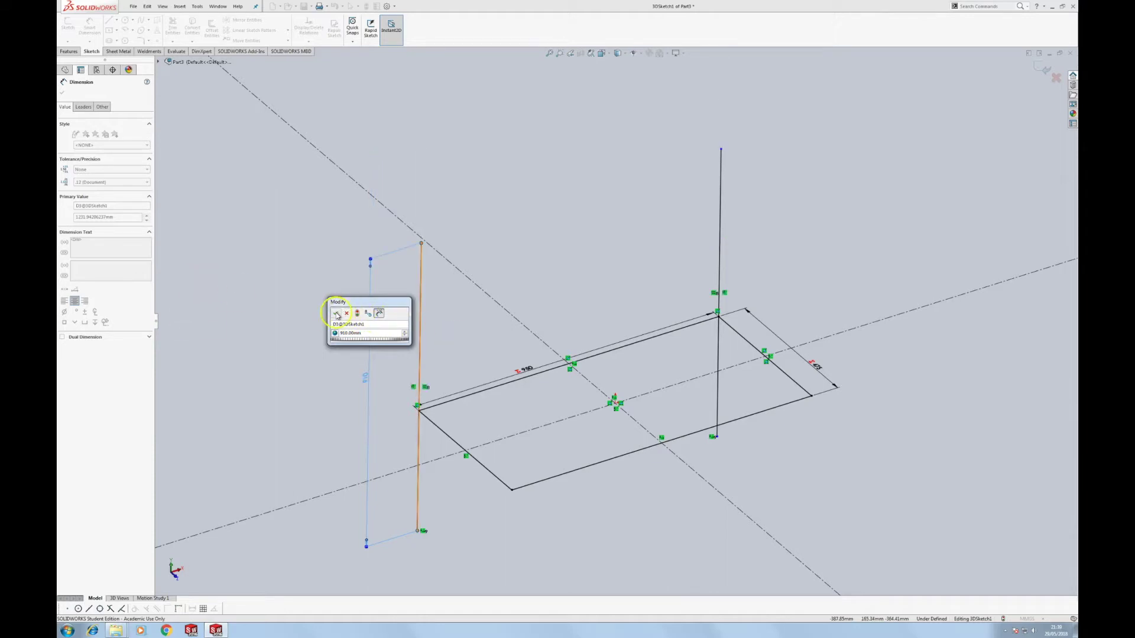
left_click(337, 315)
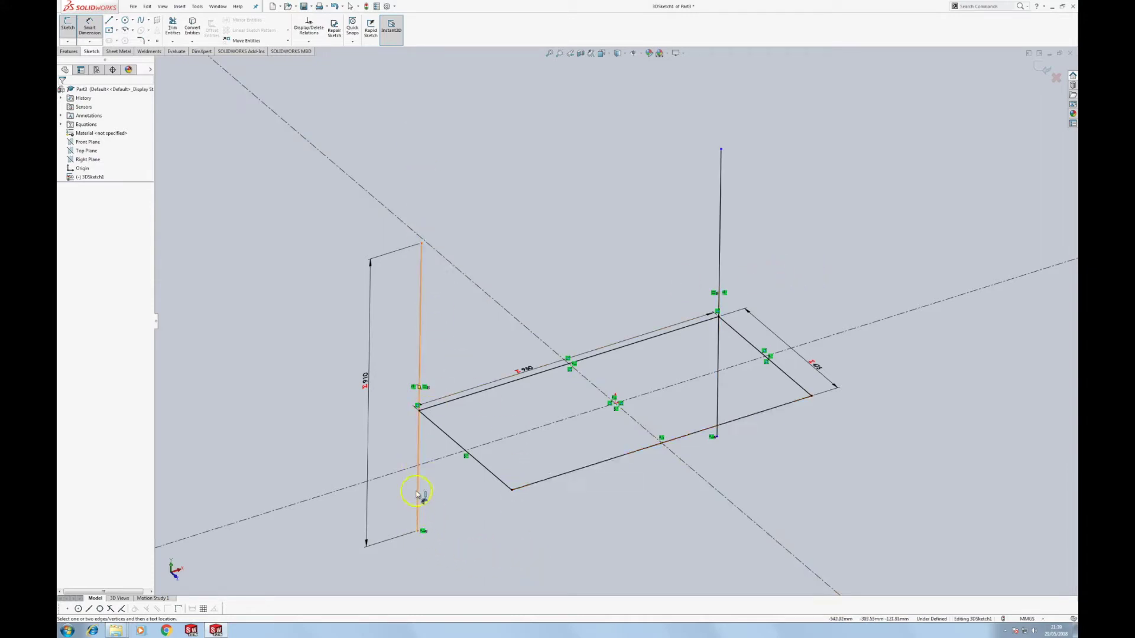
Dimension the leg bottom to the rectangle corner at 300 mm, fully defining the sketch
left_click(418, 531)
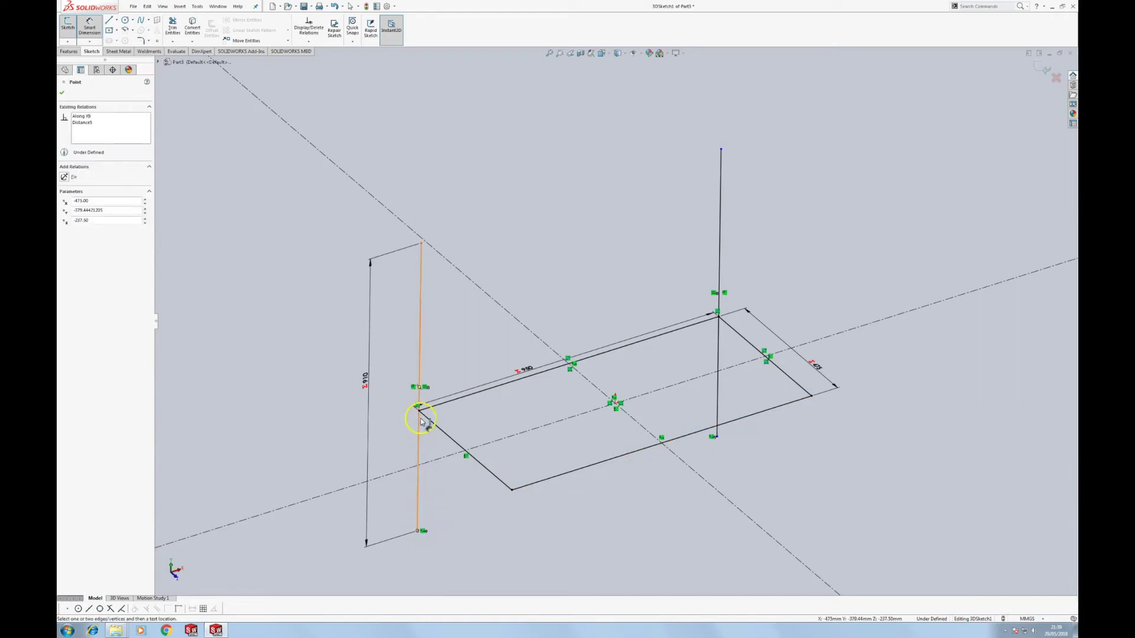
left_click(421, 412)
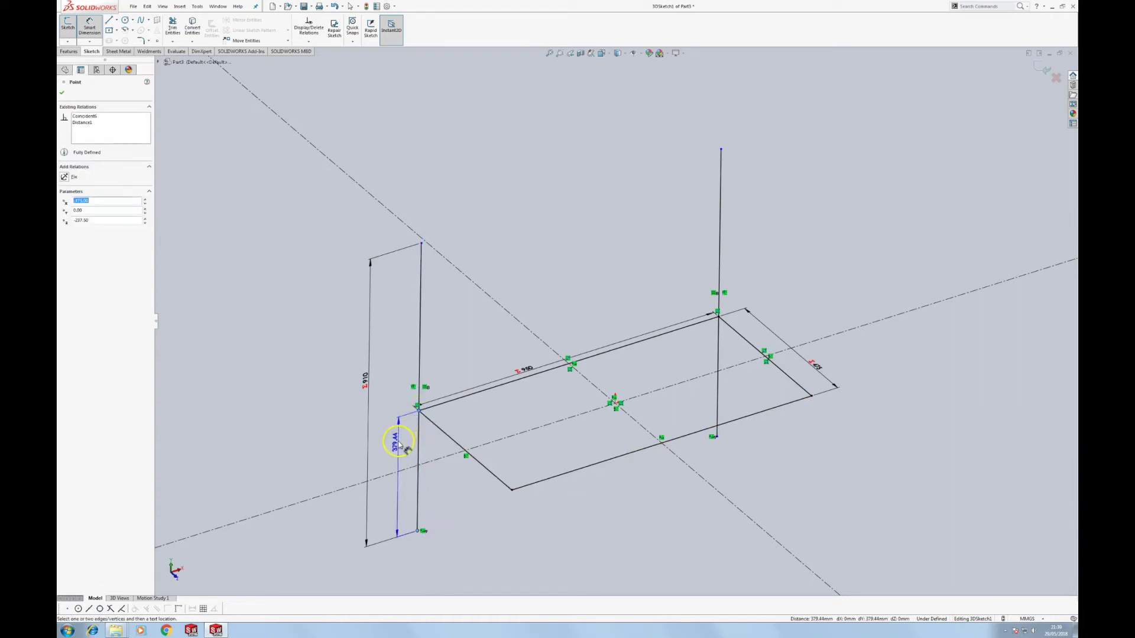
left_click(399, 444)
key("Return")
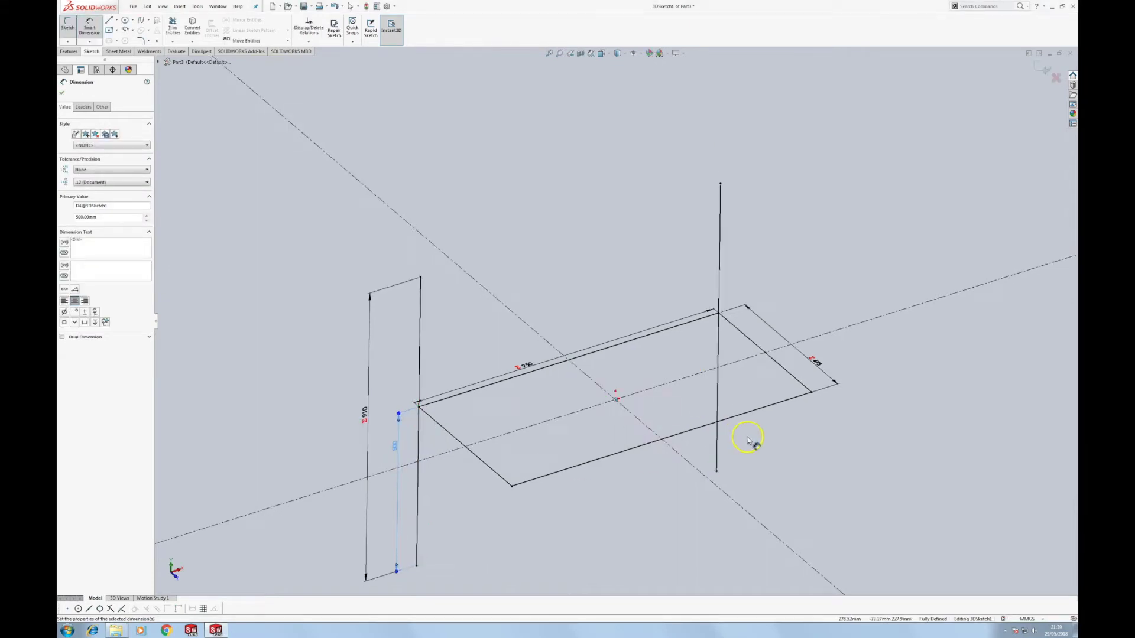
key("ctrl+7")
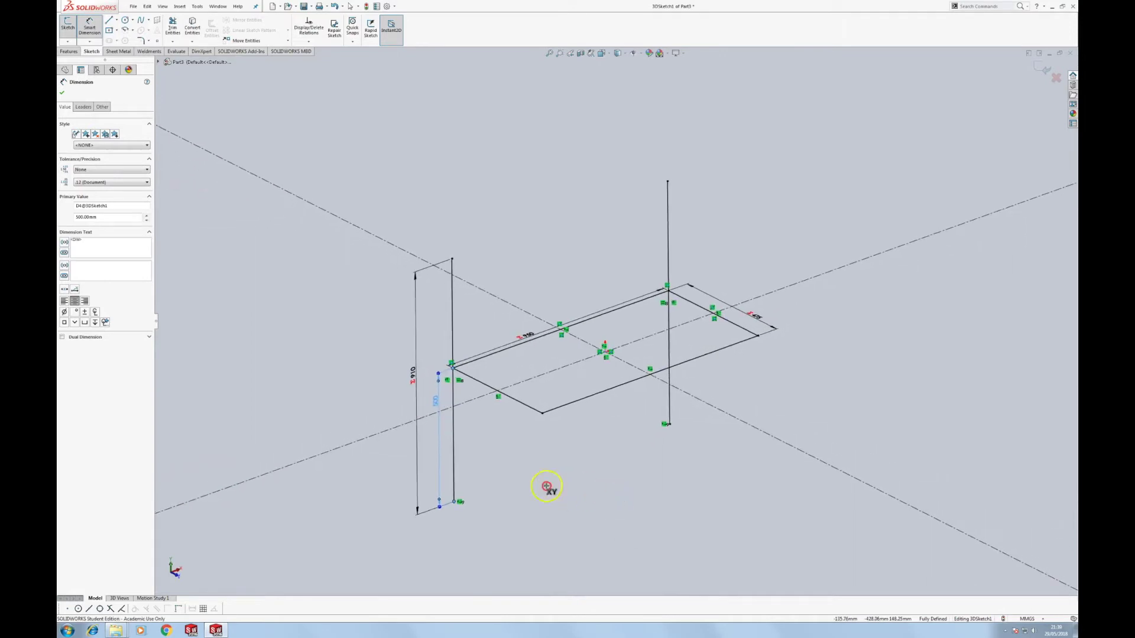
key("l")
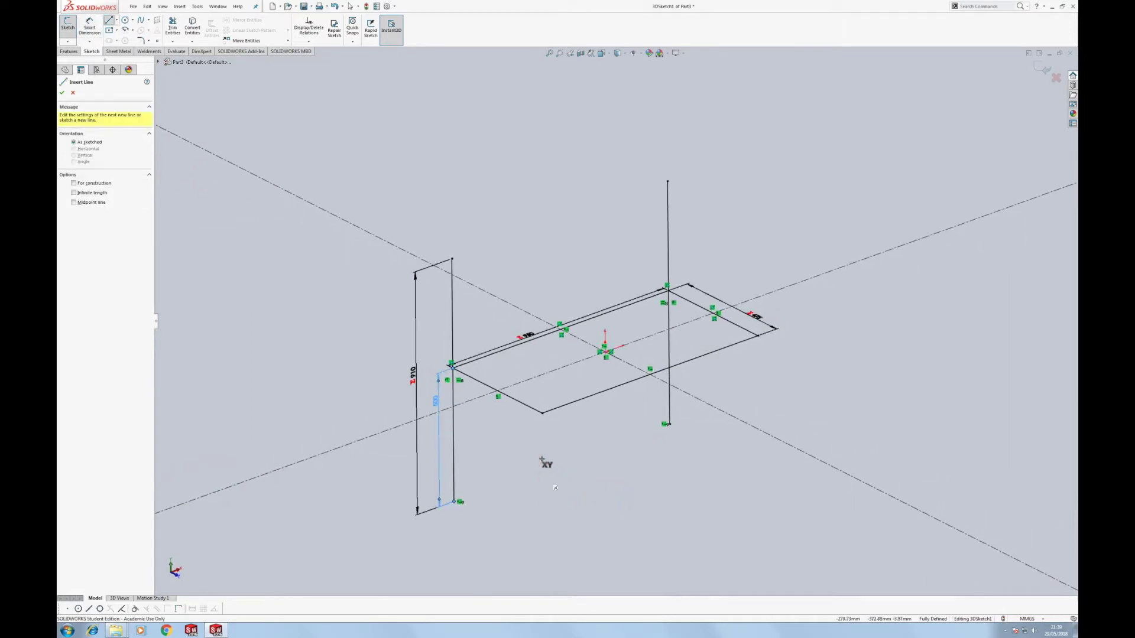
Draw a front leg and a right leg dropping from the remaining seat corners
left_click(543, 412)
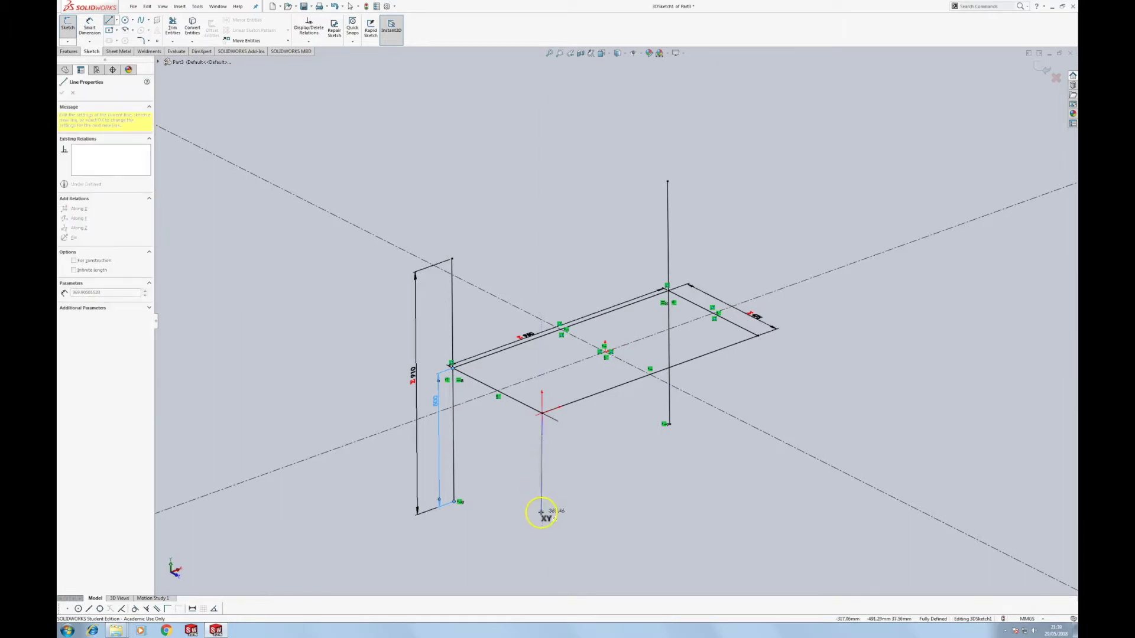
left_click(542, 513)
key("Escape")
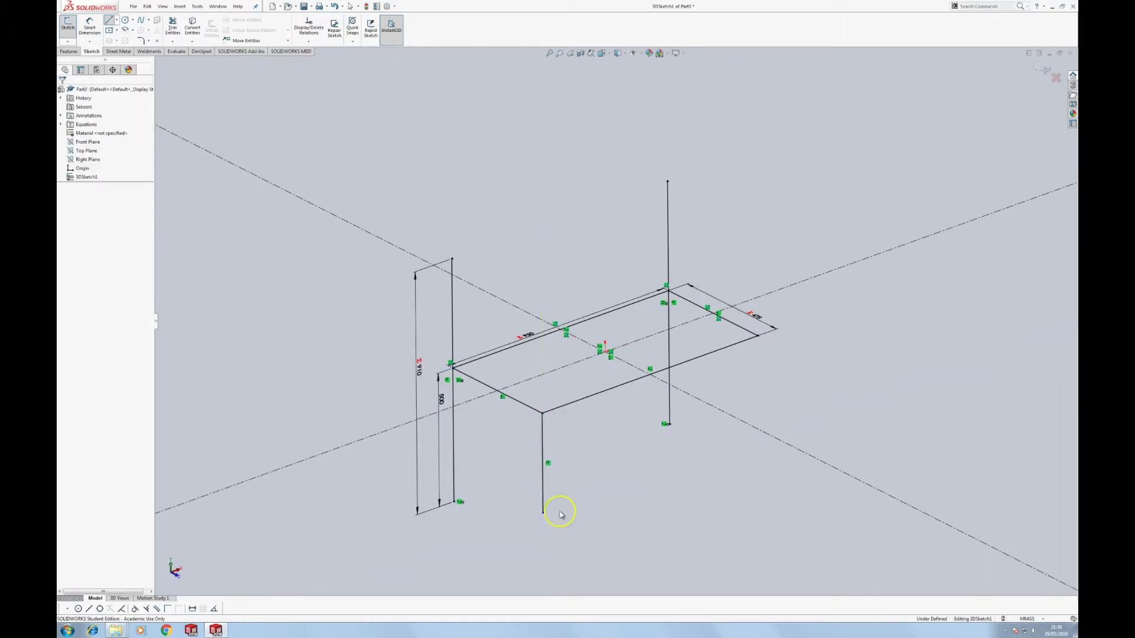
key("l")
left_click(758, 336)
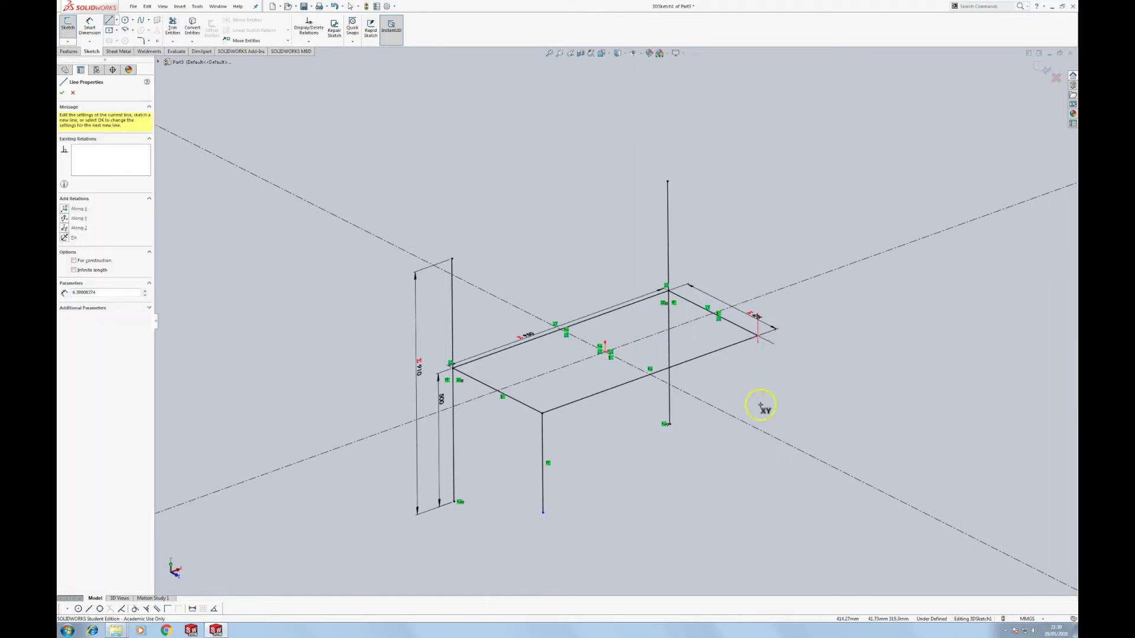
left_click(759, 441)
key("Escape")
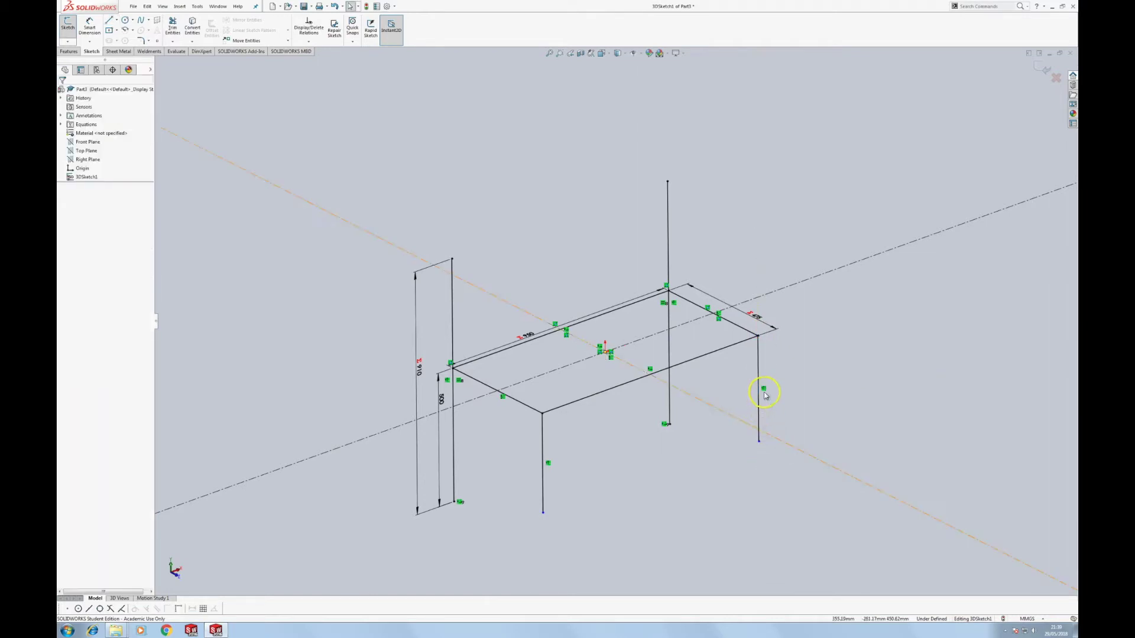
Make the two new front and right legs equal in length
left_click(548, 467)
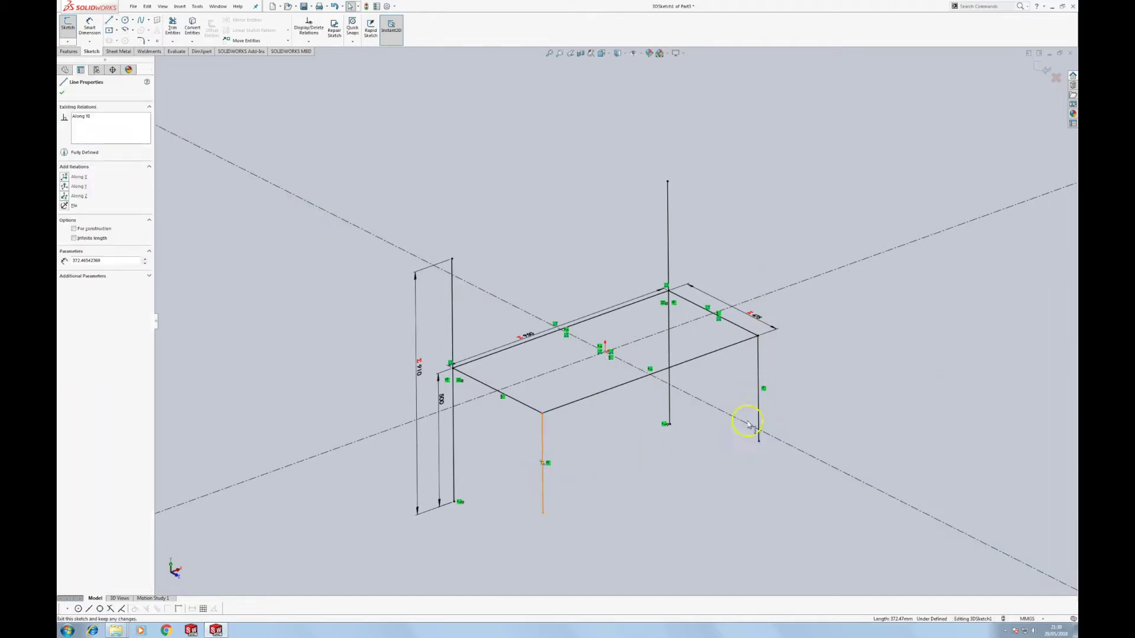
left_click(649, 472)
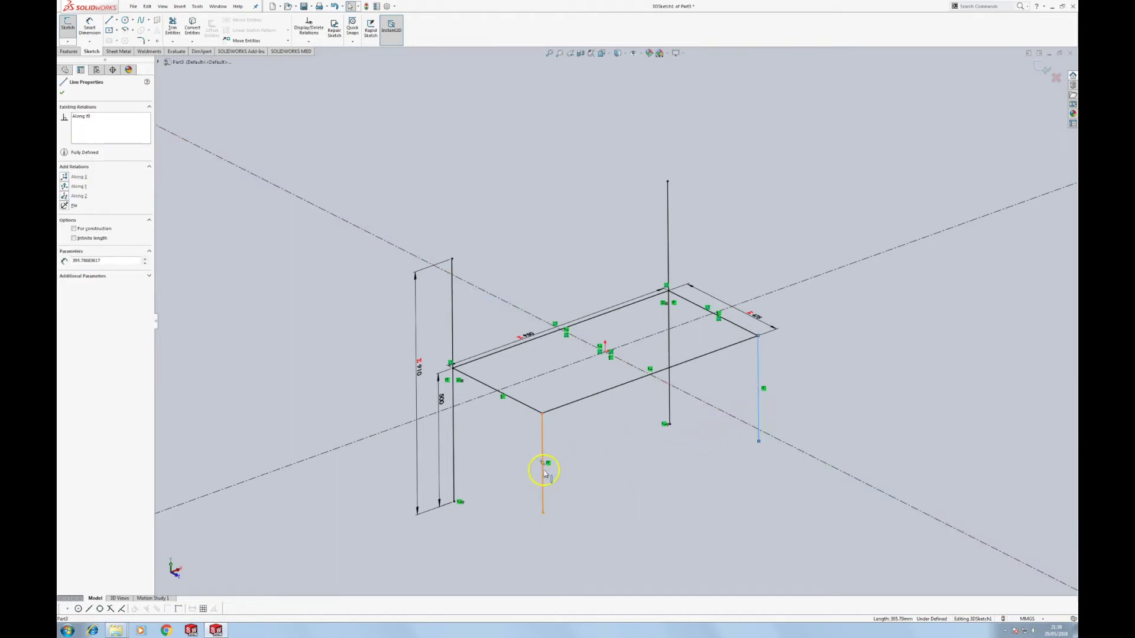
left_click(544, 473, "ctrl")
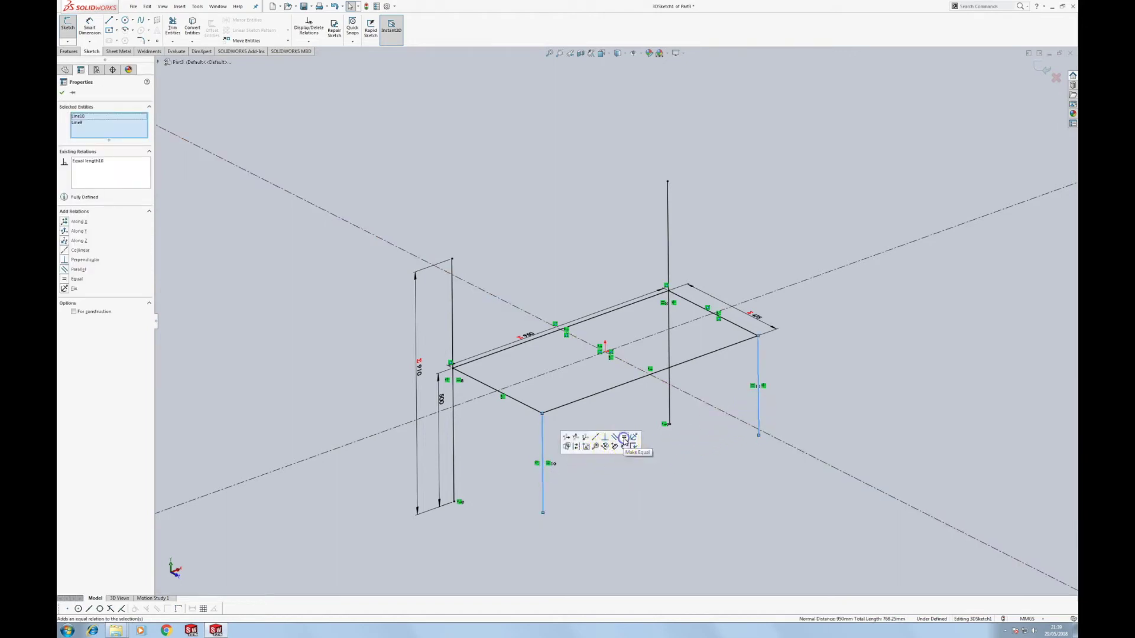
left_click(579, 509)
Align the front leg's foot with the left leg's foot using an Along Z relation
left_click(543, 514)
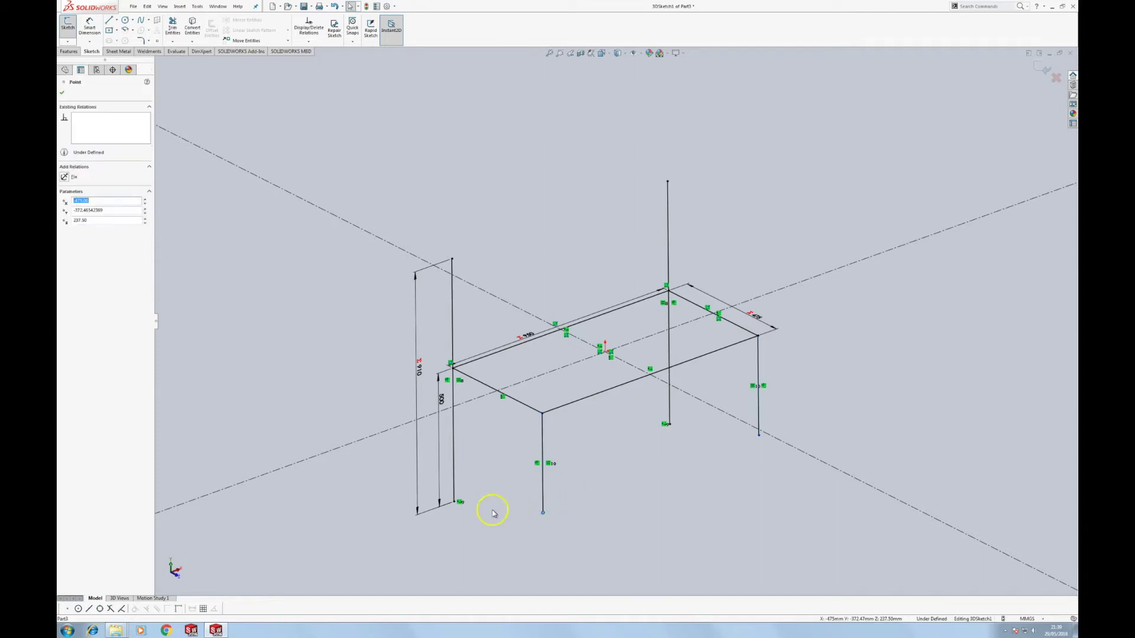
left_click(456, 502, "ctrl")
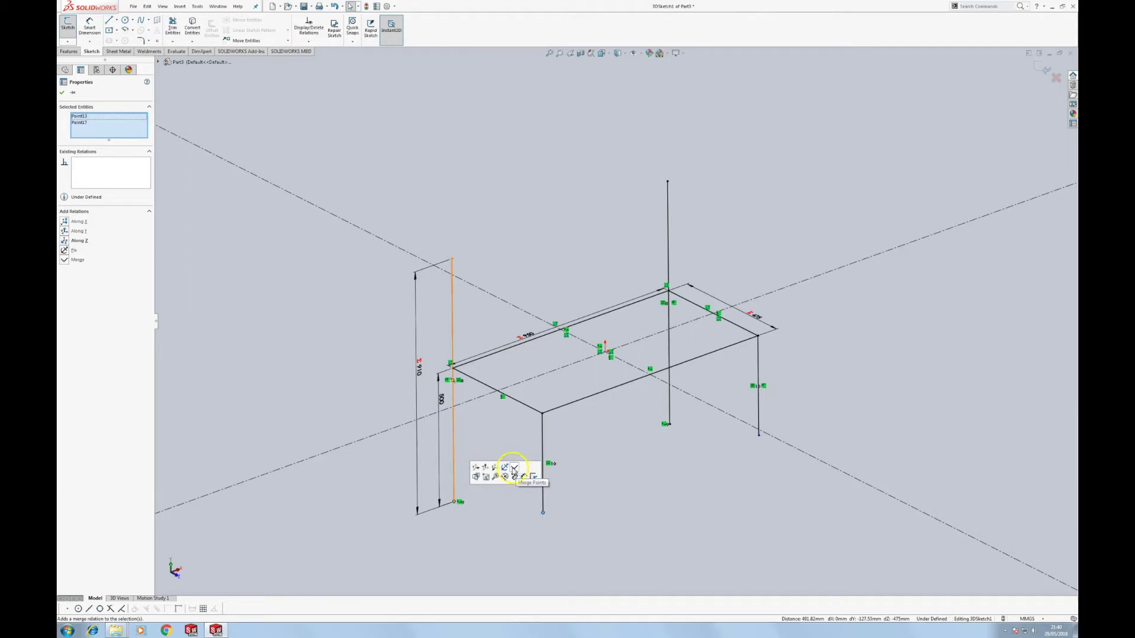
left_click(455, 504)
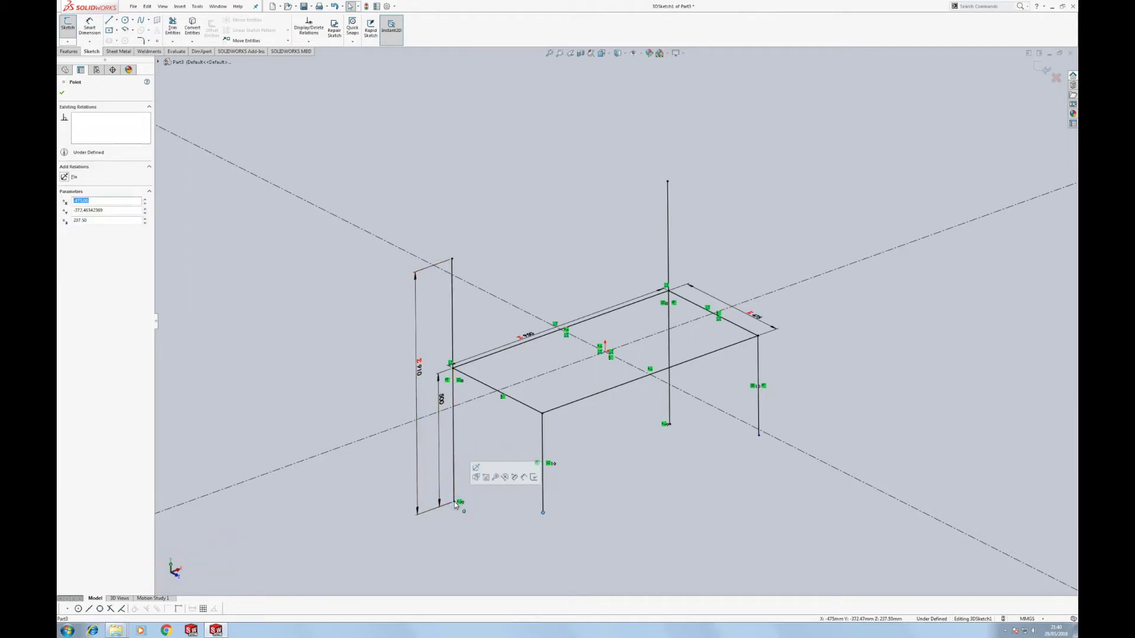
left_click(453, 508)
left_click(454, 503)
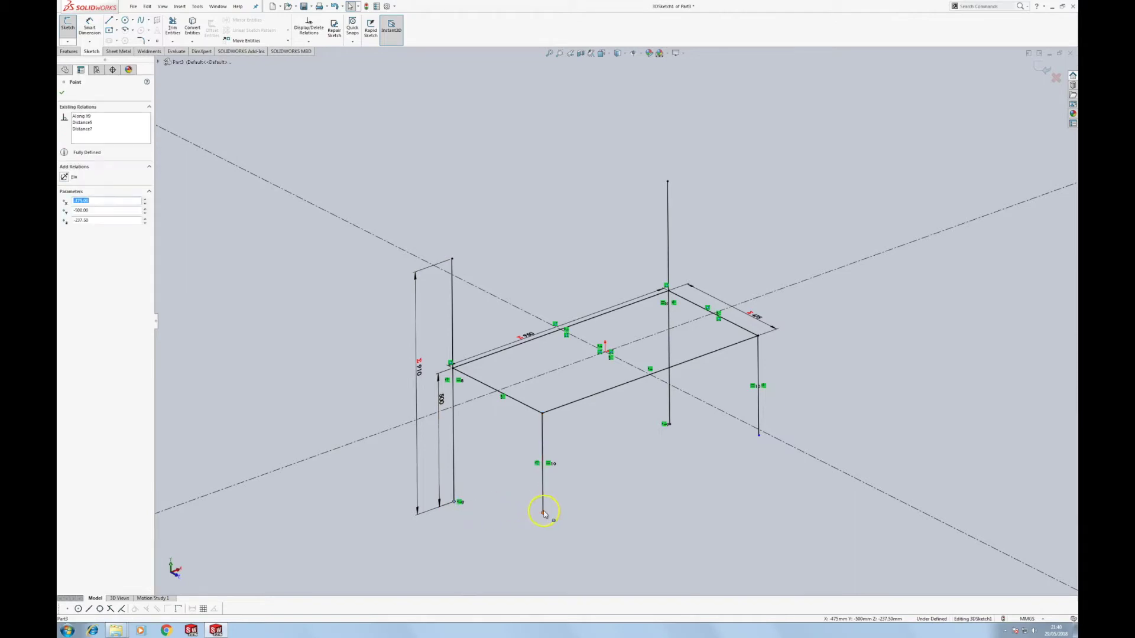
left_click(543, 513, "ctrl")
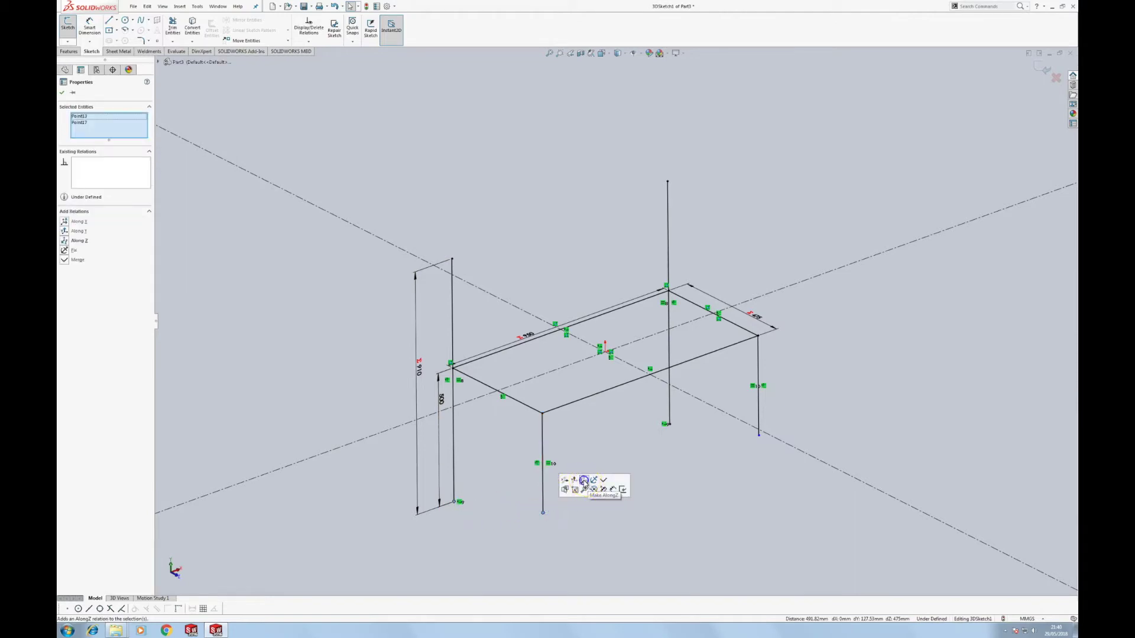
left_click(584, 481)
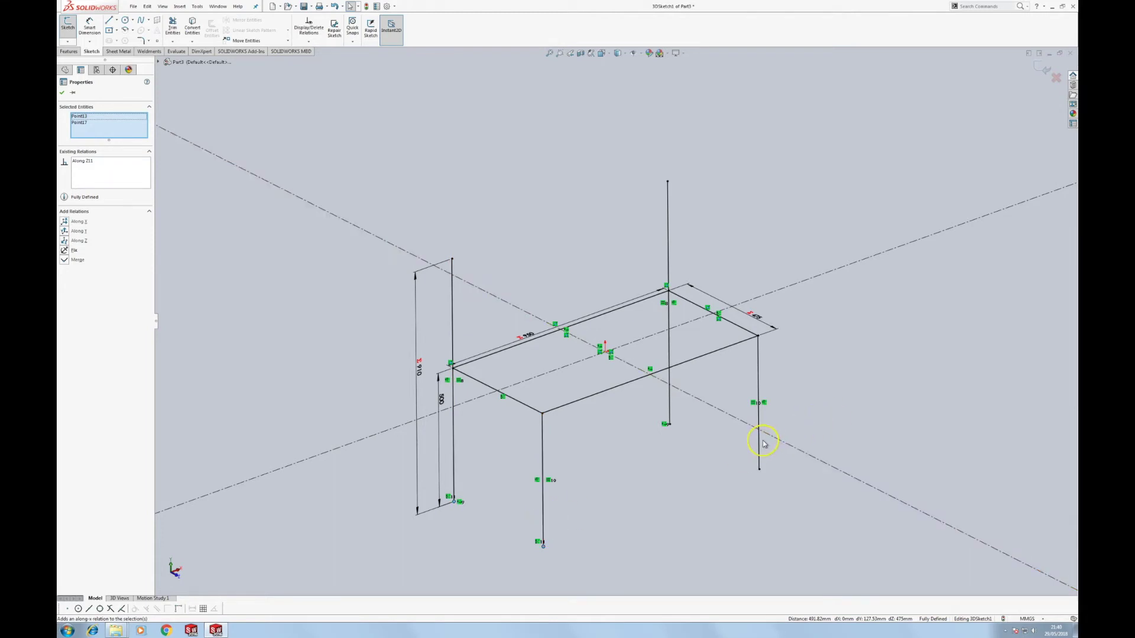
middle_click_drag(762, 442, 717, 456)
key("l")
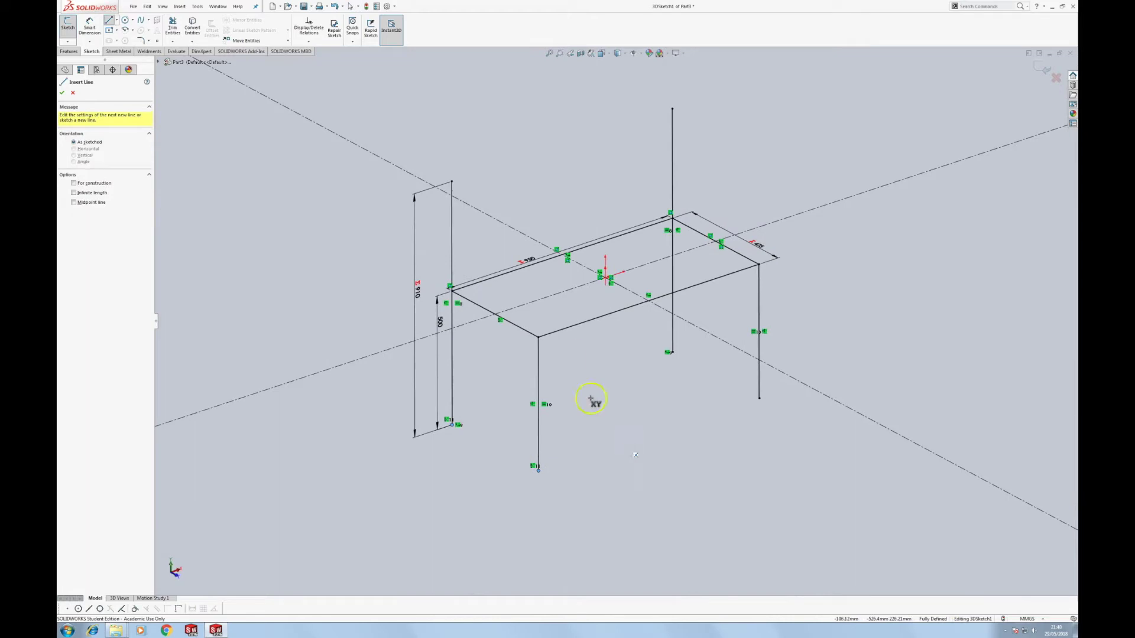
Draw the 950 mm rail joining the tops of the two tall uprights
left_click(451, 183)
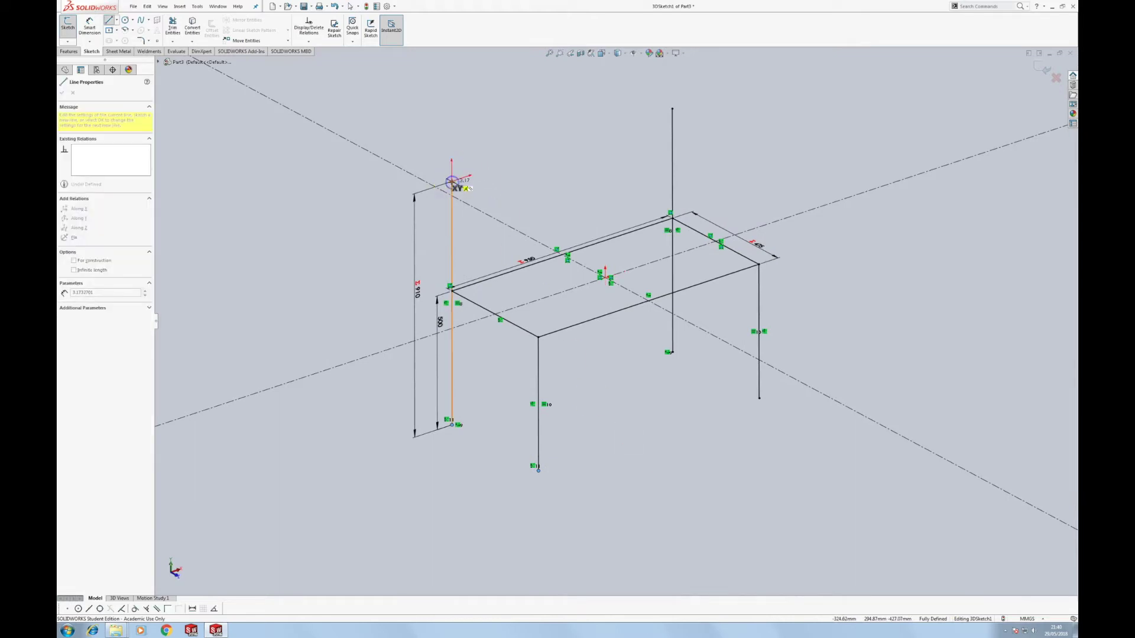
double_click(672, 109)
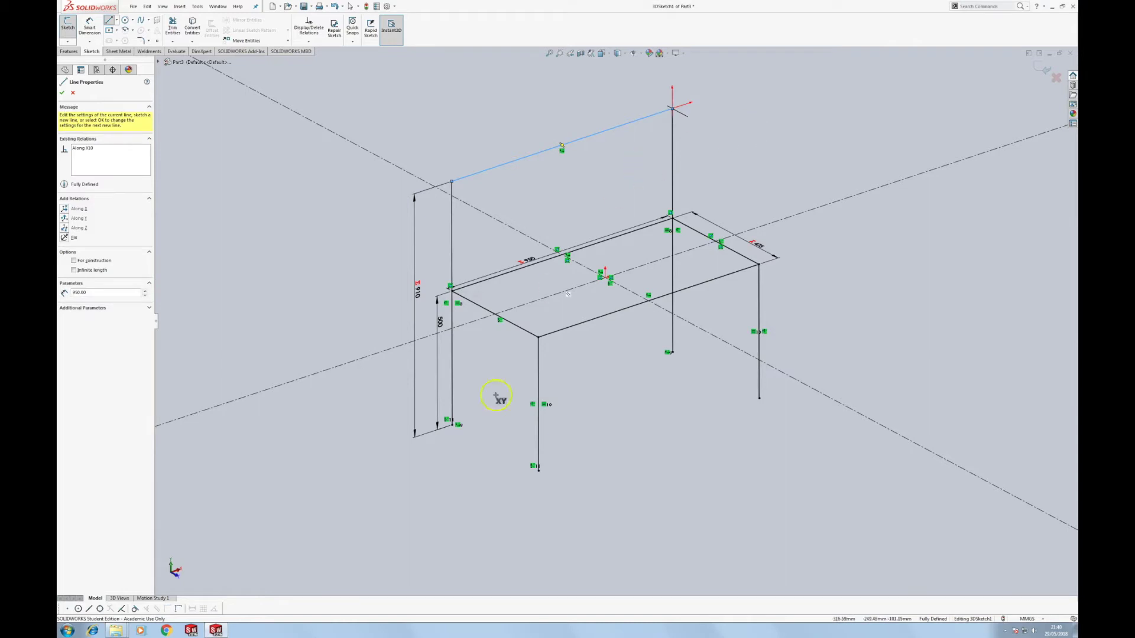
left_click(452, 404)
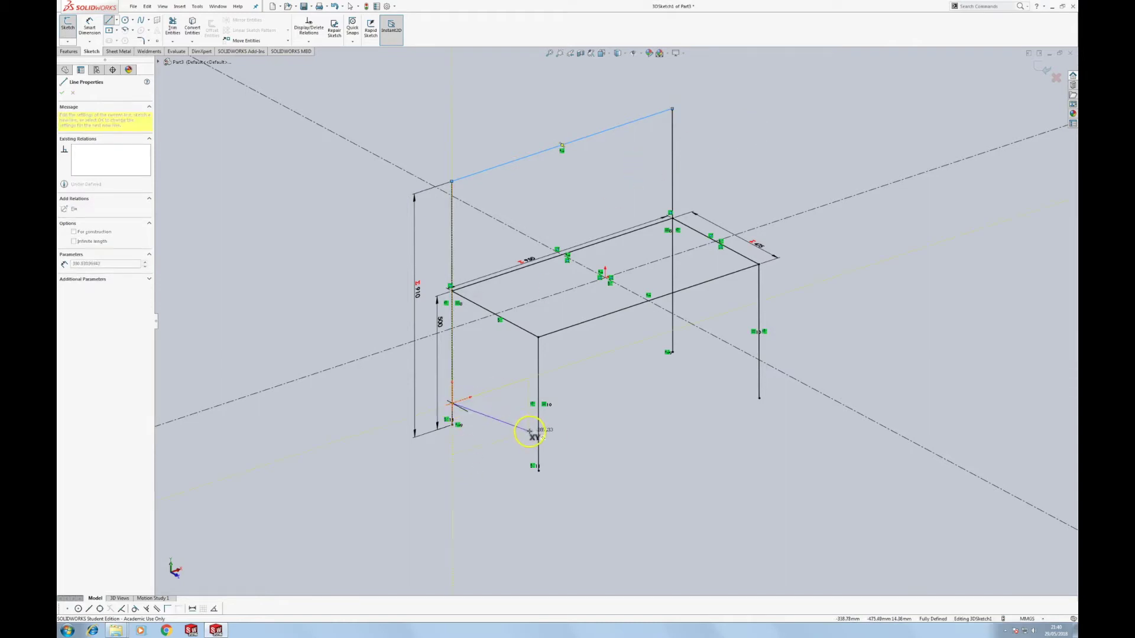
left_click(529, 432)
key("Escape")
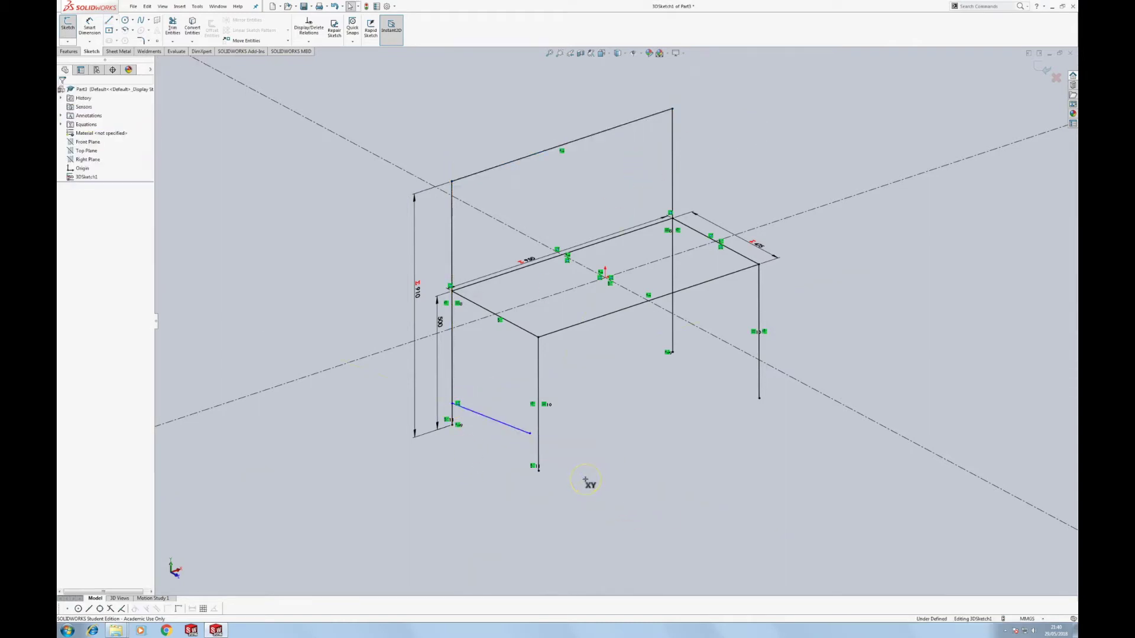
Delete the stray sloped line near the left leg's foot and restore an upright view
key("Down")
key("Down")
key("Down")
key("Down")
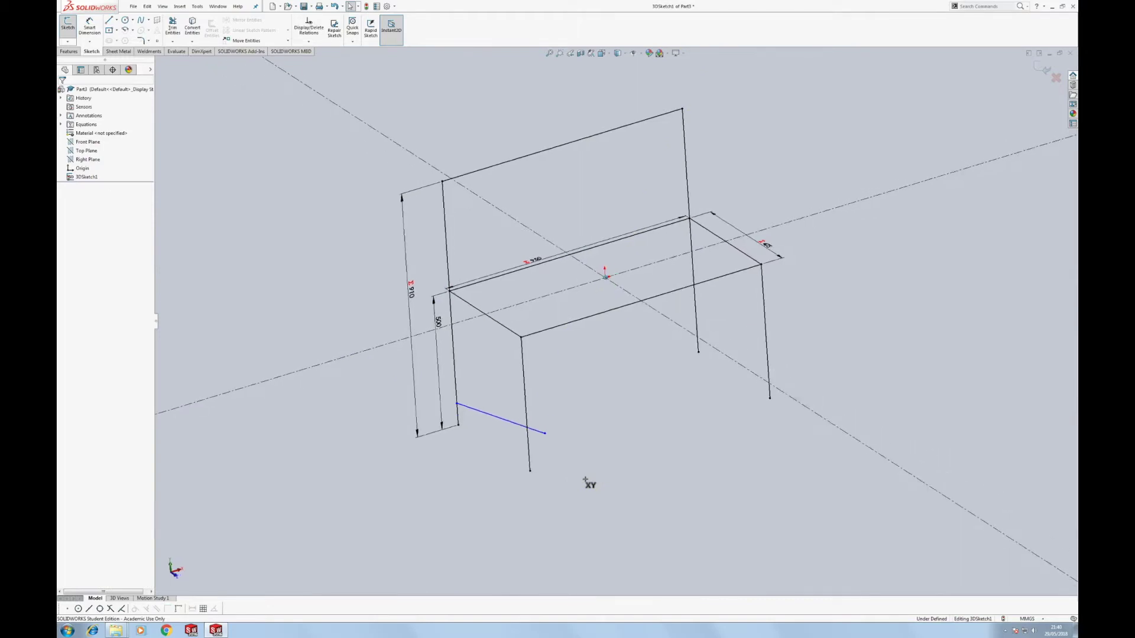
key("Down")
key("Down")
key("Down")
key("Down")
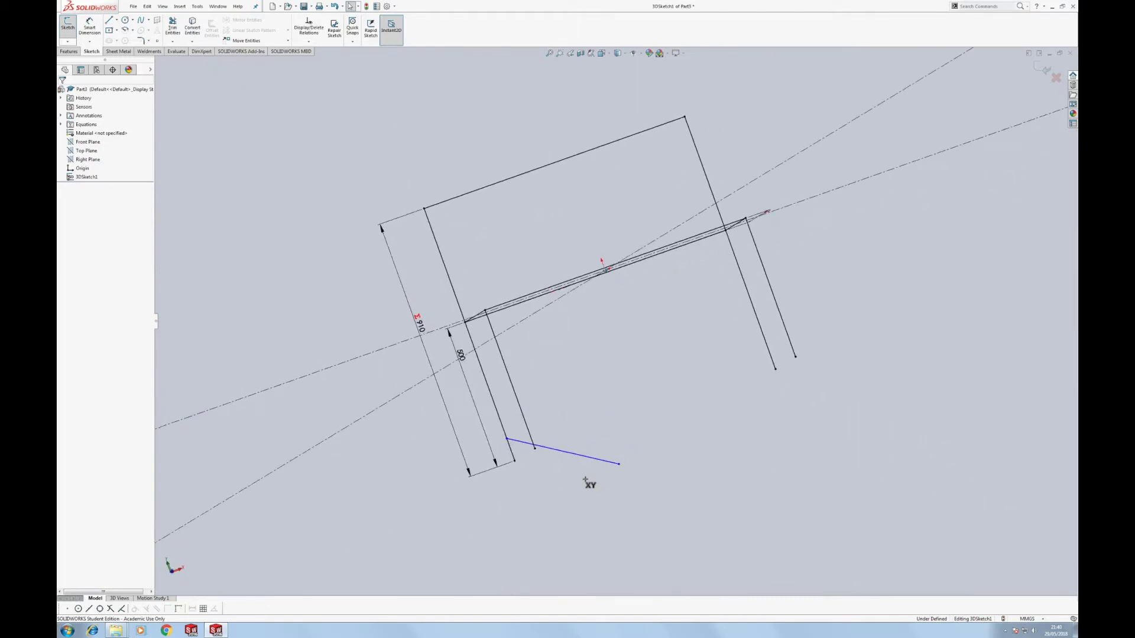
key("Down")
key("Down")
key("Down")
key("Down")
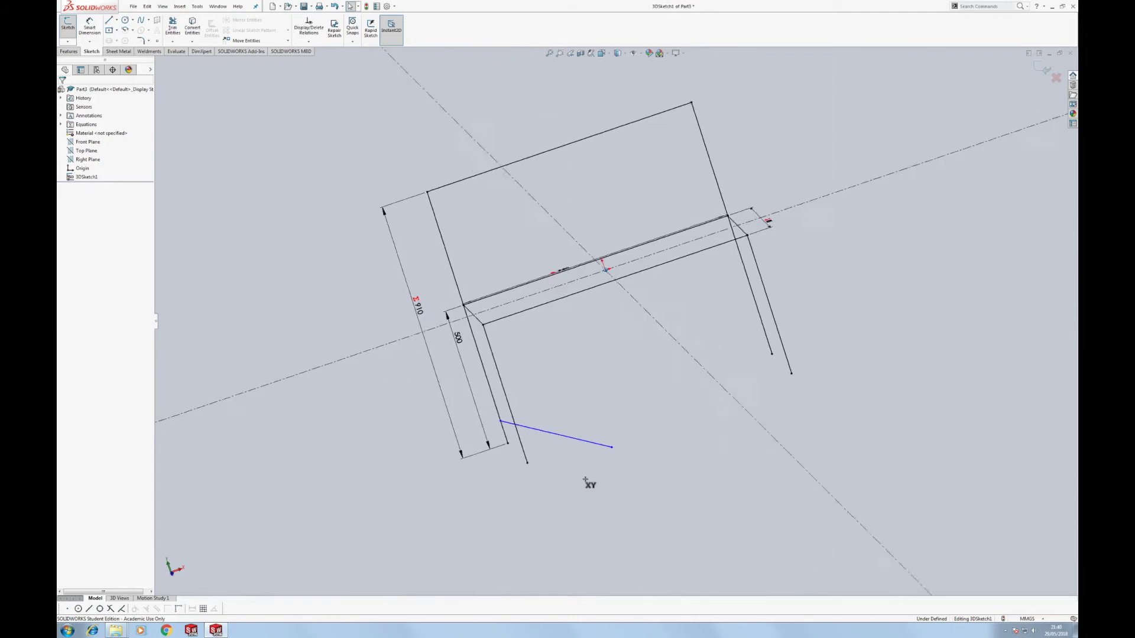
middle_click_drag(585, 481, 579, 441)
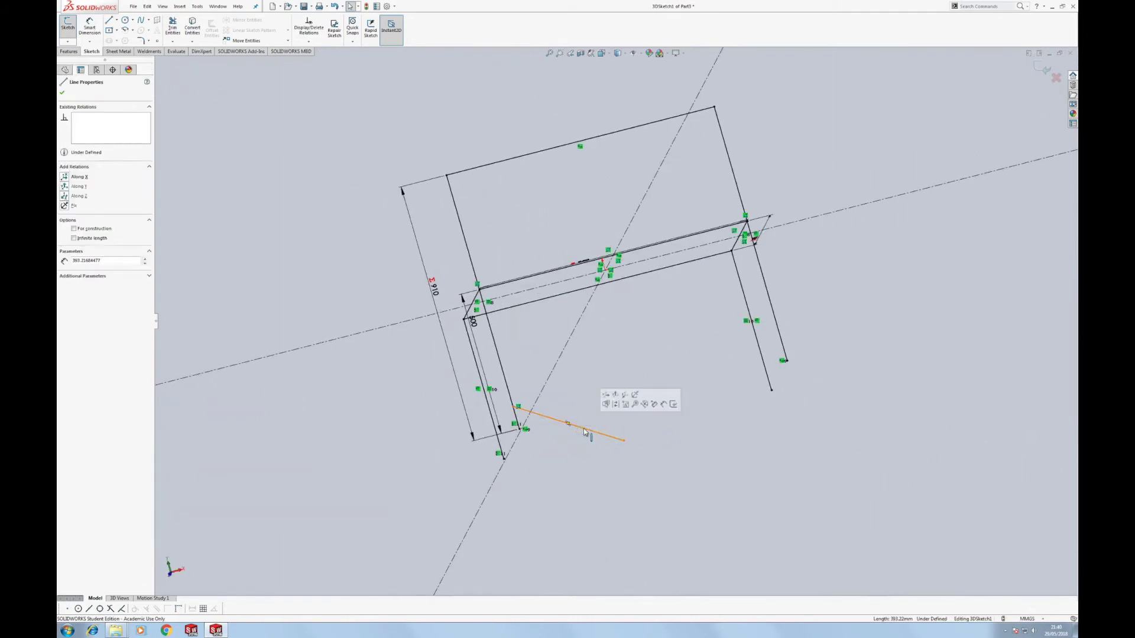
key("Delete")
mouse_move(583, 428)
middle_mouse_down()
mouse_move(540, 468)
mouse_move(540, 502)
middle_mouse_up()
right_click_drag(540, 502, 479, 491)
mouse_move(480, 492)
middle_mouse_down()
mouse_move(489, 418)
mouse_move(476, 413)
middle_mouse_up()
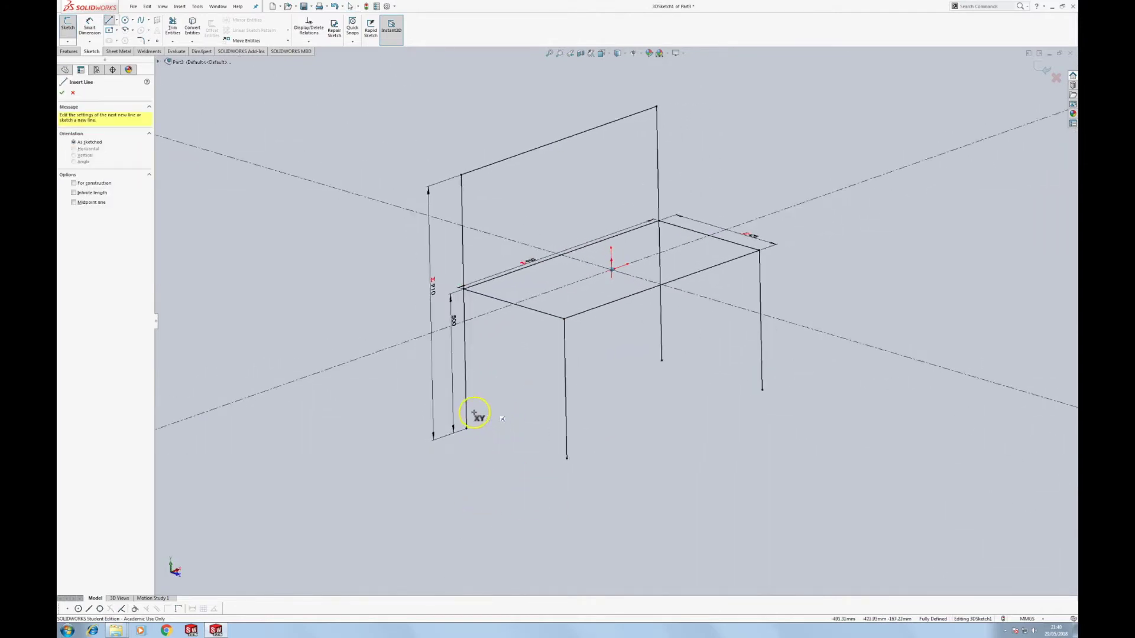
Draw a closed loop of four lower rails linking the left, front, right and back legs
left_click(469, 409)
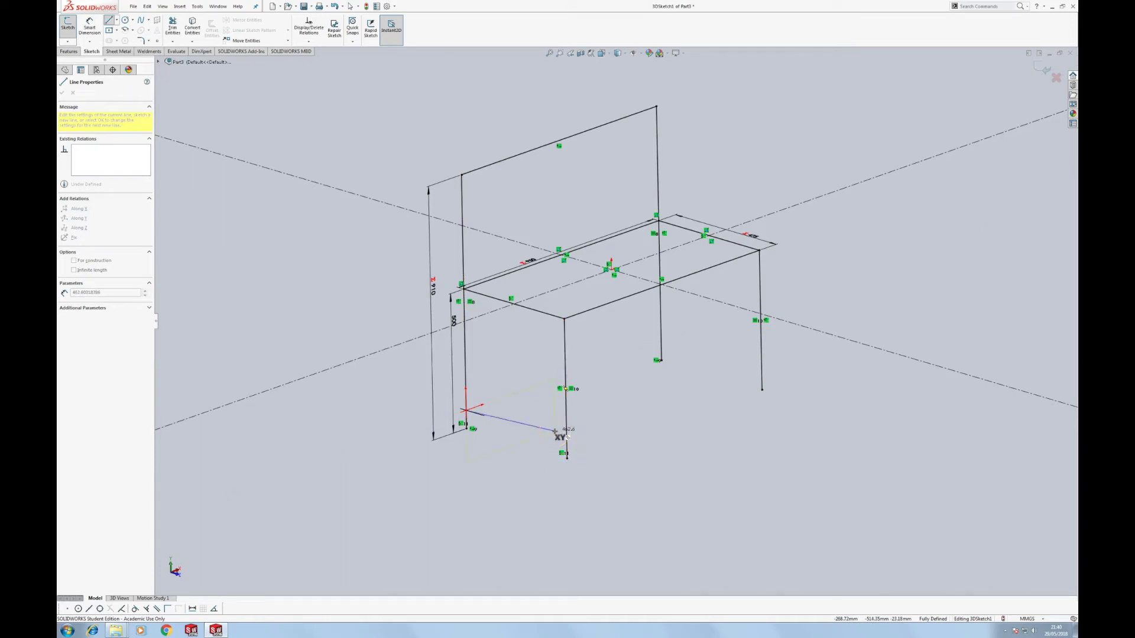
left_click(567, 441)
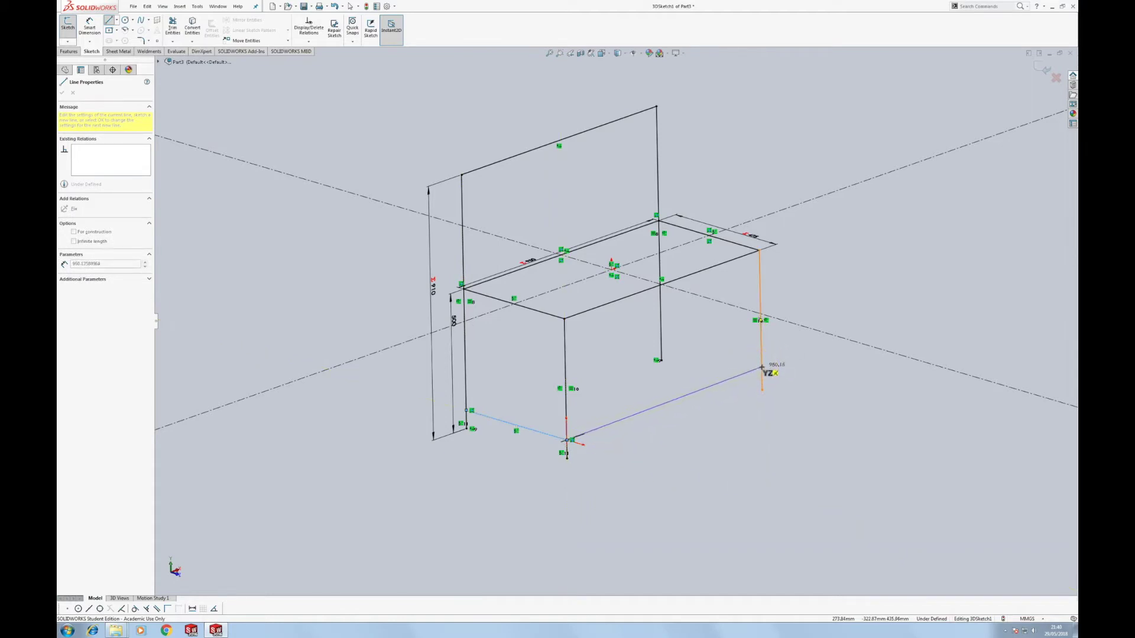
left_click(762, 369)
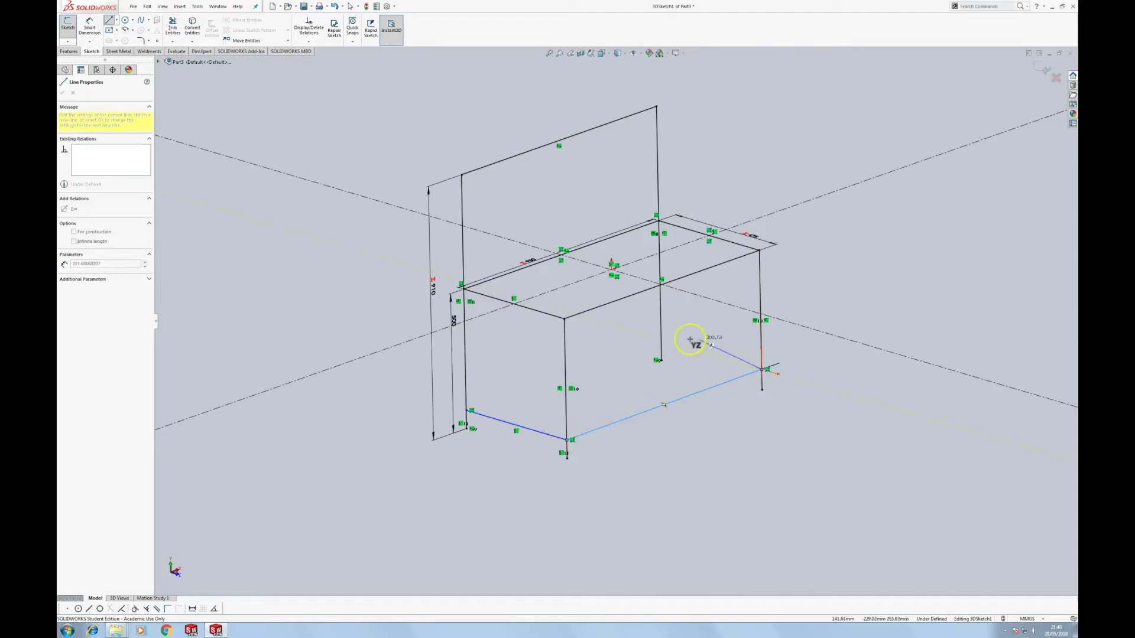
left_click(660, 339)
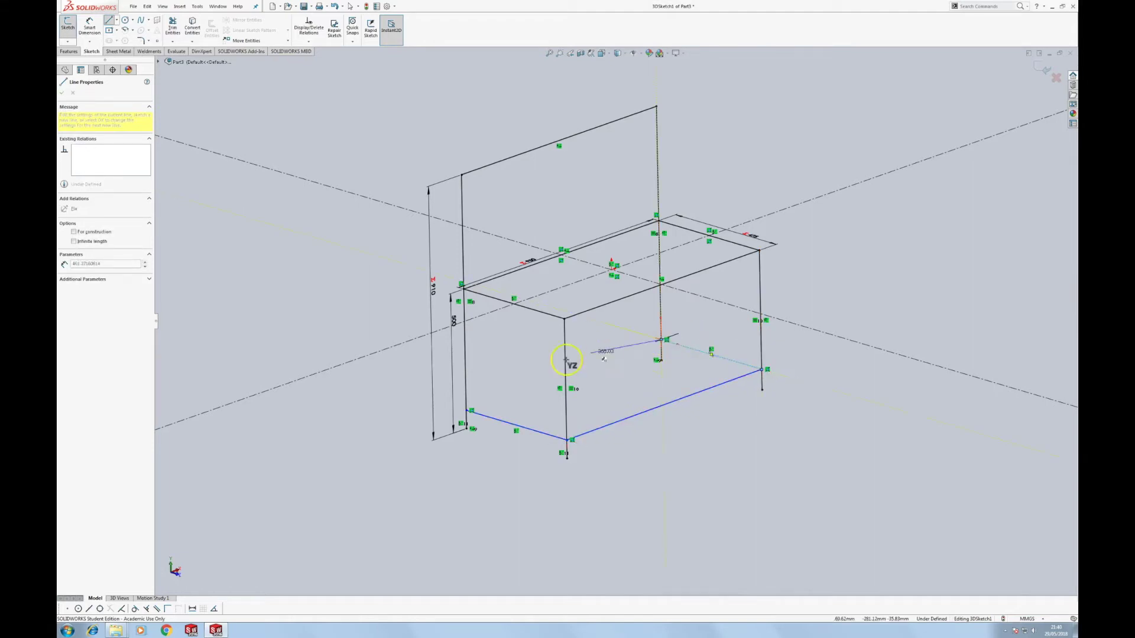
left_click(467, 409)
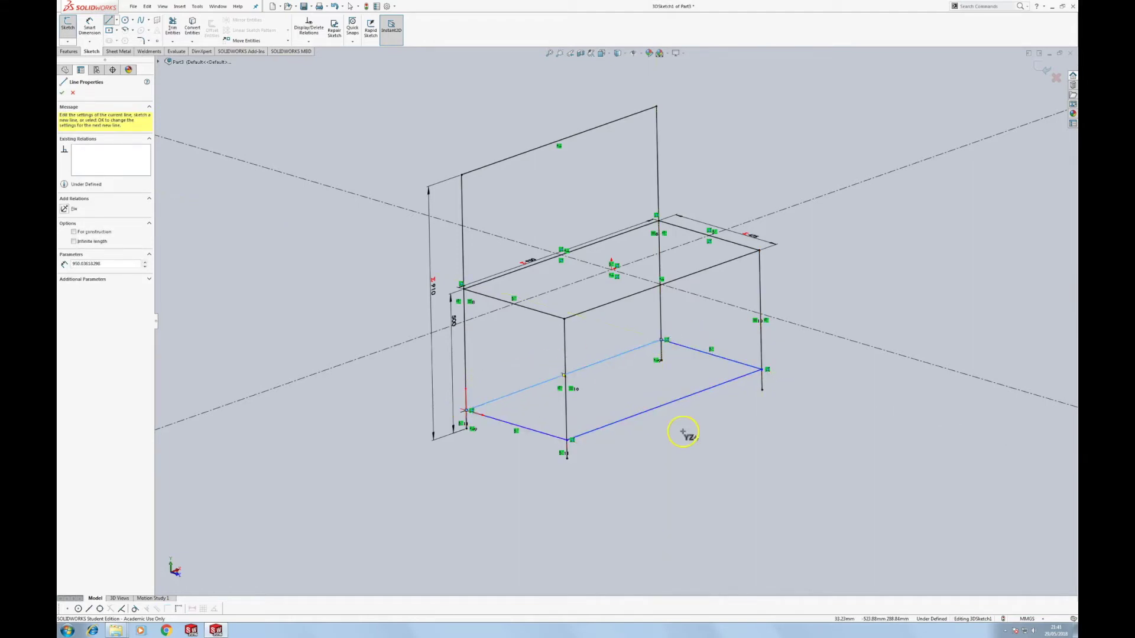
key("Escape")
Constrain the front and back bottom edges Along X, then return to an isometric view
key("Left")
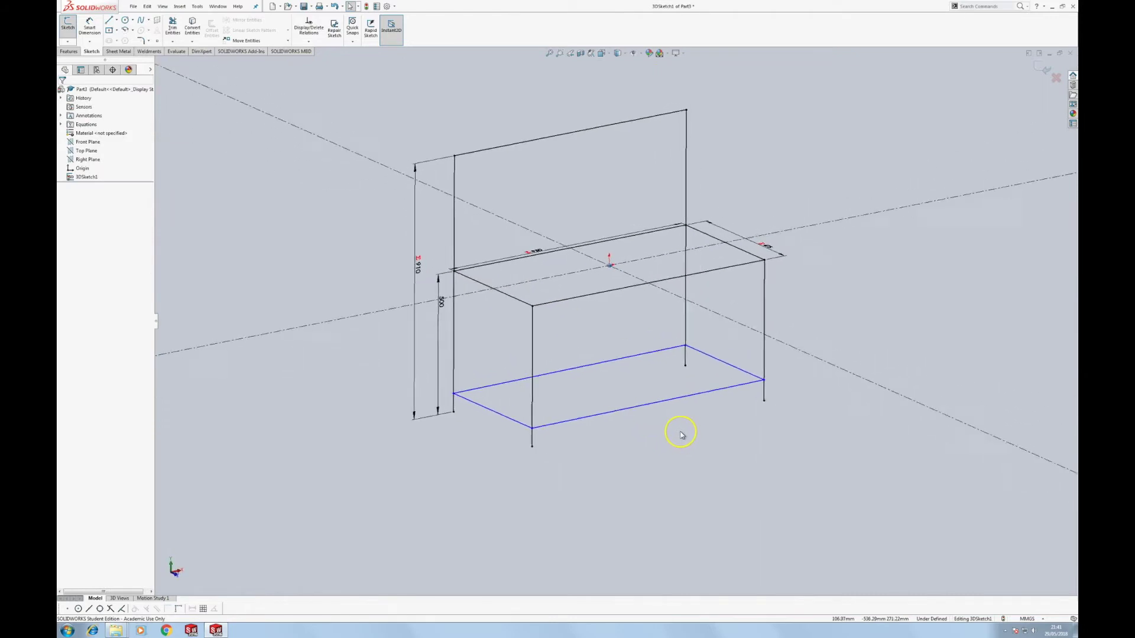
key("Left")
key("Left")
key("Left")
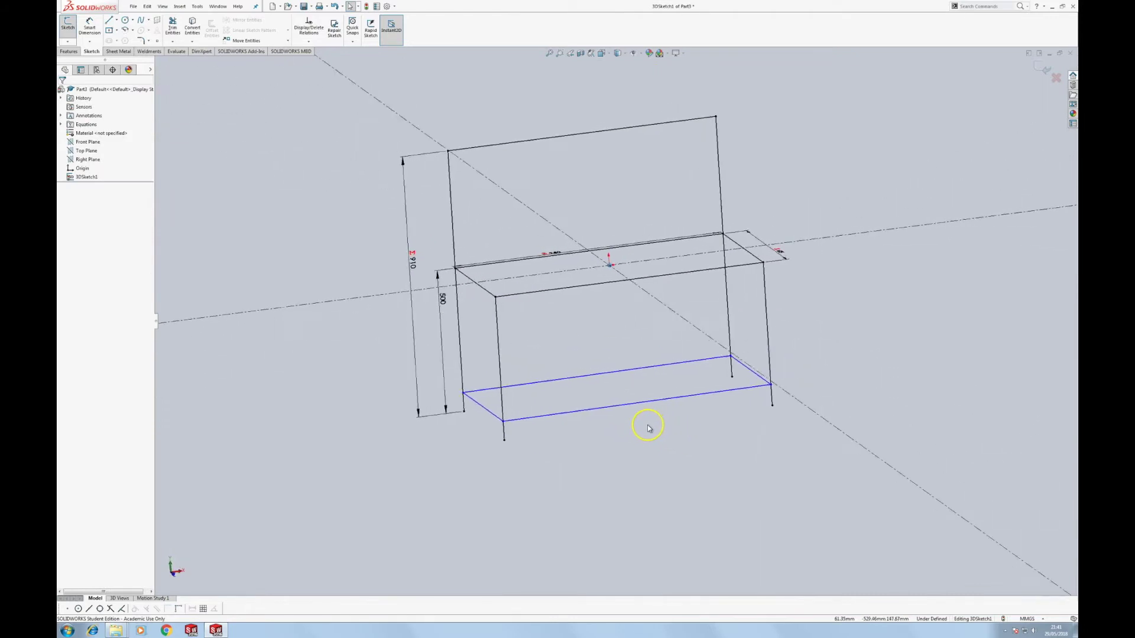
key("Left")
key("Left")
key("Left")
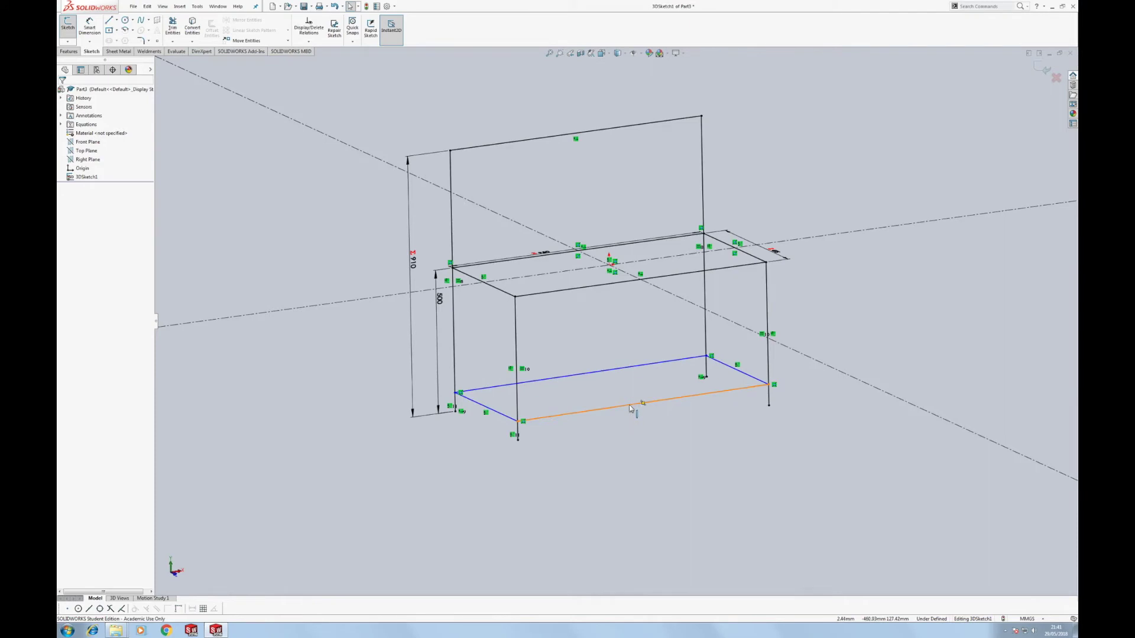
left_click(631, 408)
key("Down")
key("Down")
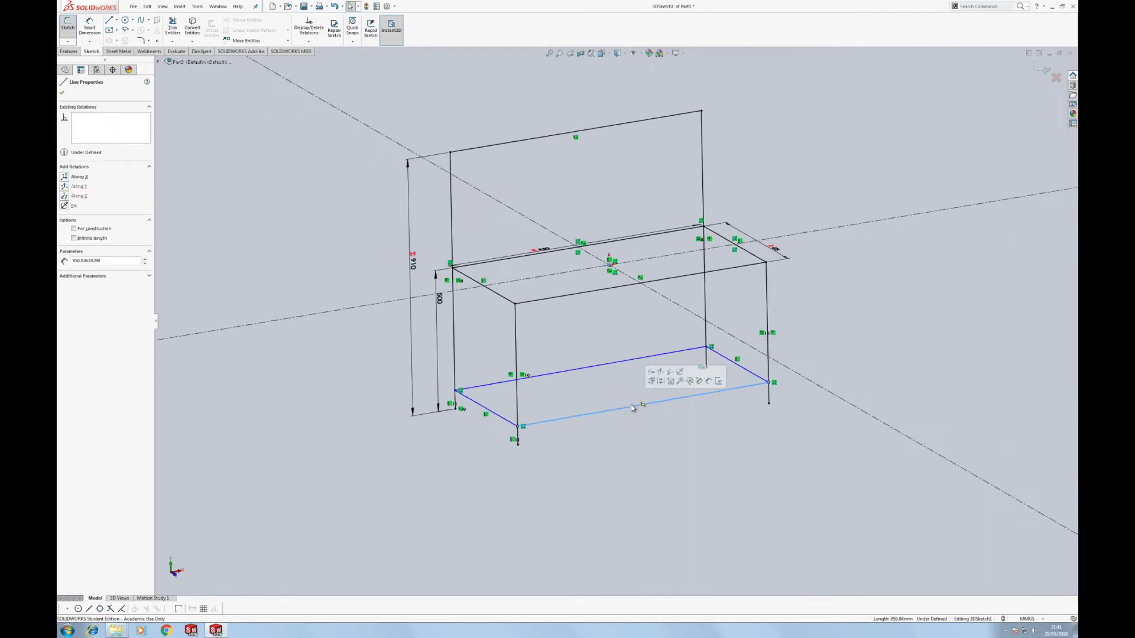
left_click(652, 375)
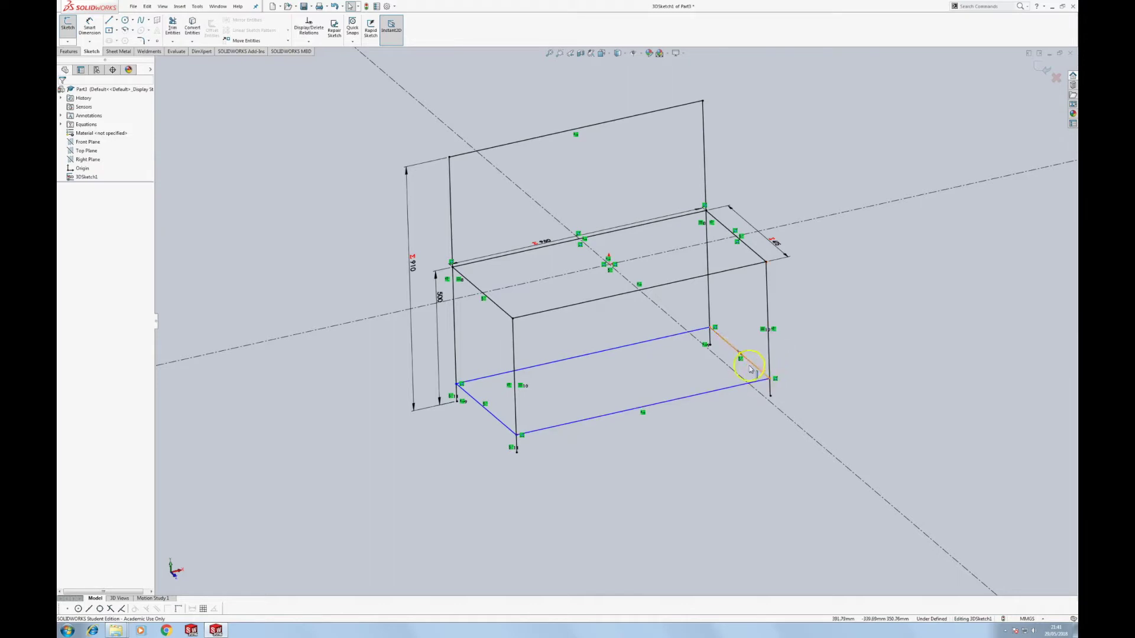
left_click(600, 351)
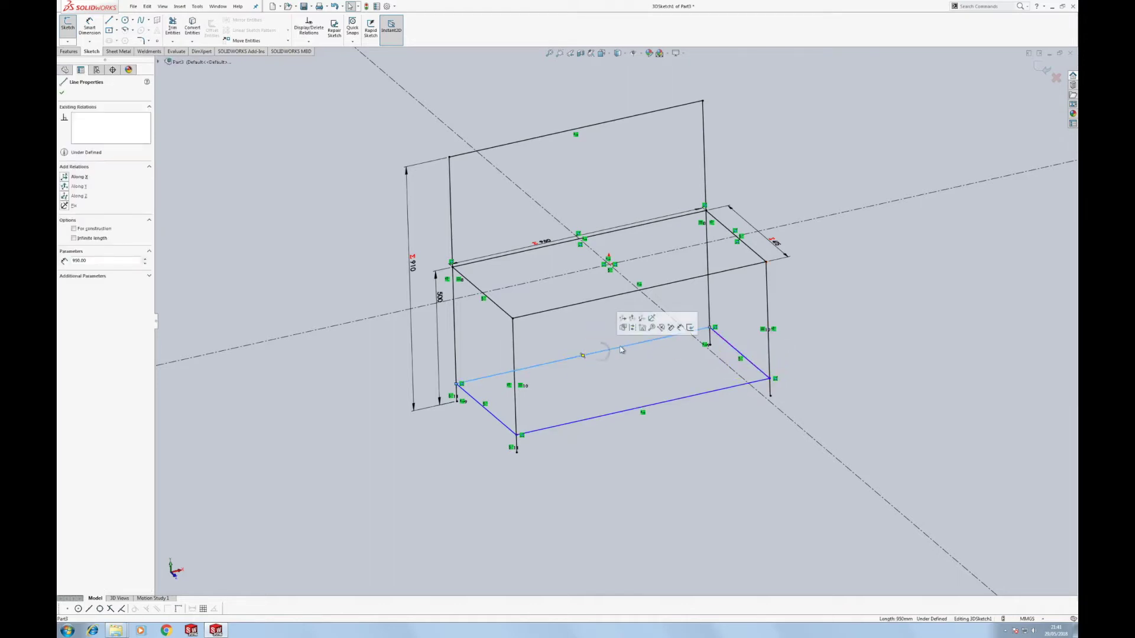
left_click(602, 378)
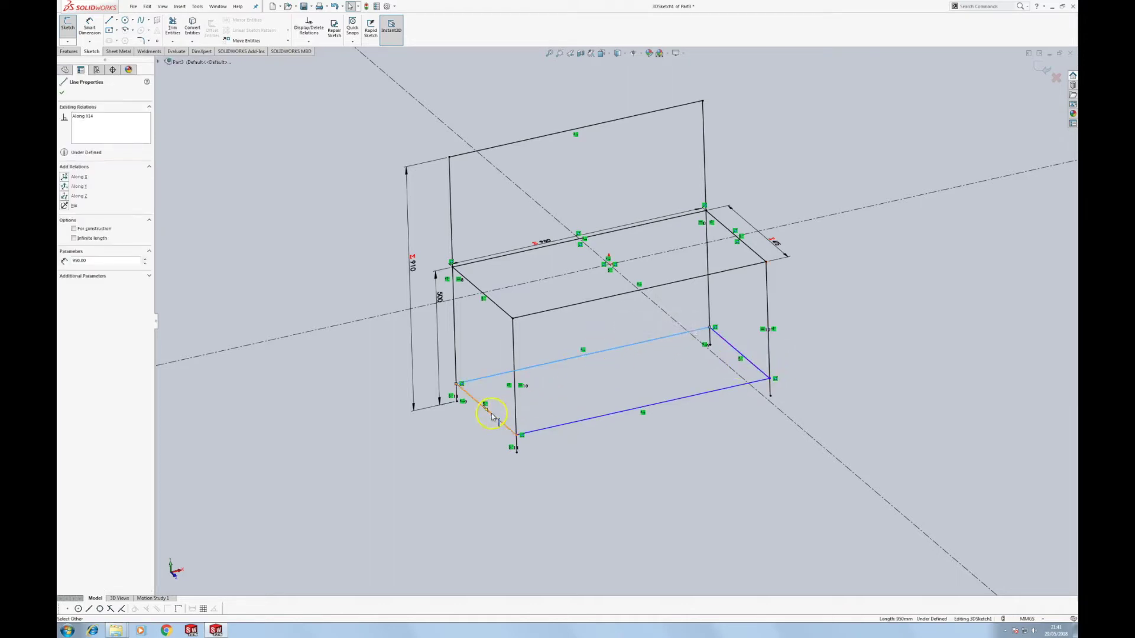
left_click(642, 489)
key("ctrl+1")
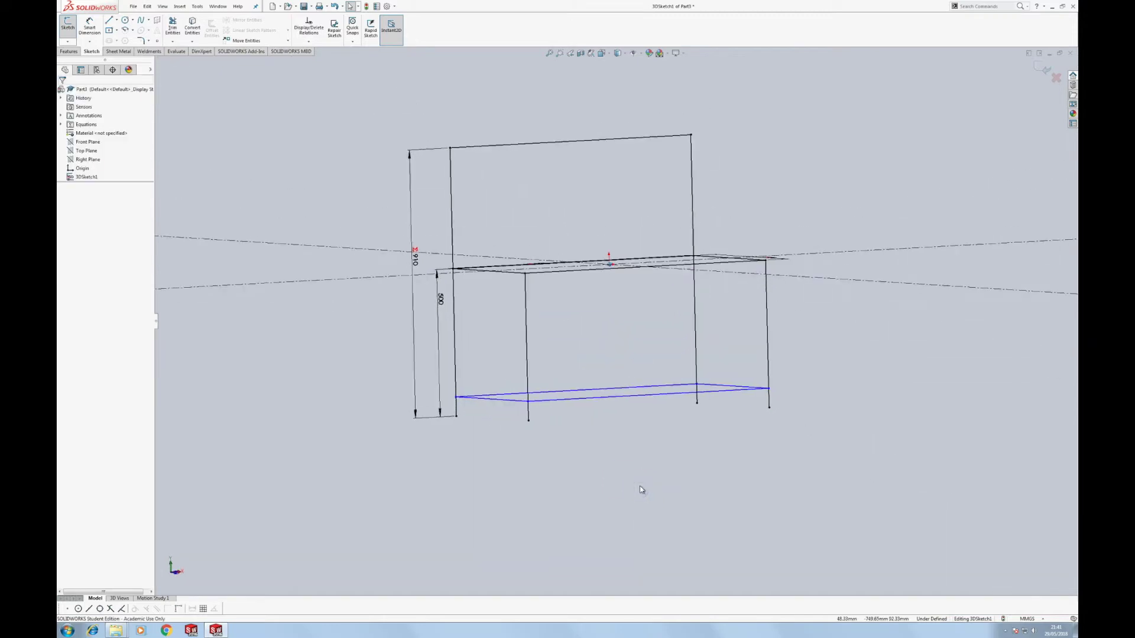
key("ctrl+7")
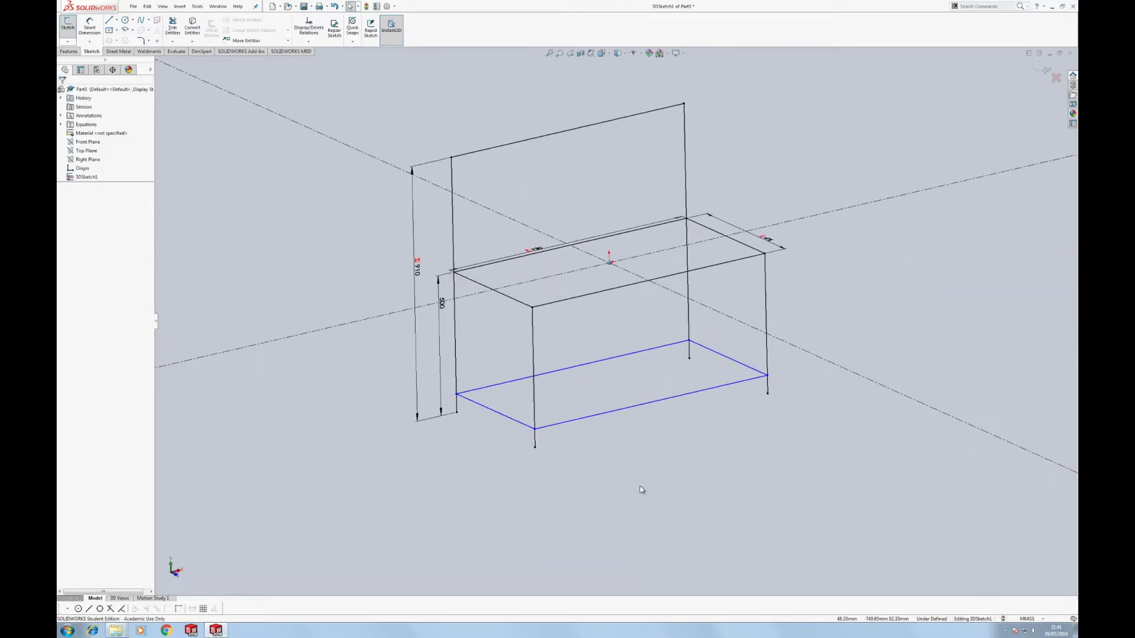
Raise the bottom rectangle and dimension it from the front-right leg's foot to its corner
left_click_drag(592, 392, 641, 421)
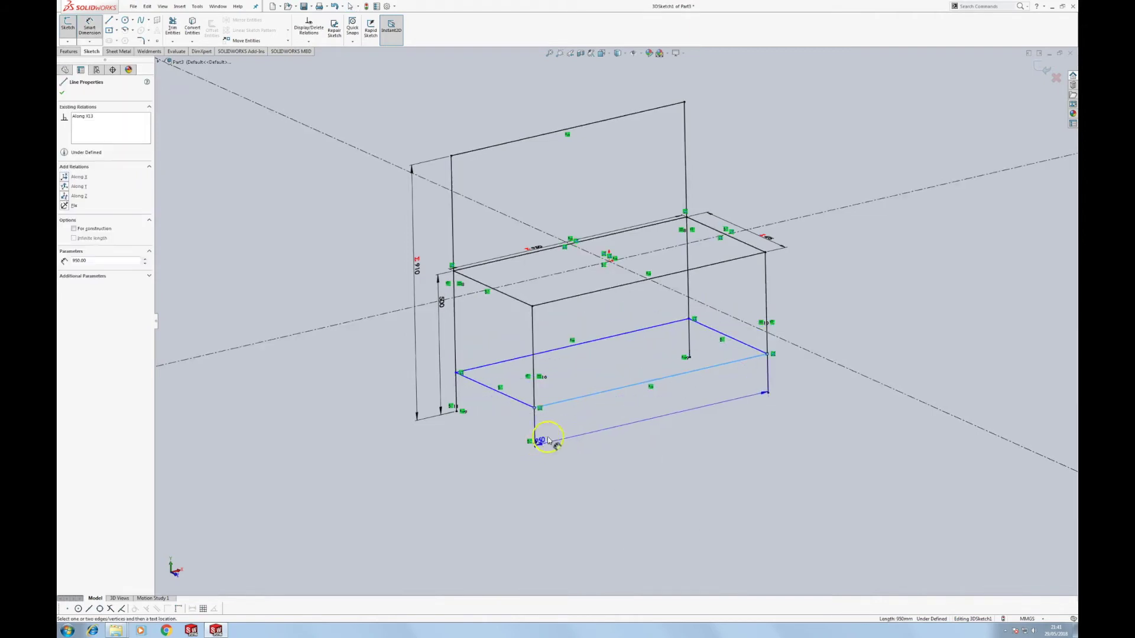
left_click(770, 420)
left_click(768, 393)
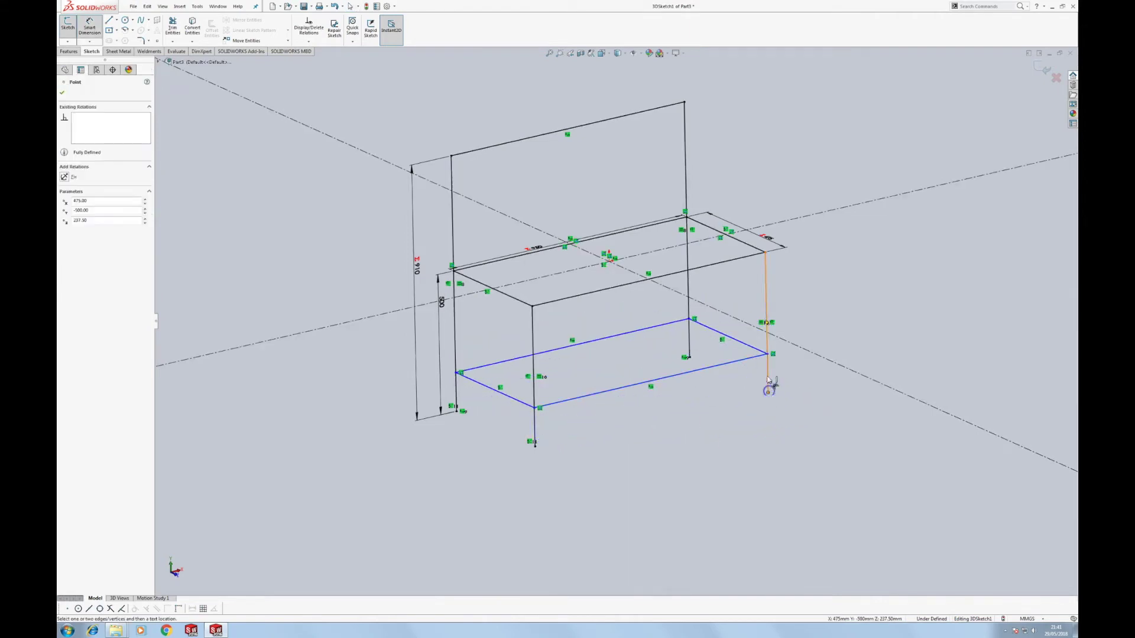
left_click(767, 354)
left_click(831, 359)
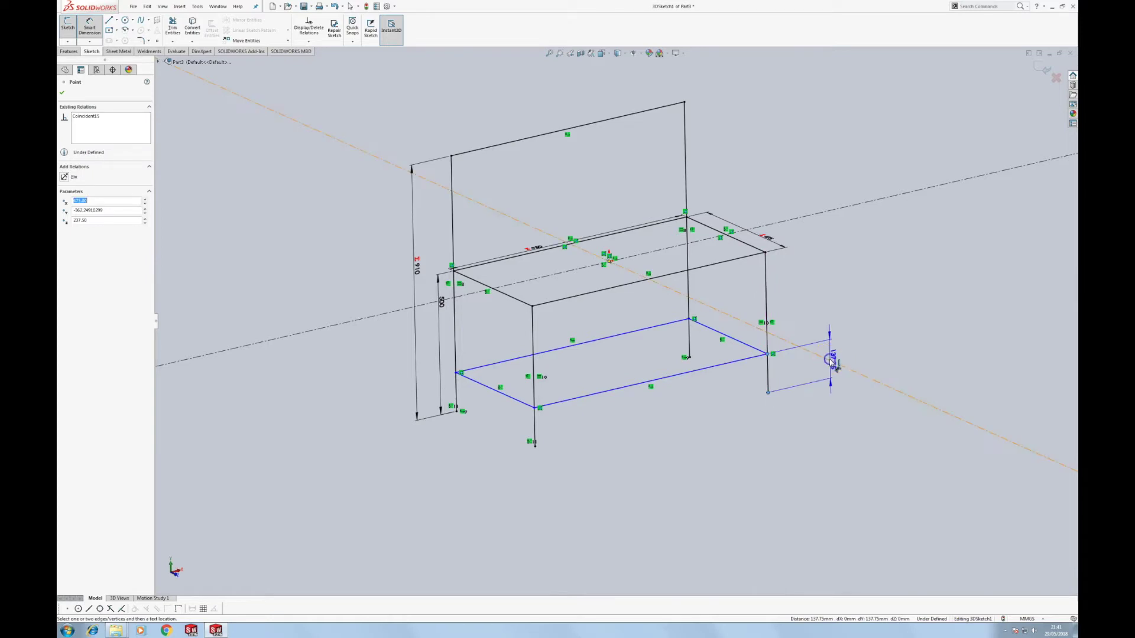
Link the dimension to a new global variable Lower Brace Height set to 150 mm
type("=")
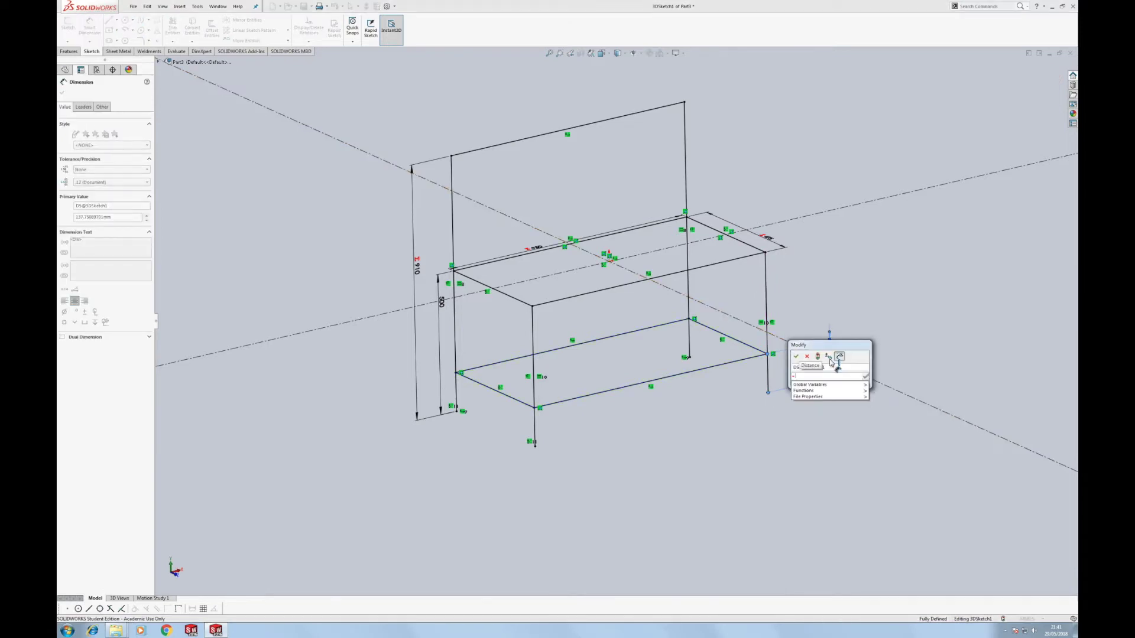
type("8")
key("BackSpace")
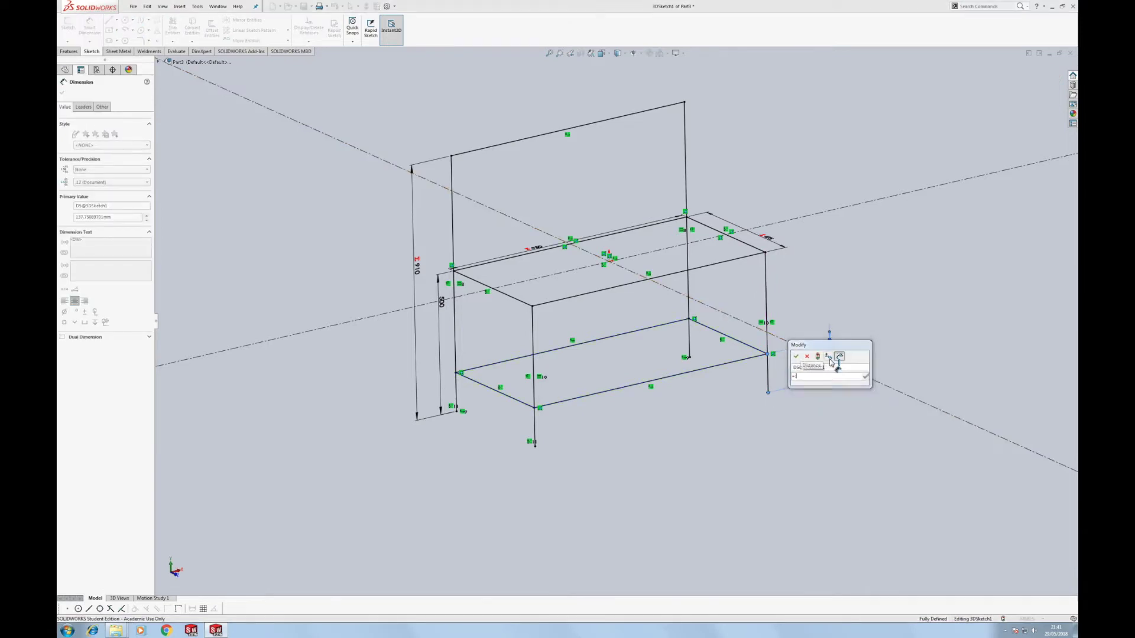
type("1")
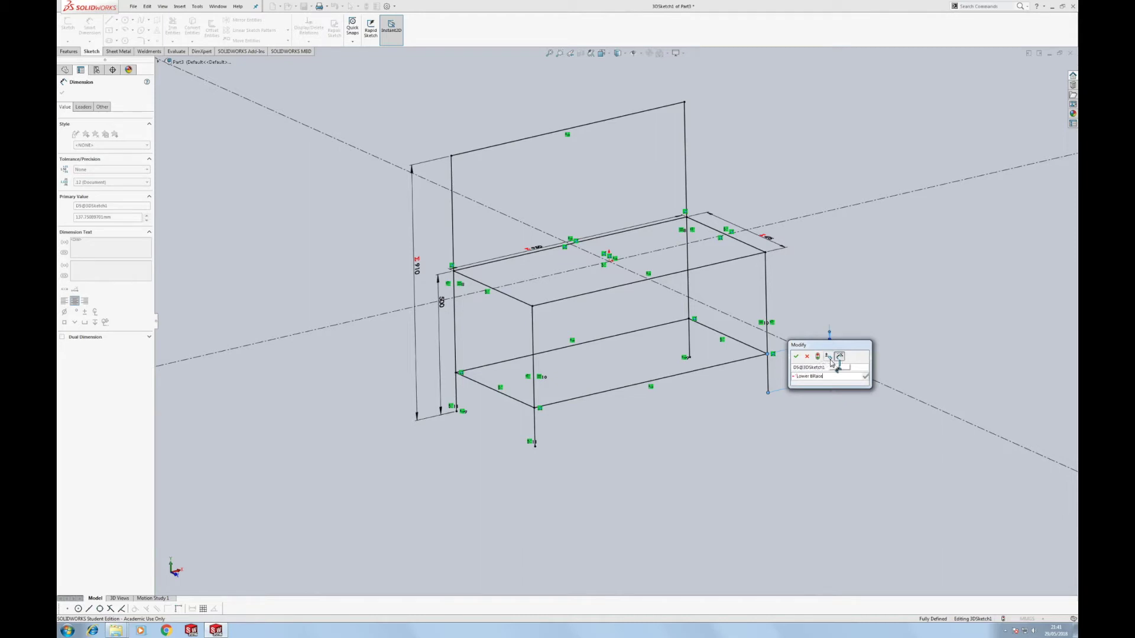
type("ower Brace Height")
key("Return")
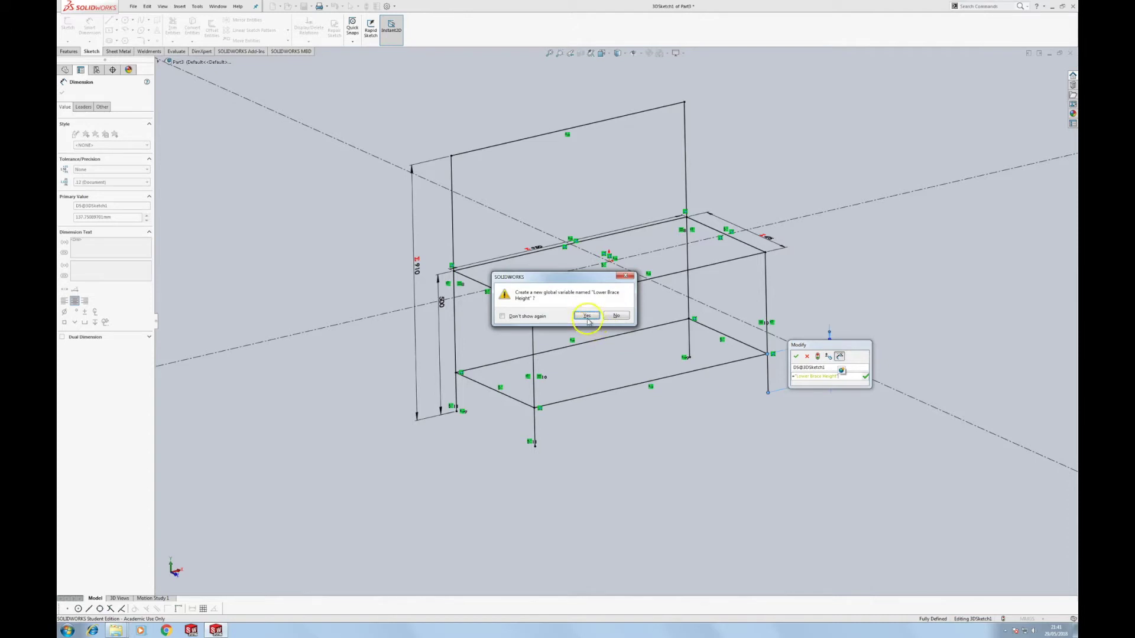
left_click(587, 317)
double_click(844, 376)
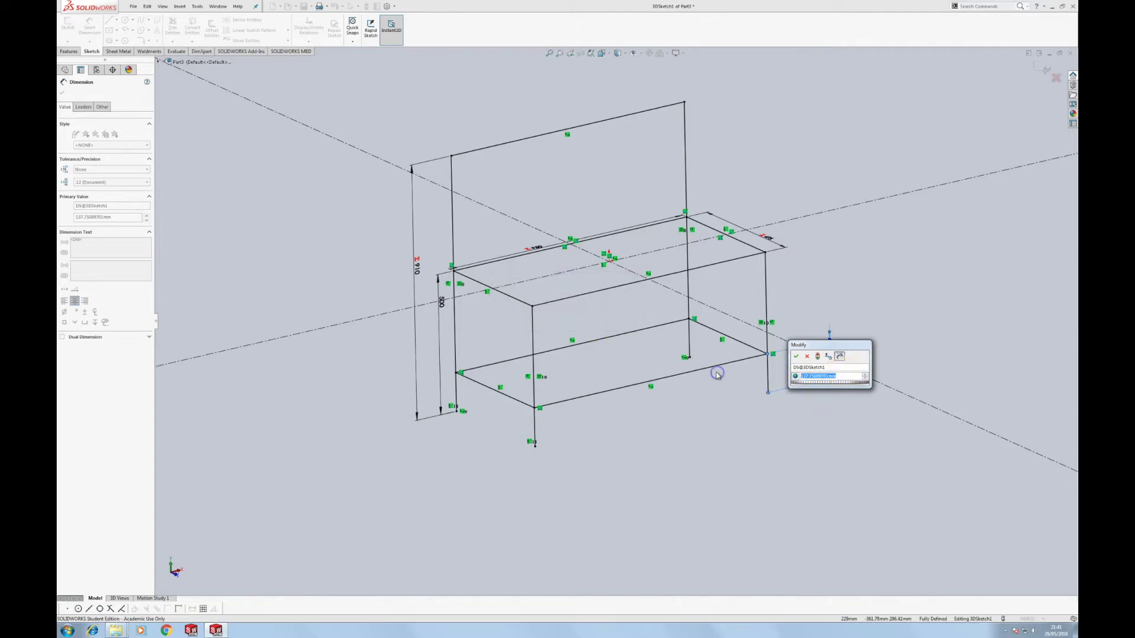
left_click(796, 357)
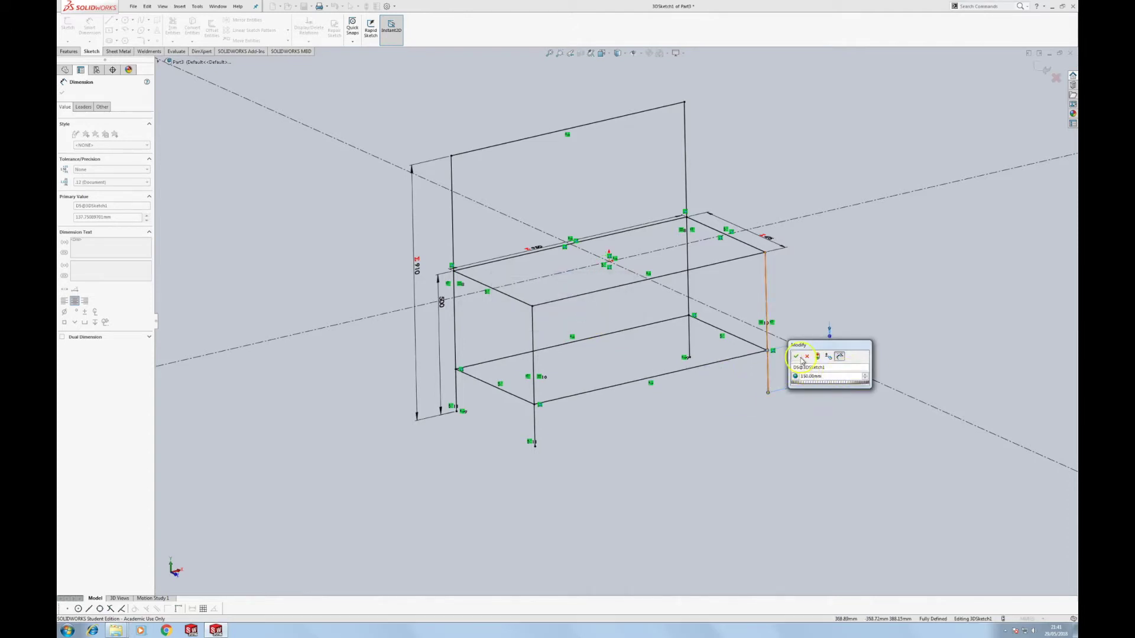
left_click(790, 458)
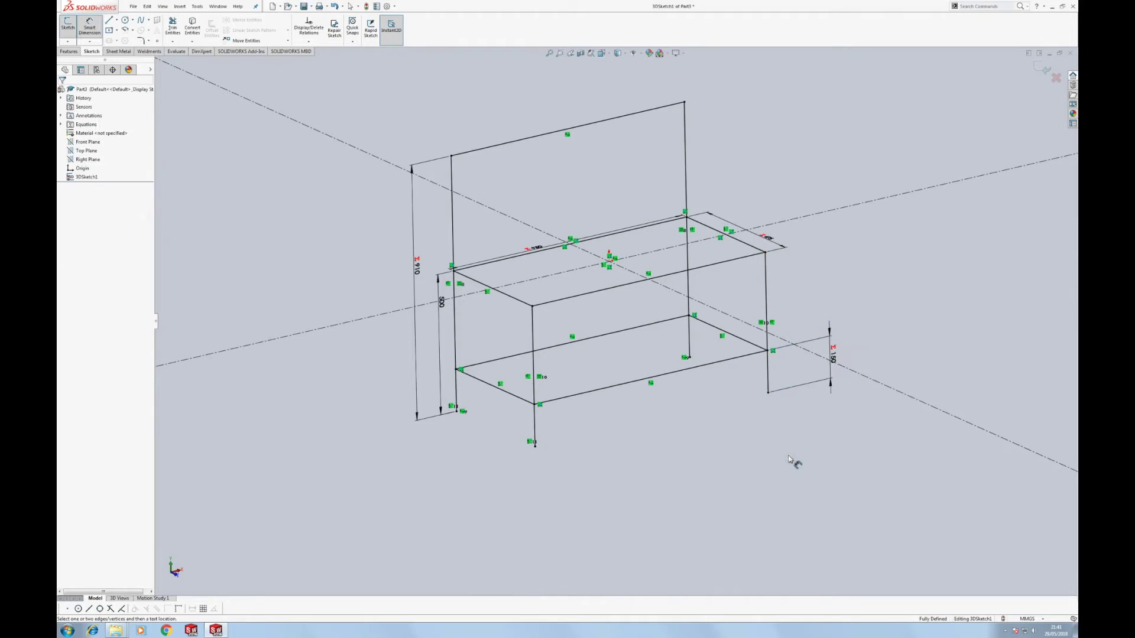
Check the length of the seat frame's back edge, then exit the 3D sketch
mouse_move(790, 459)
middle_mouse_down()
mouse_move(514, 228)
mouse_move(515, 271)
mouse_move(646, 261)
mouse_move(1017, 83)
middle_mouse_up()
left_click(507, 232)
left_click(509, 234)
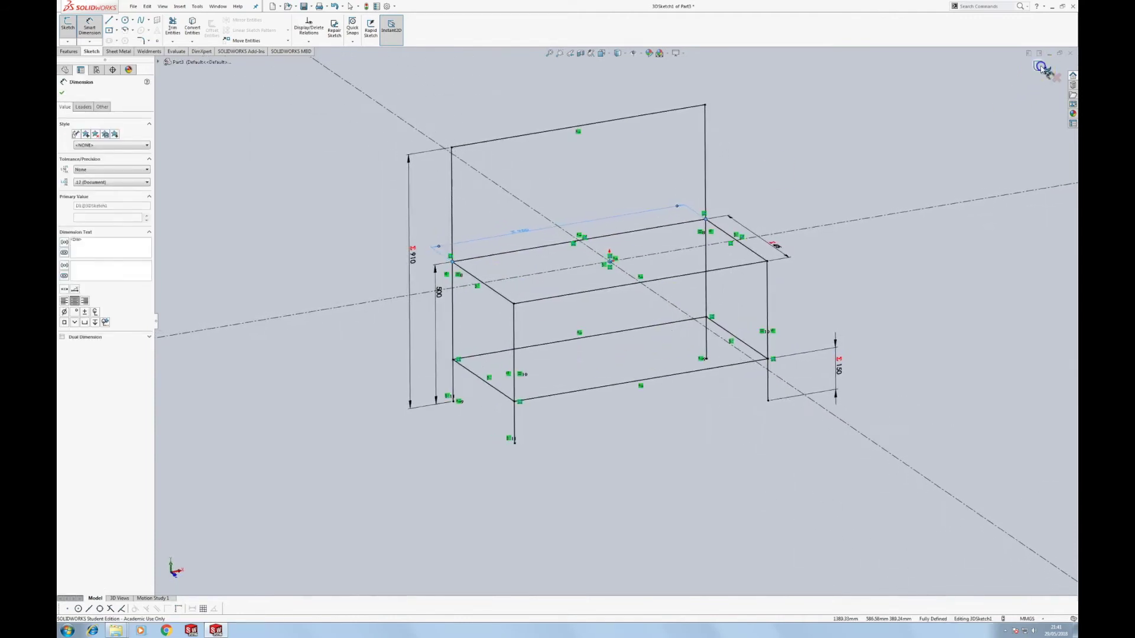
left_click(62, 93)
left_click(67, 25)
Save the part to the Desktop under the name Bench
left_click(133, 6)
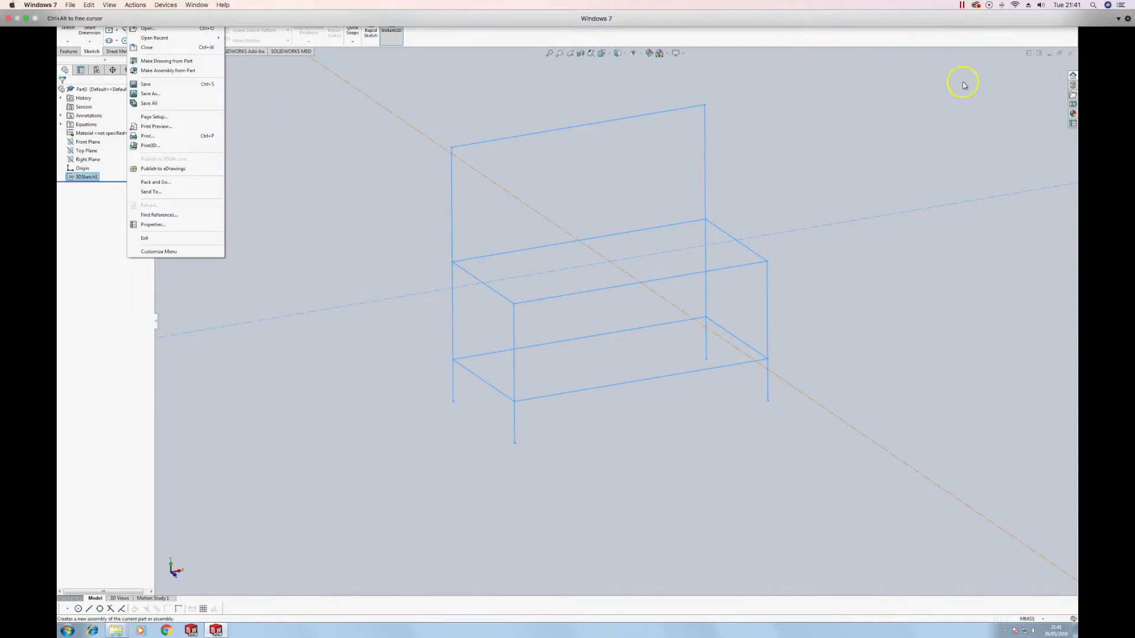
left_click(190, 96)
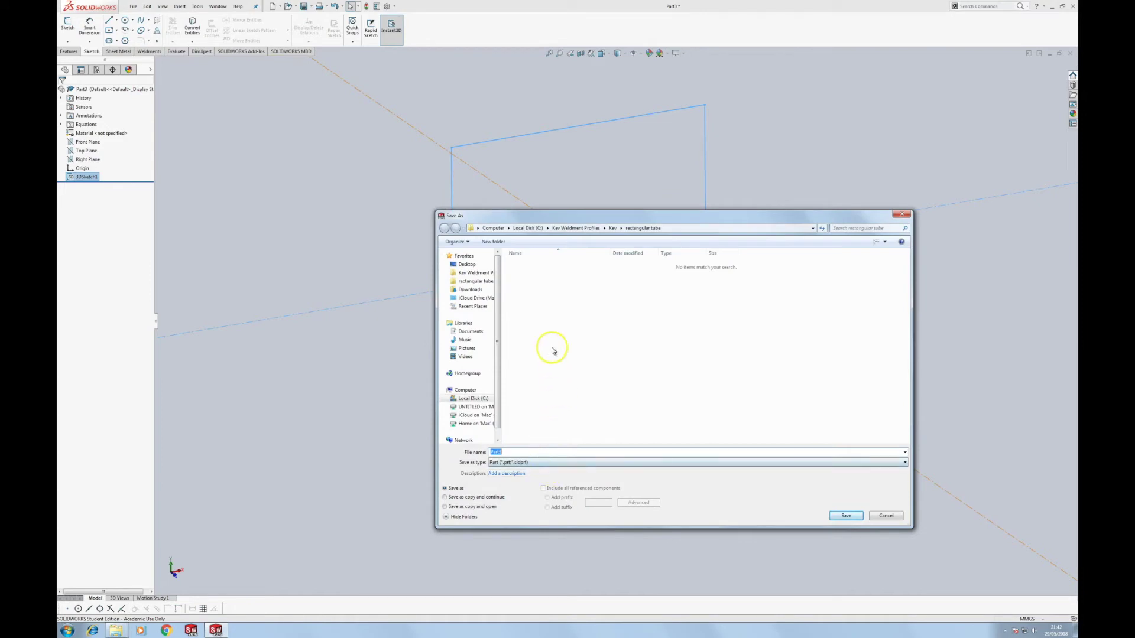
left_click(467, 264)
left_click(515, 452)
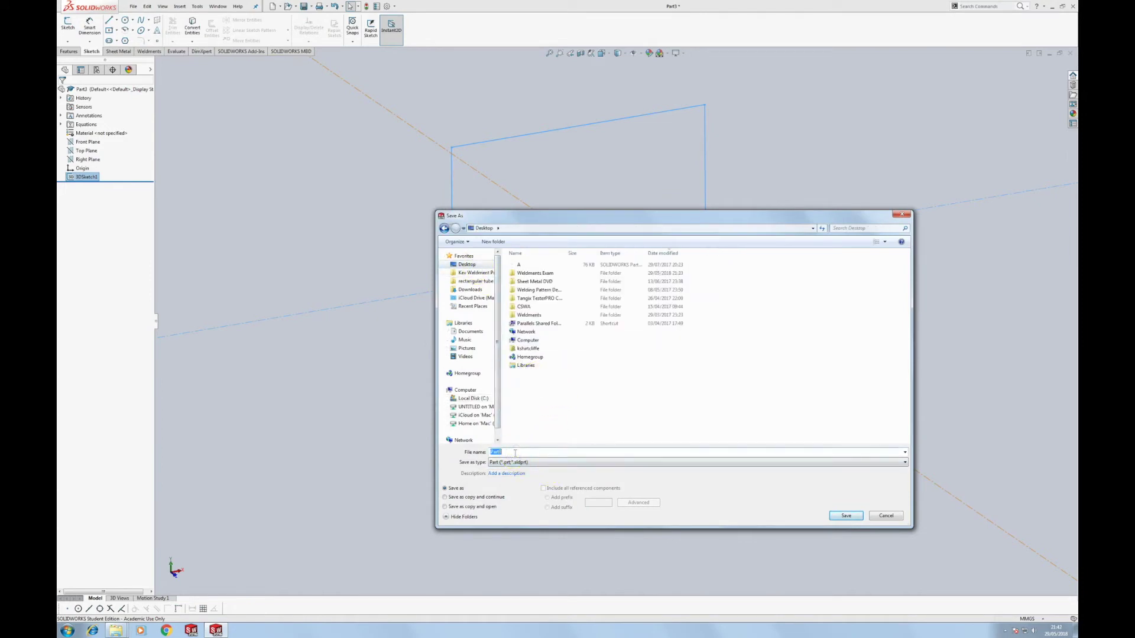
type("Bench")
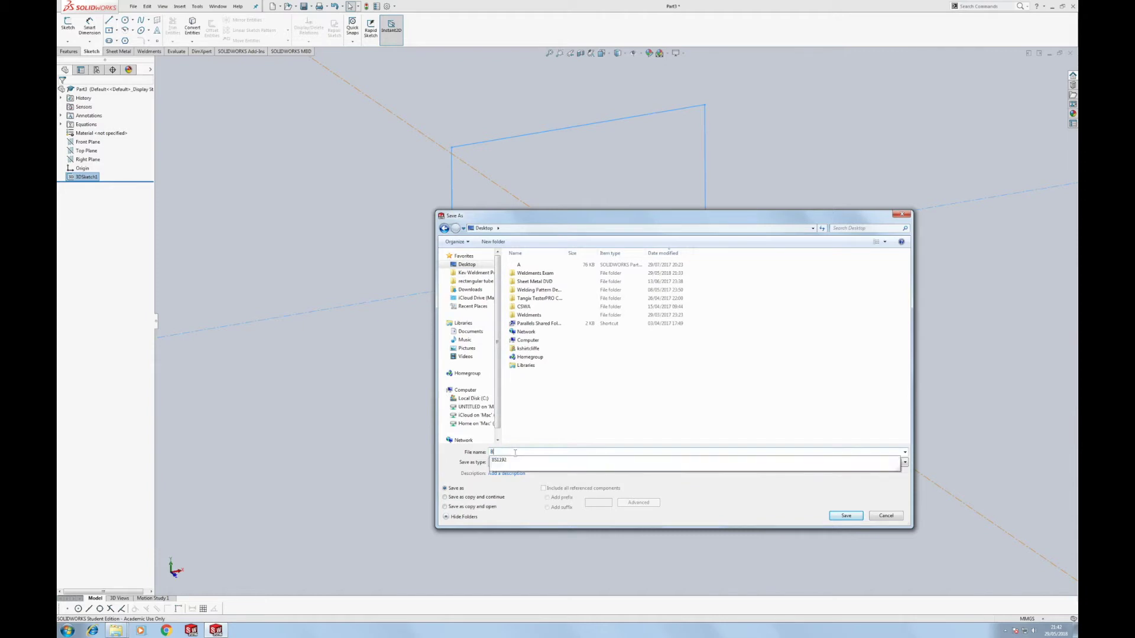
key("Return")
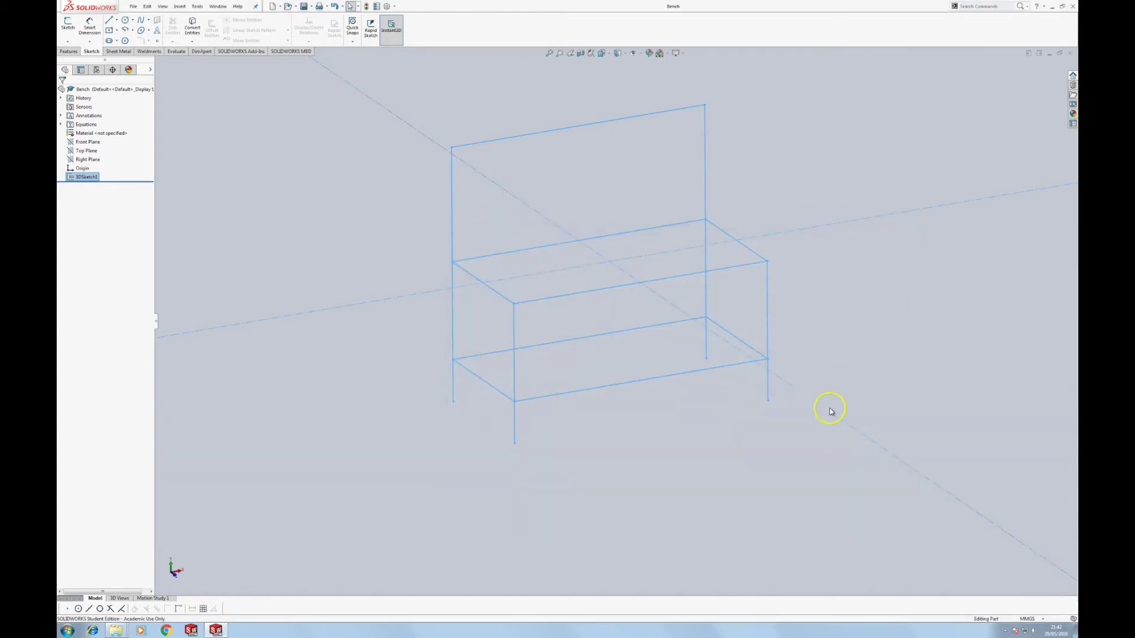
Show the Weldments tab on the CommandManager, check the toolbar list, and start a Structural Member
left_click(743, 481)
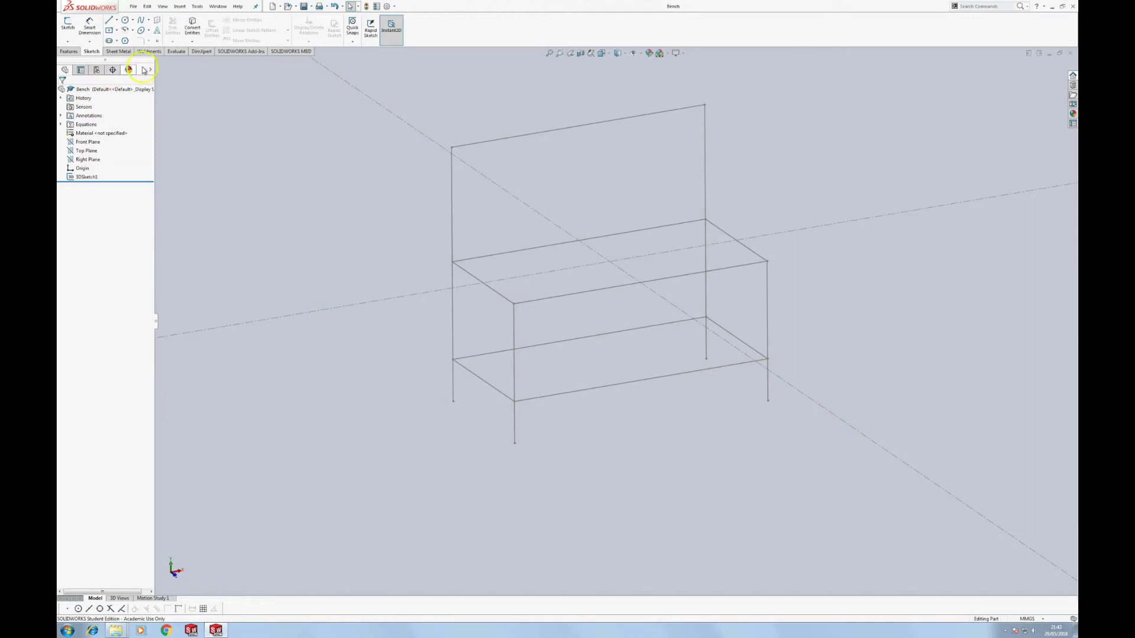
left_click(150, 52)
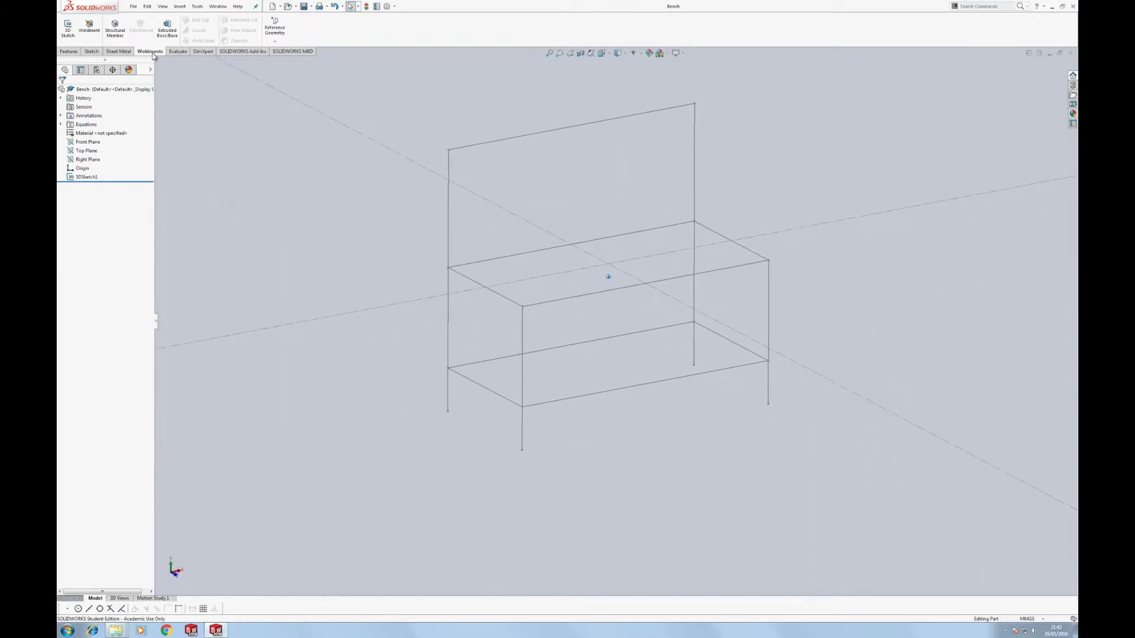
left_click(155, 53)
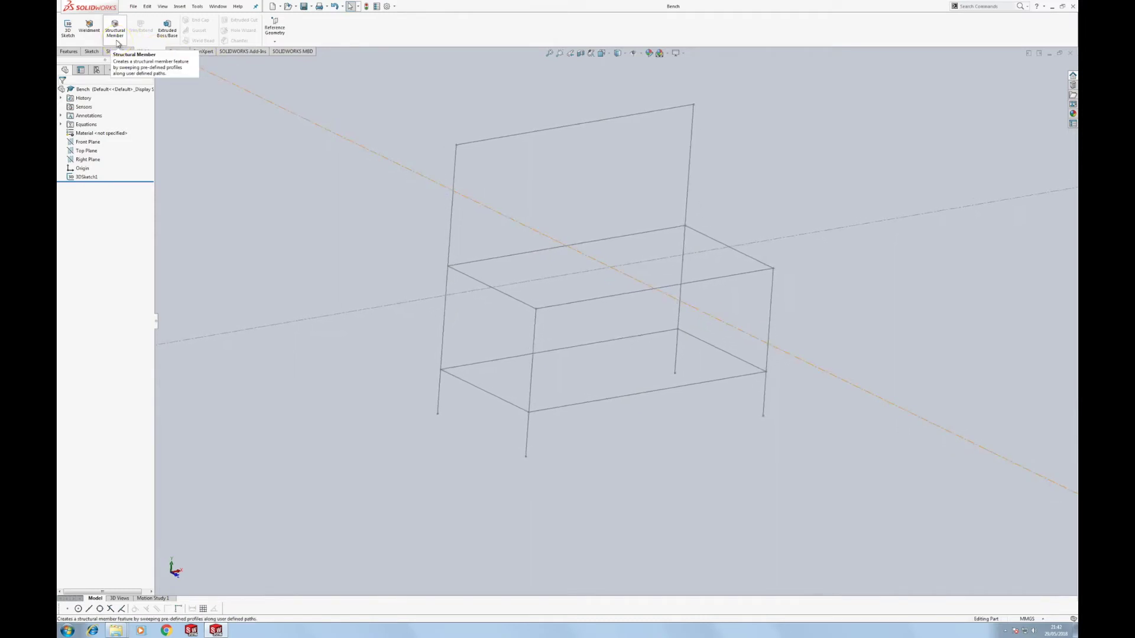
left_click(345, 37)
right_click(346, 36)
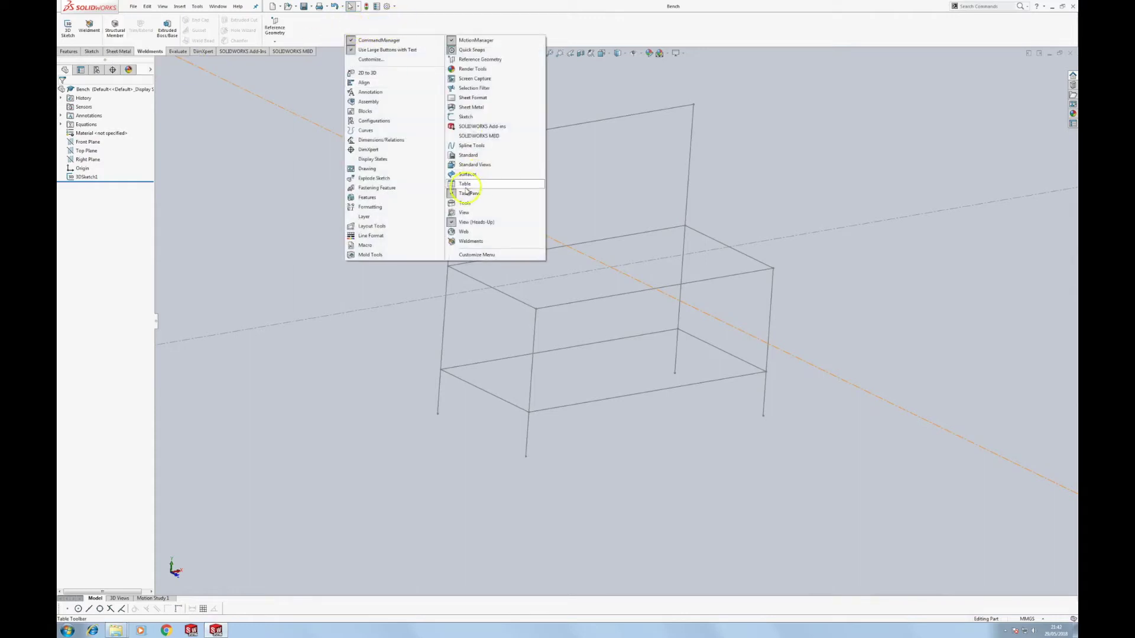
left_click(205, 113)
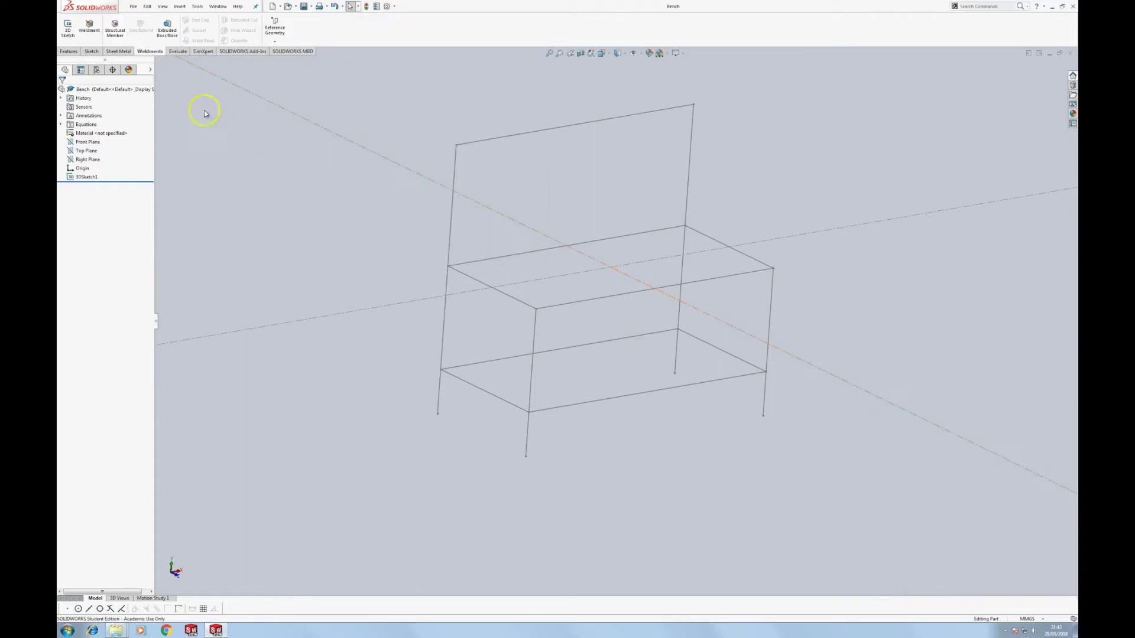
left_click(116, 33)
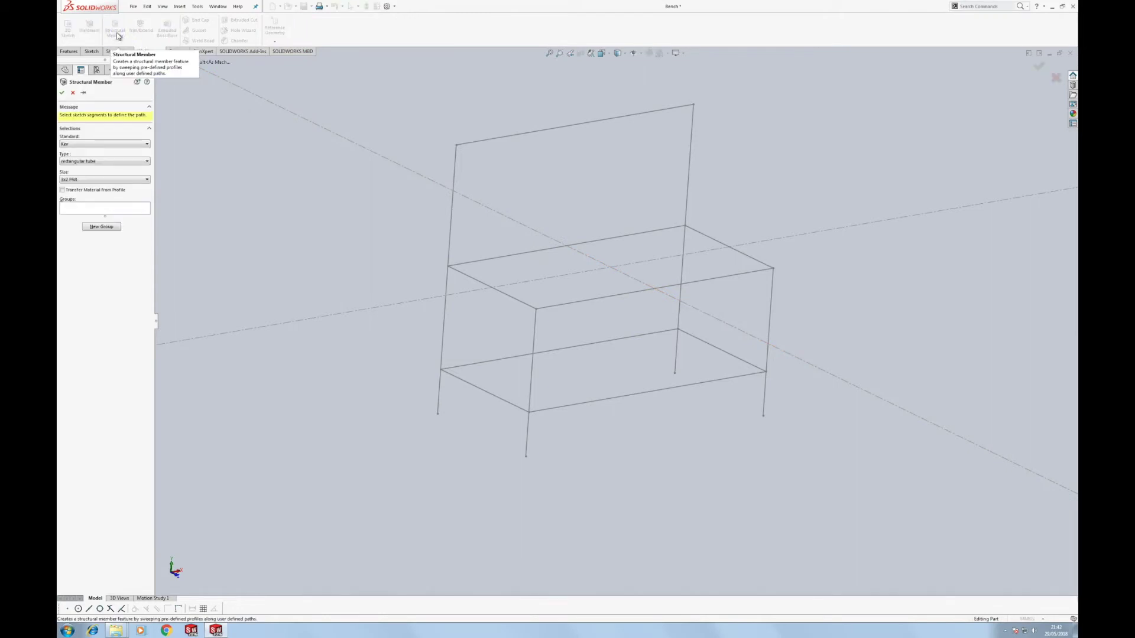
Set the member profile type to rectangular tube and choose a tube size
left_click(94, 162)
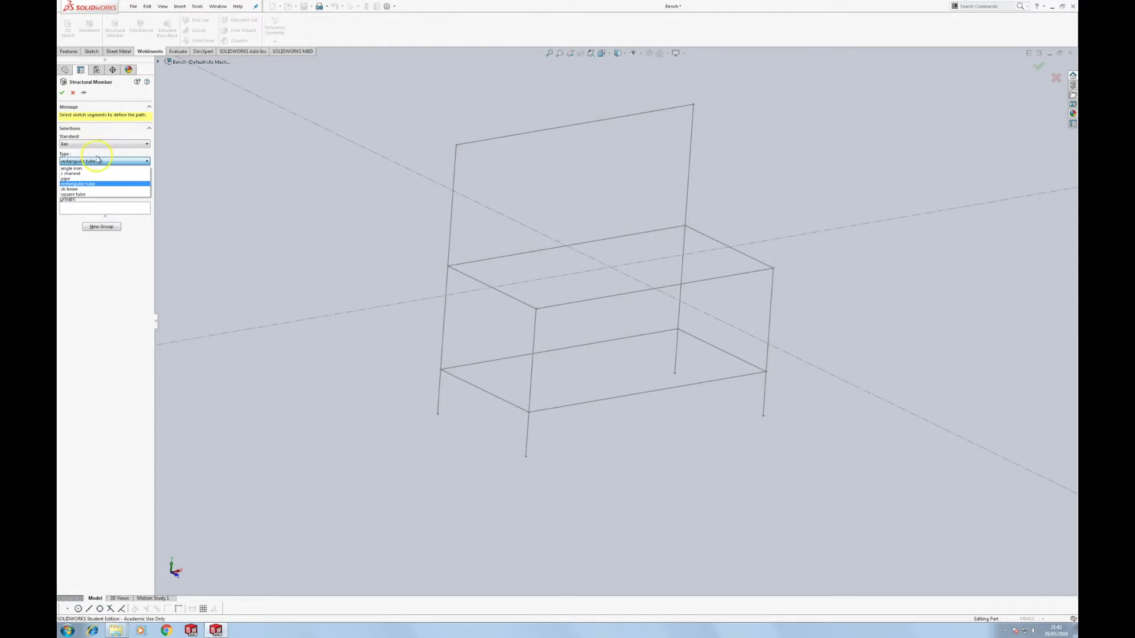
left_click(97, 183)
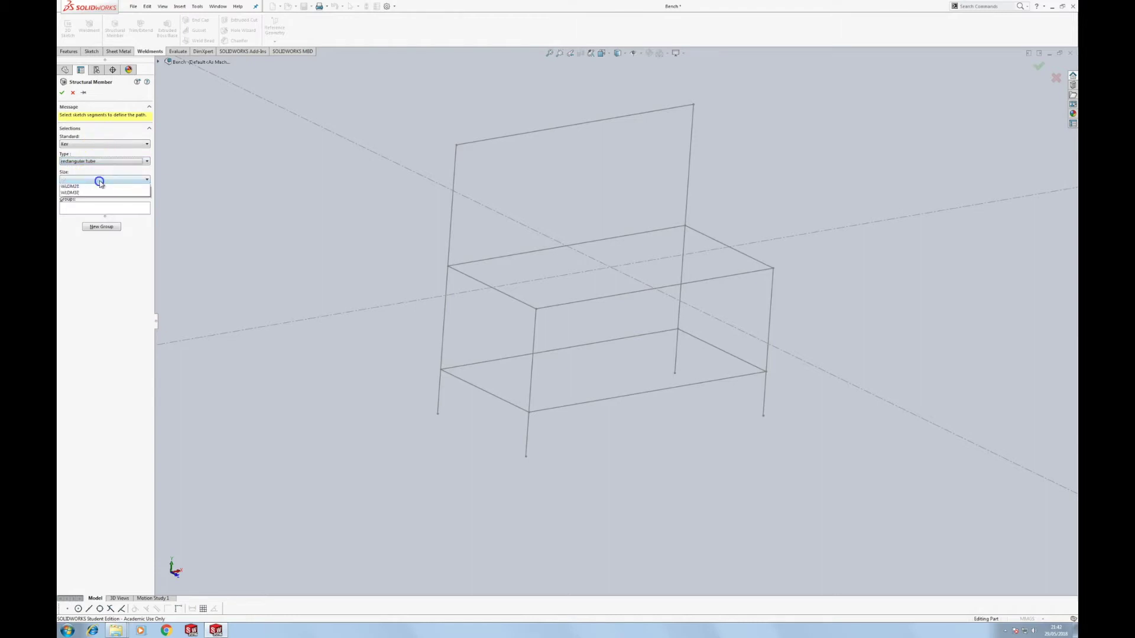
left_click(98, 181)
left_click(99, 193)
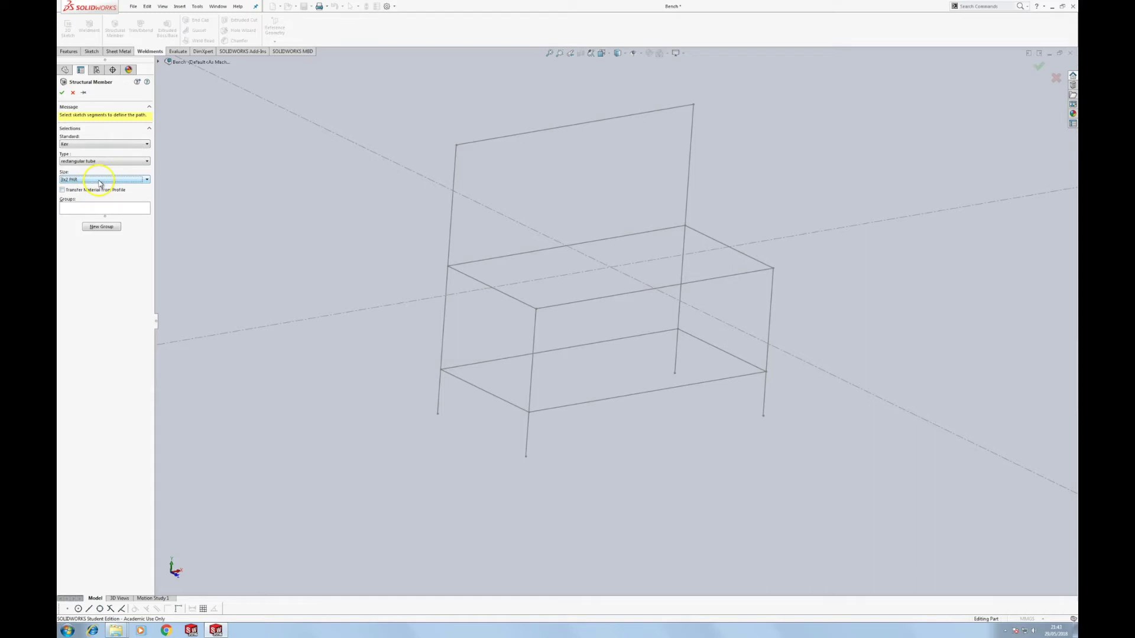
Create Group1 and pick the left seat rail as its path
left_click(103, 210)
left_click(109, 230)
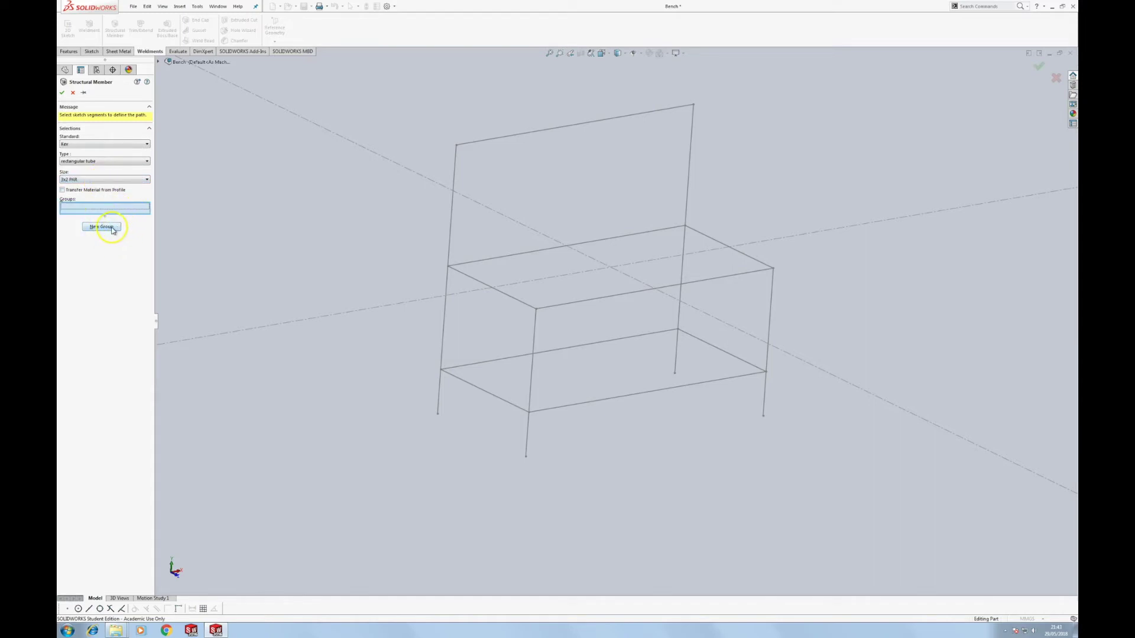
left_click(113, 230)
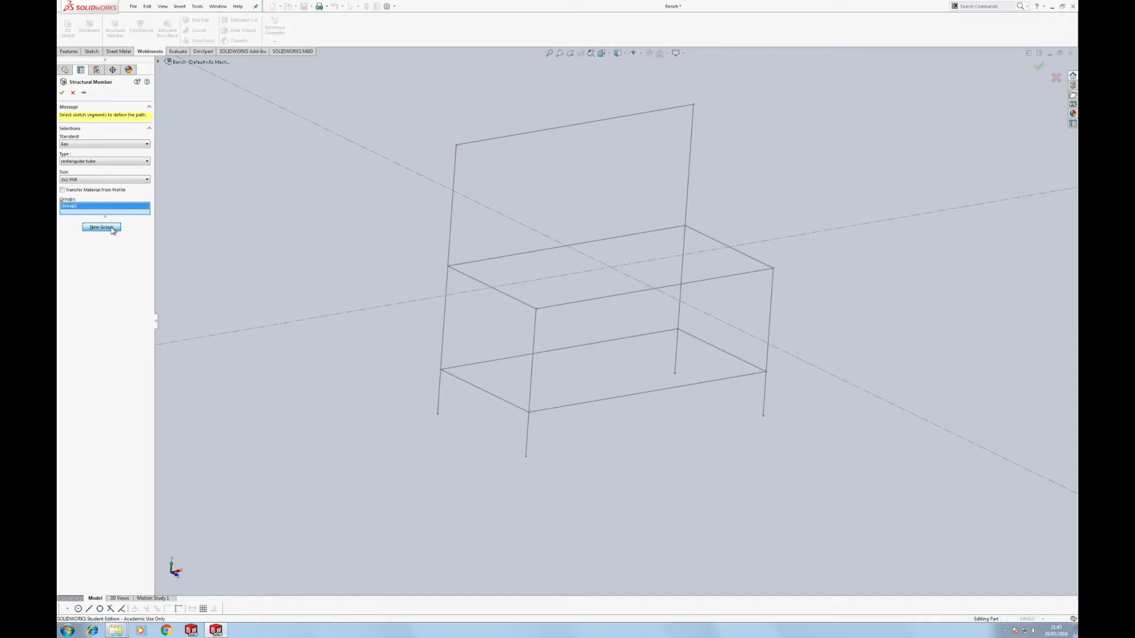
left_click(478, 279)
left_click(464, 254)
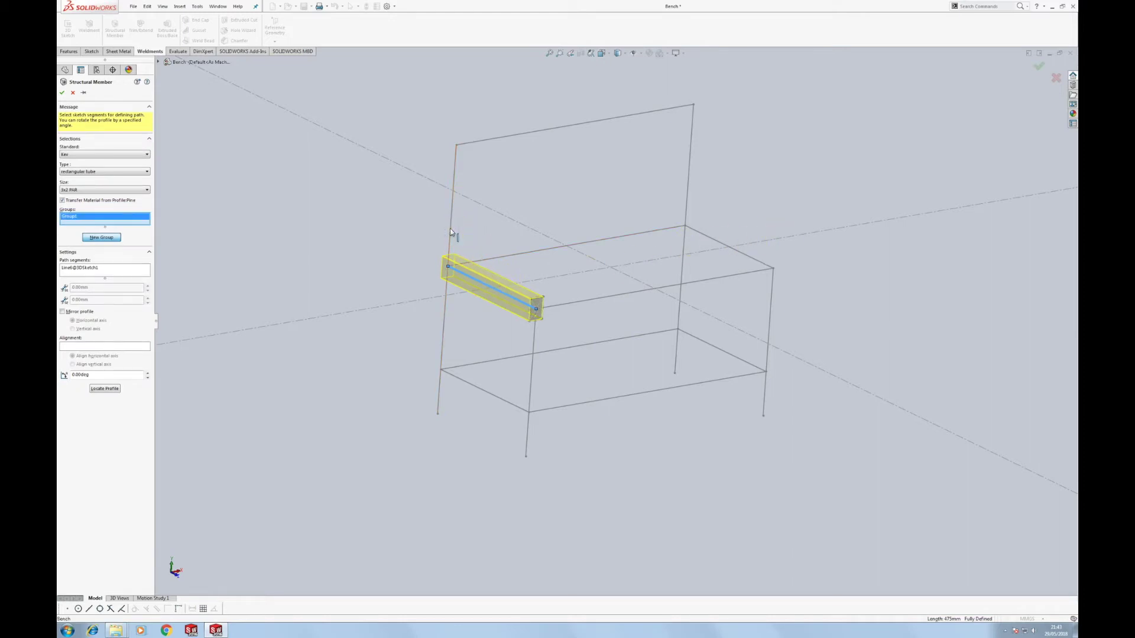
left_click(454, 232)
left_click(532, 256)
left_click(719, 243)
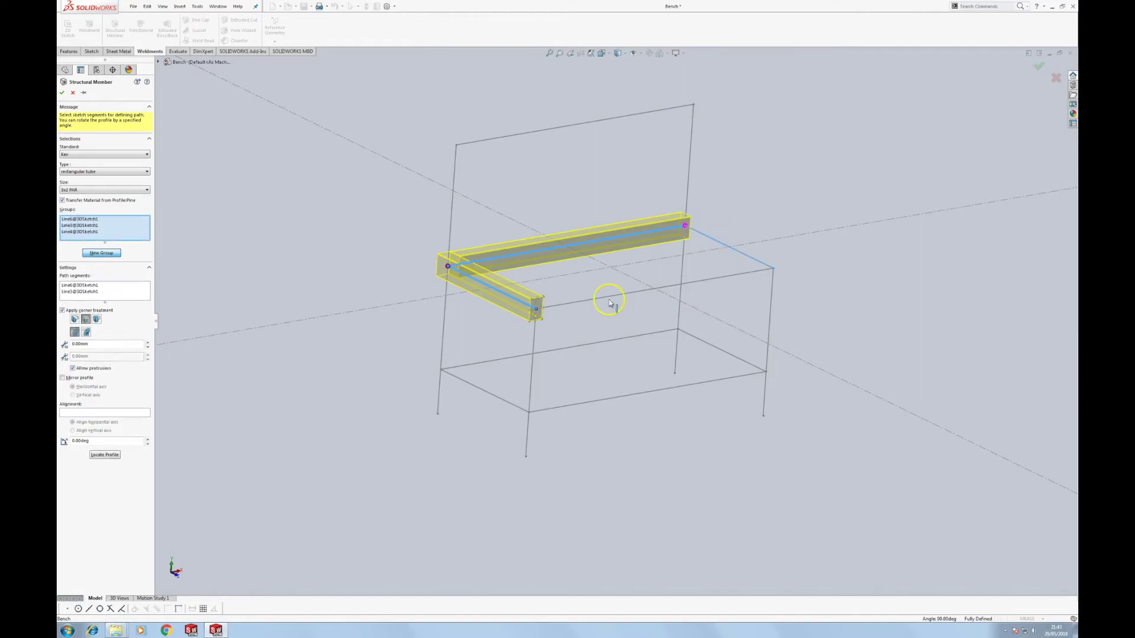
left_click(606, 300)
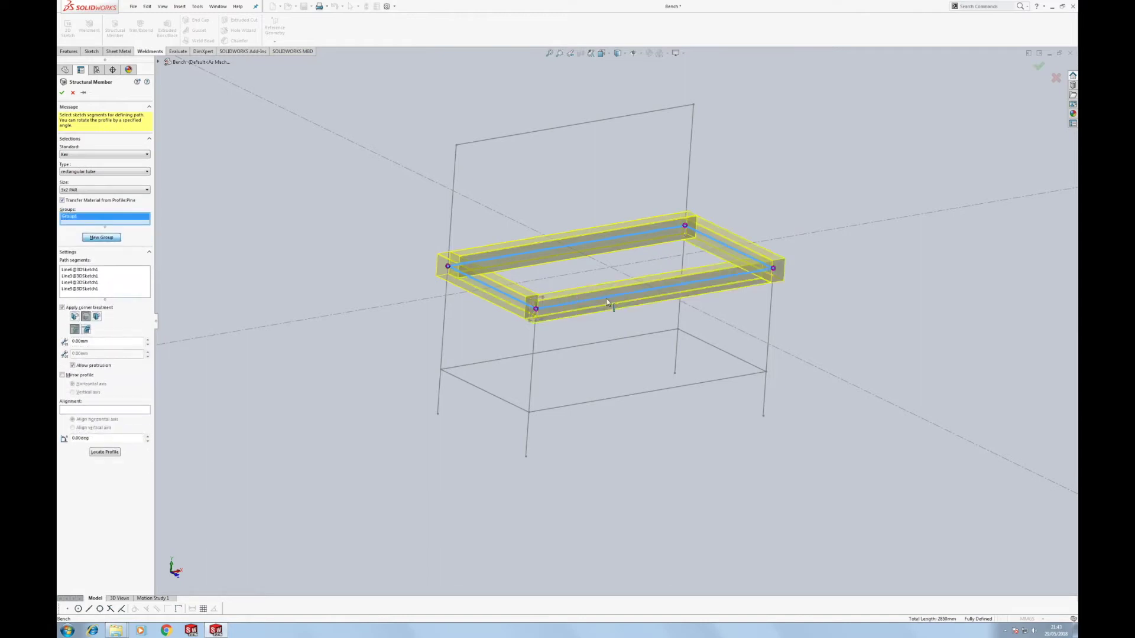
right_click(75, 218)
left_click(91, 225)
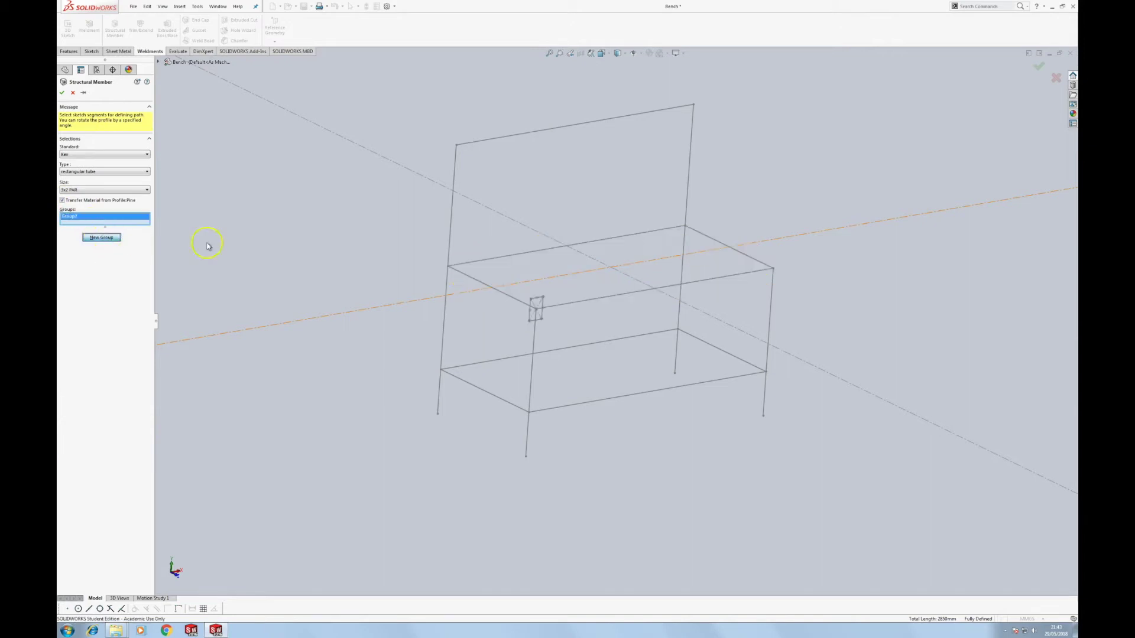
Add a tube on the tall left upright and locate its profile at a corner point
left_click(451, 228)
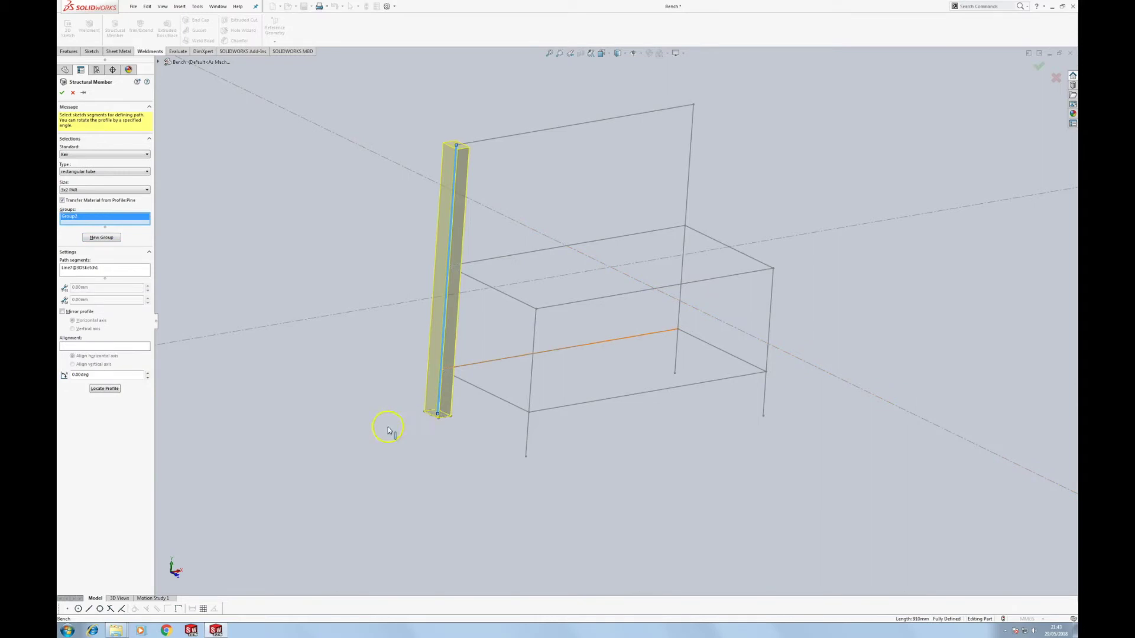
left_click(105, 389)
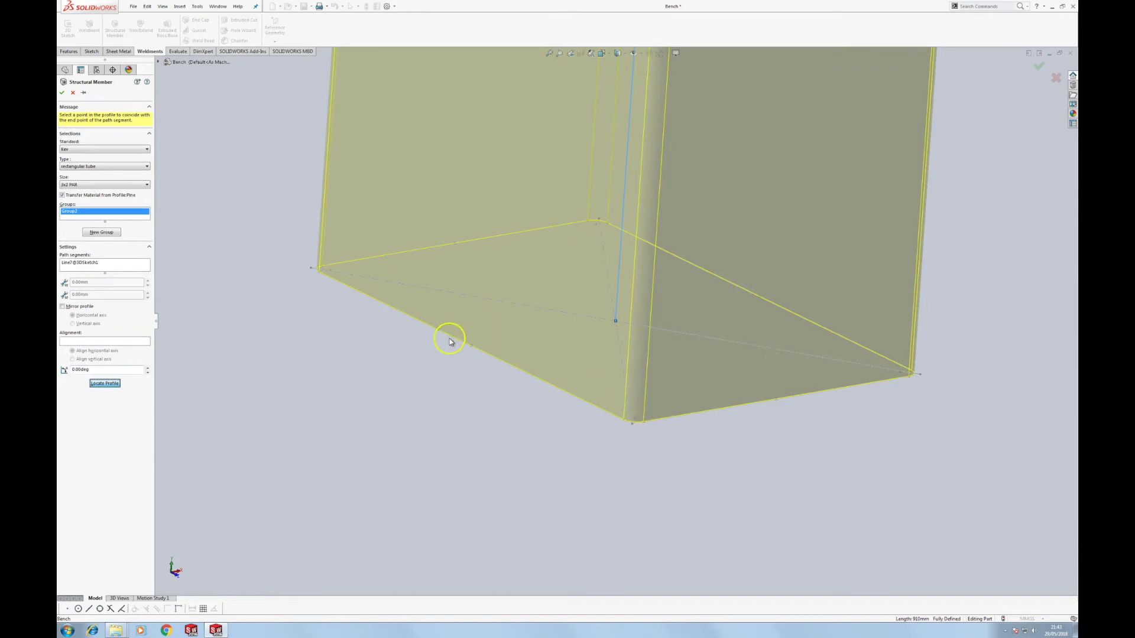
left_click(311, 270)
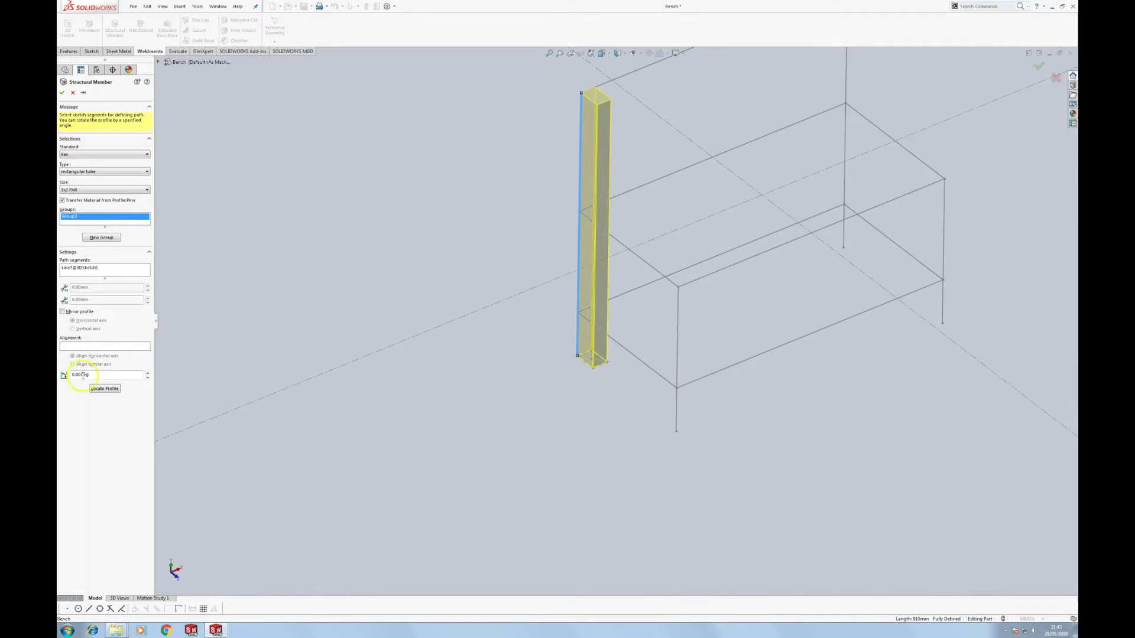
Rotate the upright's profile 90°, mirror it, and re-anchor it at a corner vertex
left_click_drag(100, 375, 60, 372)
type("90")
key("Return")
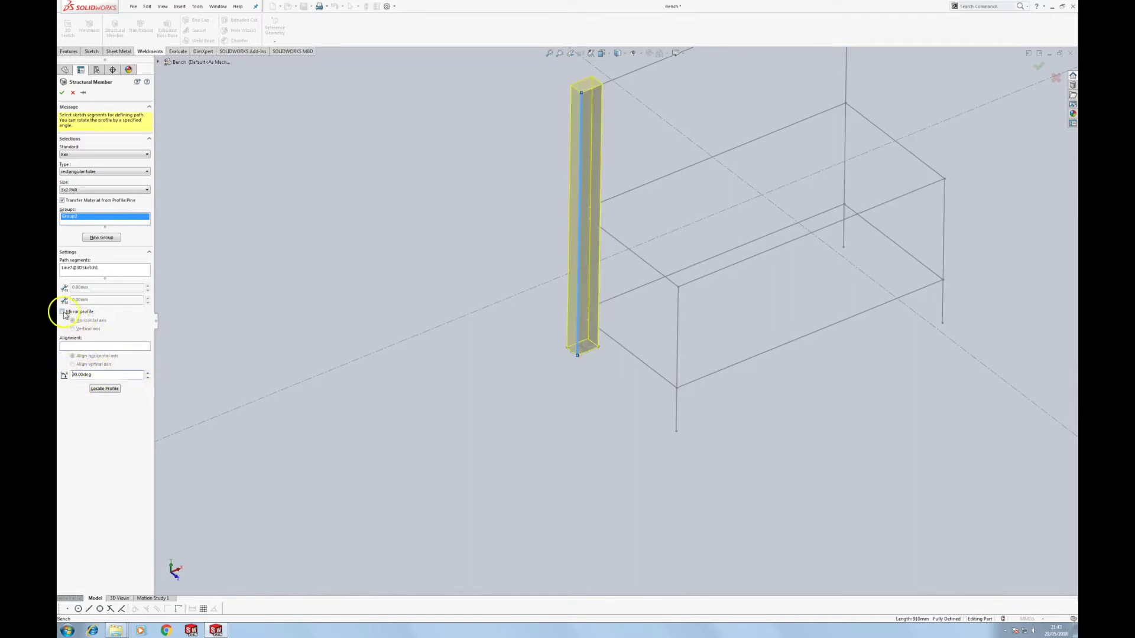
left_click(63, 312)
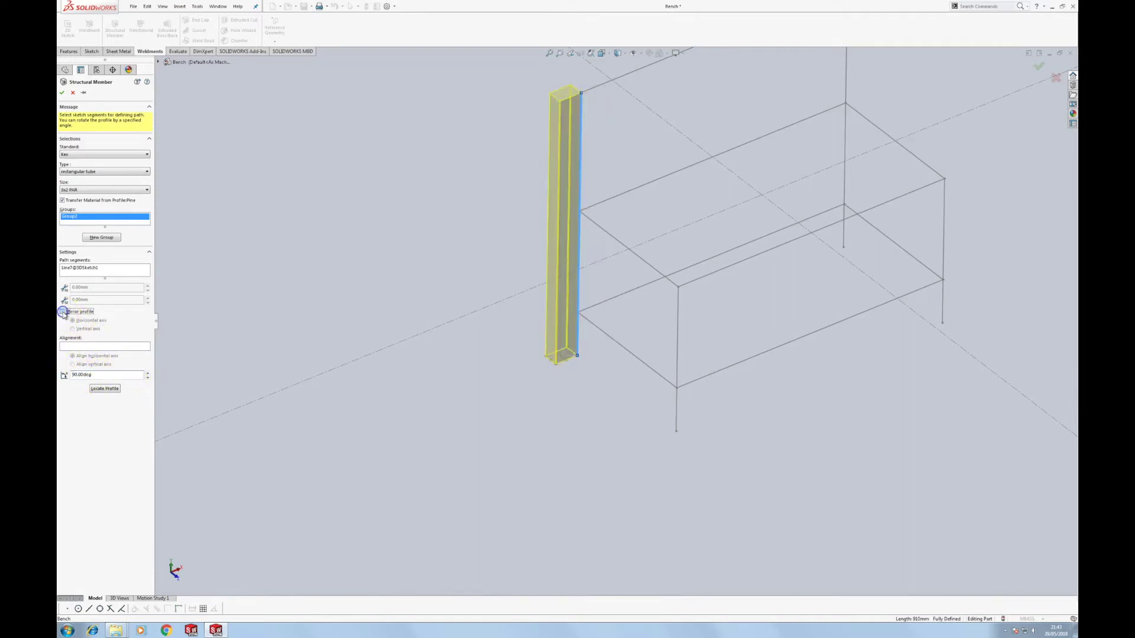
left_click(99, 388)
left_click(309, 327)
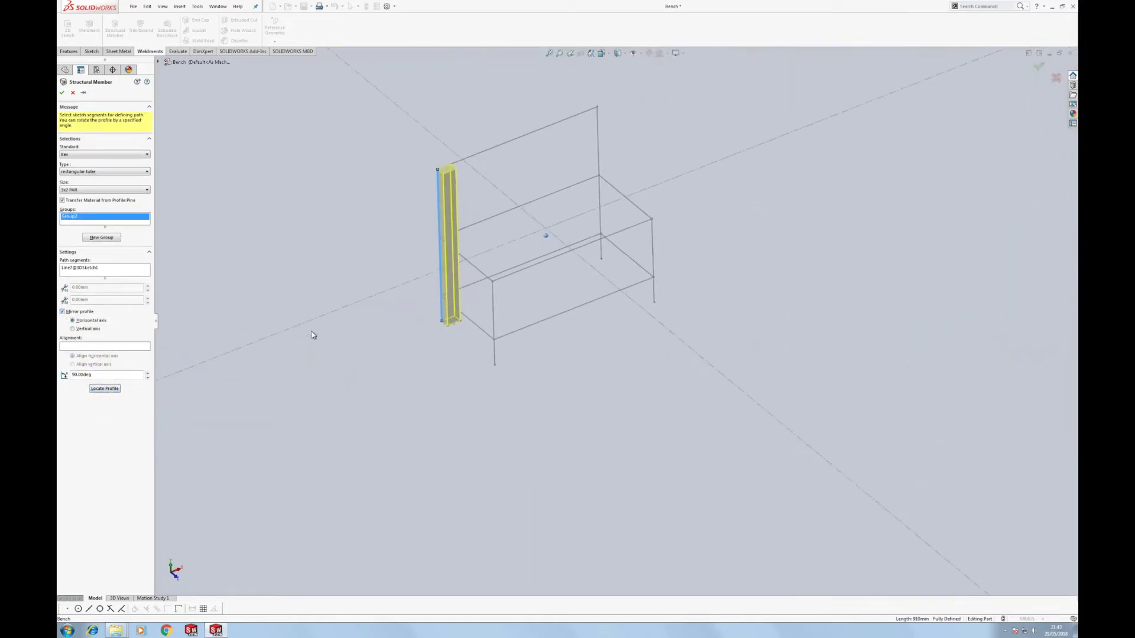
left_click(101, 237)
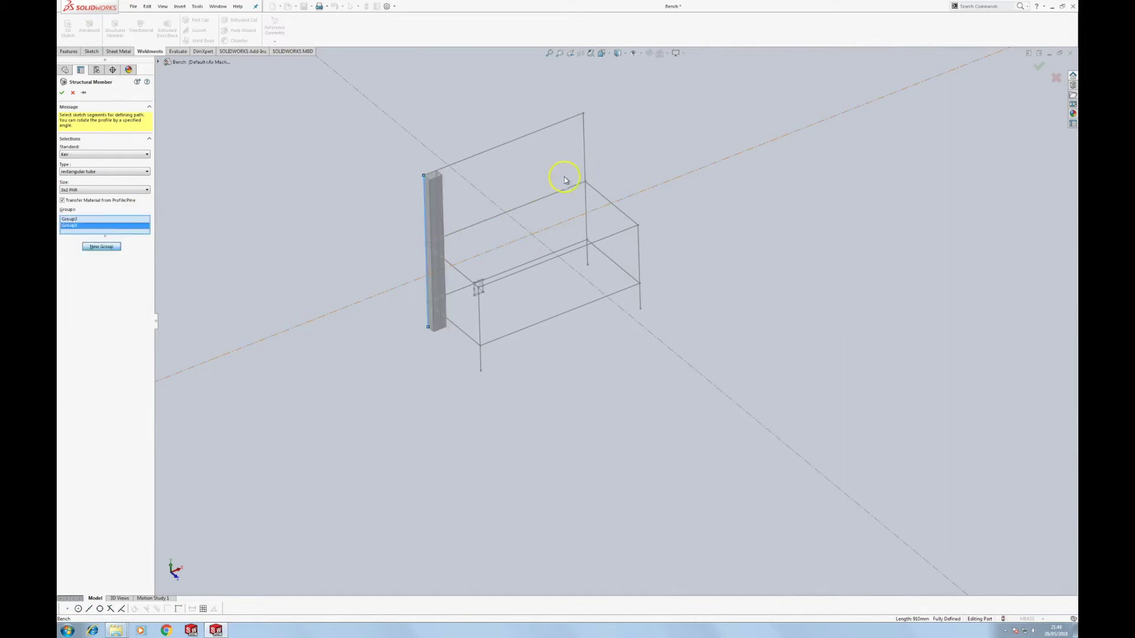
Put a tube rotated 90° on the tall right upright
left_click(583, 167)
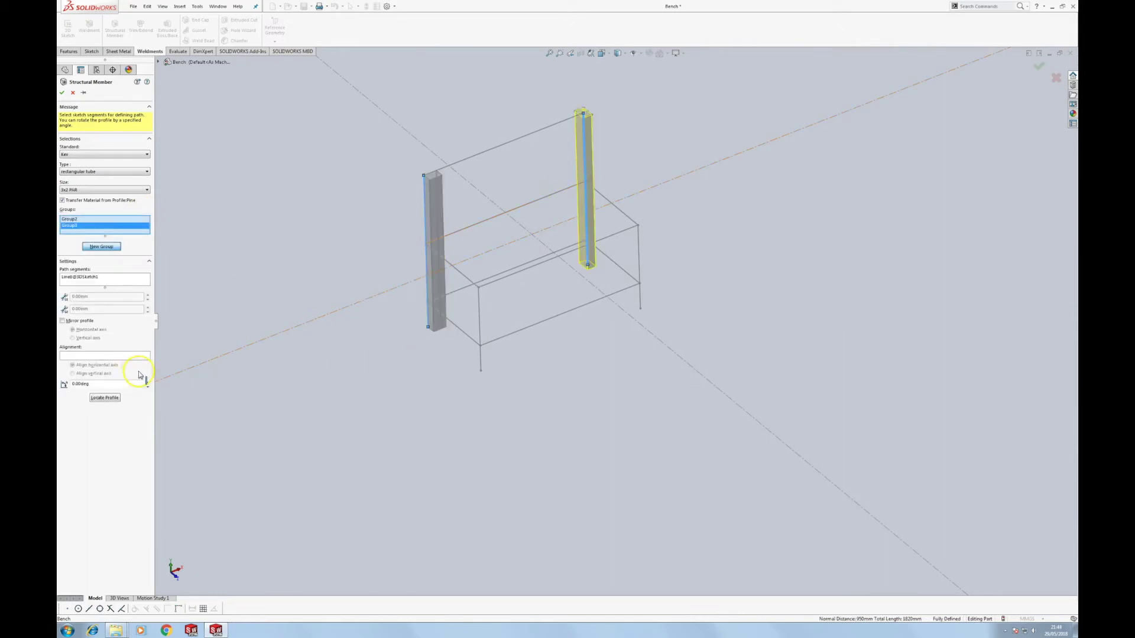
left_click(108, 385)
left_click_drag(108, 386, 65, 383)
type("90")
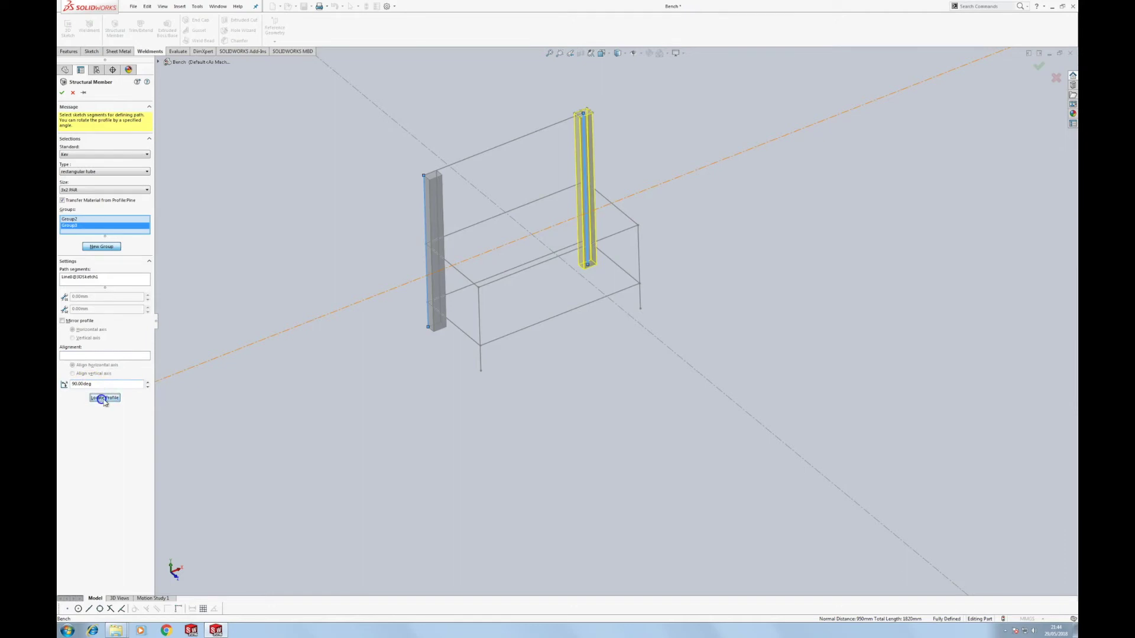
left_click(105, 398)
scroll(735, 160, "up", 8)
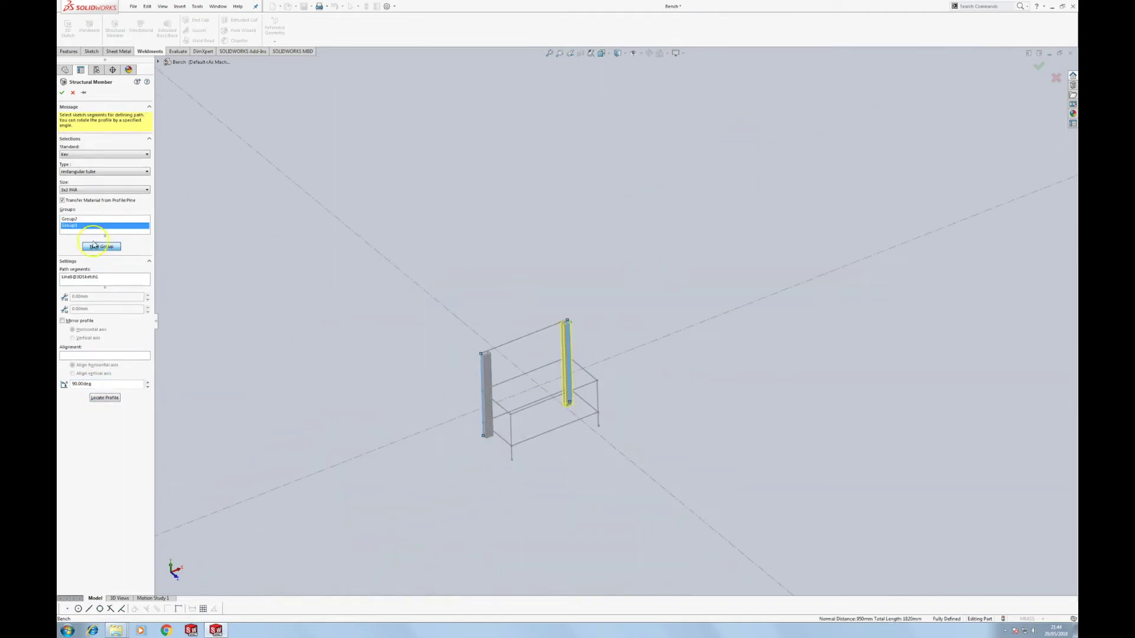
In a new group, put a 90°-rotated tube on the front-left leg, anchored at its corner
left_click(95, 245)
scroll(485, 455, "down", 5)
left_click(480, 313)
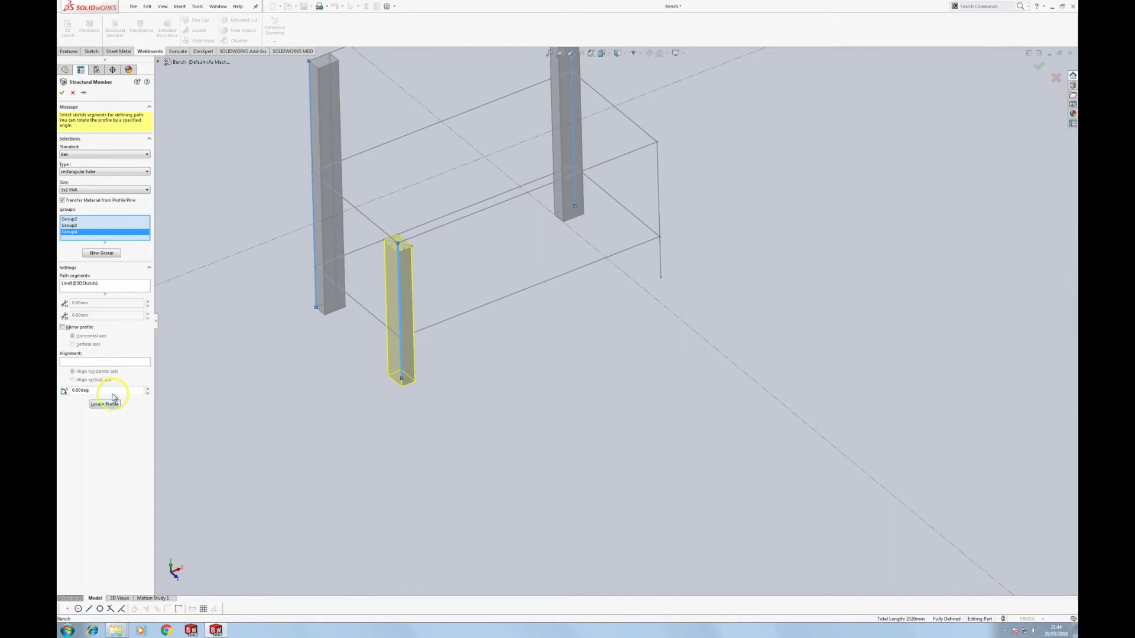
double_click(71, 390)
type("90")
key("Return")
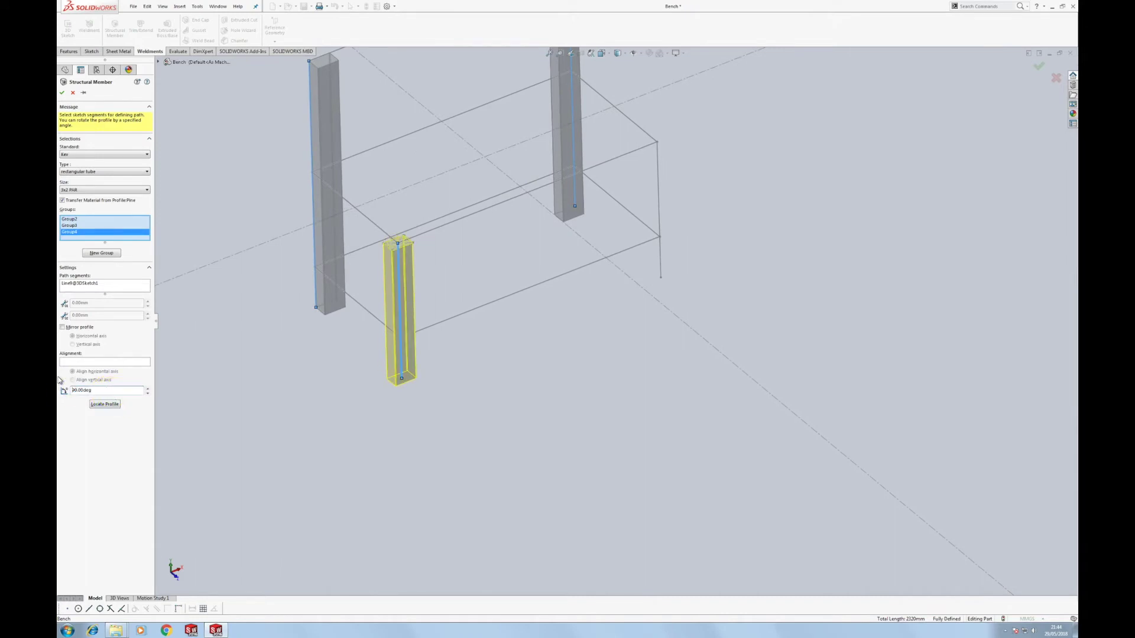
left_click(105, 405)
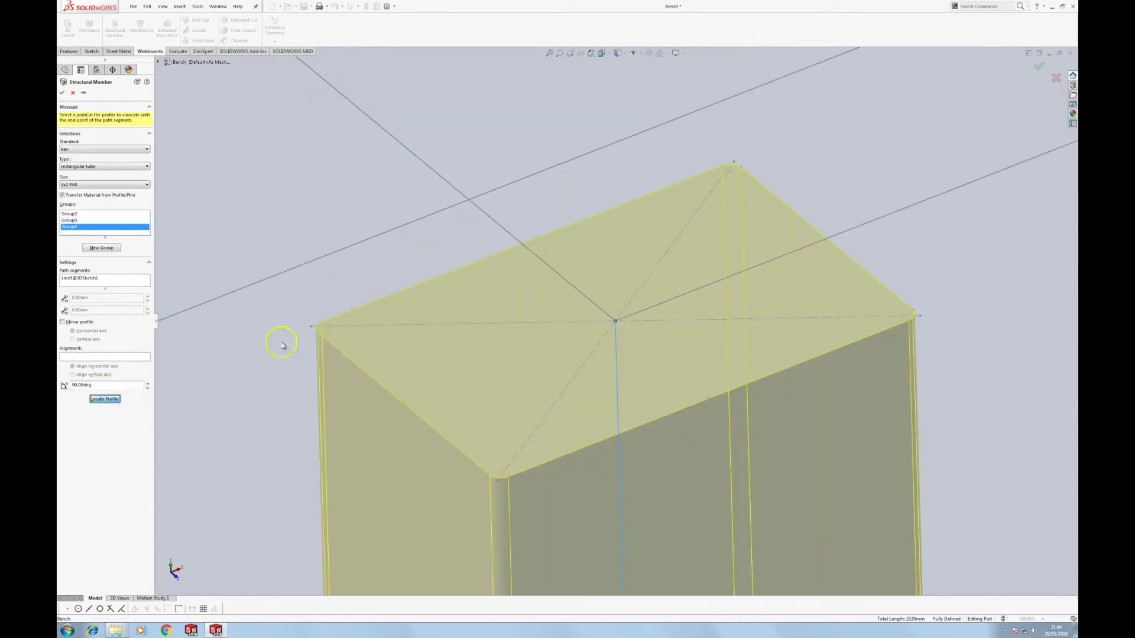
left_click(497, 486)
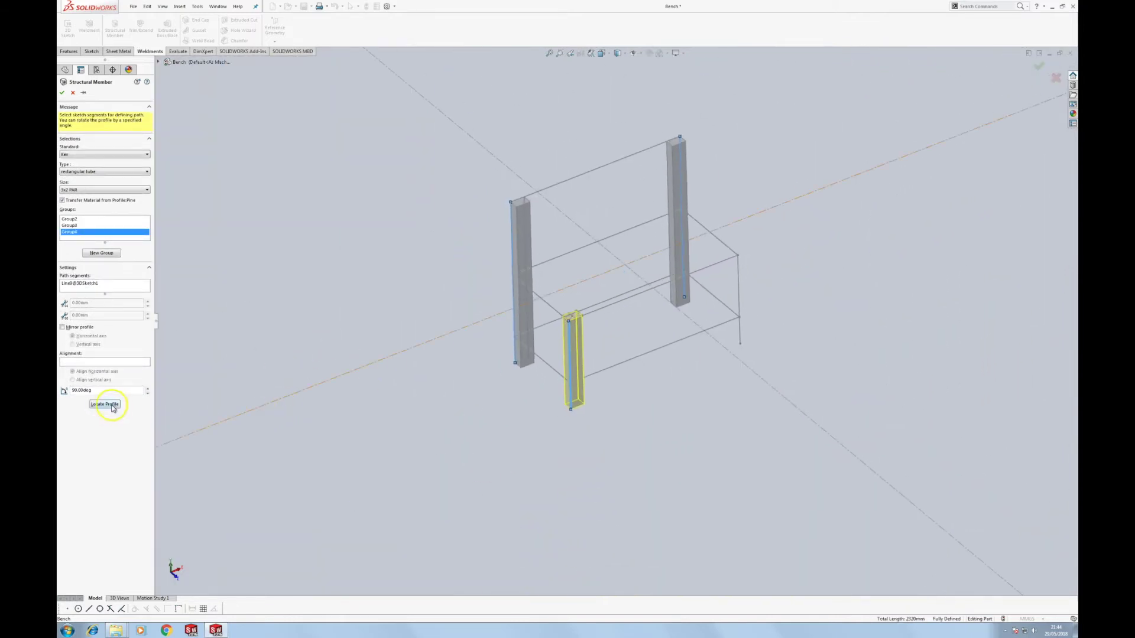
In another group, put a 90°-rotated tube on the right front leg, anchored at its corner
left_click(101, 253)
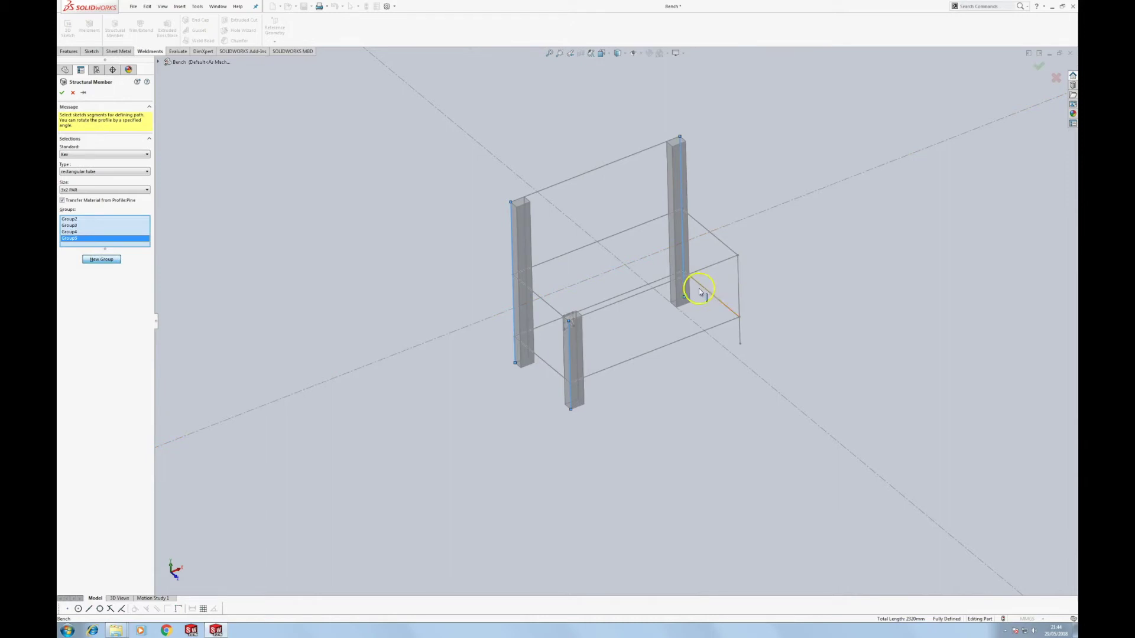
left_click(738, 288)
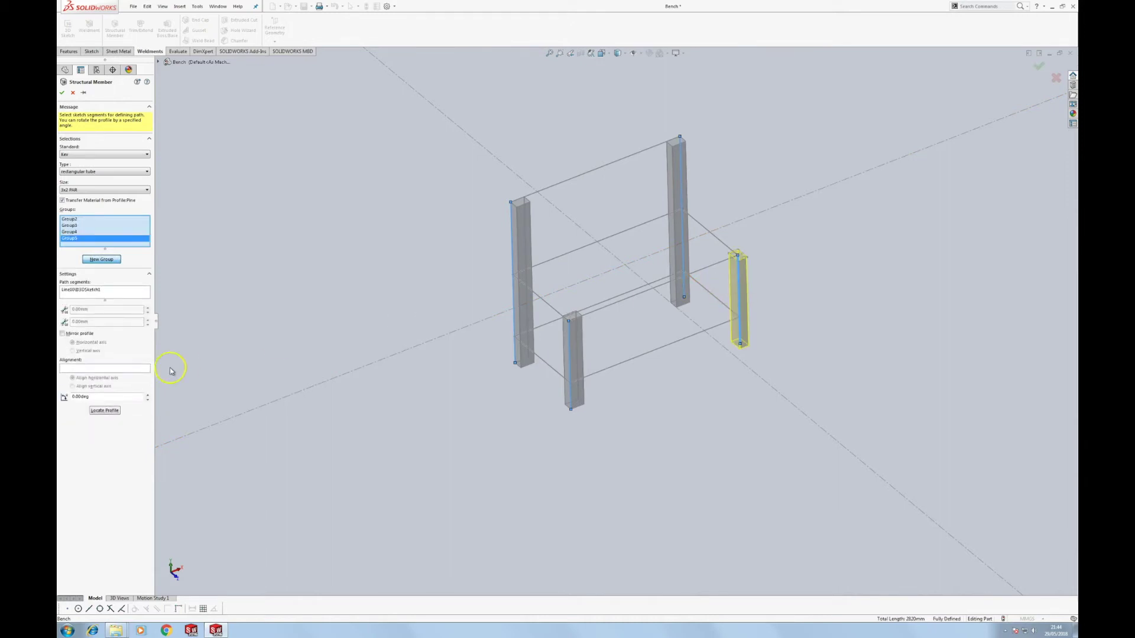
left_click_drag(114, 397, 59, 394)
type("90")
key("Return")
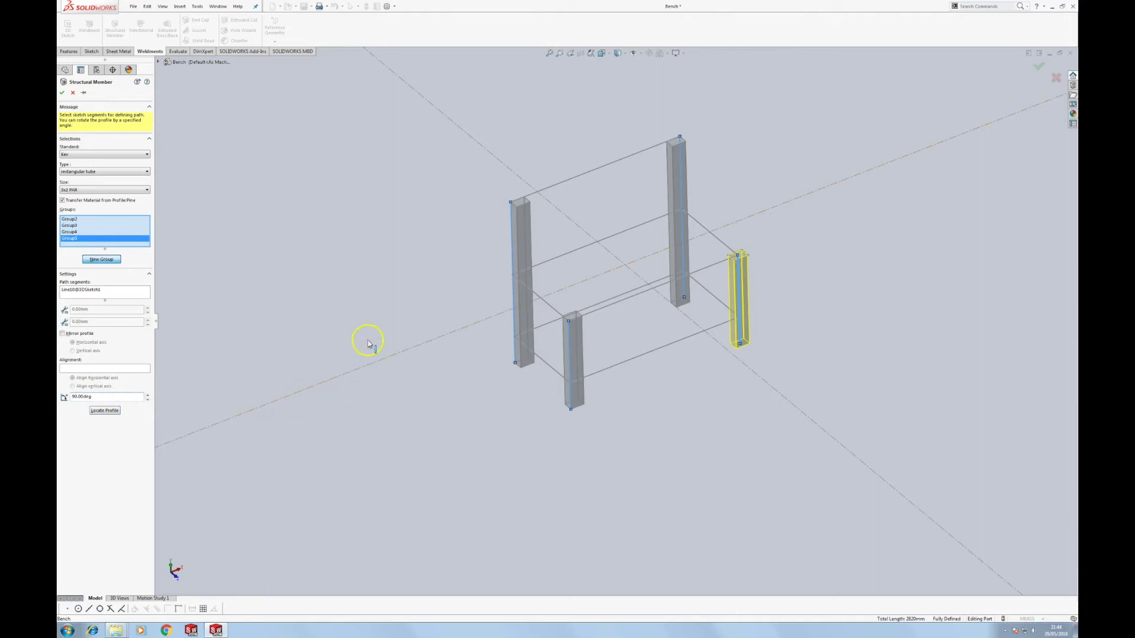
left_click(104, 411)
left_click(920, 315)
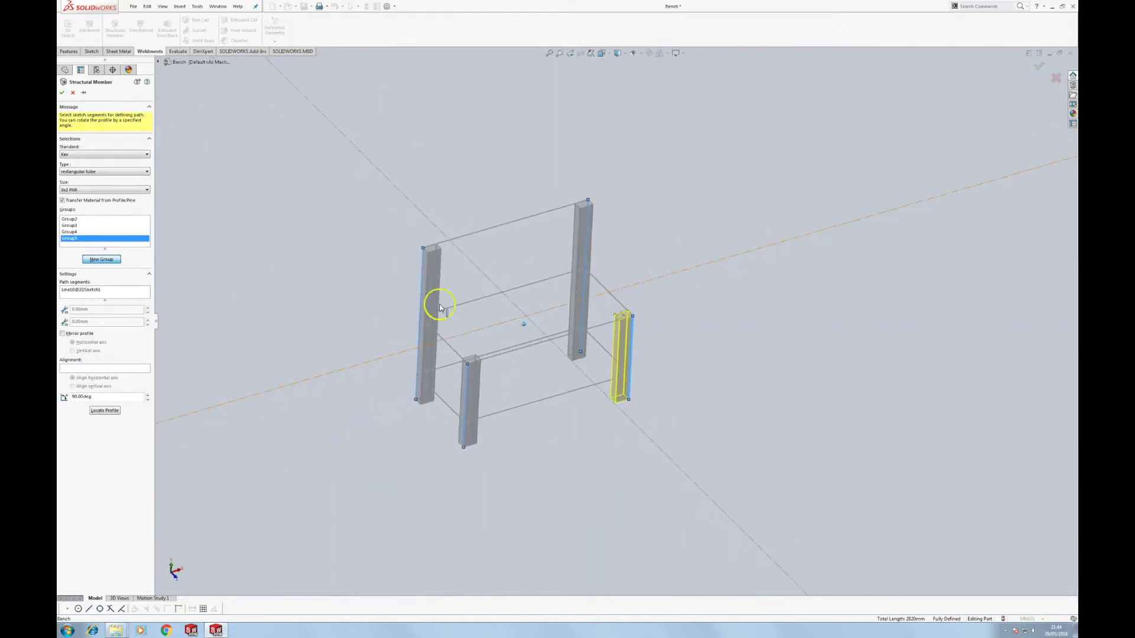
In a new group, put a tube on the front seat rail anchored at a corner vertex
left_click(116, 264)
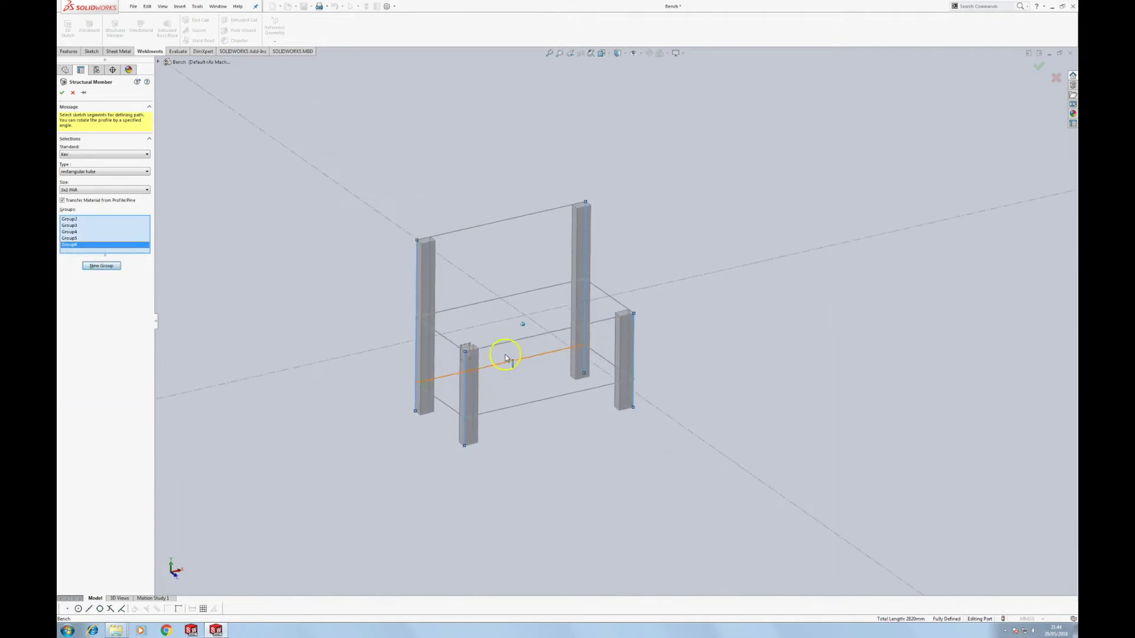
middle_click_drag(505, 358, 505, 348)
left_click(506, 348)
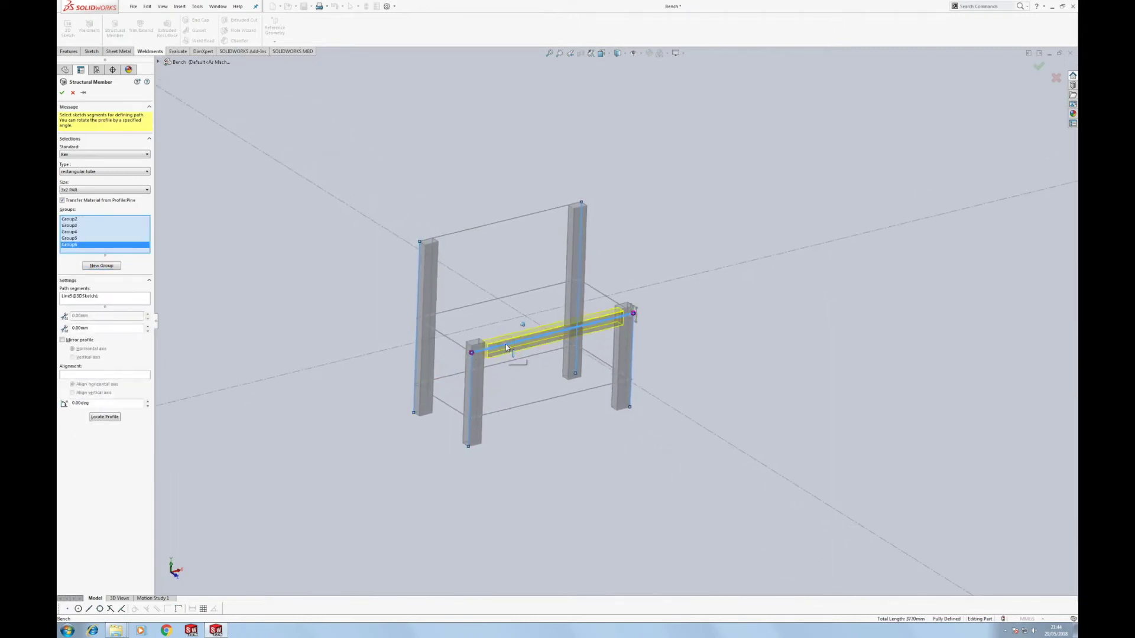
left_click(241, 361)
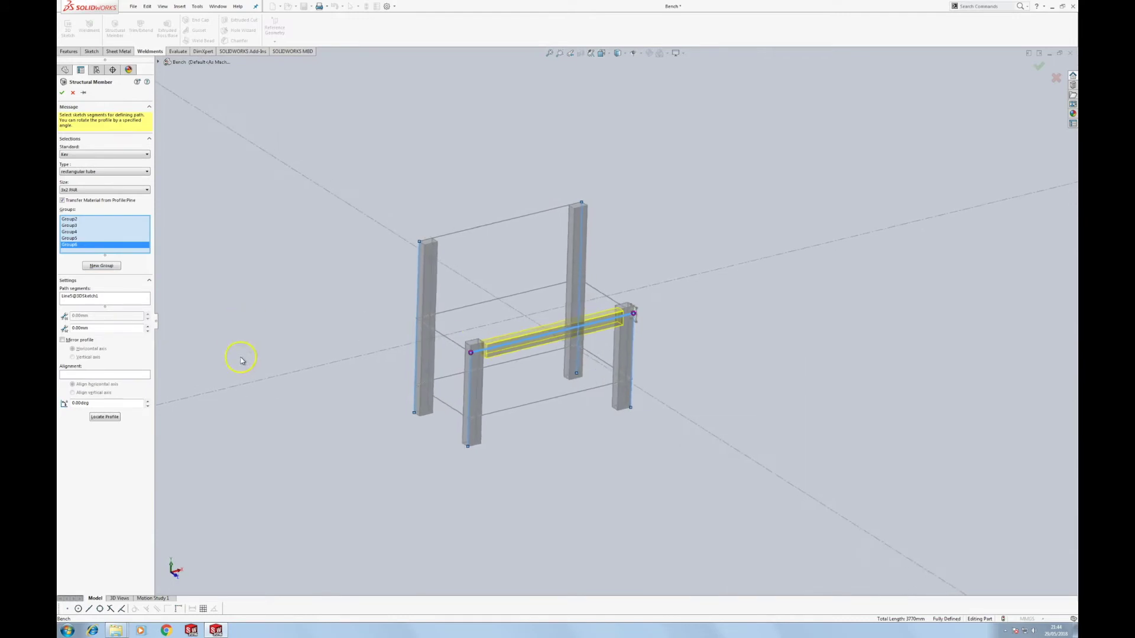
left_click(98, 418)
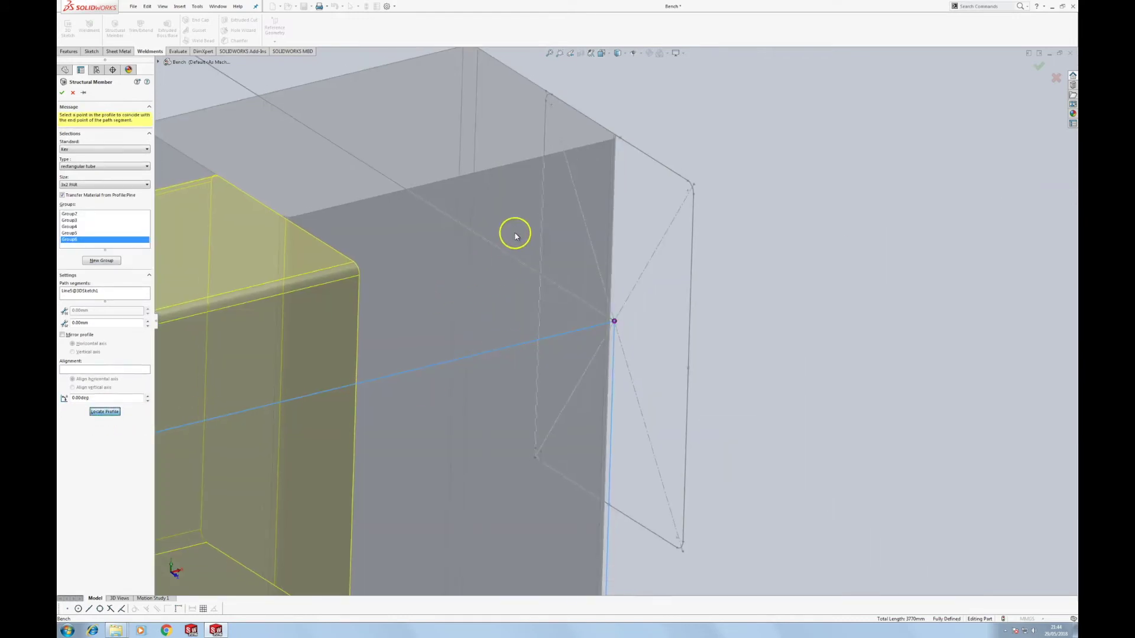
left_click(660, 225)
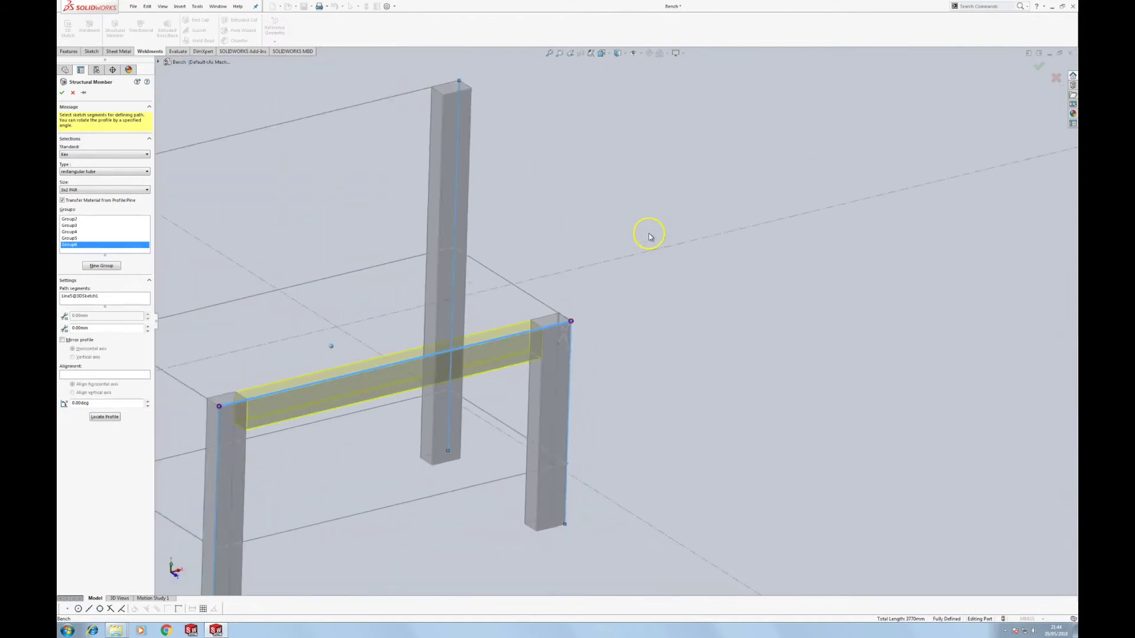
Add a tube along the lower brace sketch line beneath the seat rail
mouse_move(445, 367)
middle_mouse_down()
mouse_move(435, 364)
mouse_move(449, 351)
mouse_move(408, 378)
mouse_move(428, 393)
mouse_move(446, 347)
mouse_move(437, 352)
middle_mouse_up()
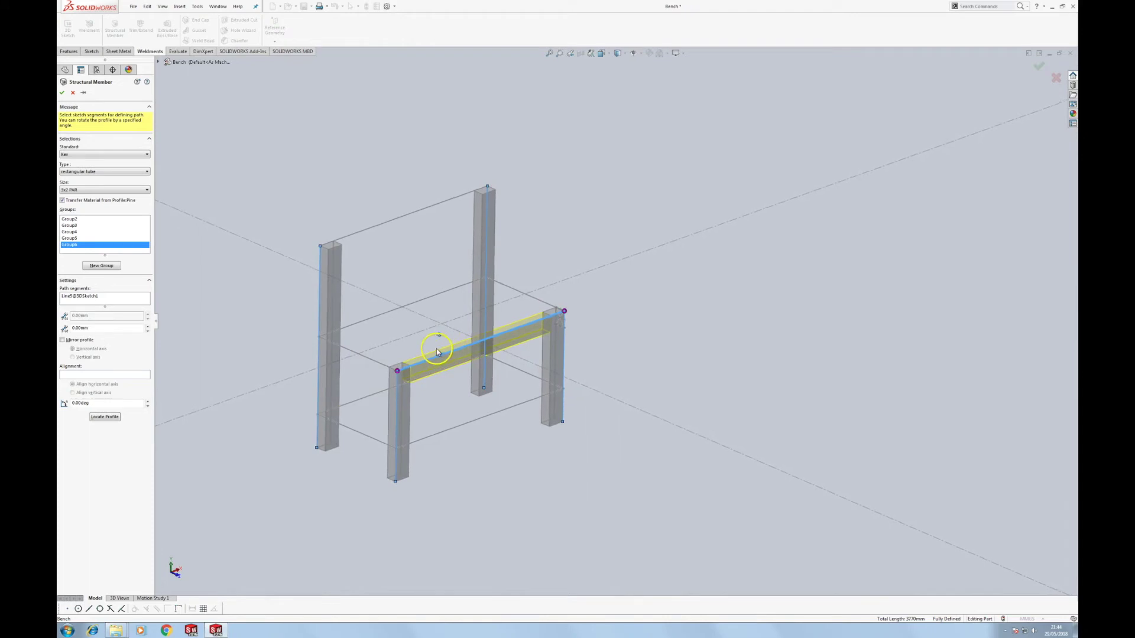
left_click(451, 434)
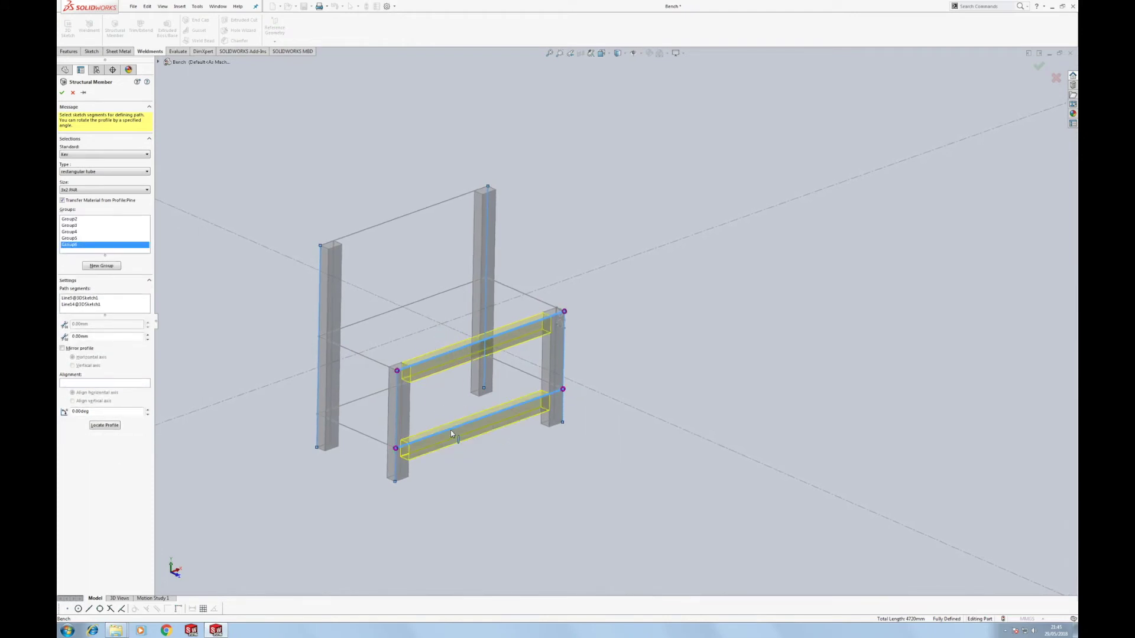
left_click(62, 285)
Create Group7 with the opposite side's seat rail and lower brace, profile corner snapped to the path end
left_click(94, 268)
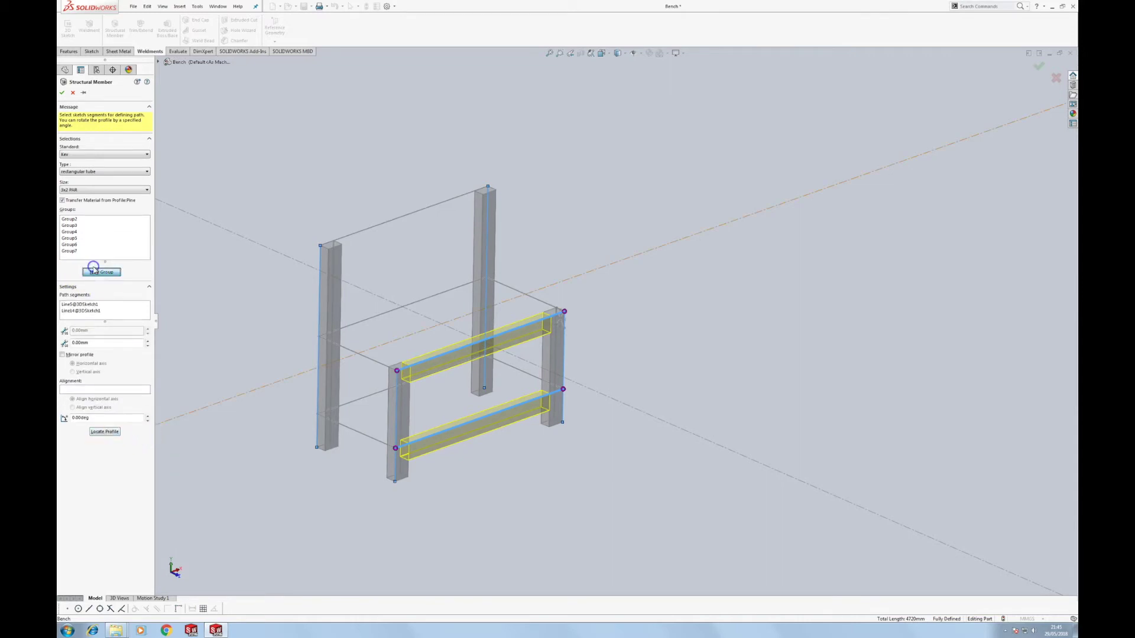
left_click(363, 326)
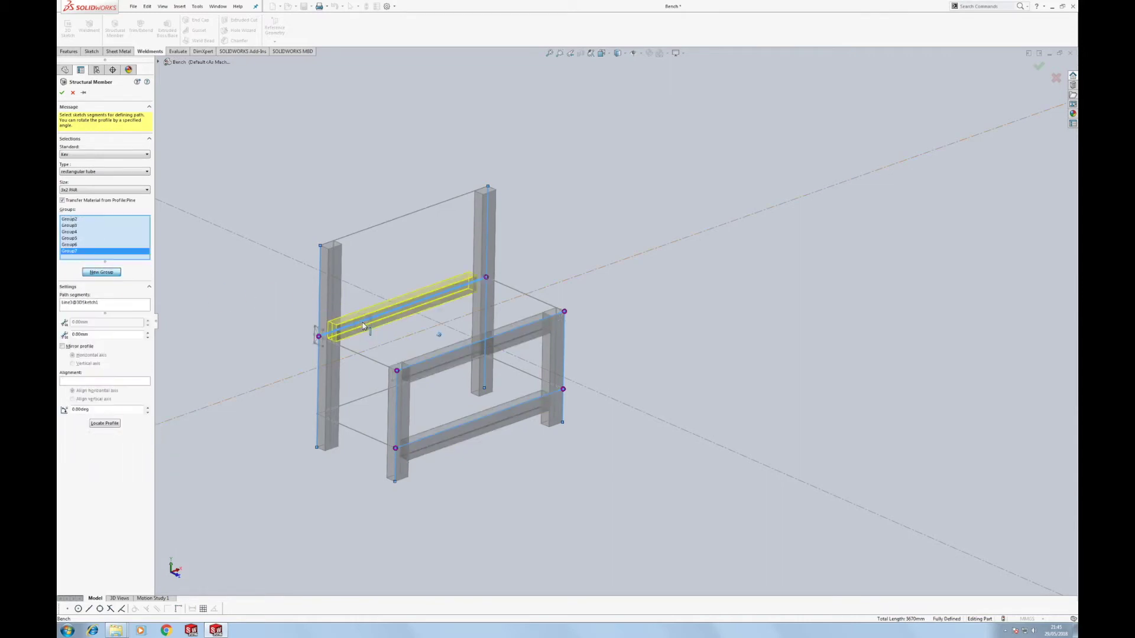
mouse_move(363, 326)
middle_mouse_down()
mouse_move(306, 325)
mouse_move(125, 405)
middle_mouse_up()
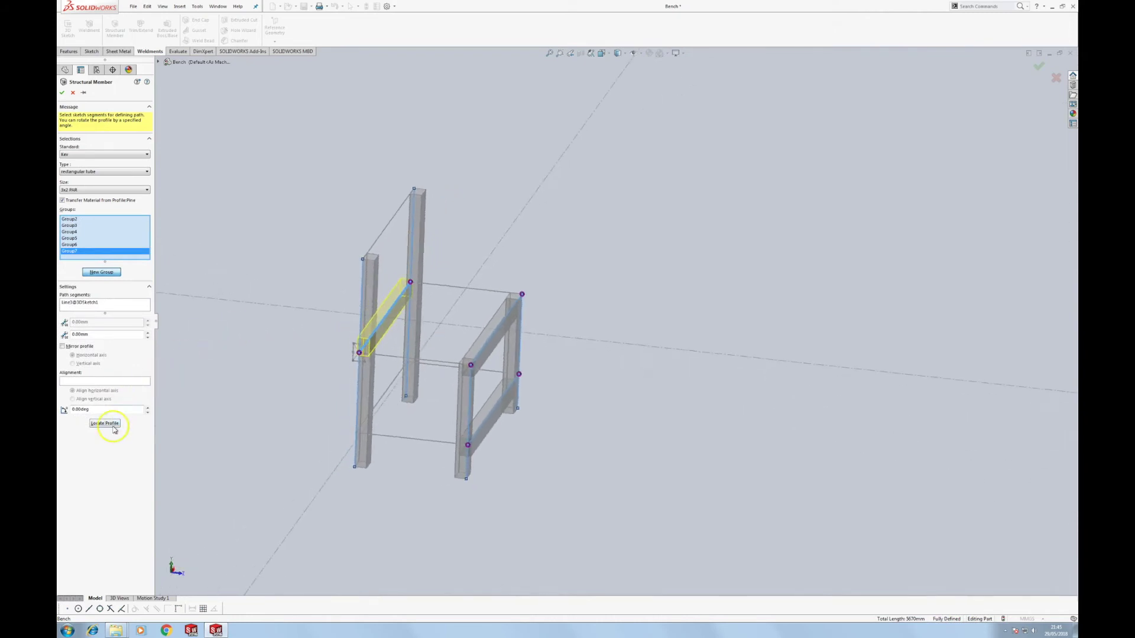
left_click(114, 427)
left_click(468, 94)
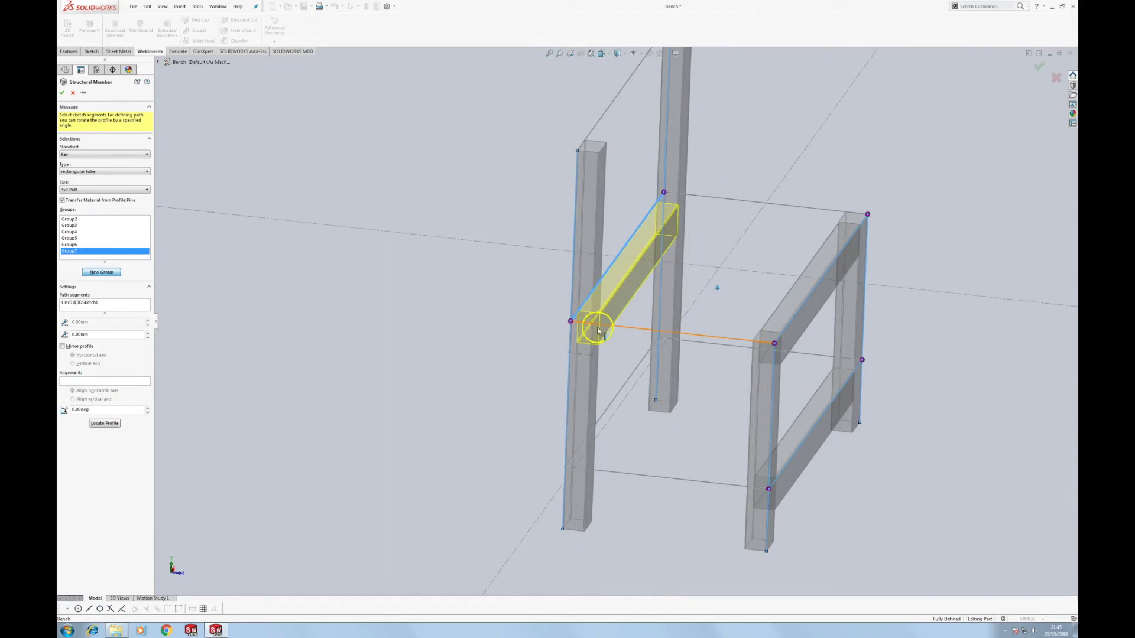
left_click(595, 423)
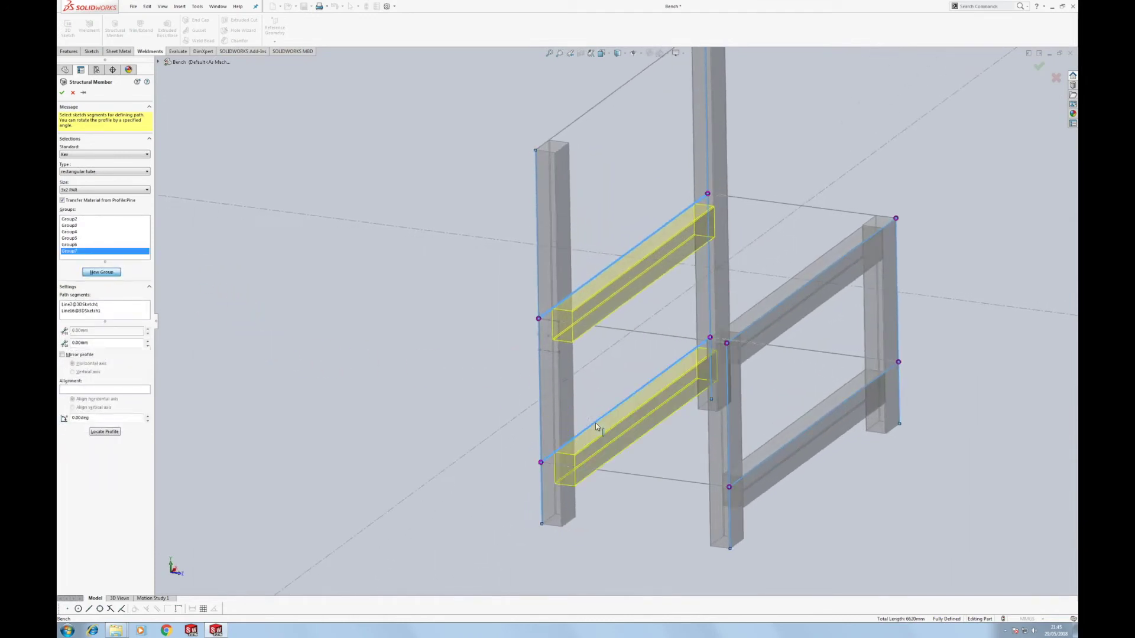
key("Left")
key("Left")
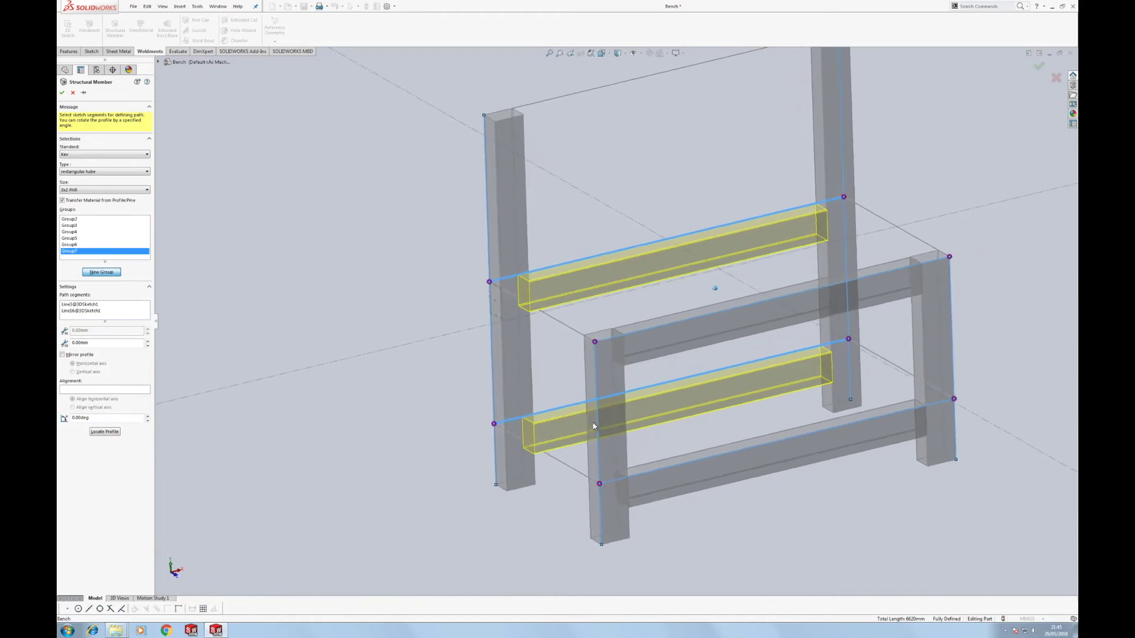
middle_click_drag(593, 426, 727, 332)
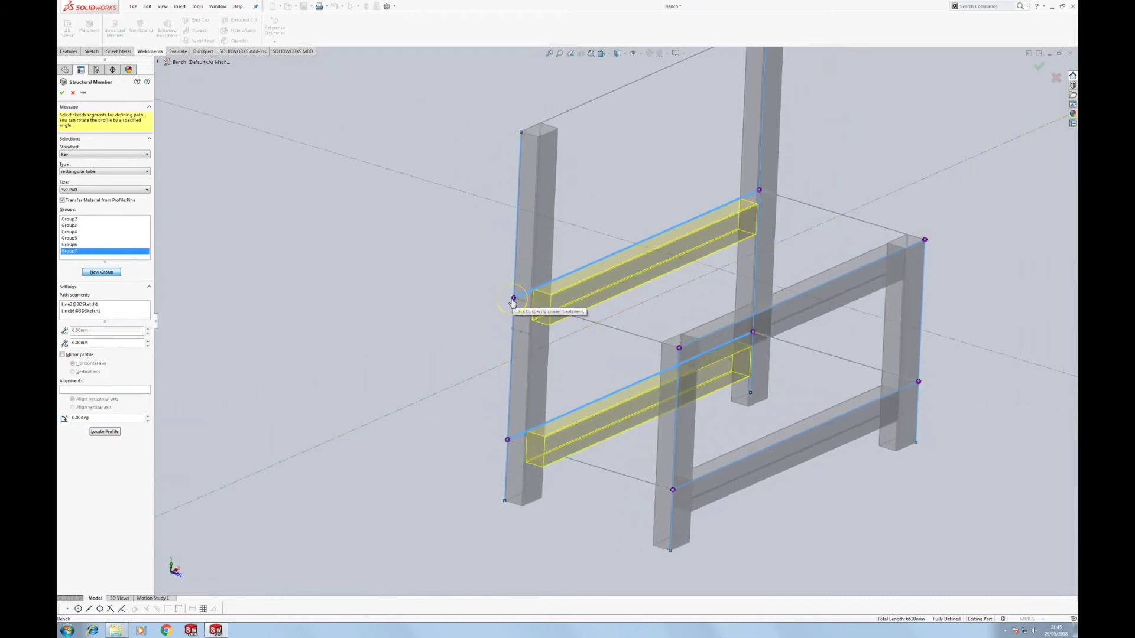
key("Left")
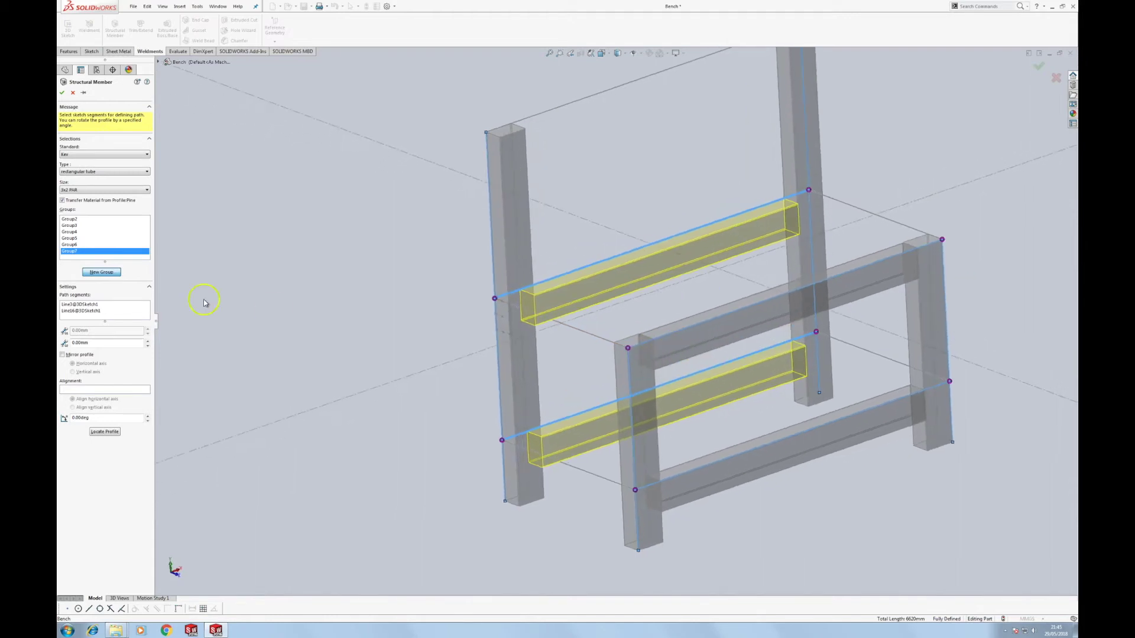
Create Group8 with the upper and lower left end rails, profile corner-aligned, then begin Group9
left_click(112, 272)
middle_click_drag(607, 374, 561, 319)
left_click(560, 318)
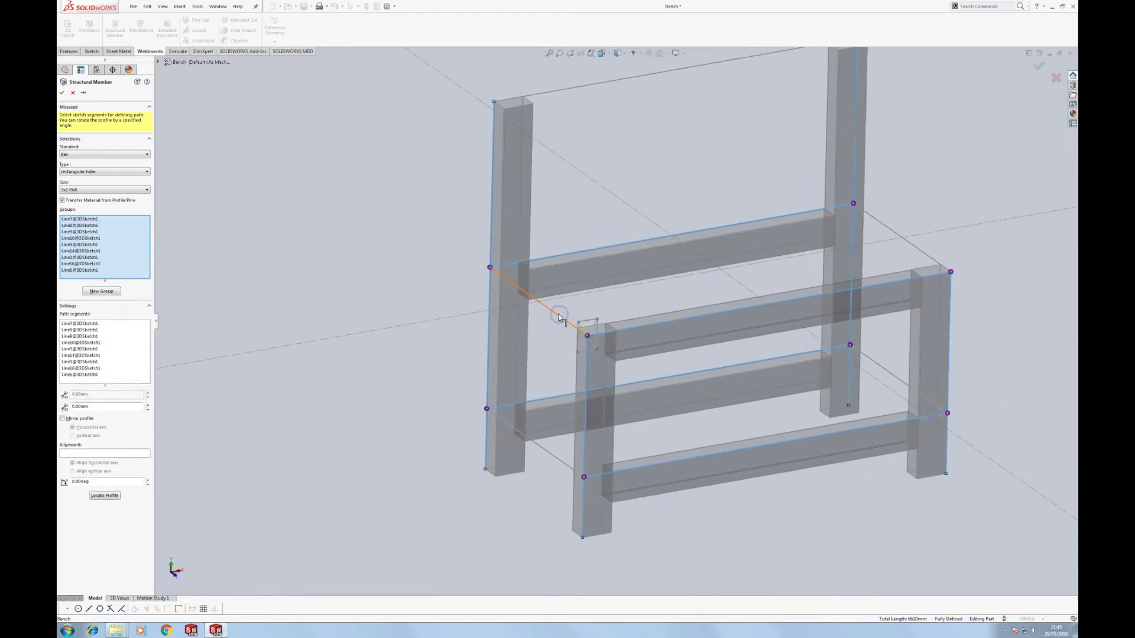
left_click(113, 431)
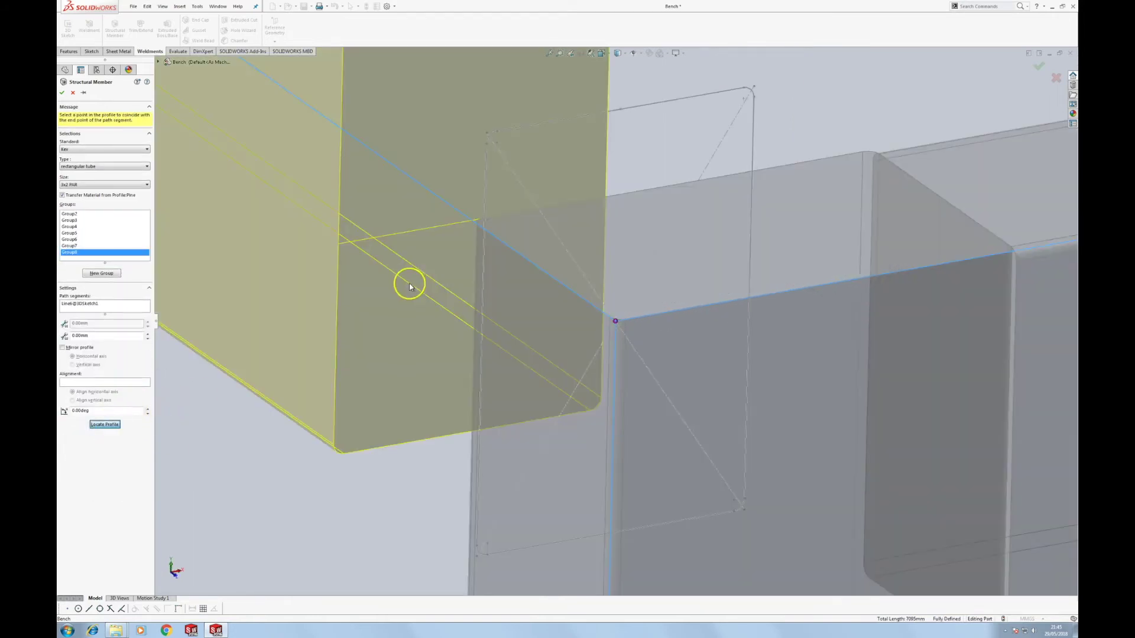
left_click(488, 135)
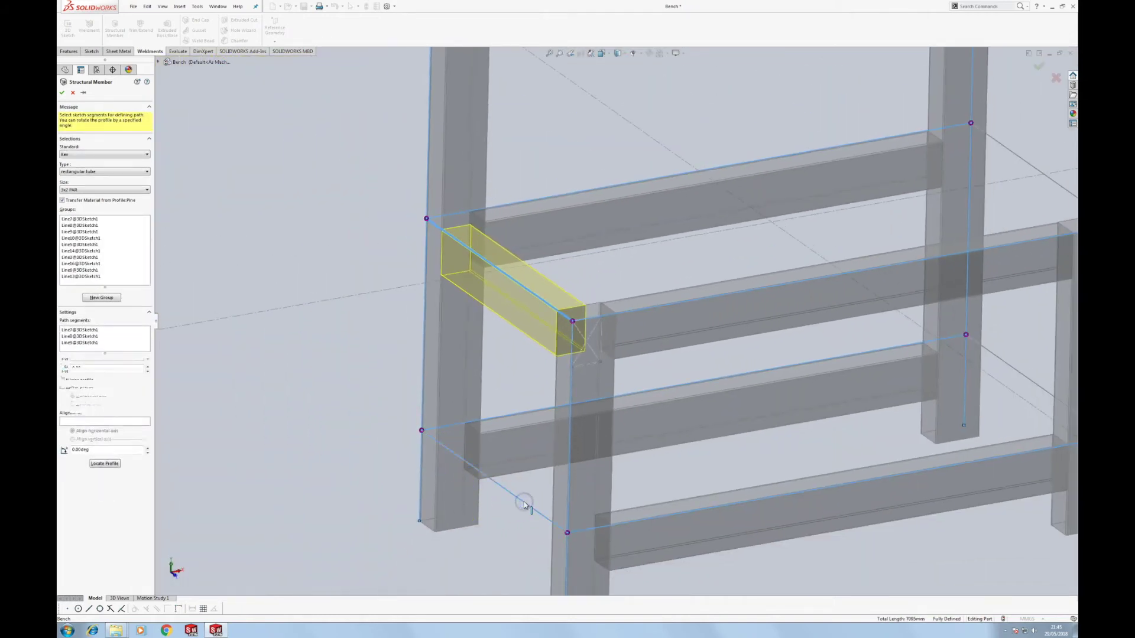
left_click(524, 502)
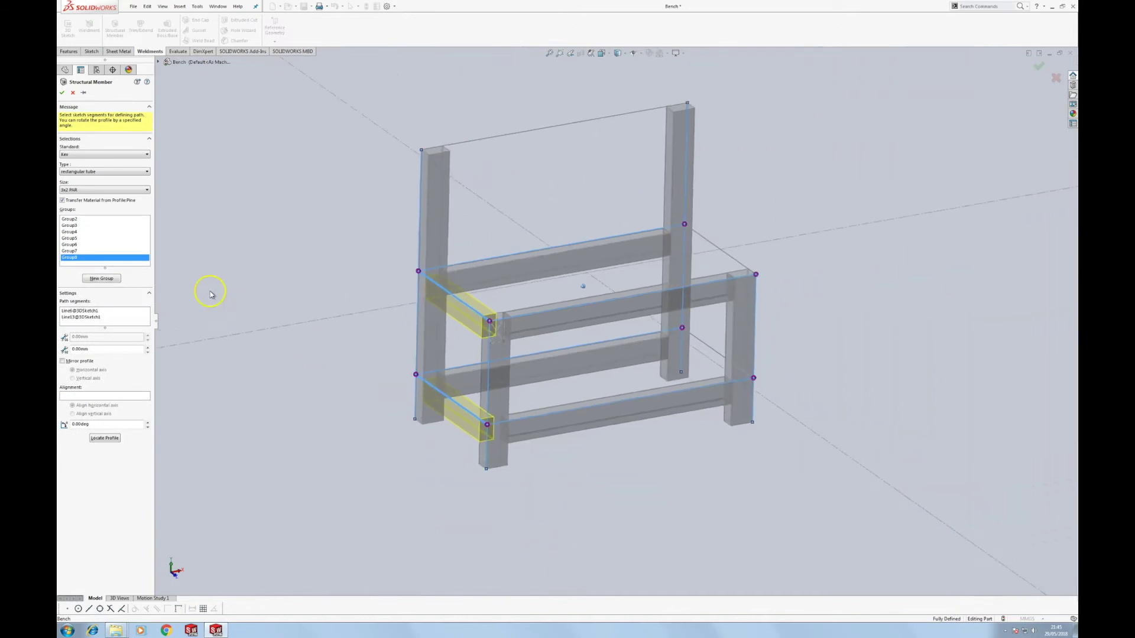
left_click(101, 279)
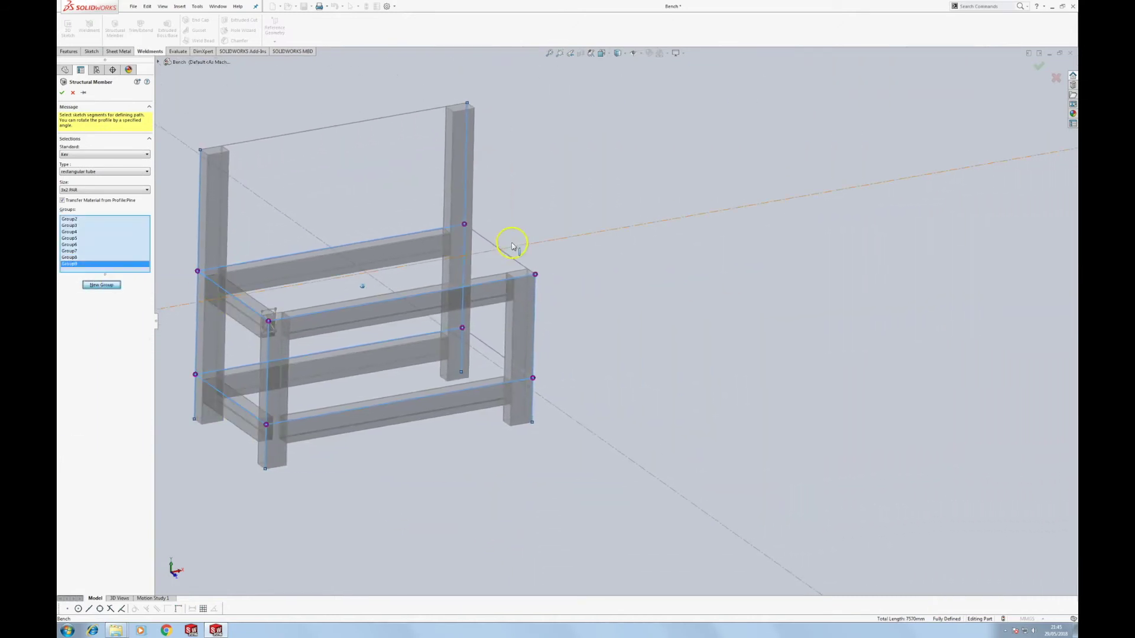
Add the upper and lower right end rails with a corner-aligned profile and accept the structural member
left_click(509, 258)
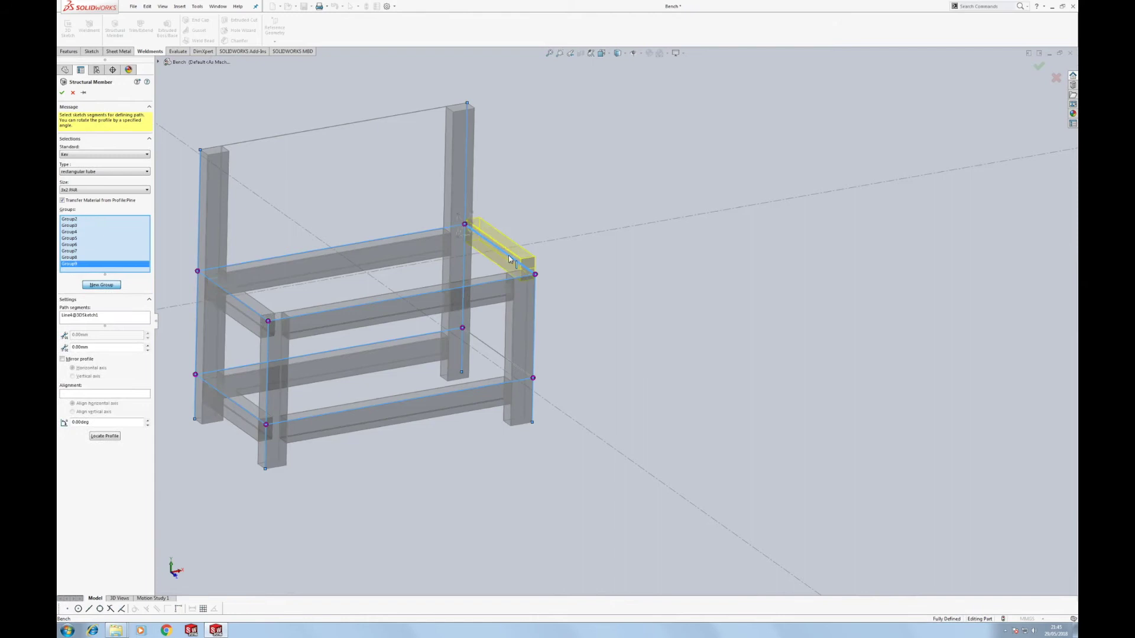
left_click(104, 435)
left_click(703, 88)
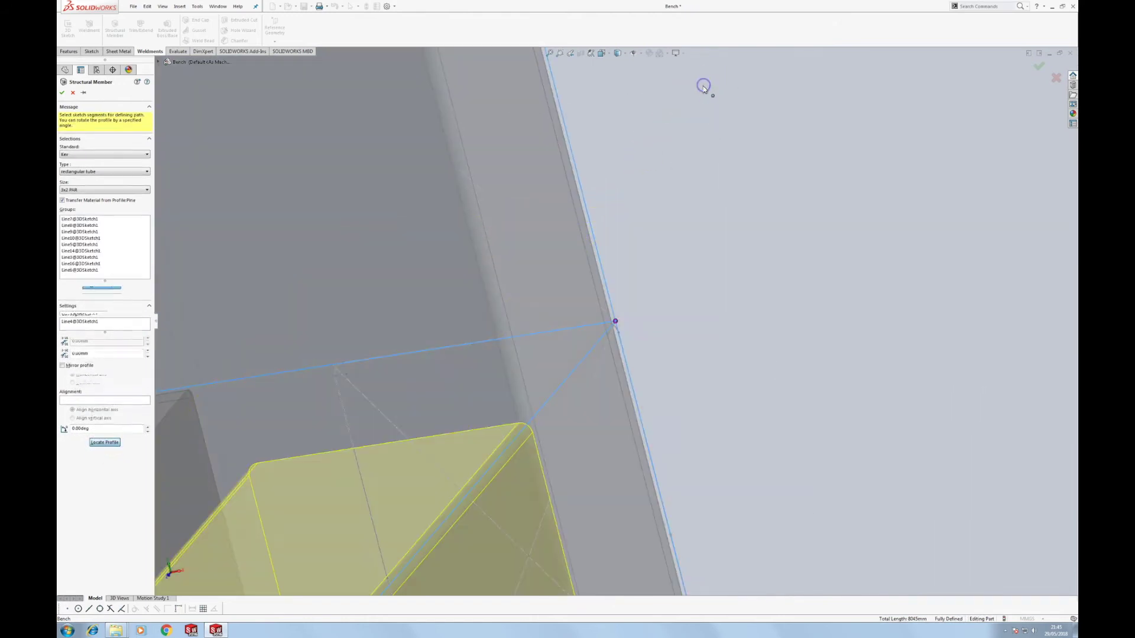
left_click(99, 288)
left_click(562, 490)
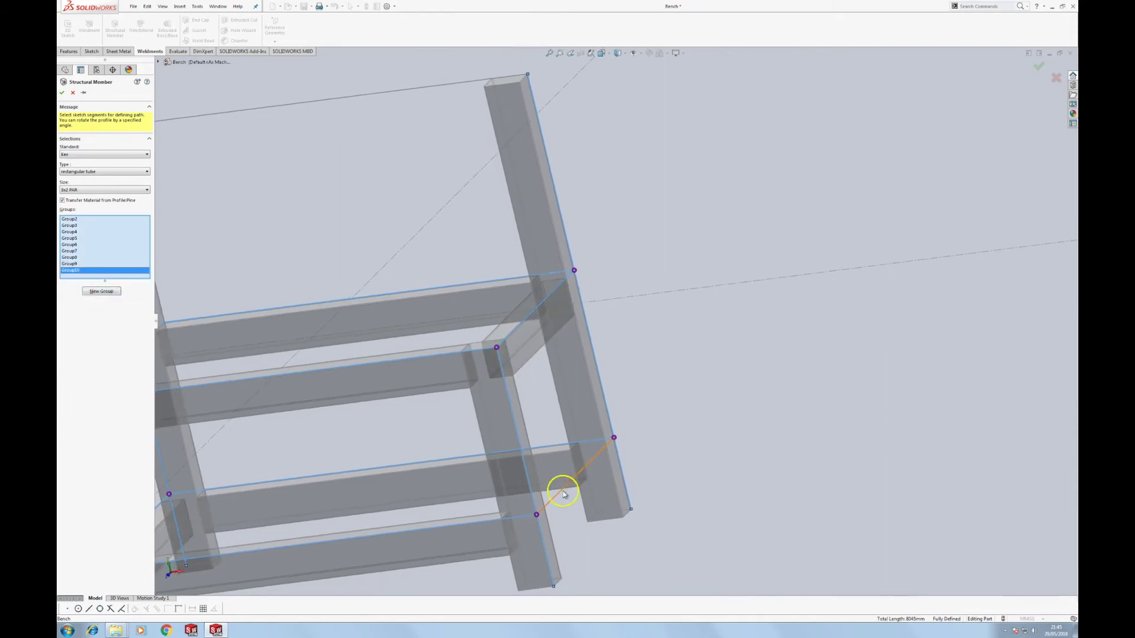
left_click(561, 479)
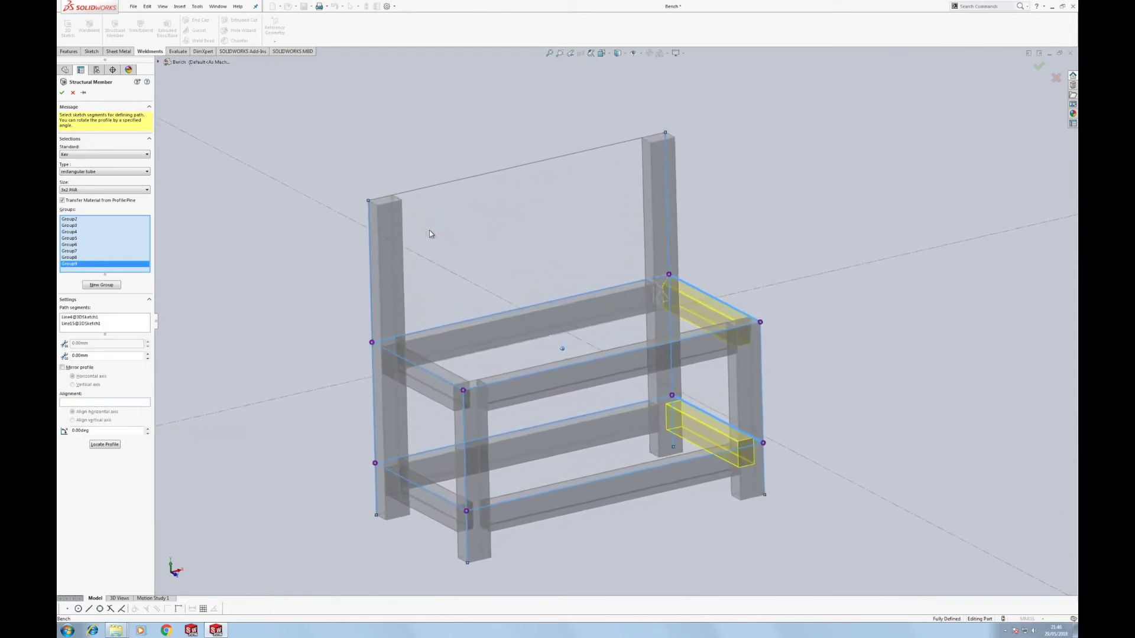
left_click(413, 237)
left_click(62, 94)
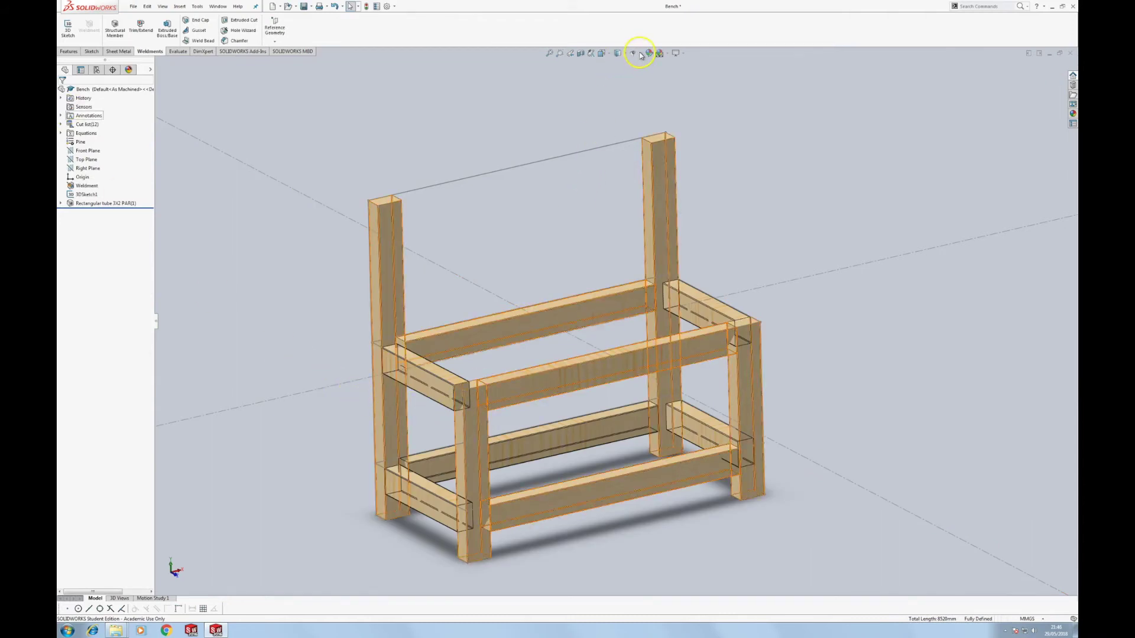
Show reference planes on the wireframe bench and start a second Structural Member
mouse_move(643, 59)
middle_mouse_down()
mouse_move(800, 215)
mouse_move(689, 393)
middle_mouse_up()
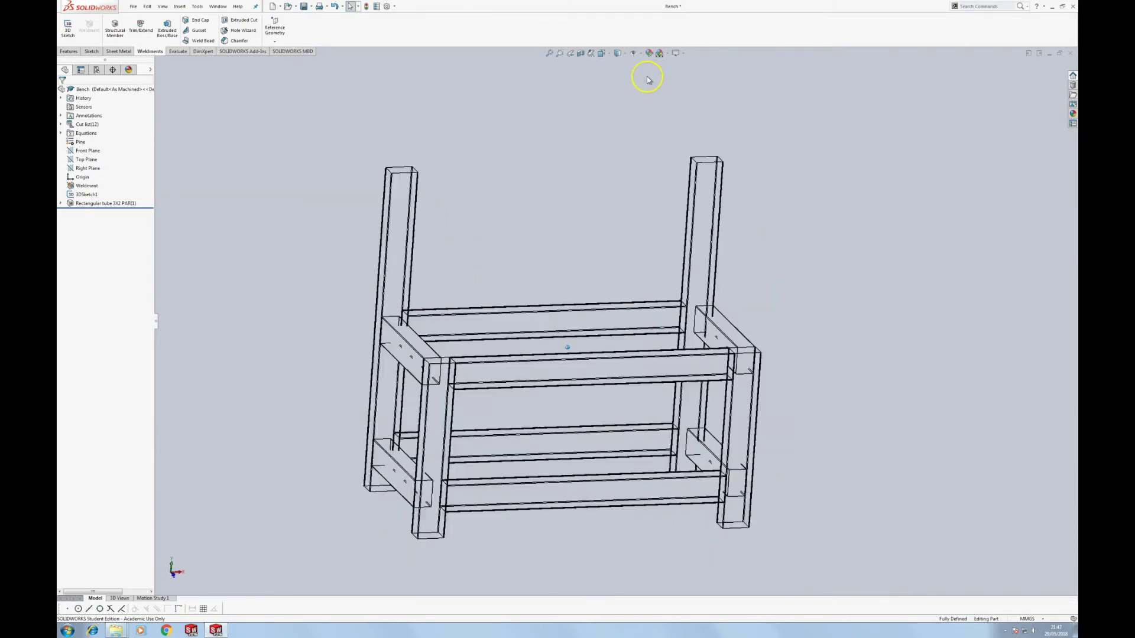
left_click(634, 53)
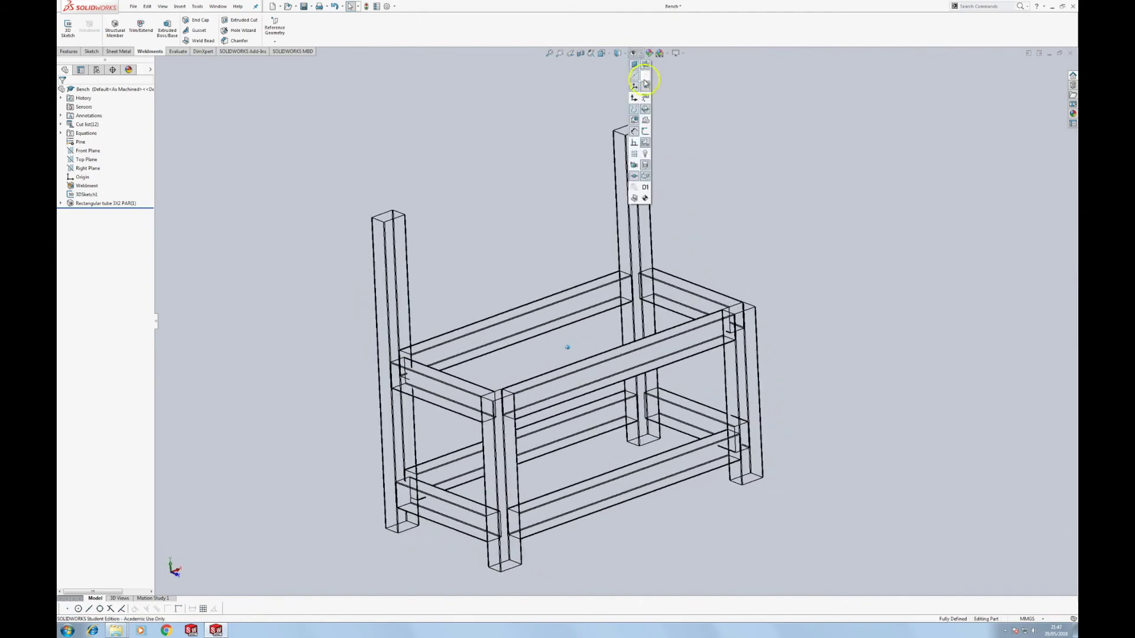
left_click(646, 131)
left_click(566, 204)
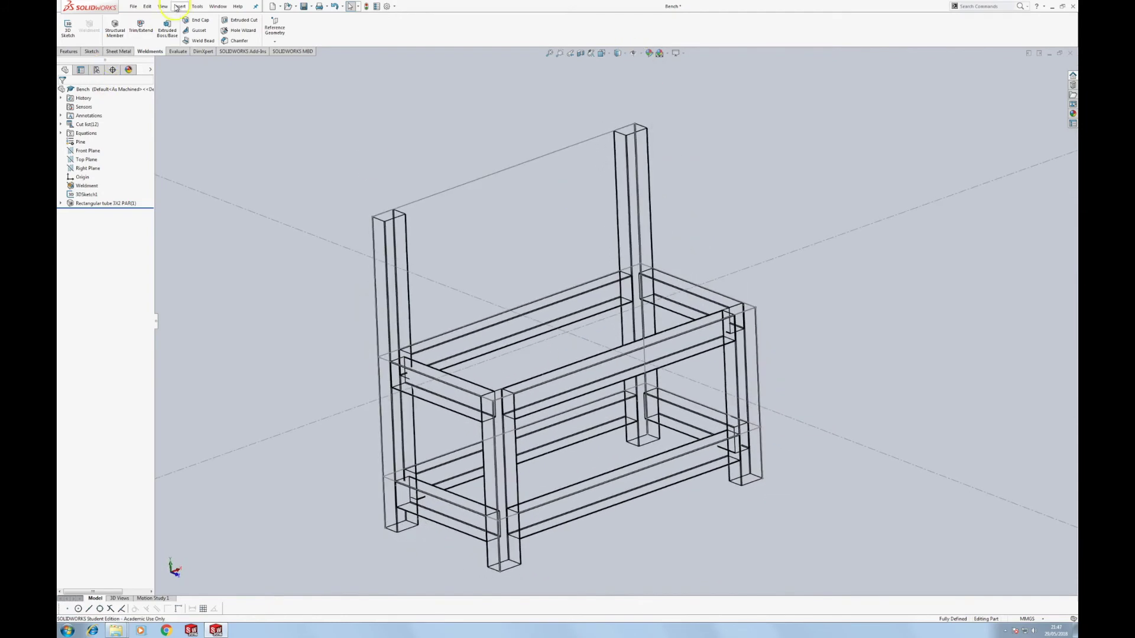
left_click(115, 29)
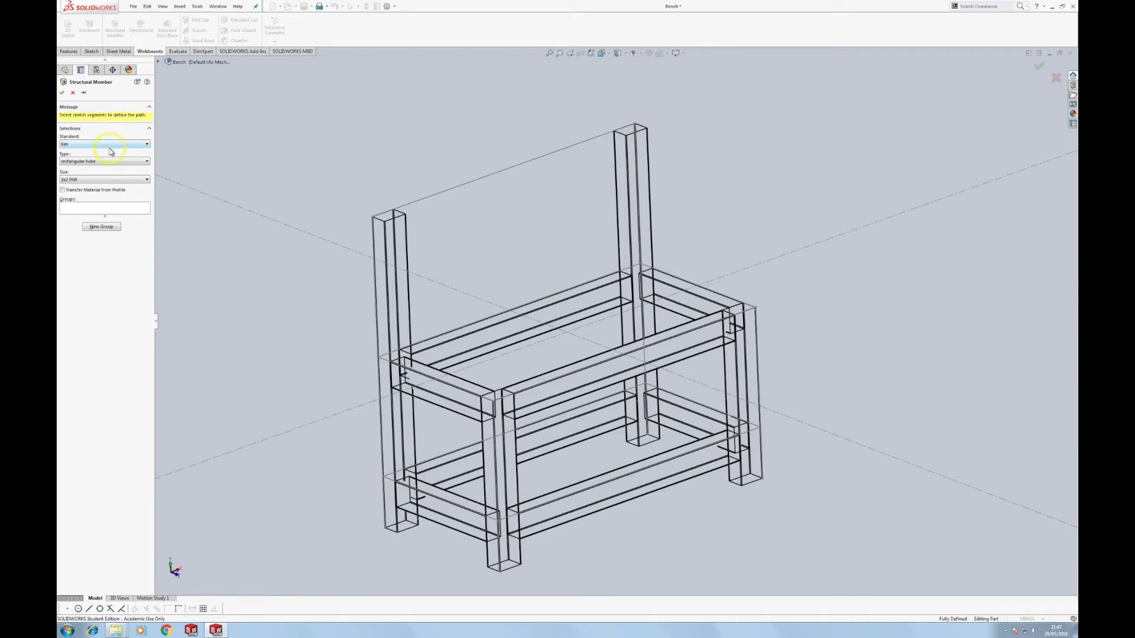
Add a rectangular tube along the top back line between the tall uprights, profile aligned at a corner
left_click(102, 226)
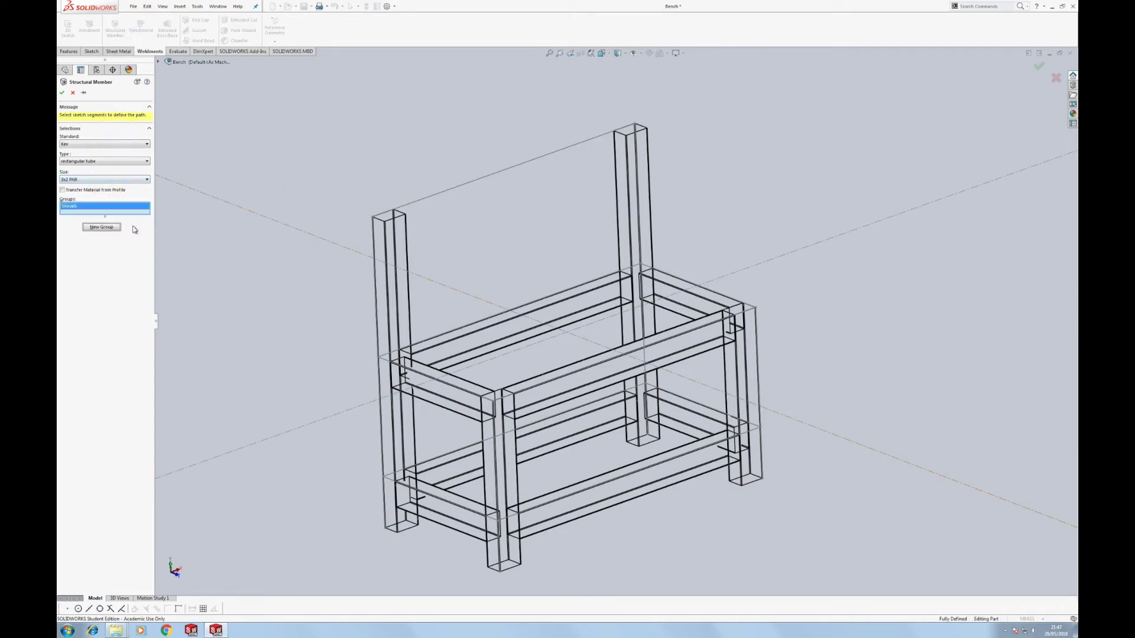
left_click(417, 202)
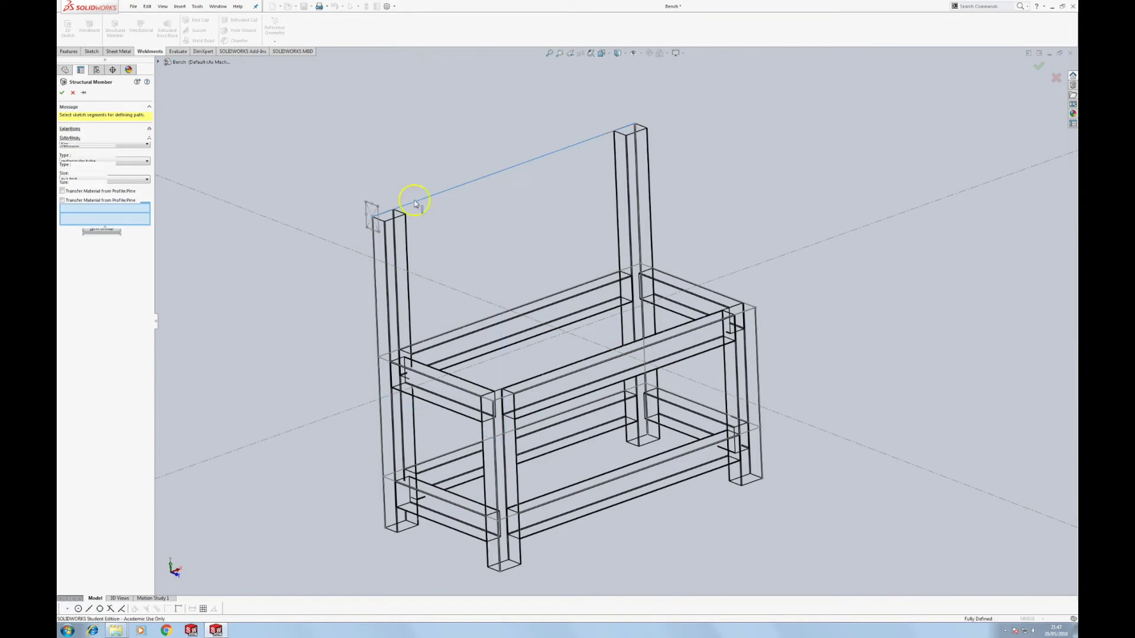
left_click(113, 389)
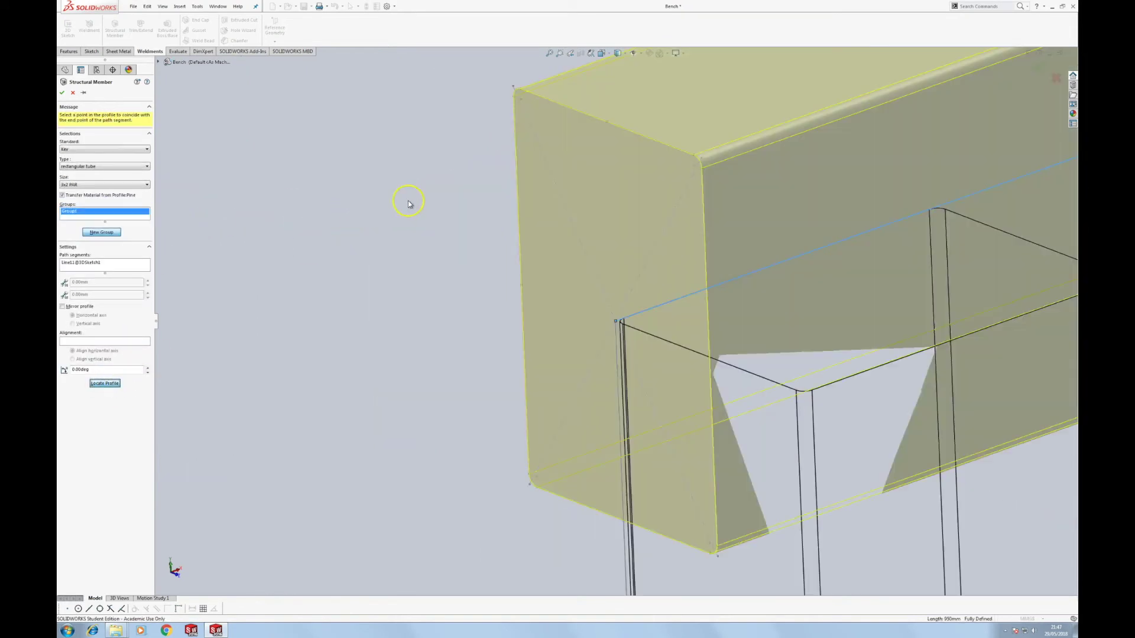
left_click(519, 88)
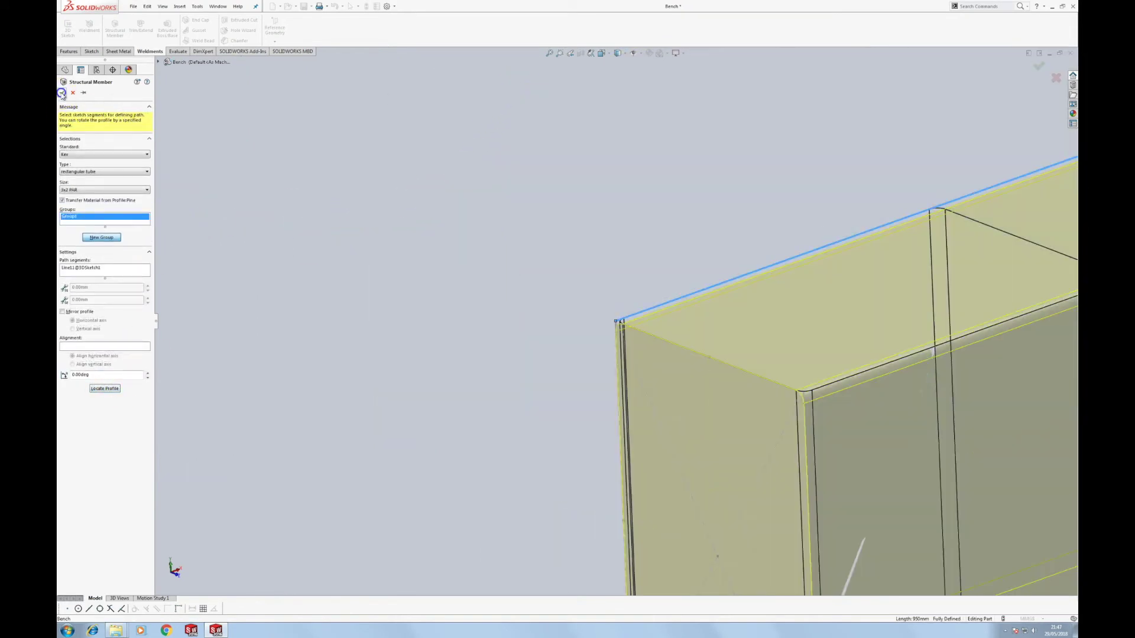
left_click(62, 92)
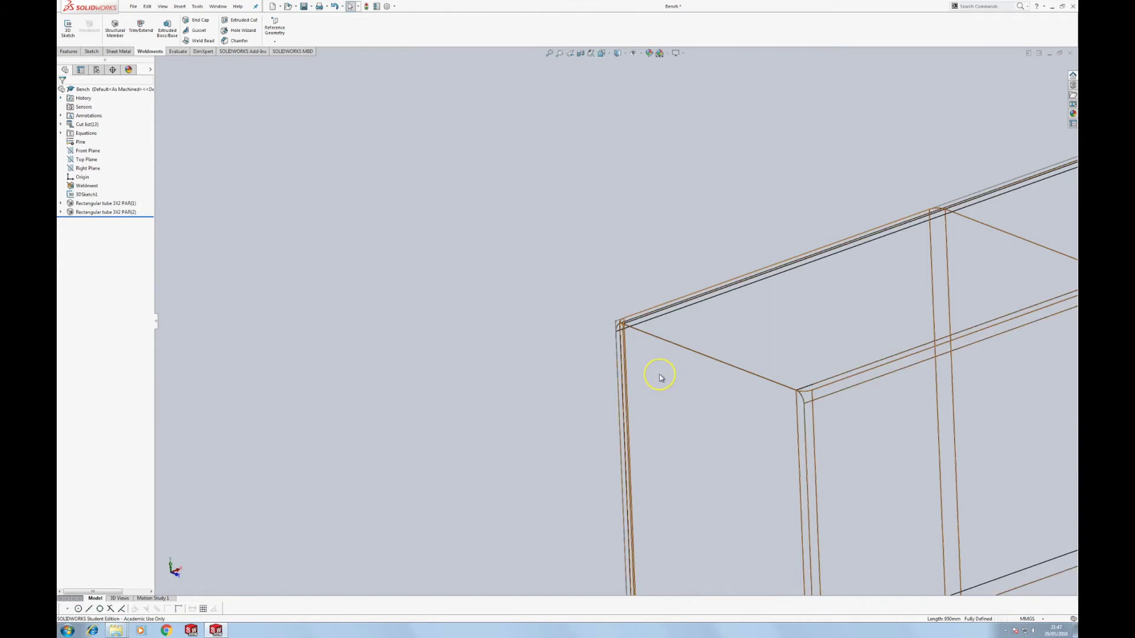
key("f")
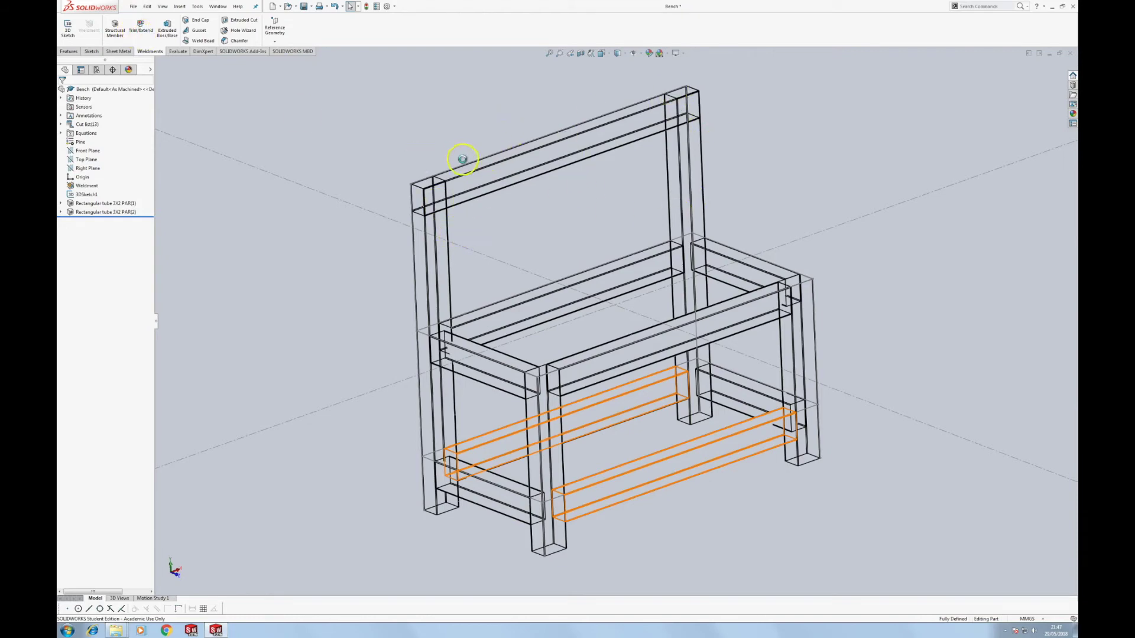
left_click(139, 28)
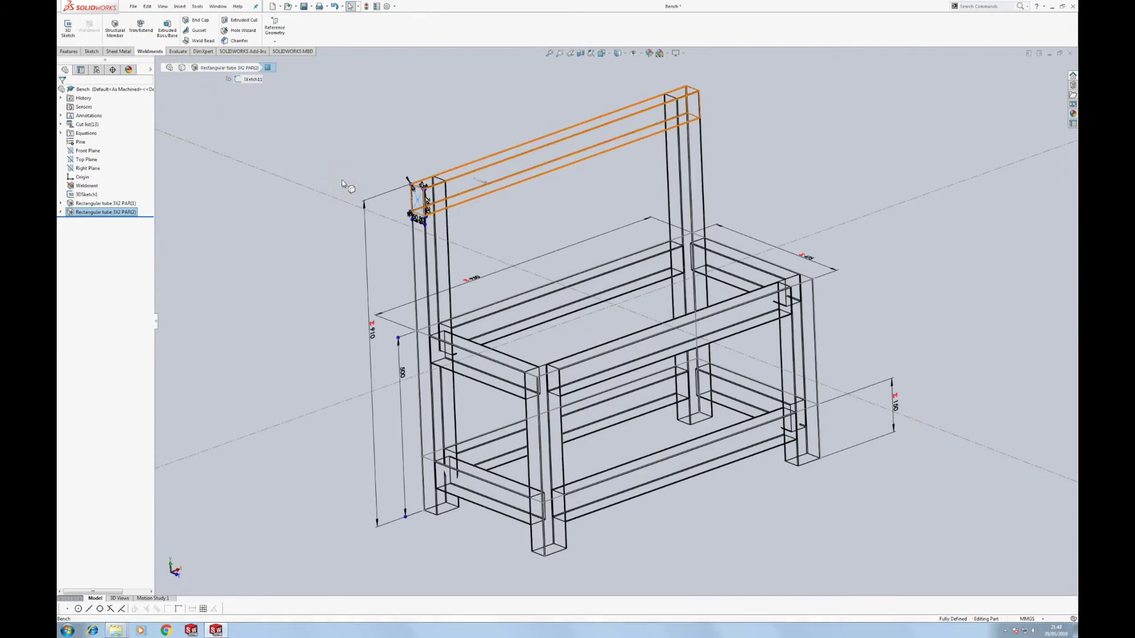
key("Escape")
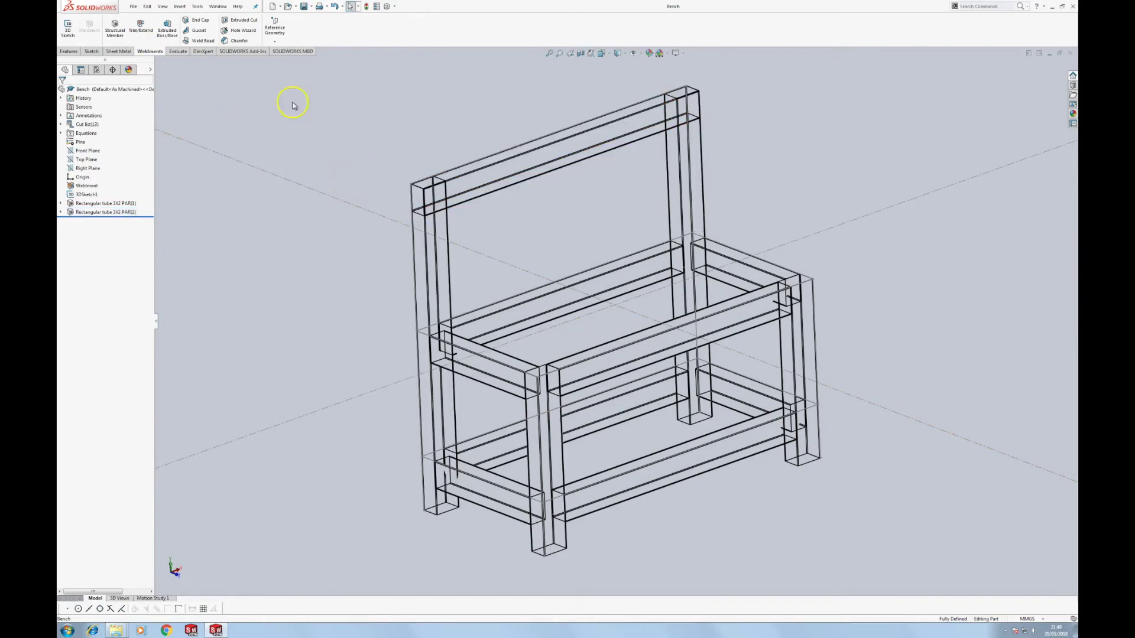
Trim the top backrest rail against both rear uprights, keeping the rail with weld gap turned off
left_click(140, 28)
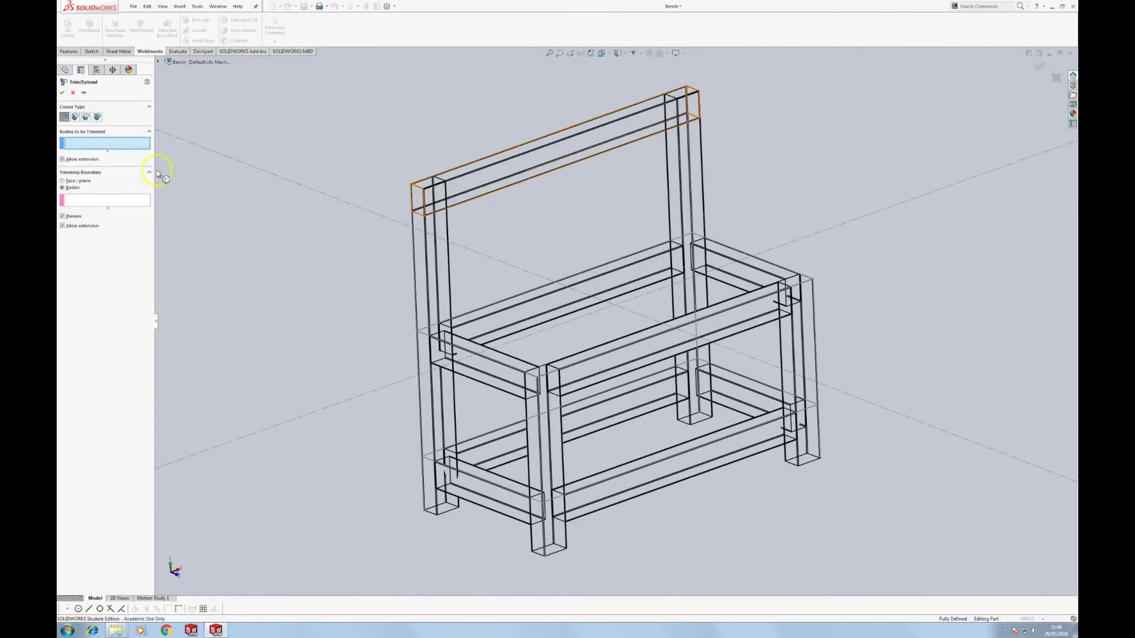
left_click(486, 177)
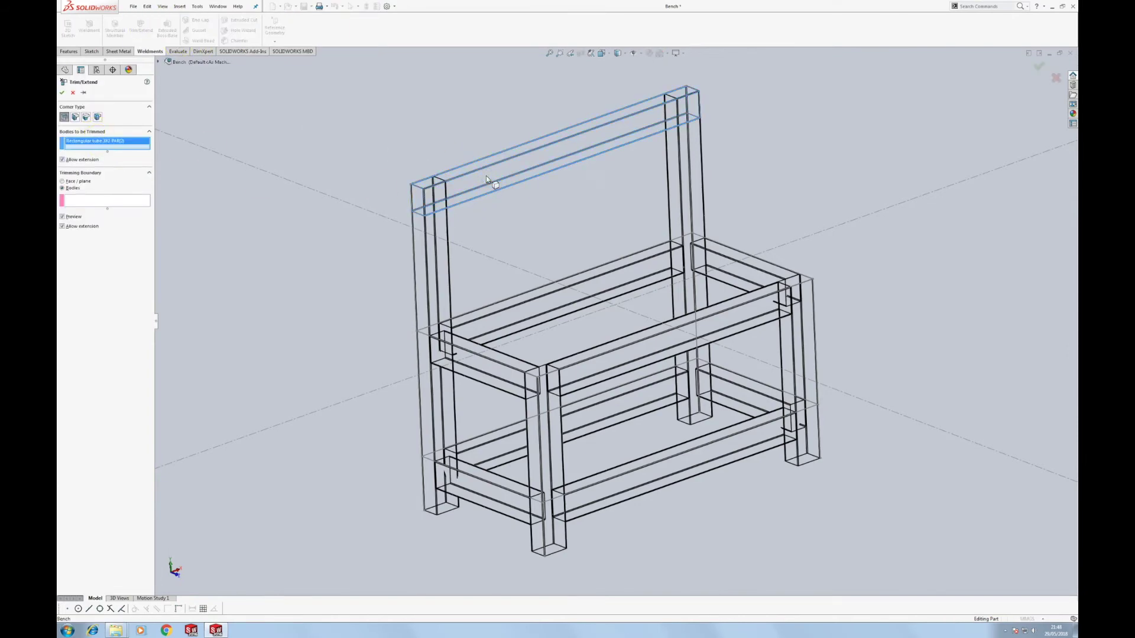
left_click(94, 201)
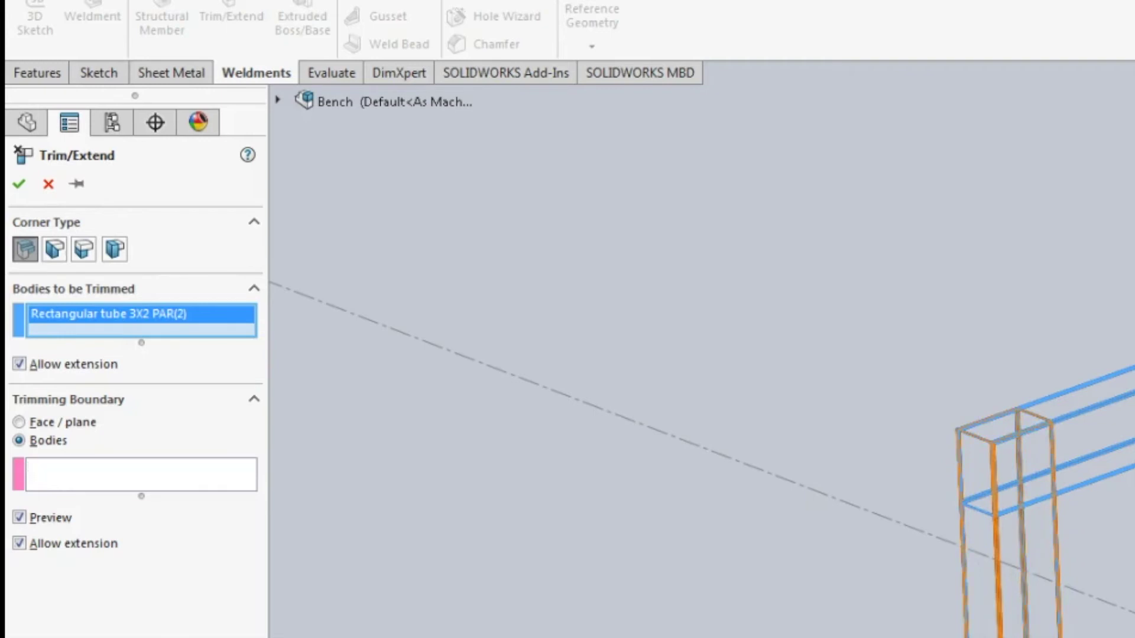
left_click(1021, 532)
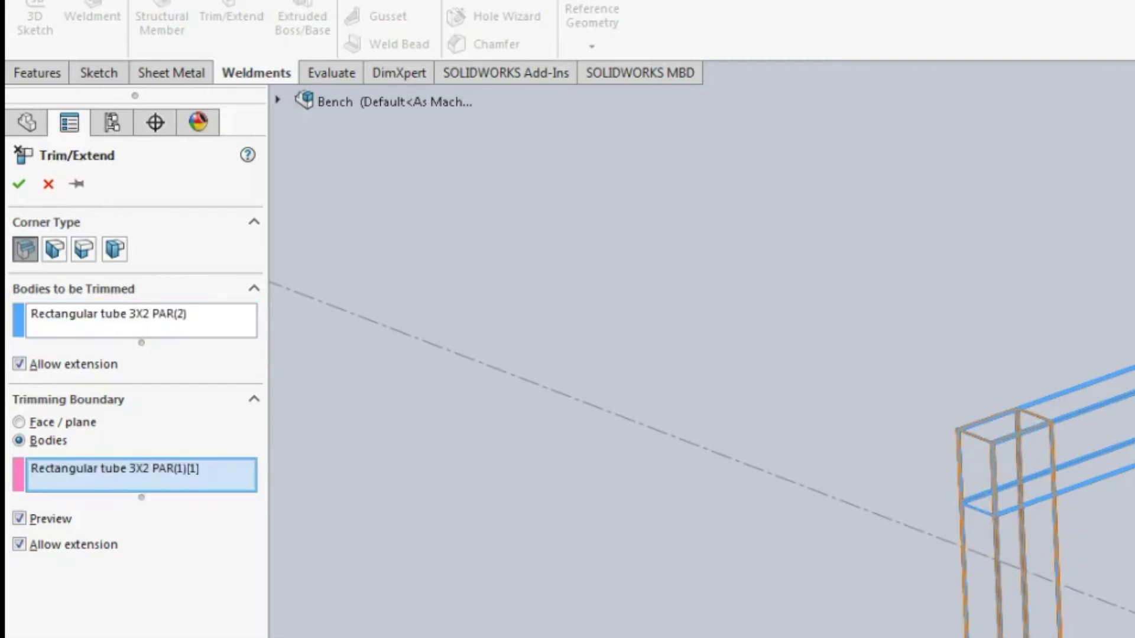
left_click(1005, 567)
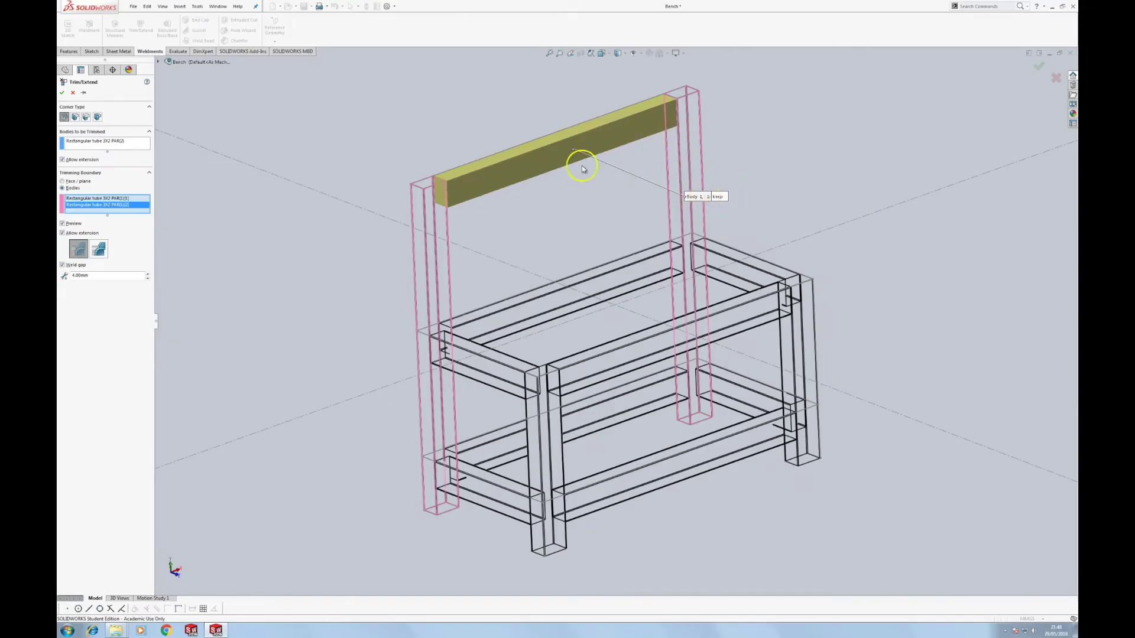
left_click(719, 199)
left_click(719, 199)
left_click(720, 199)
left_click(62, 266)
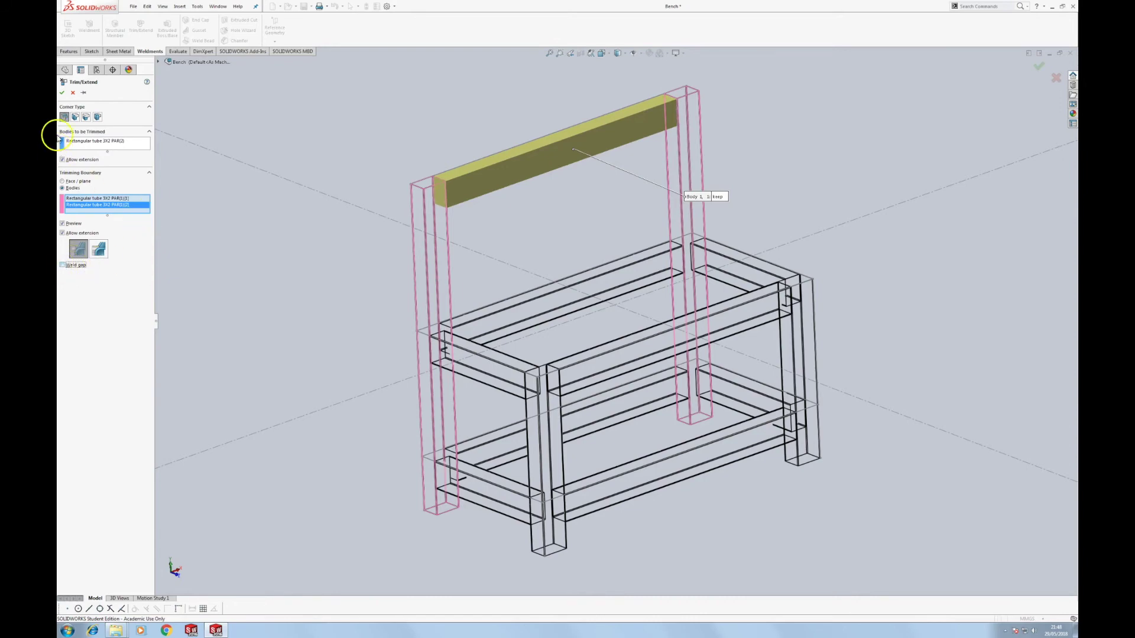
left_click(62, 93)
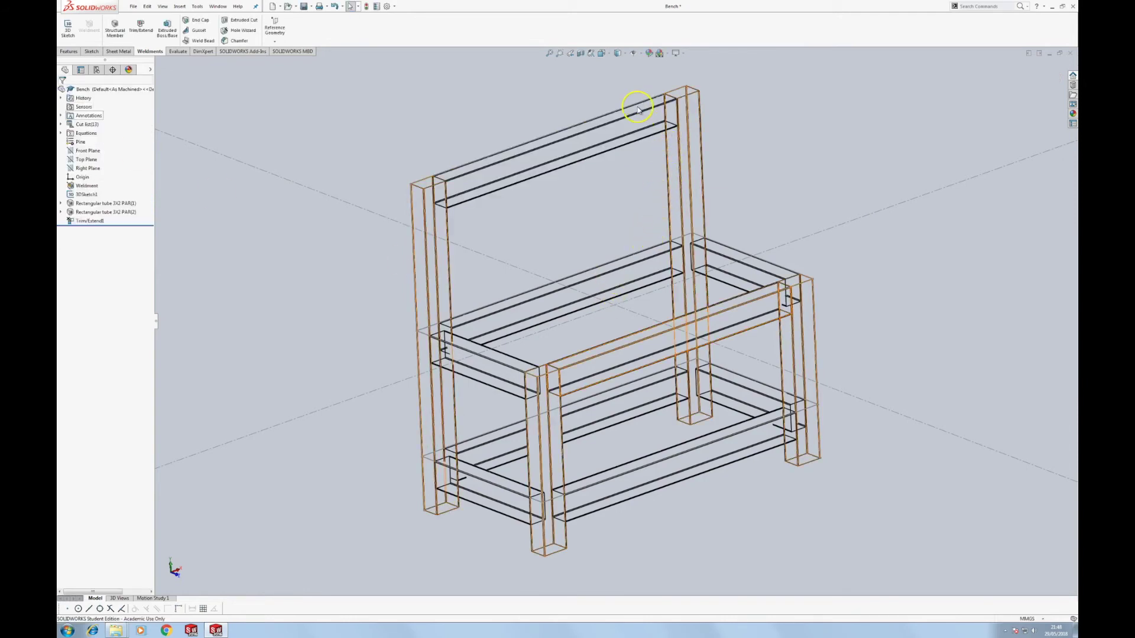
Switch the bench to Shaded With Edges and turn it to a three-quarter view
left_click(630, 54)
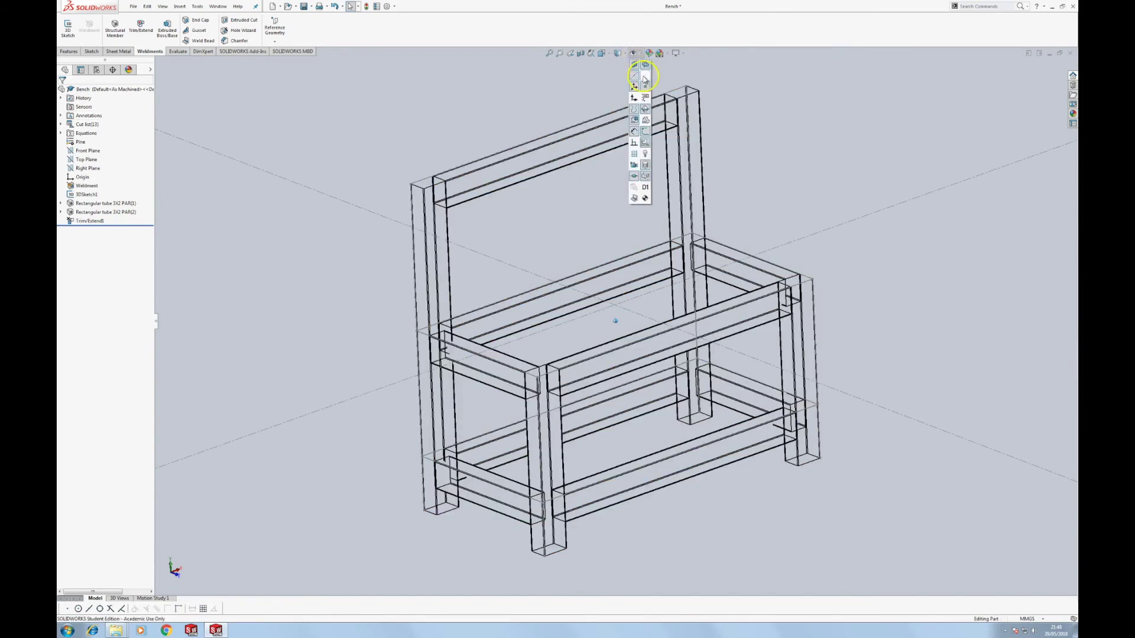
left_click(618, 53)
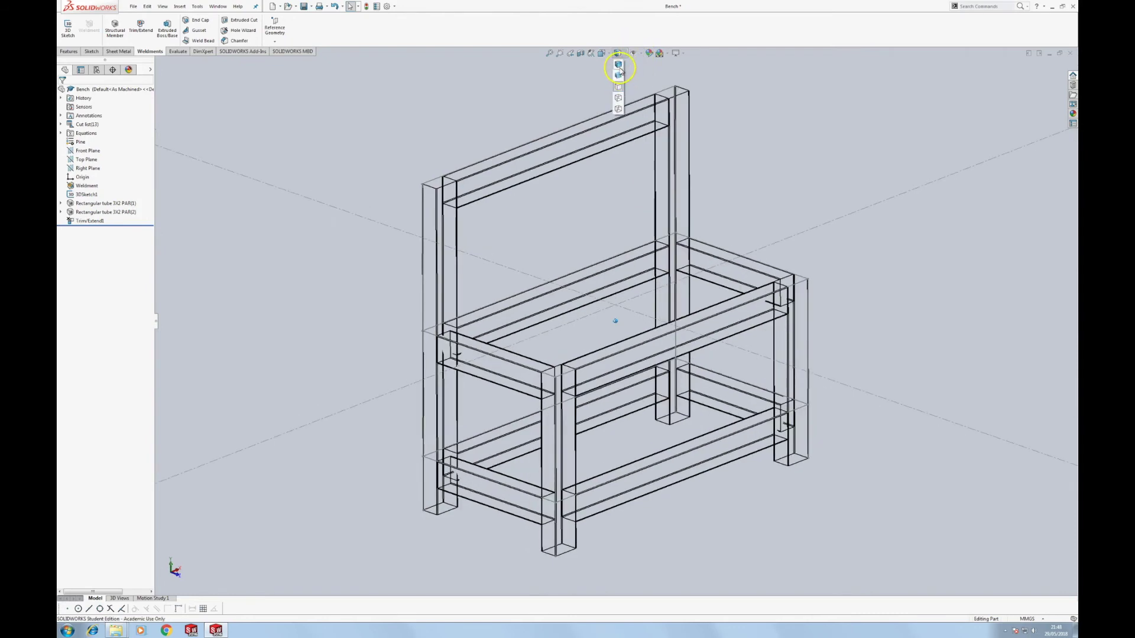
left_click(619, 75)
key("Up")
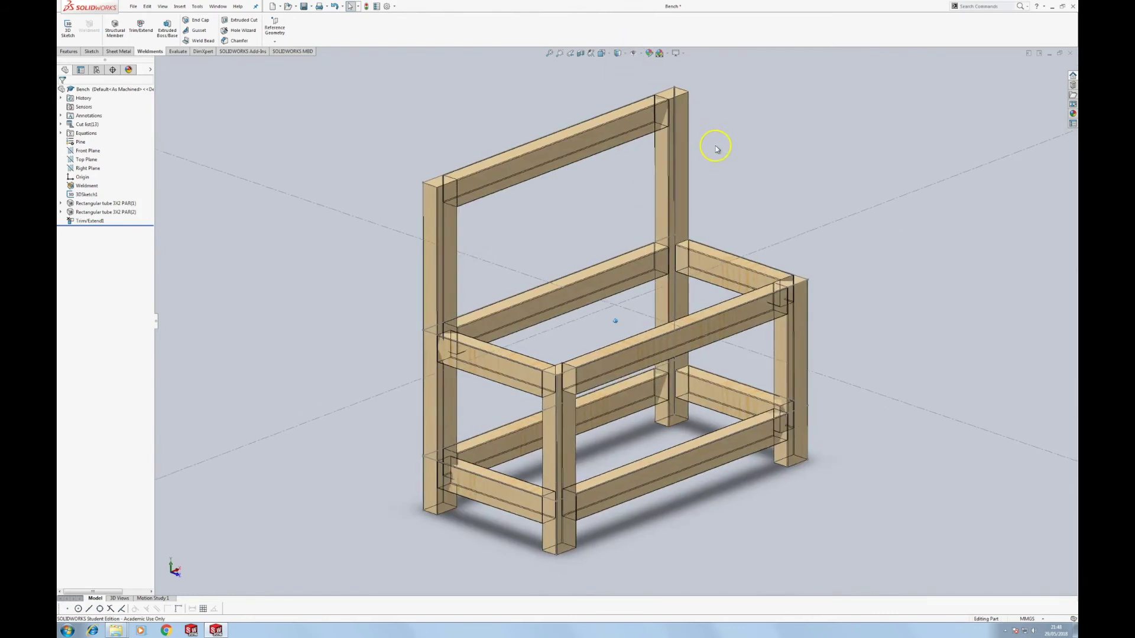
key("Left")
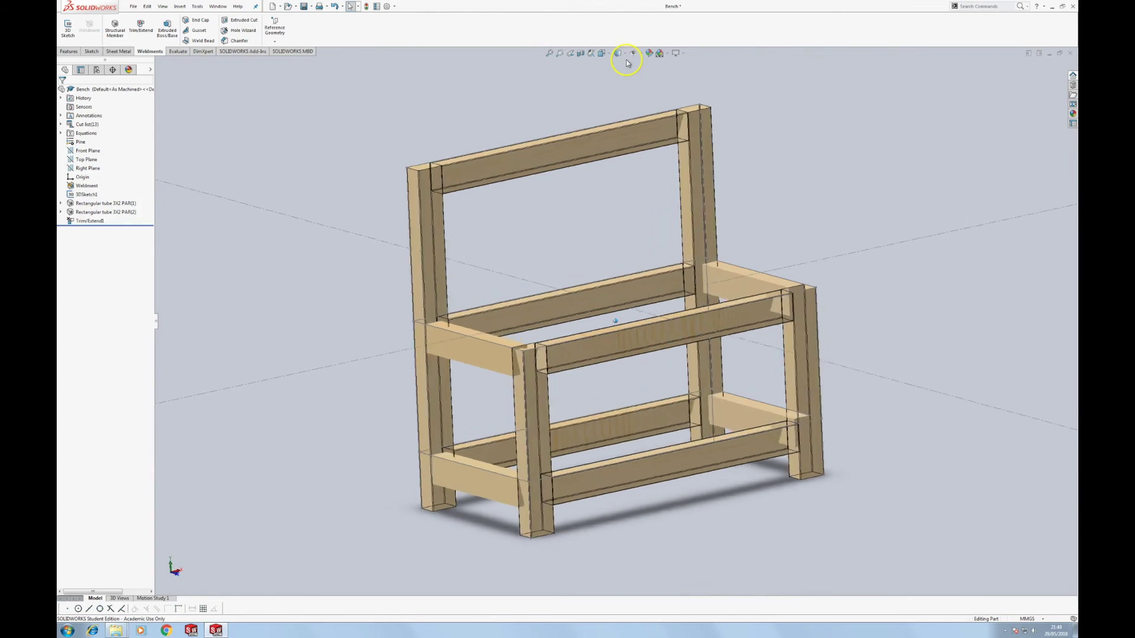
key("Left")
key("Left")
key("Left")
key("Left")
key("Left")
key("Left")
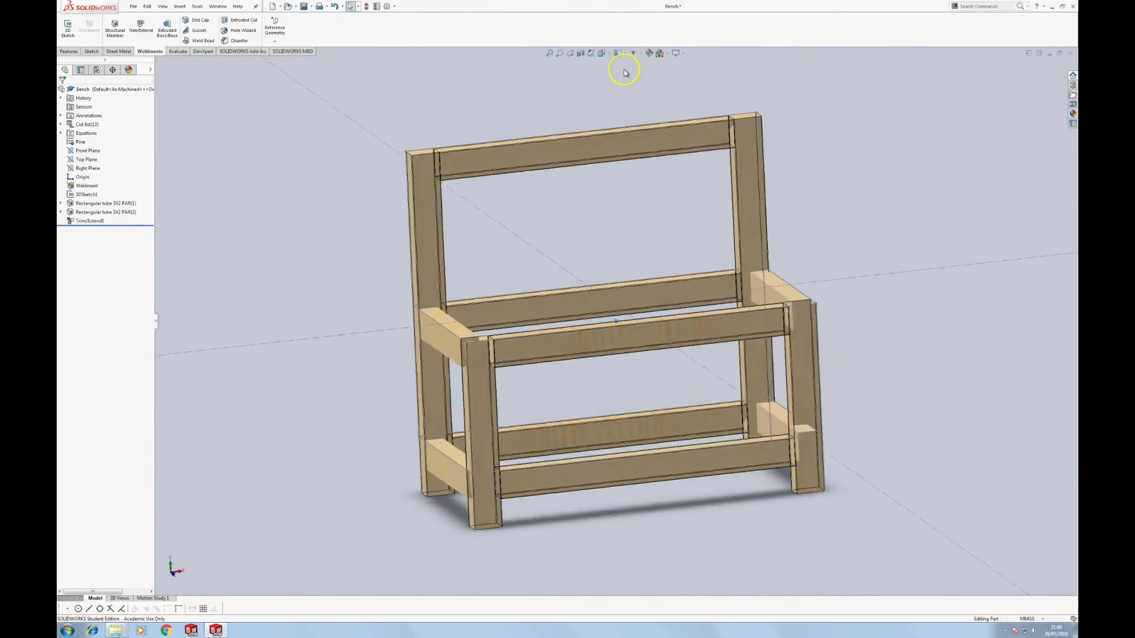
key("Left")
key("Left")
key("Left")
key("Left")
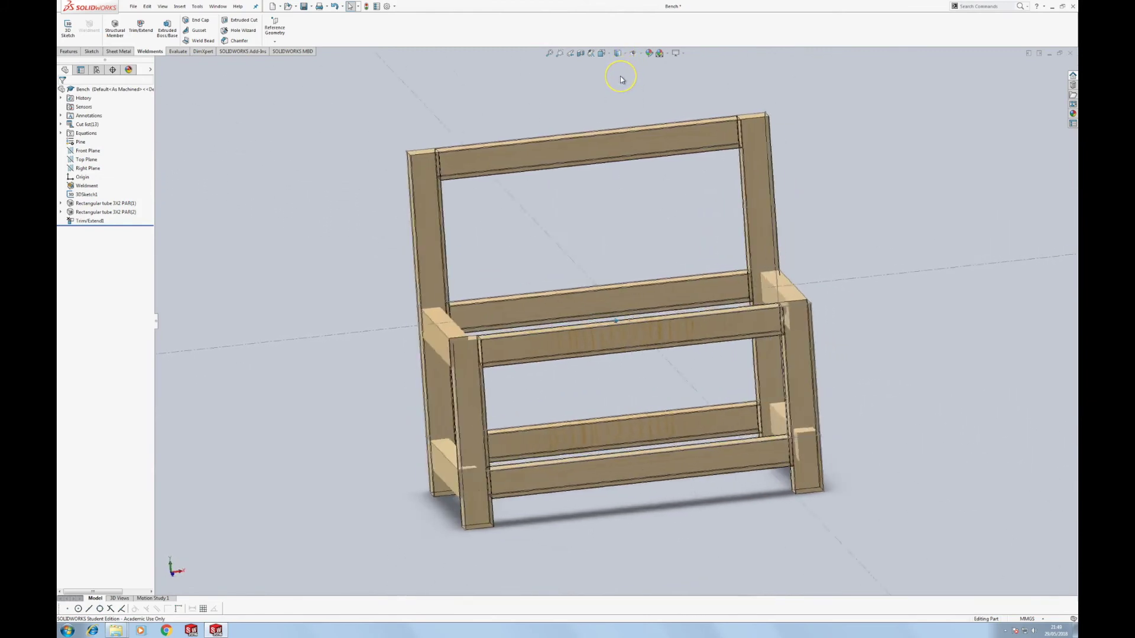
key("Left")
key("Left")
key("Left")
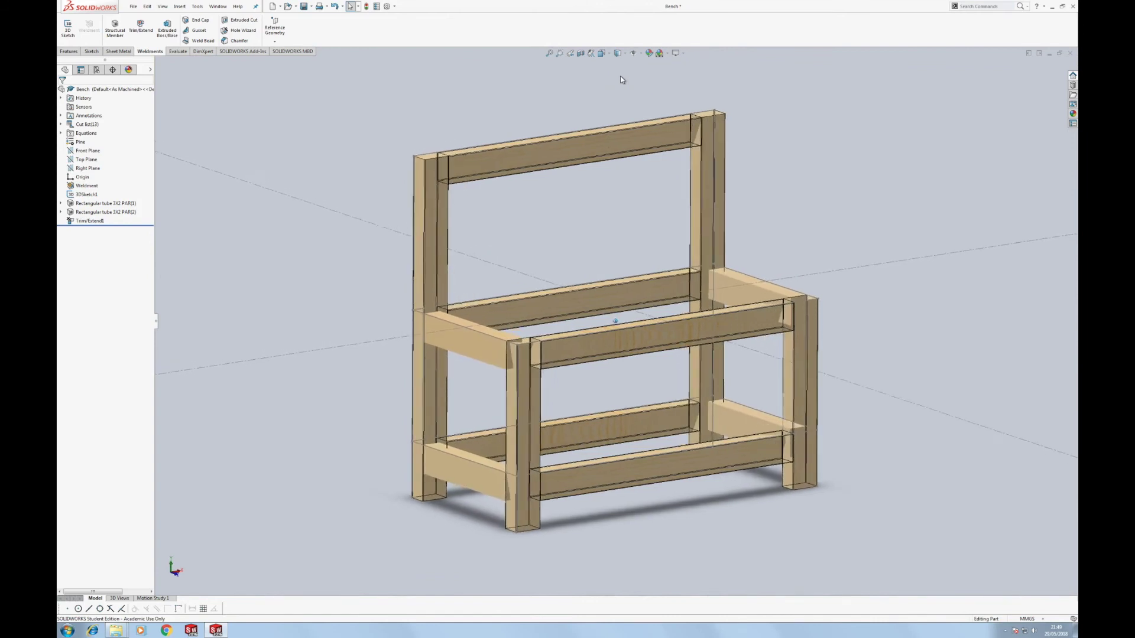
left_click_drag(577, 127, 198, 157)
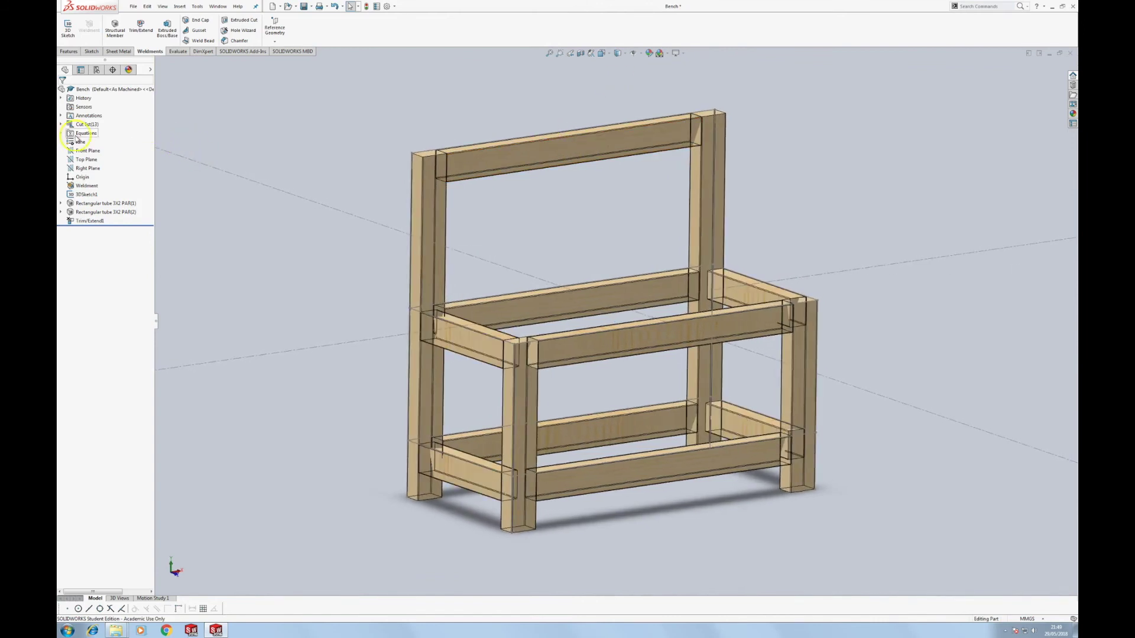
left_click(63, 123)
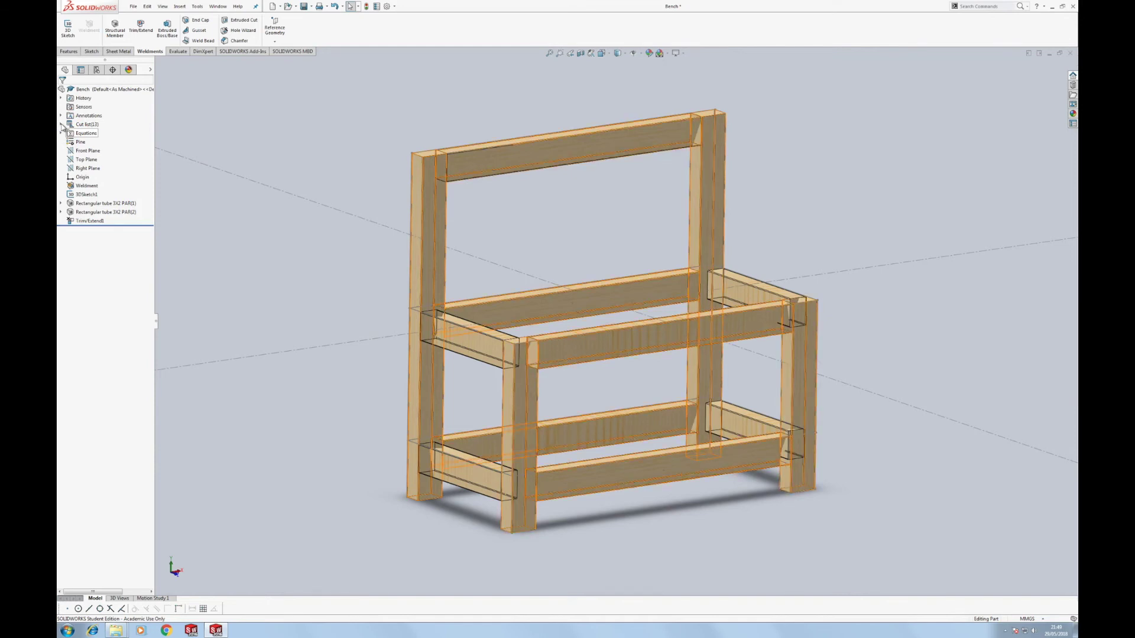
Expand the cut list and select the 3x2 PAR<1> group of rear uprights
left_click(61, 124)
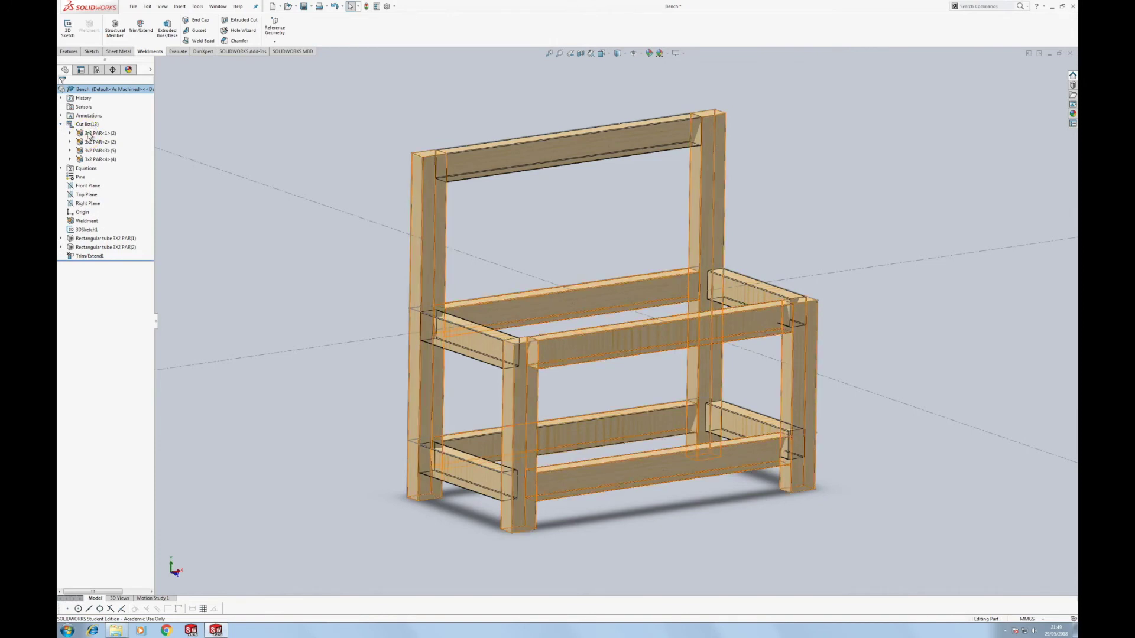
left_click(90, 134)
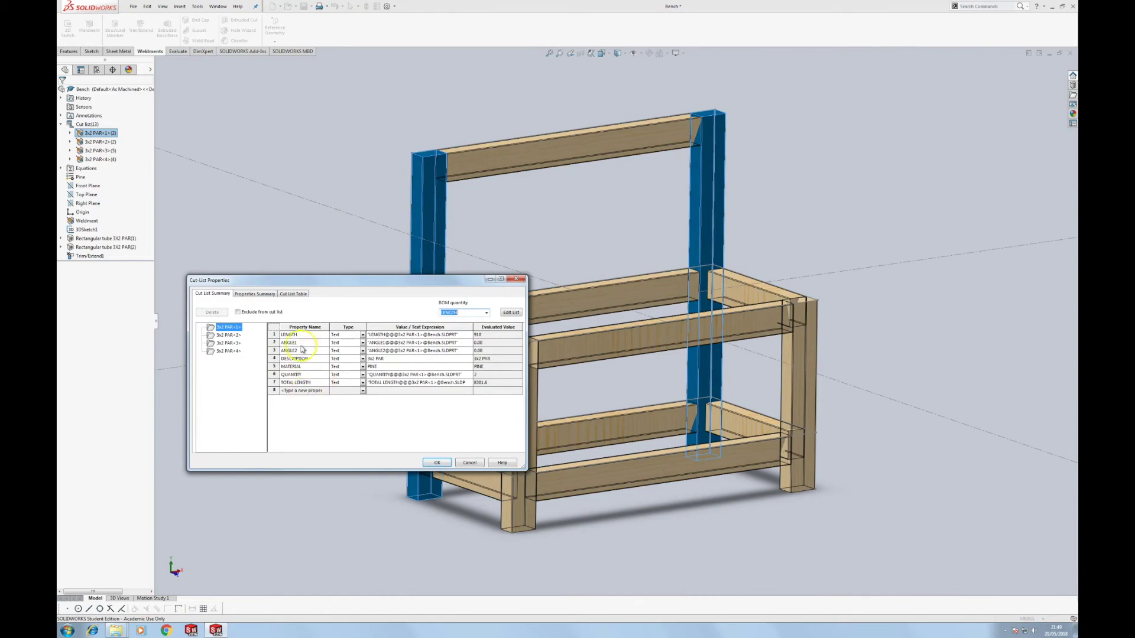
Give cut-list item 3x2 PAR<1> a PART NAME property of REAR UPRIGHT
left_click_drag(340, 287, 214, 204)
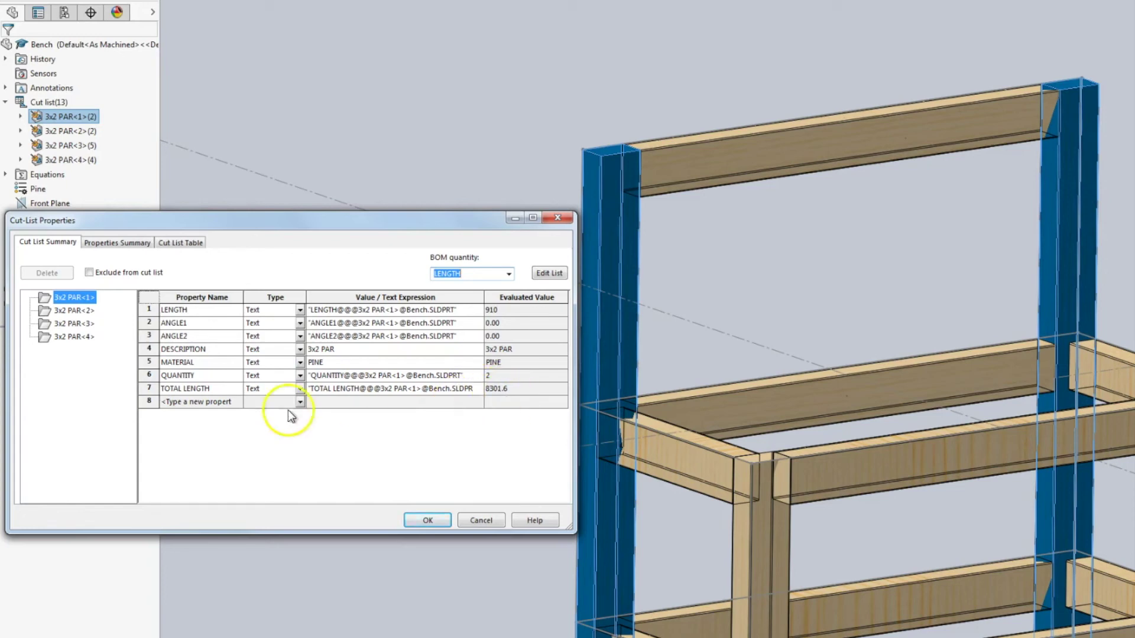
left_click(218, 402)
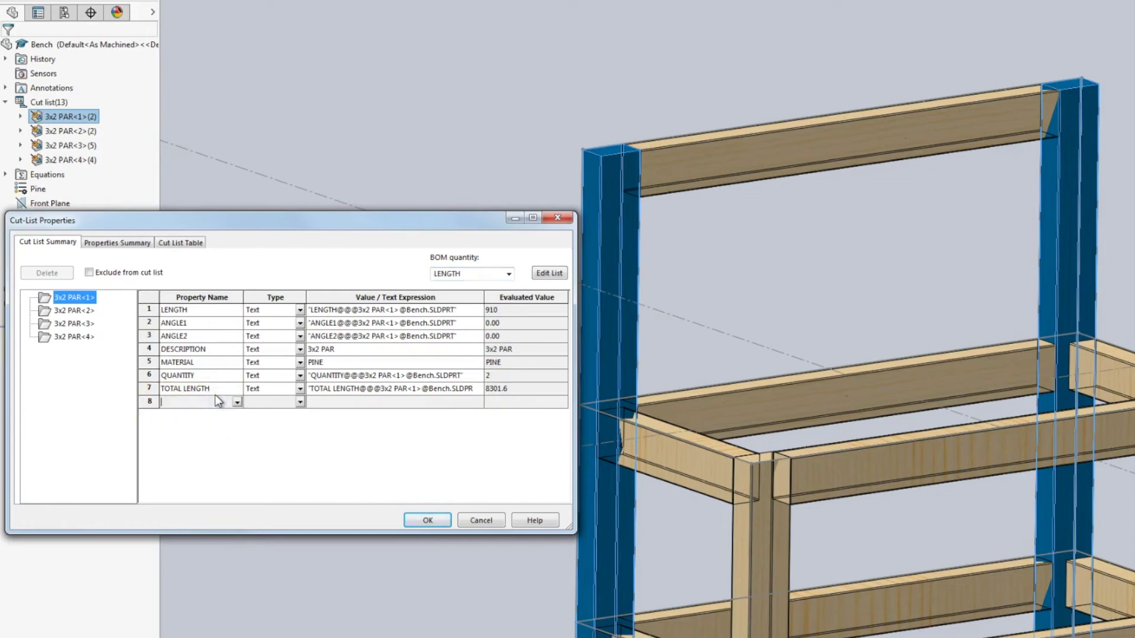
type("PART NAME")
key("Tab")
key("Tab")
type("REAR")
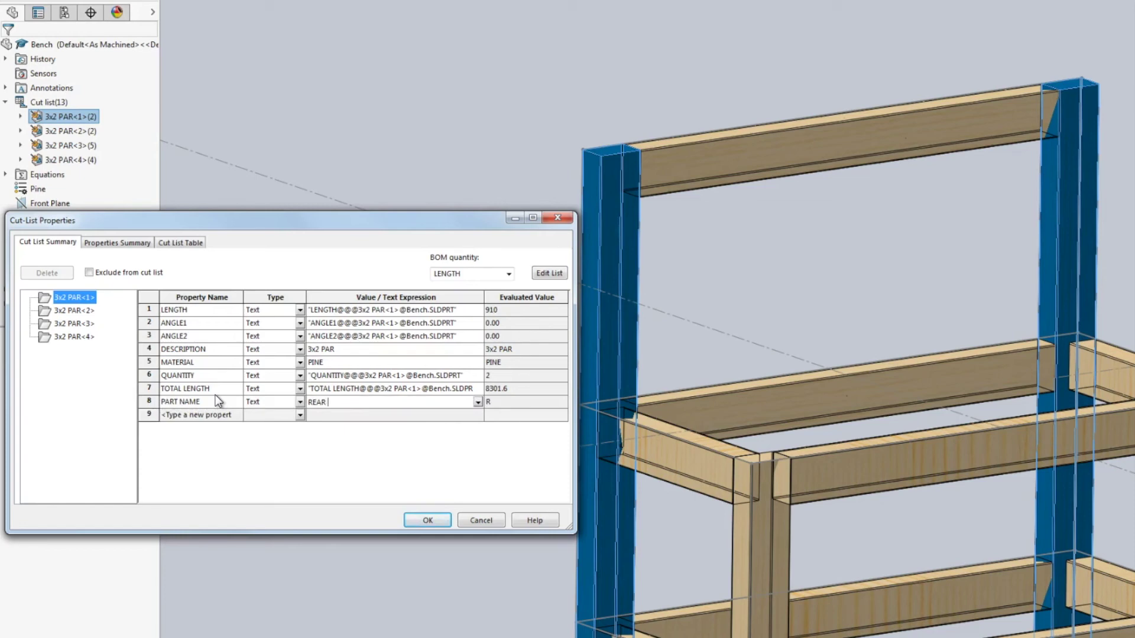
type(" UPRIGHT")
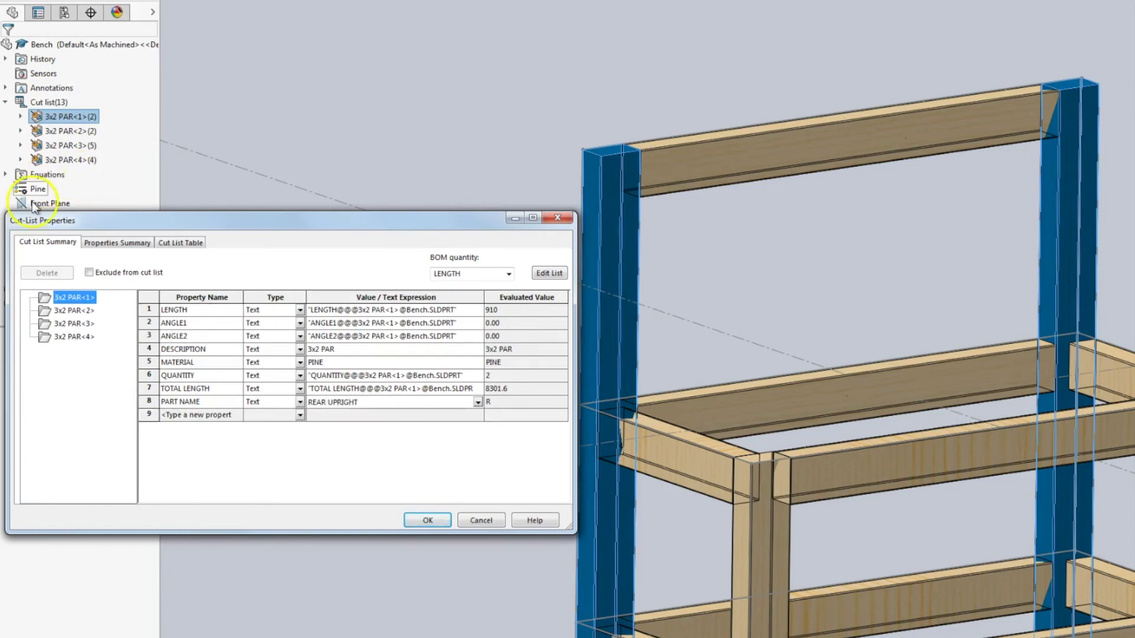
left_click(80, 298)
Give cut-list item 3x2 PAR<2> a PART NAME property of FRONT UPRIGHT
left_click(79, 311)
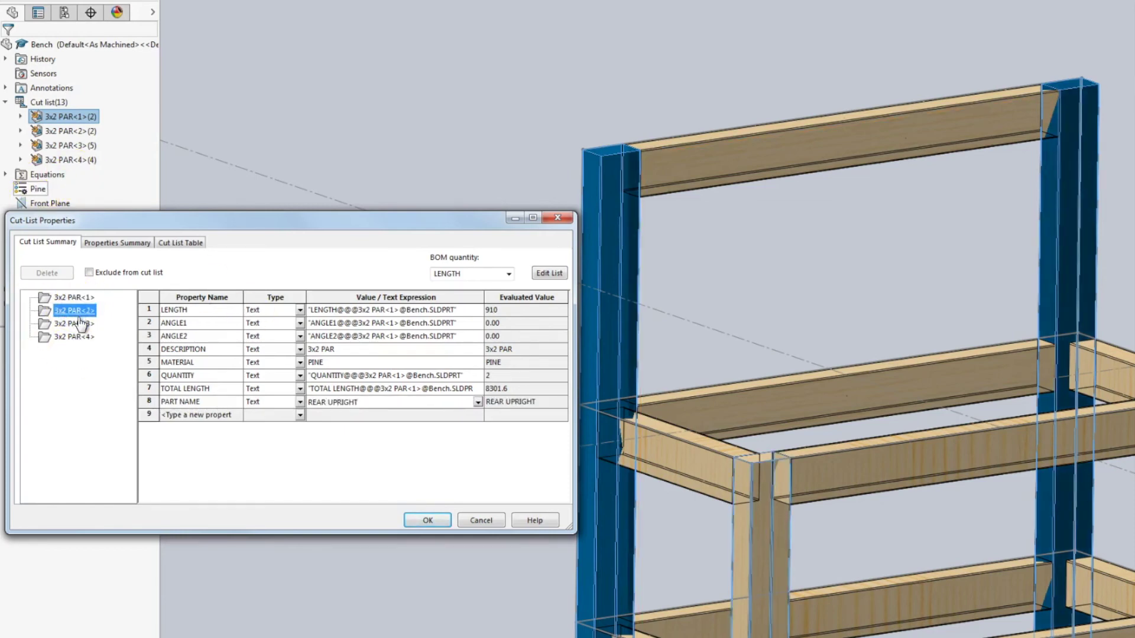
left_click(218, 404)
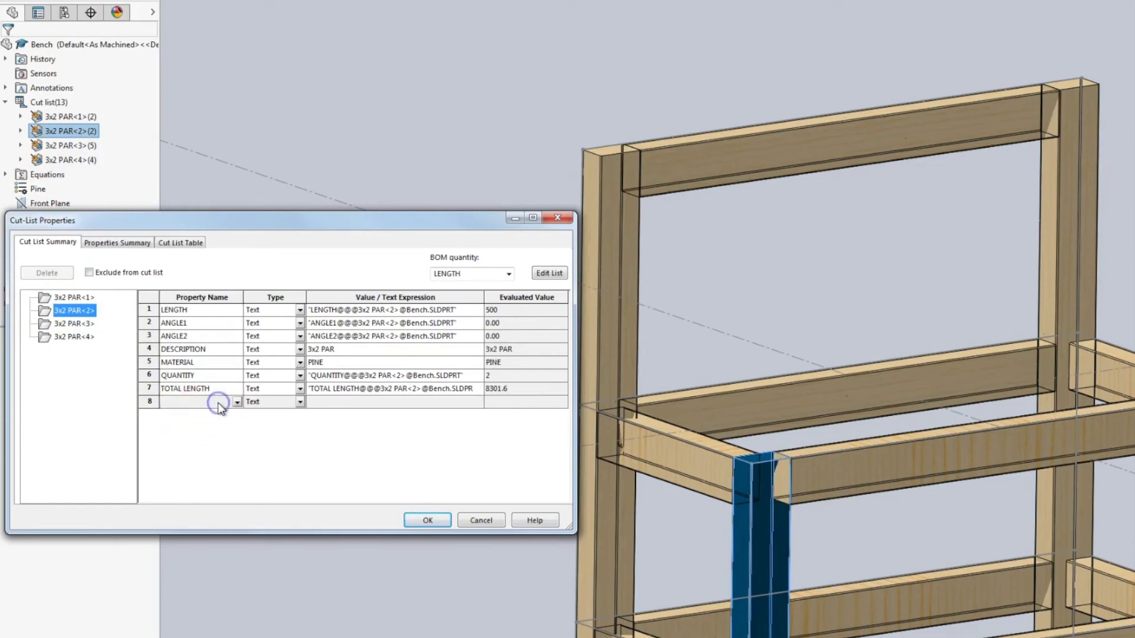
type("PART NAME")
key("Tab")
key("Tab")
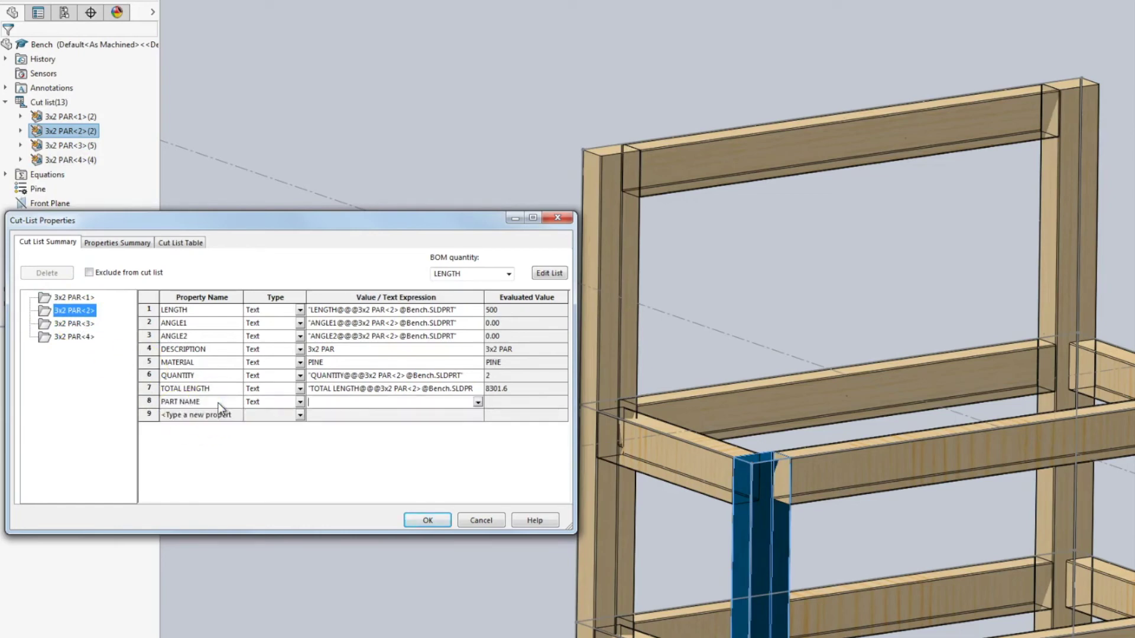
type("FRO")
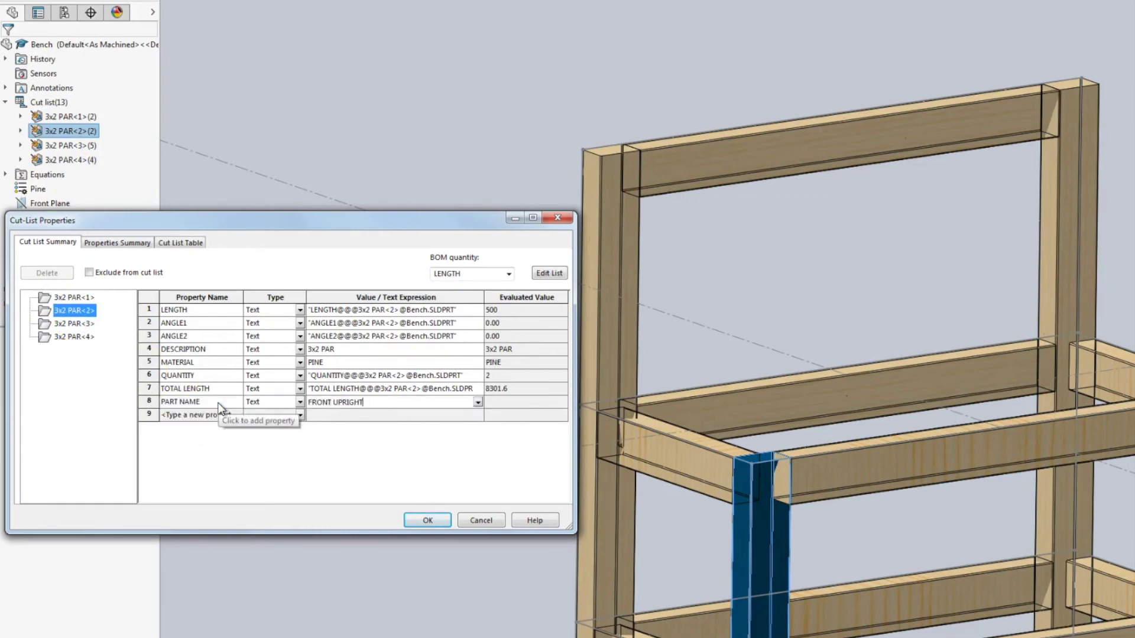
type("NT UPRIGHT")
left_click(74, 323)
Set the PART NAME of cut-list item 3x2 PAR<3> to MAIN MEMBER
left_click(196, 417)
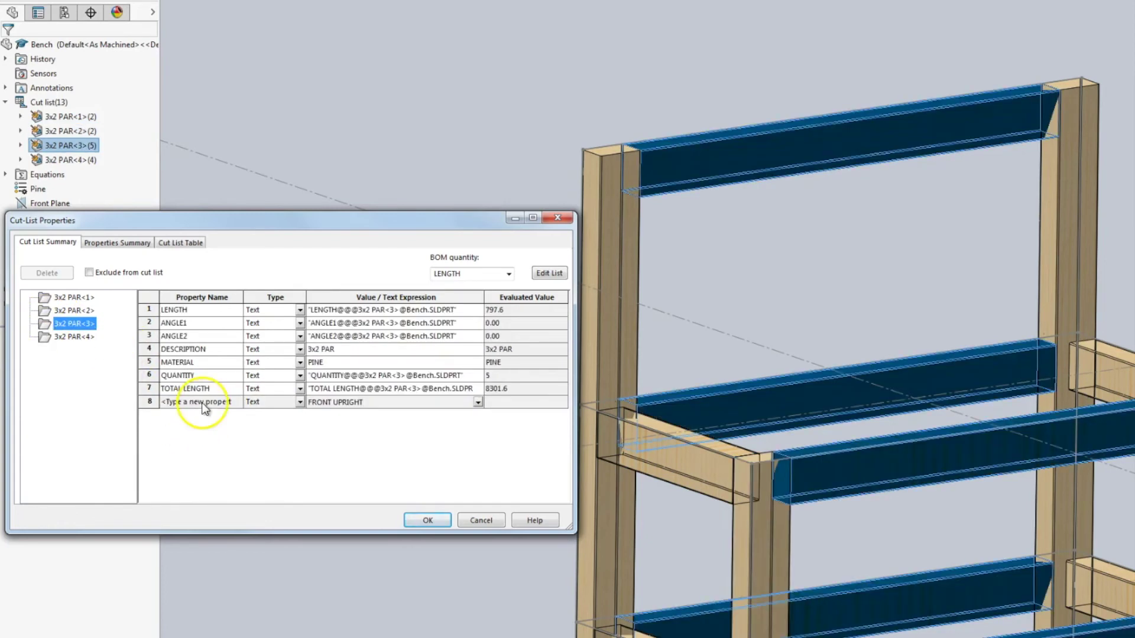
left_click(201, 402)
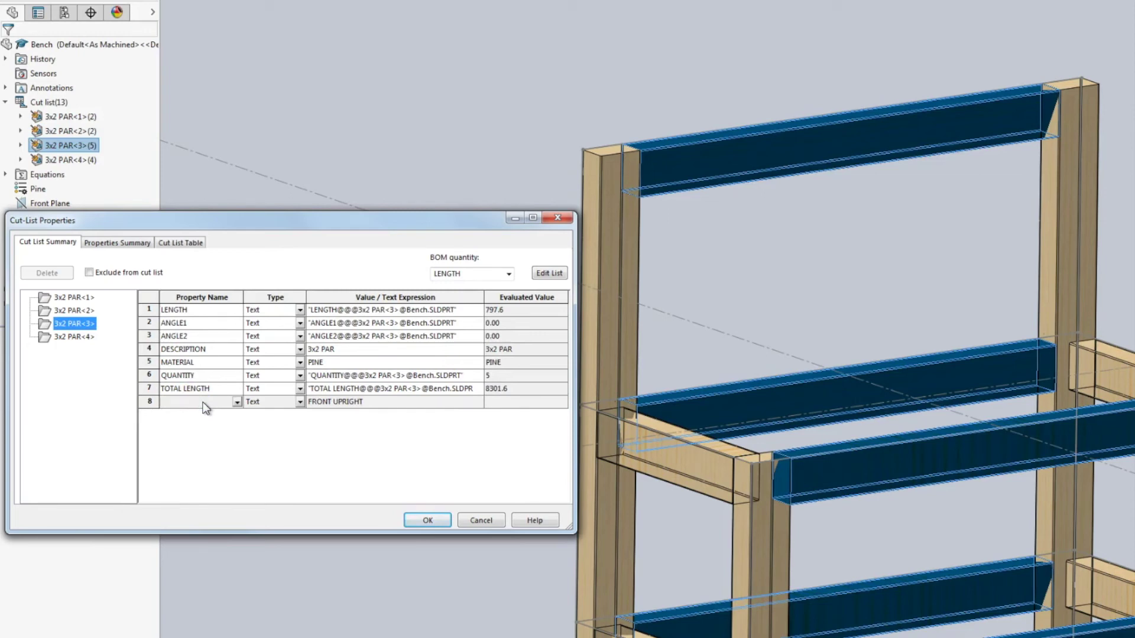
type("PART NAME")
key("Tab")
left_click(393, 403)
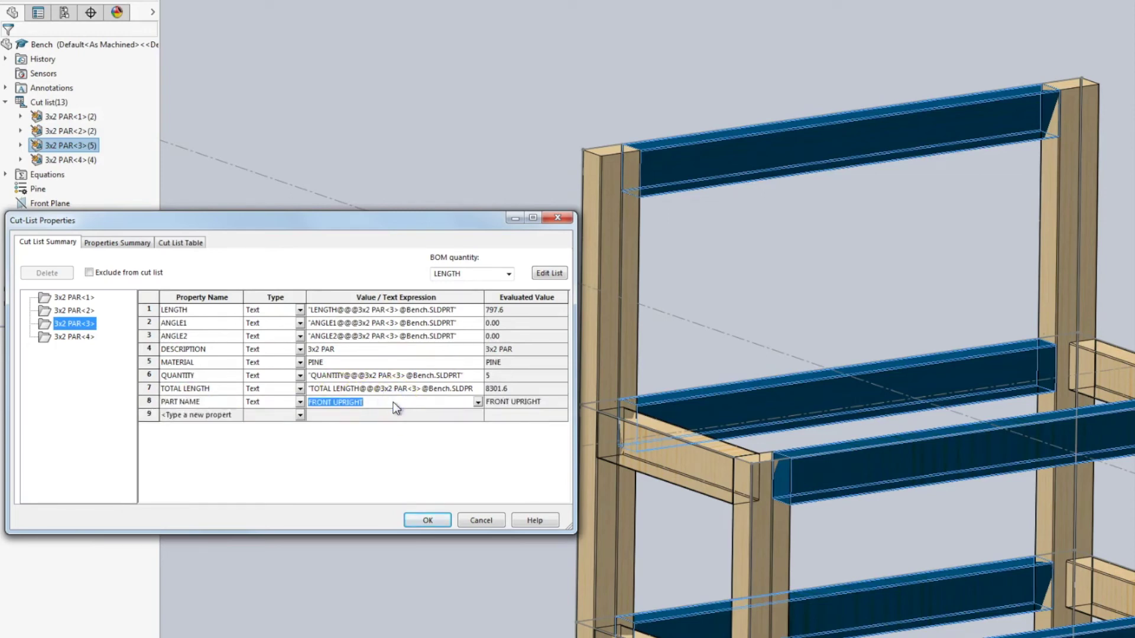
type("CROSS ME")
key("BackSpace")
key("BackSpace")
key("BackSpace")
key("BackSpace")
key("BackSpace")
key("BackSpace")
key("BackSpace")
key("BackSpace")
type("MAIN MEMBER")
left_click(37, 328)
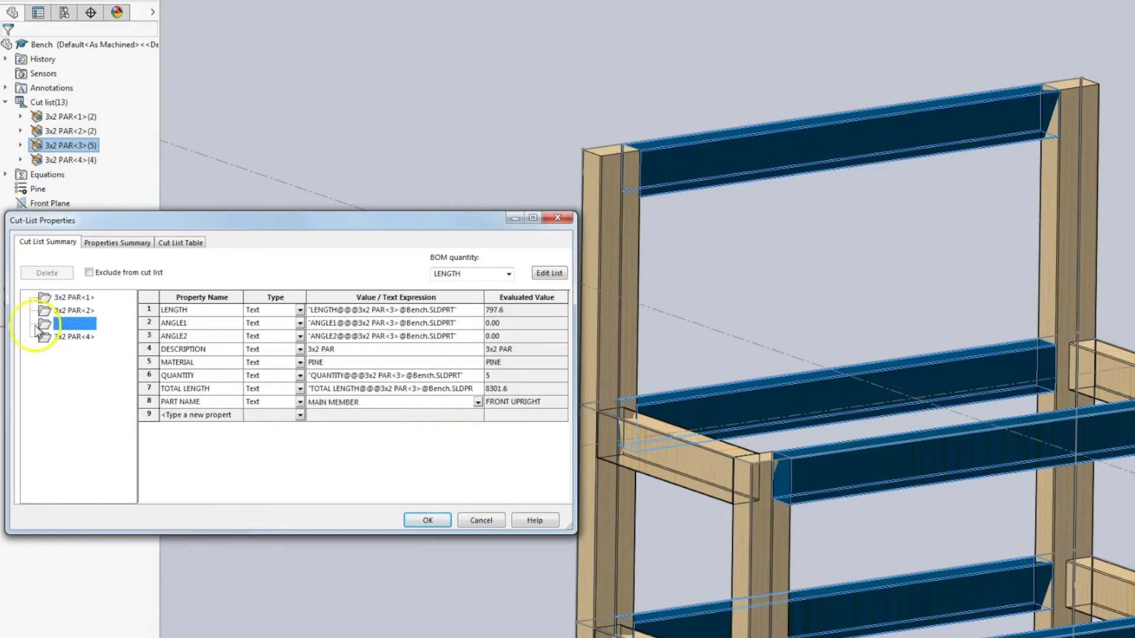
Set 3x2 PAR<4>'s PART NAME to CROSS MEMBER, review the names, and close Cut-List Properties
left_click(74, 336)
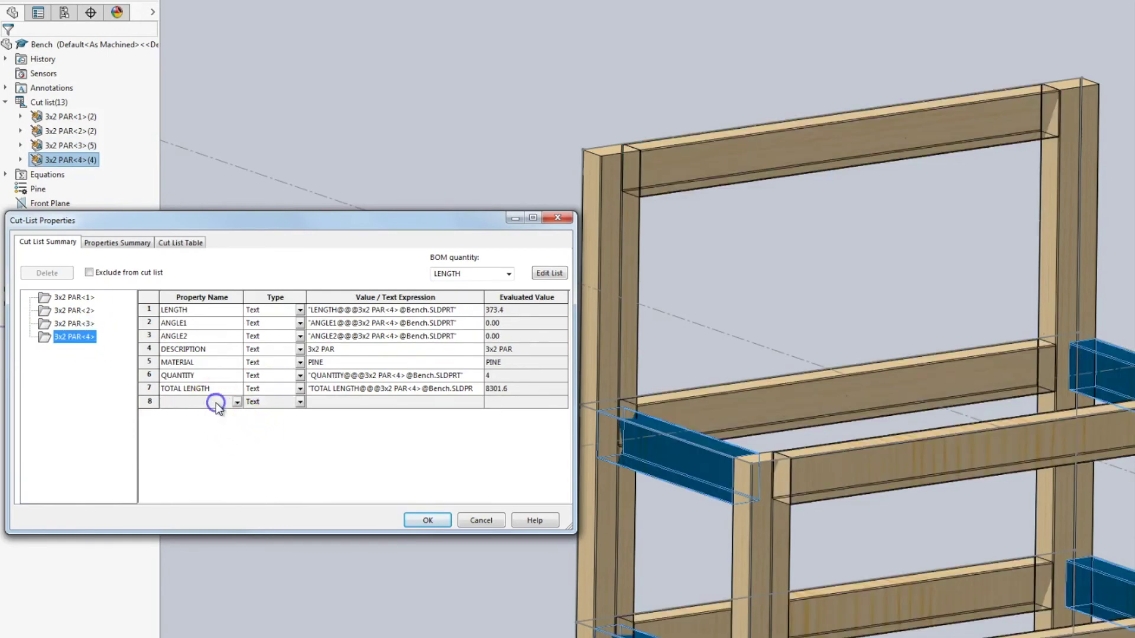
type("PART NAME")
key("Tab")
type("CROSS MEMBE")
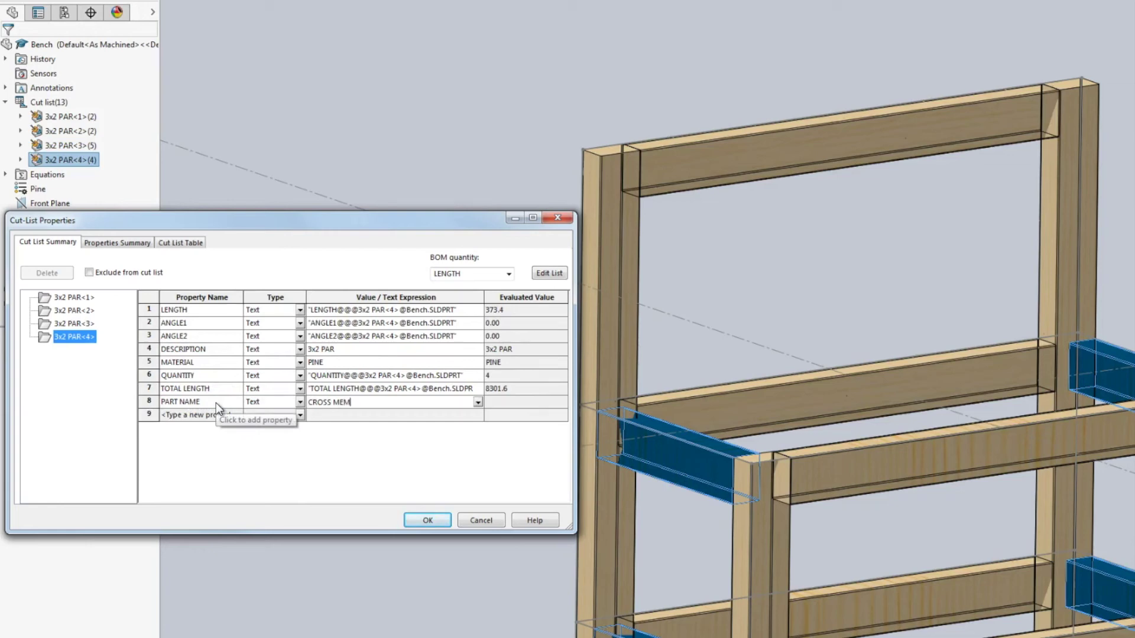
left_click(71, 311)
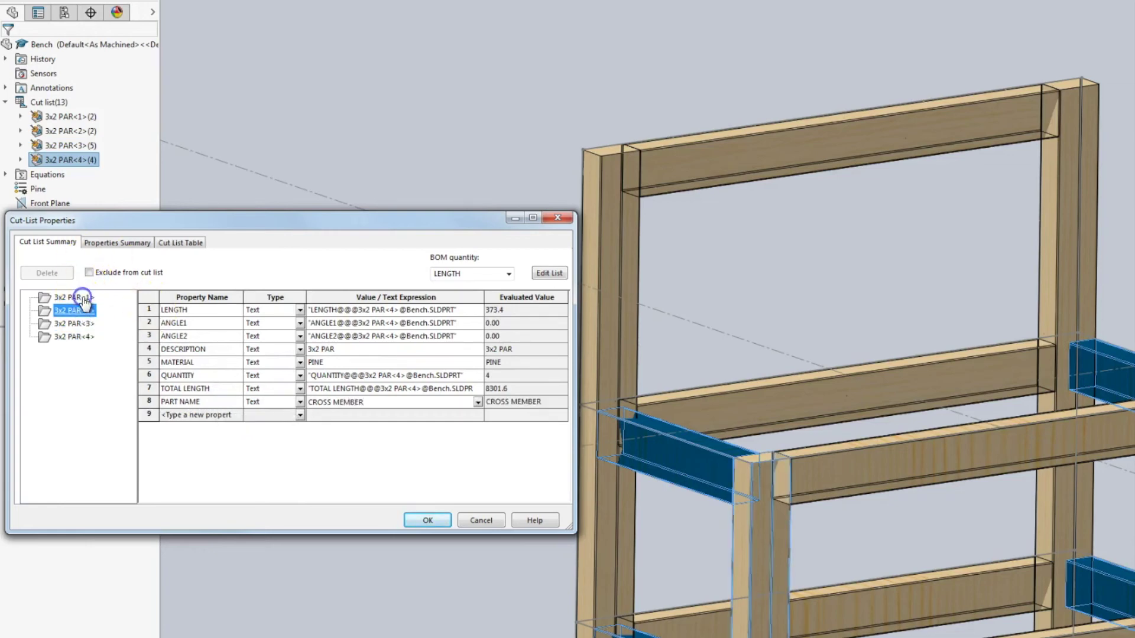
left_click(83, 298)
left_click(372, 407)
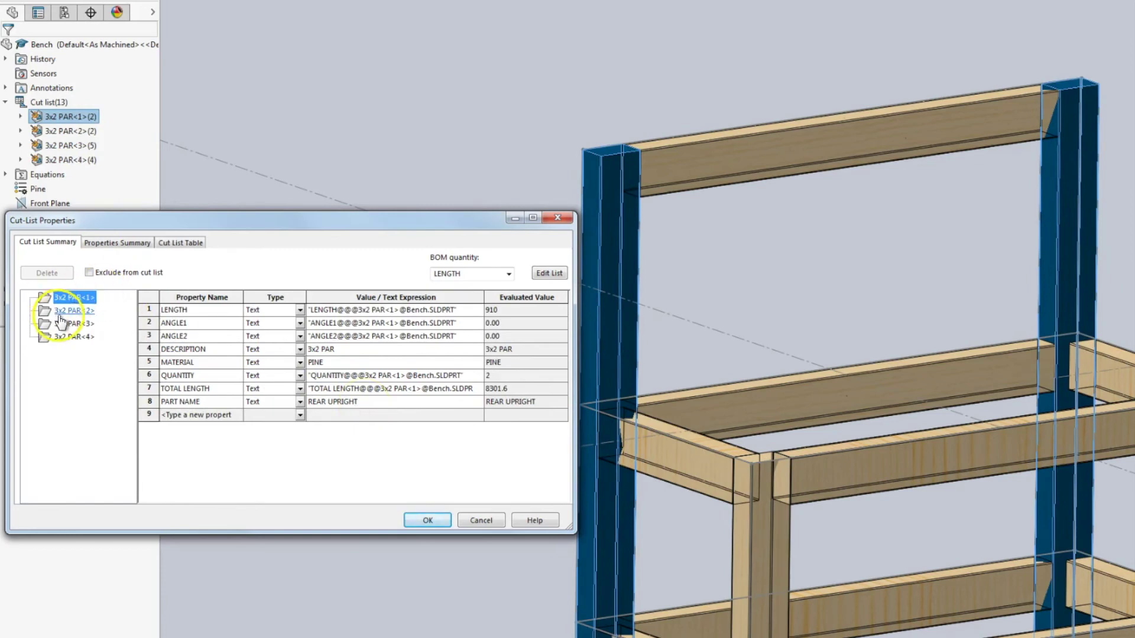
left_click(62, 312)
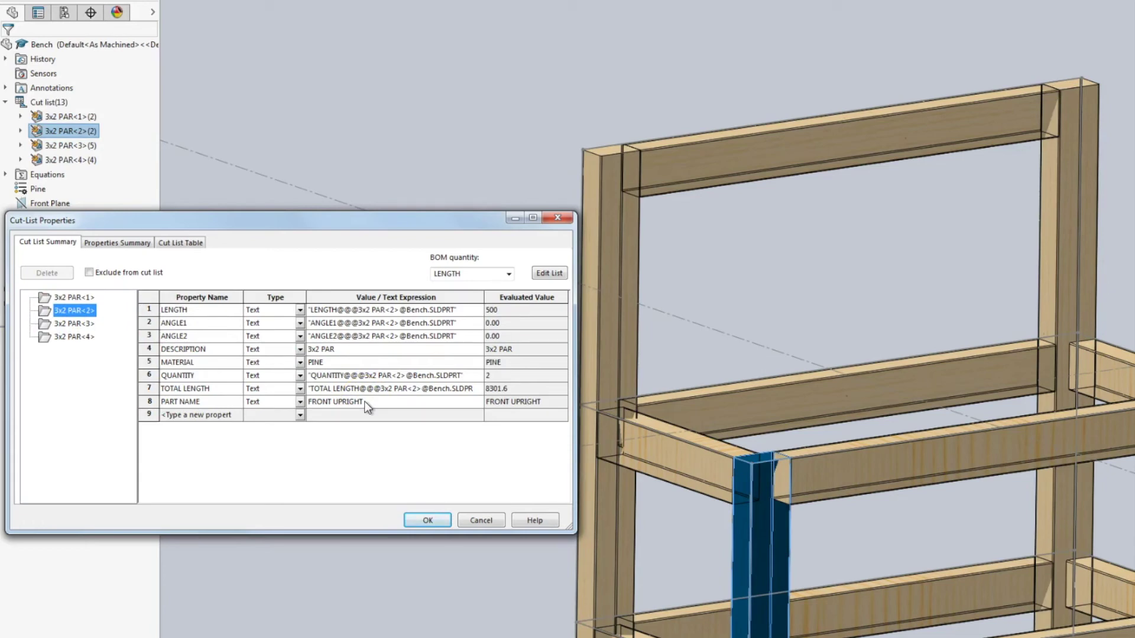
left_click(441, 528)
left_click(429, 522)
Save the Bench part
left_click(138, 7)
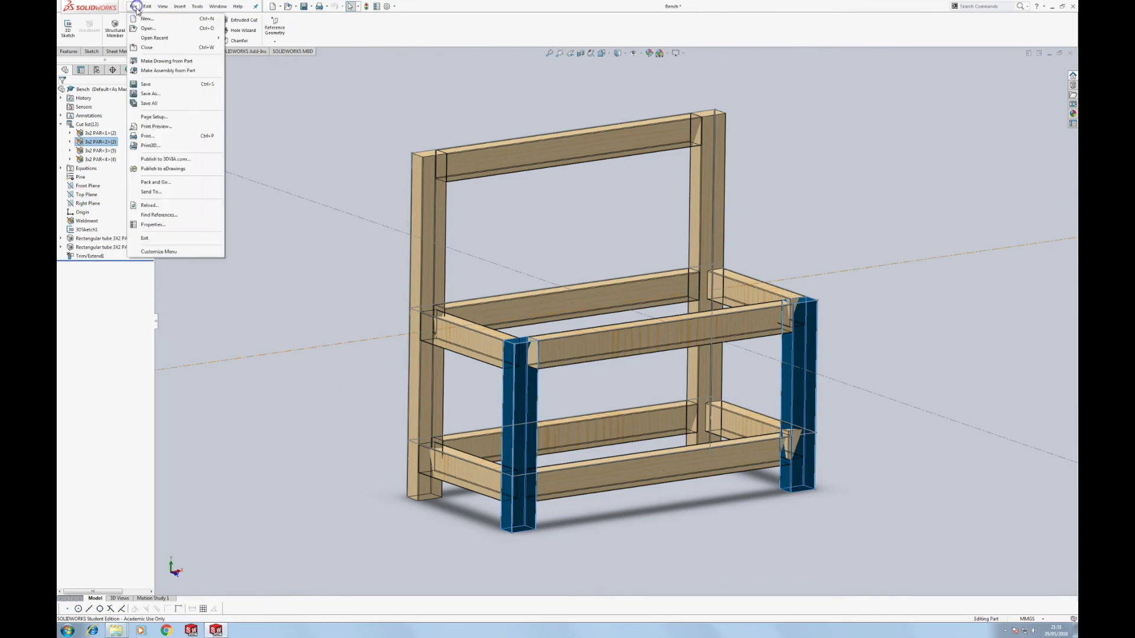
left_click(171, 87)
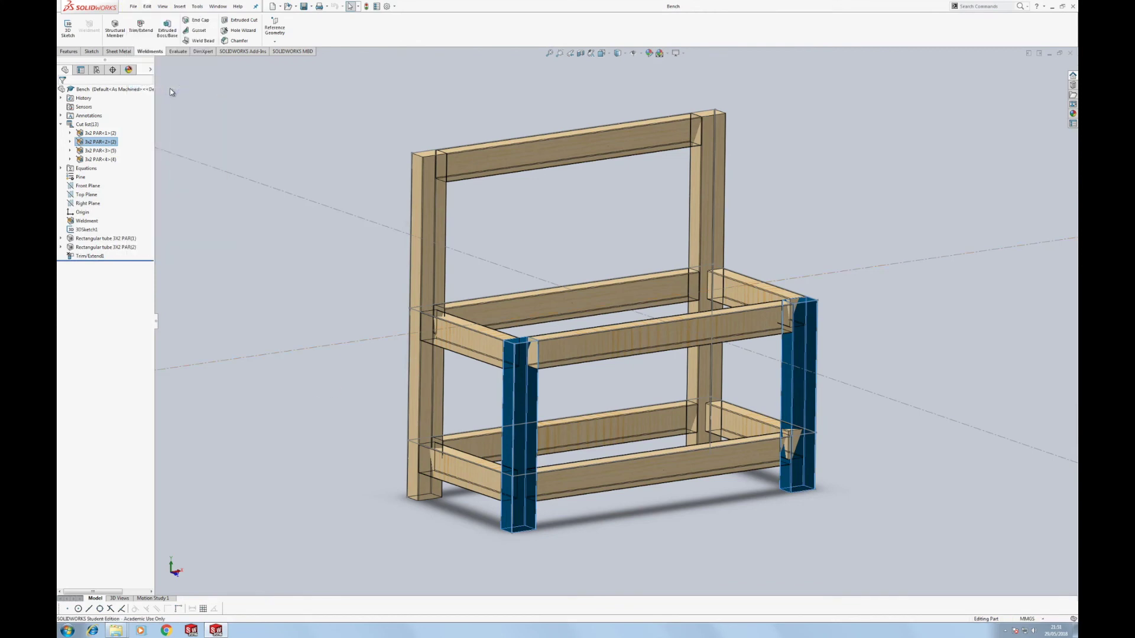
left_click(162, 28)
Make a new drawing from the Bench part using the Drawing template
left_click(133, 6)
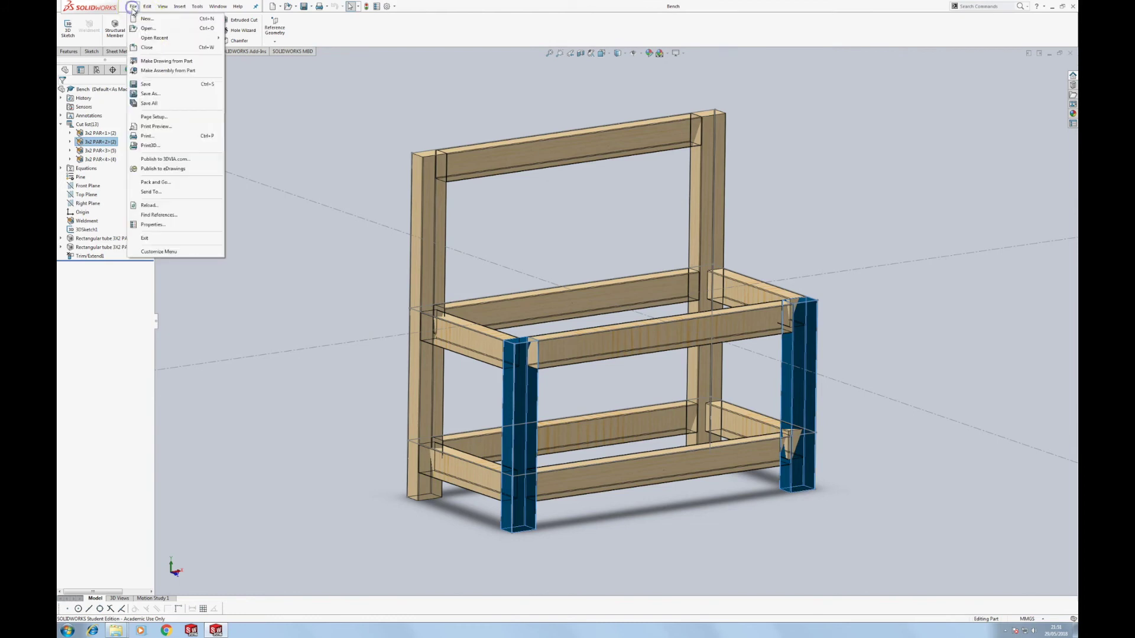
left_click(170, 61)
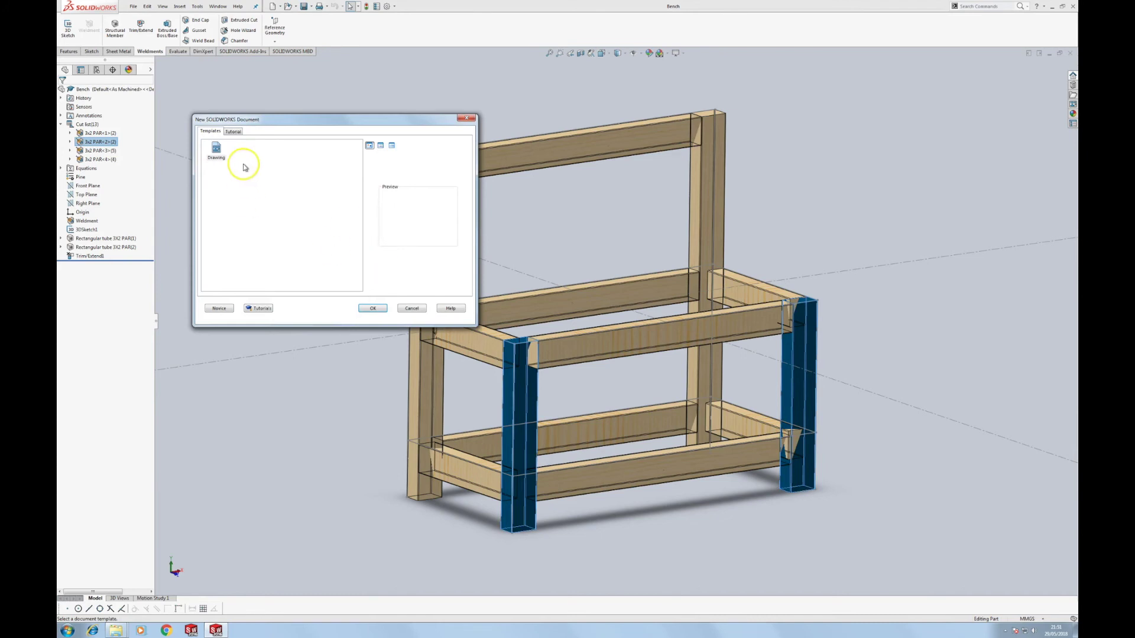
left_click(216, 149)
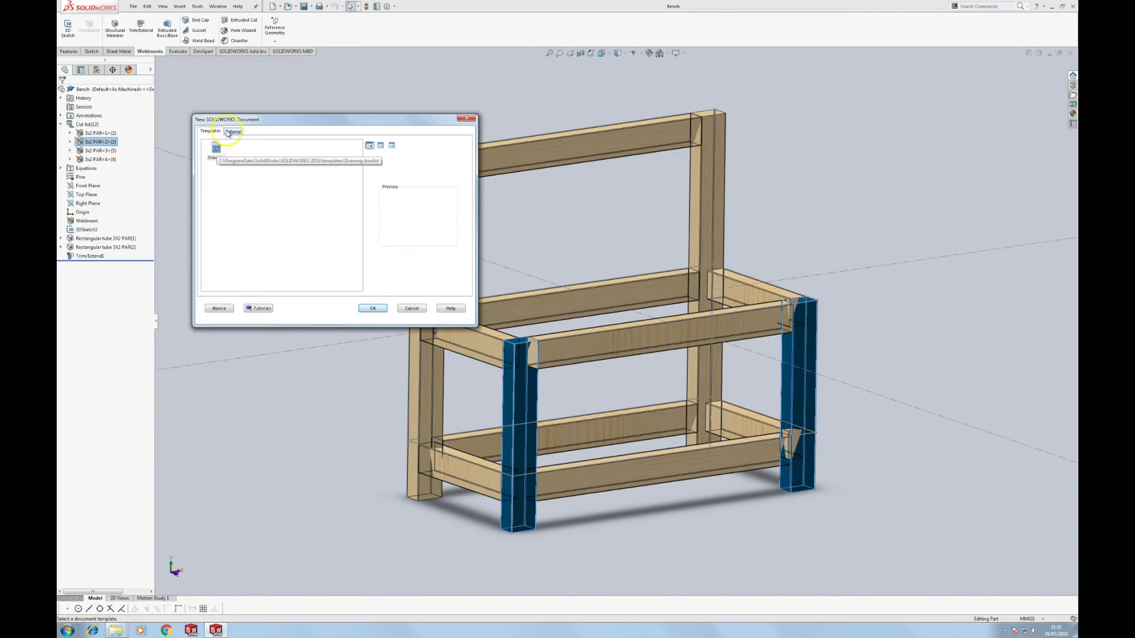
left_click(216, 131)
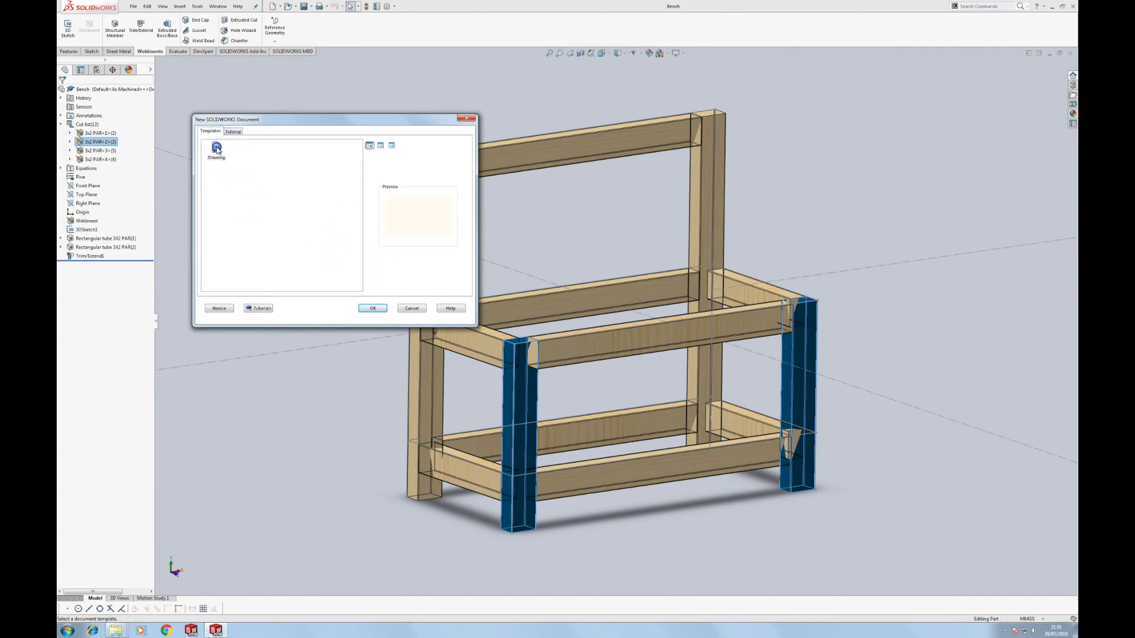
left_click(217, 150)
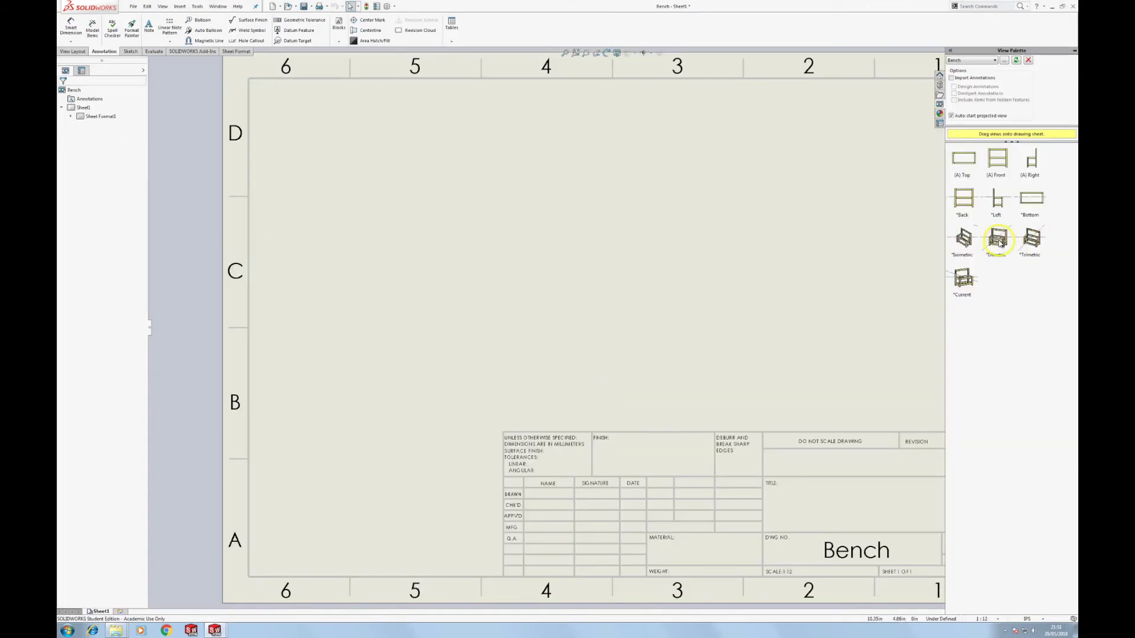
Drag the Dimetric view of the bench onto the sheet's top right, leaving the sheet scale at 1:12
mouse_move(998, 240)
left_mouse_down()
mouse_move(864, 178)
mouse_move(841, 198)
left_mouse_up()
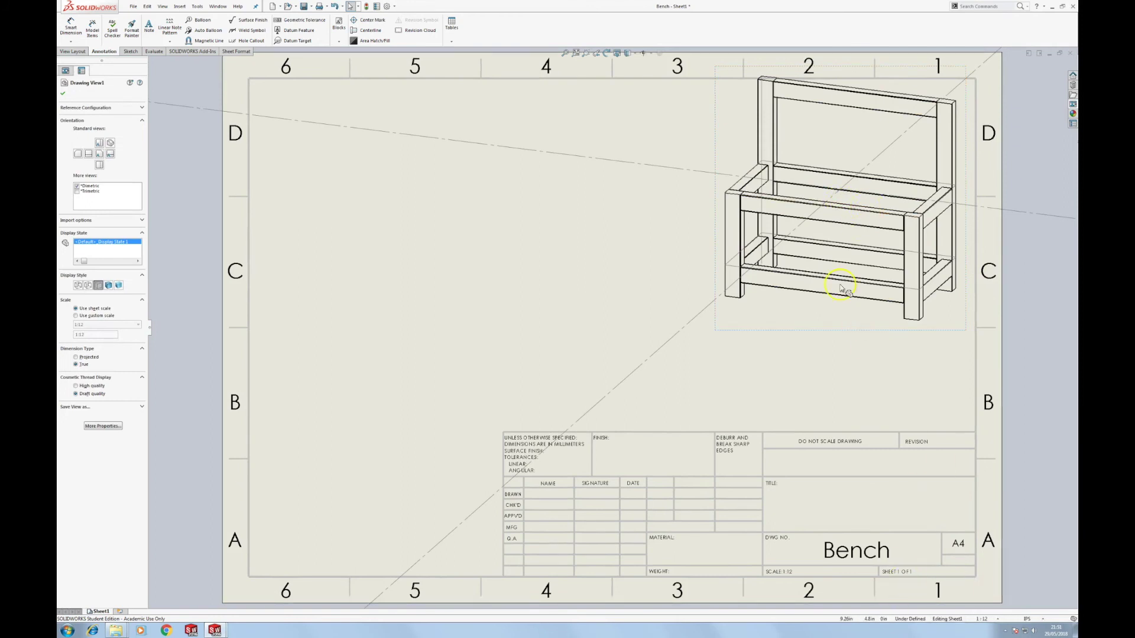
left_click(757, 331)
left_click(141, 407)
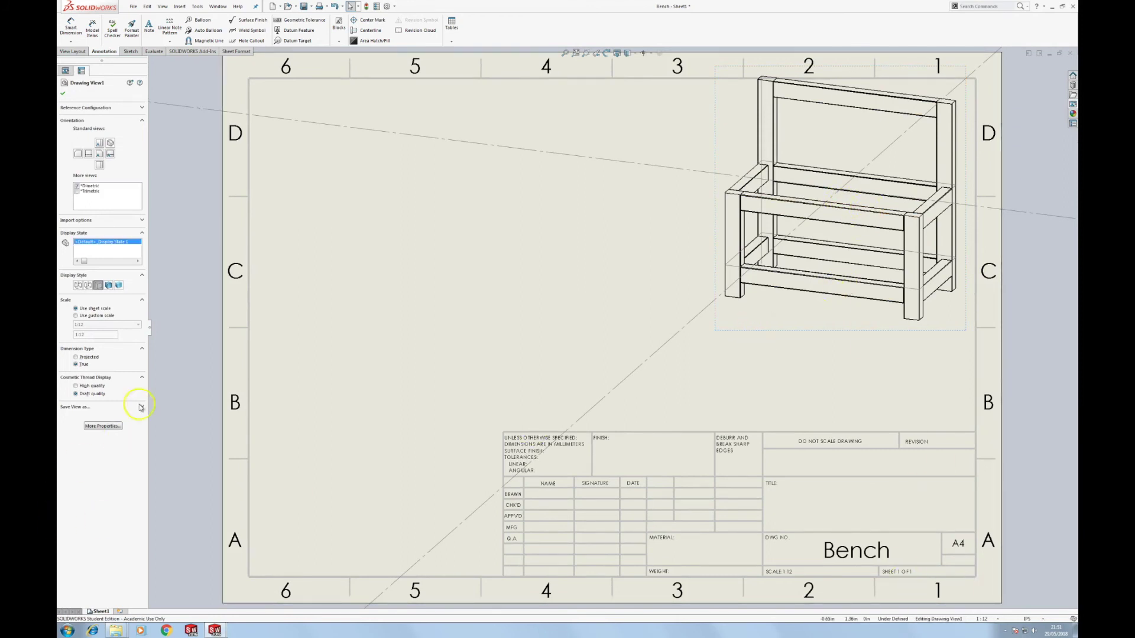
left_click(87, 309)
left_click(998, 619)
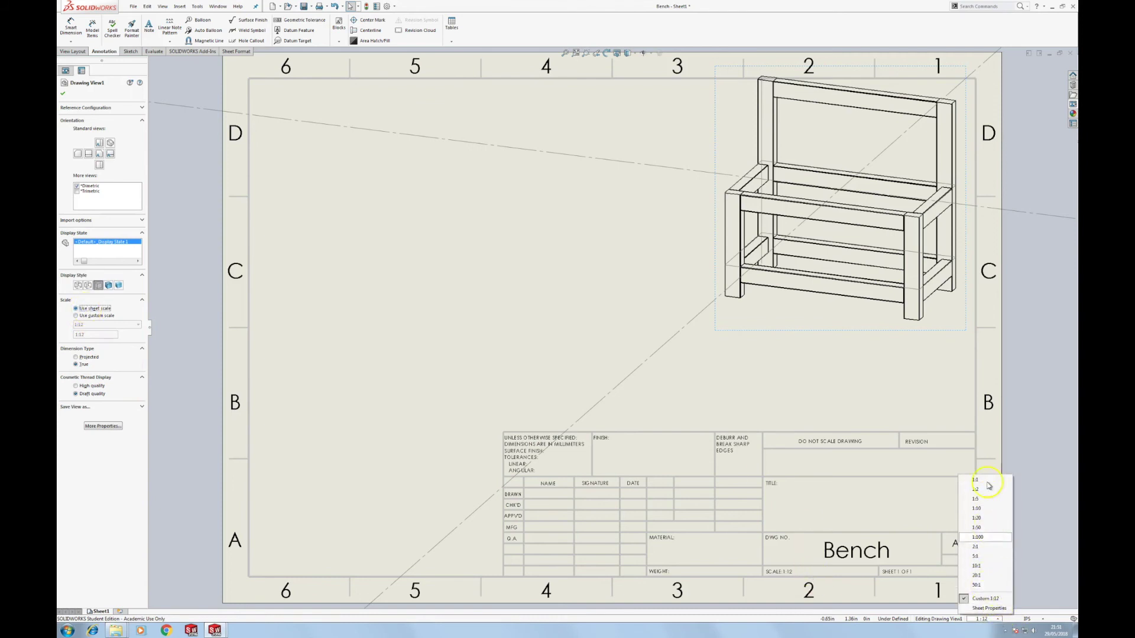
left_click(717, 467)
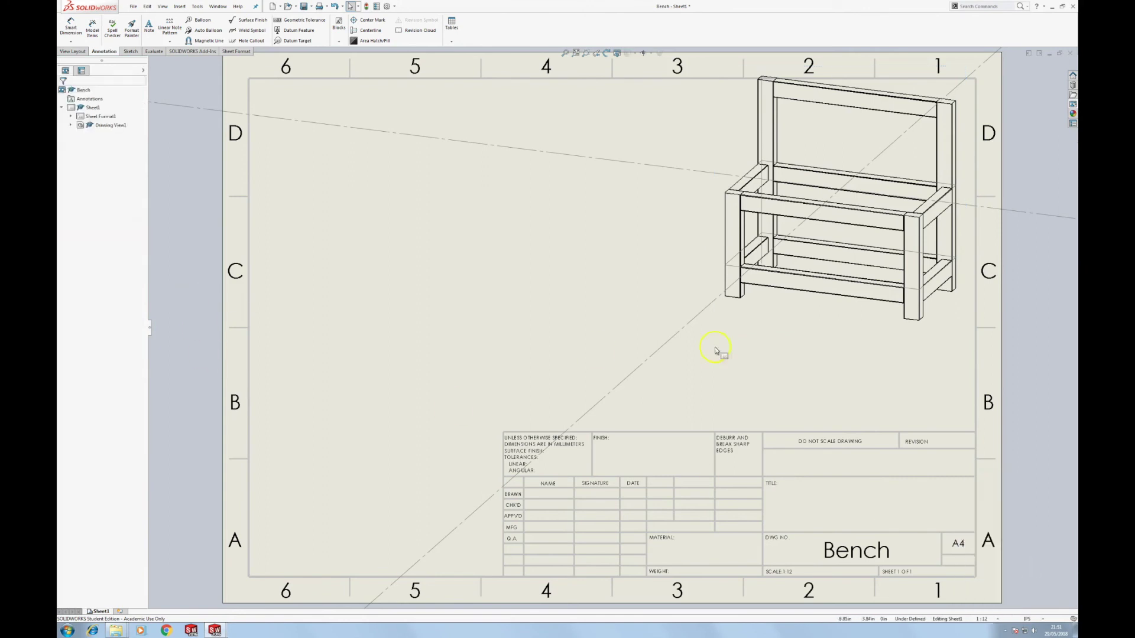
Give the dimetric view a custom 1:20 scale and hide its view sketches
left_click(831, 331)
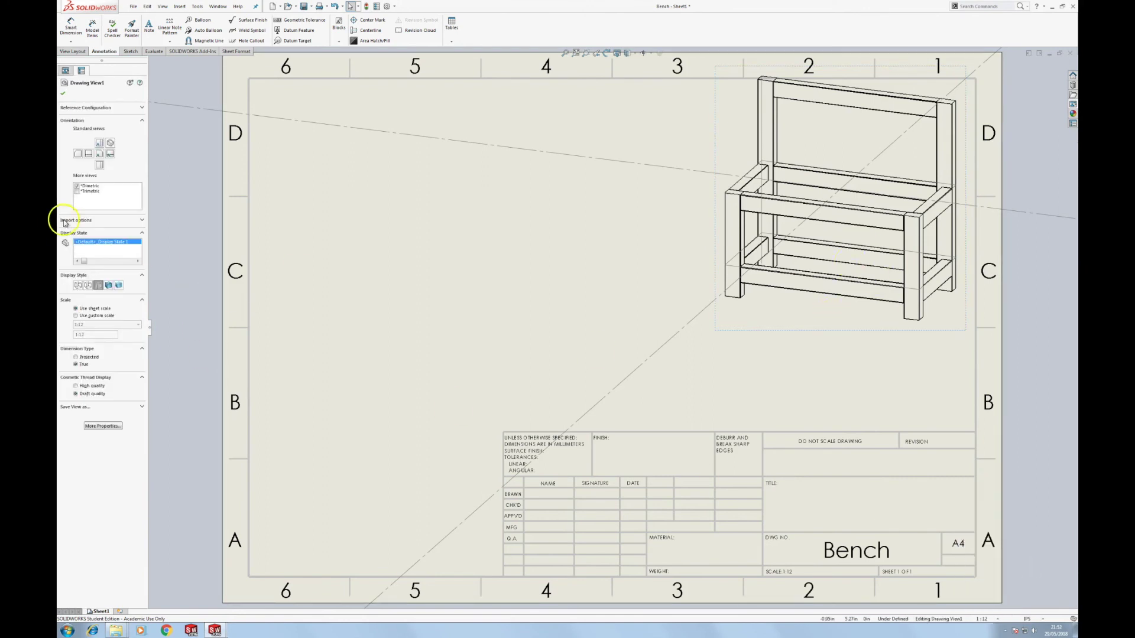
left_click(95, 316)
left_click(104, 324)
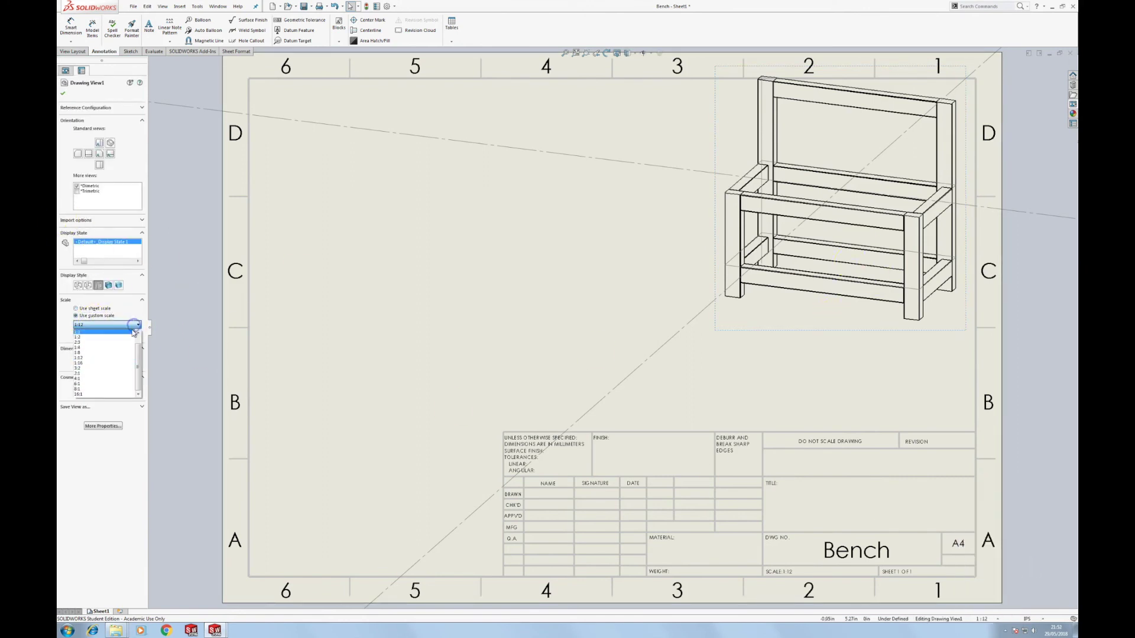
left_click(121, 368)
left_click(107, 324)
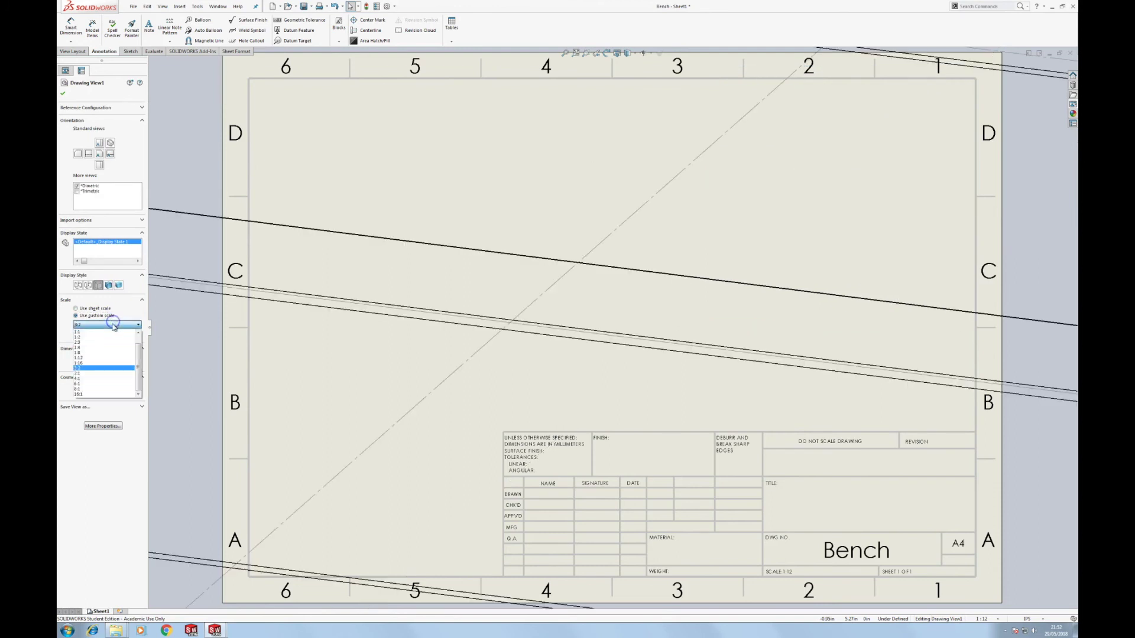
left_click(107, 333)
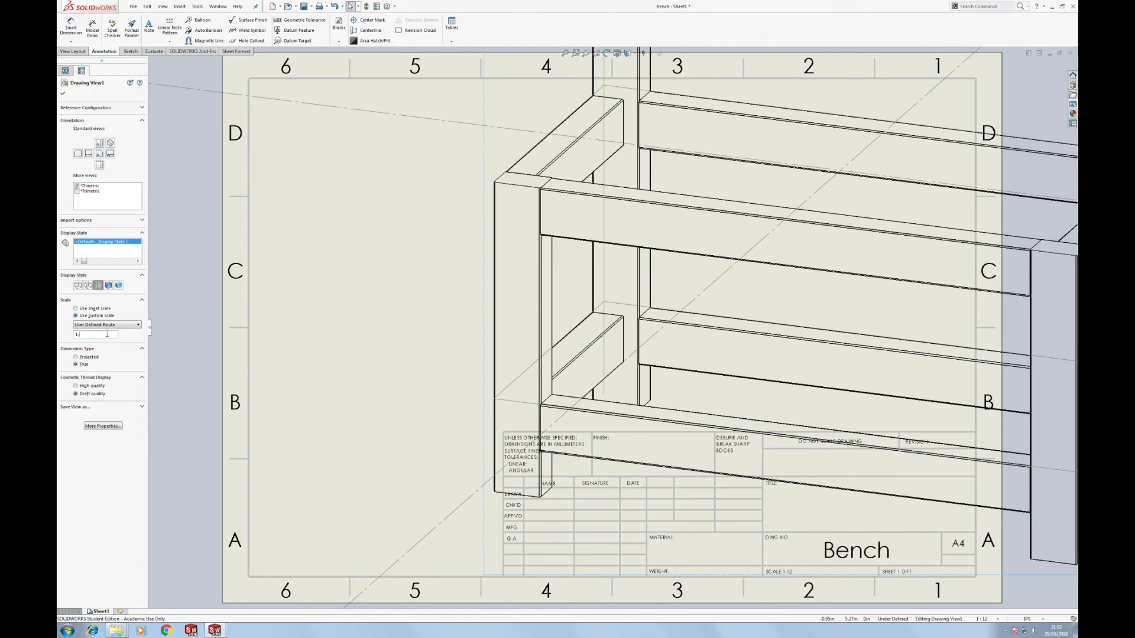
type("20")
key("Return")
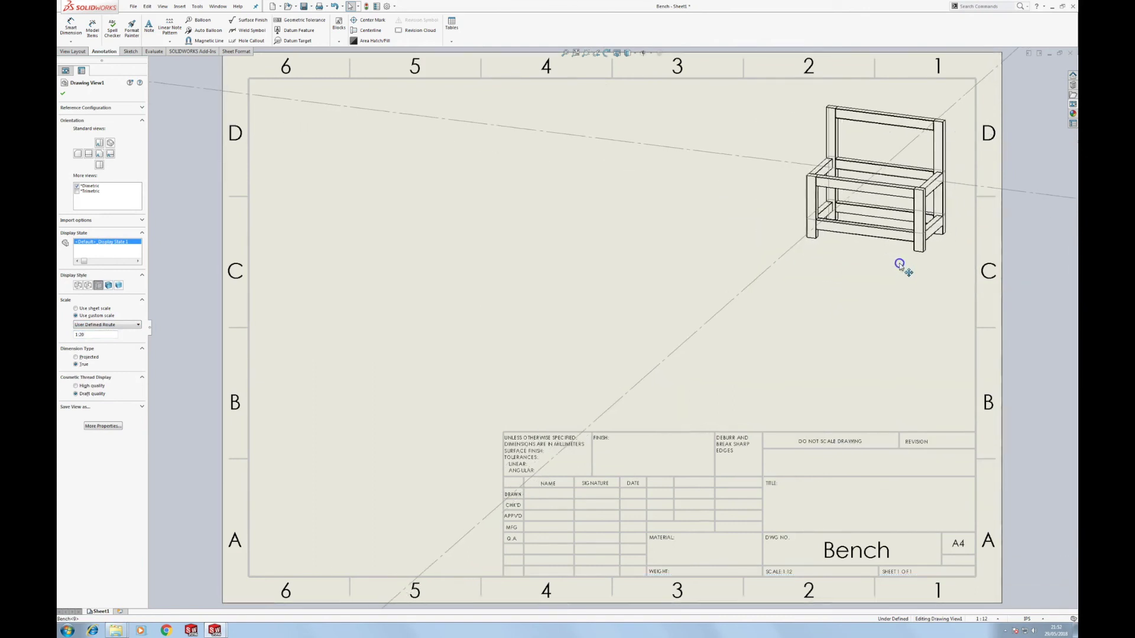
left_click(650, 53)
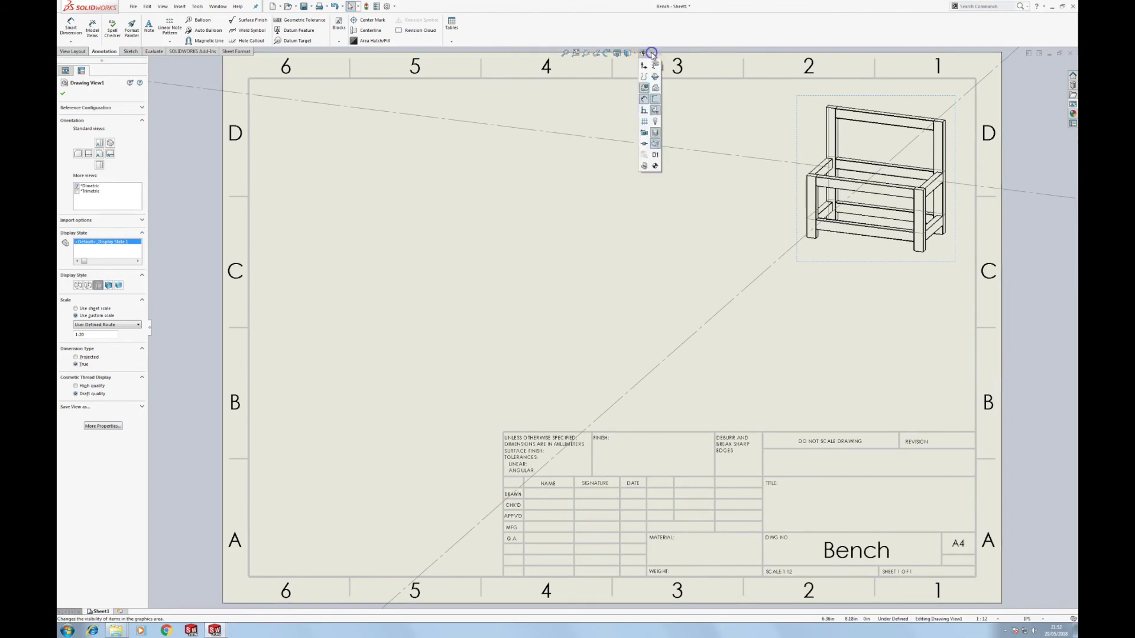
left_click(657, 132)
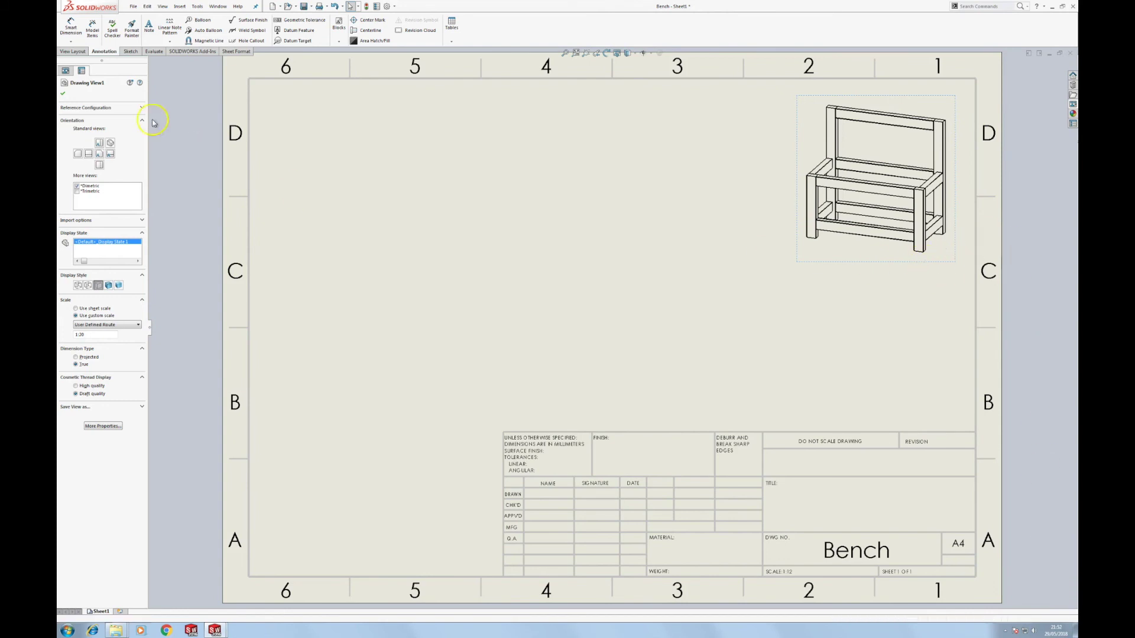
Add top, front and side standard views of the bench and nudge the front view upward
left_click(75, 53)
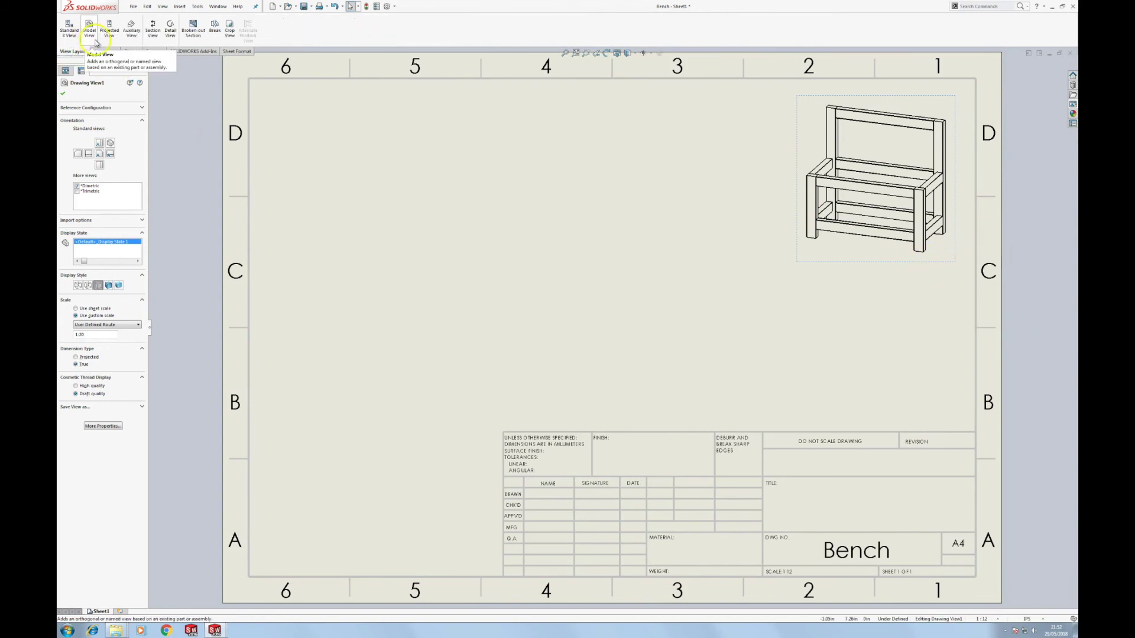
left_click(70, 29)
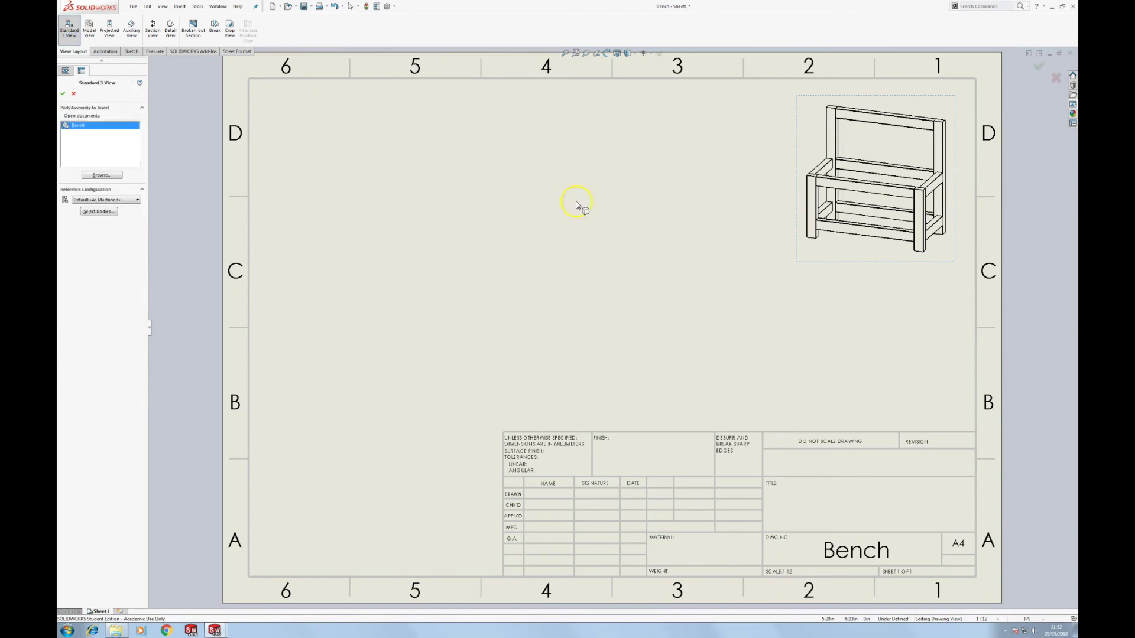
left_click(853, 249)
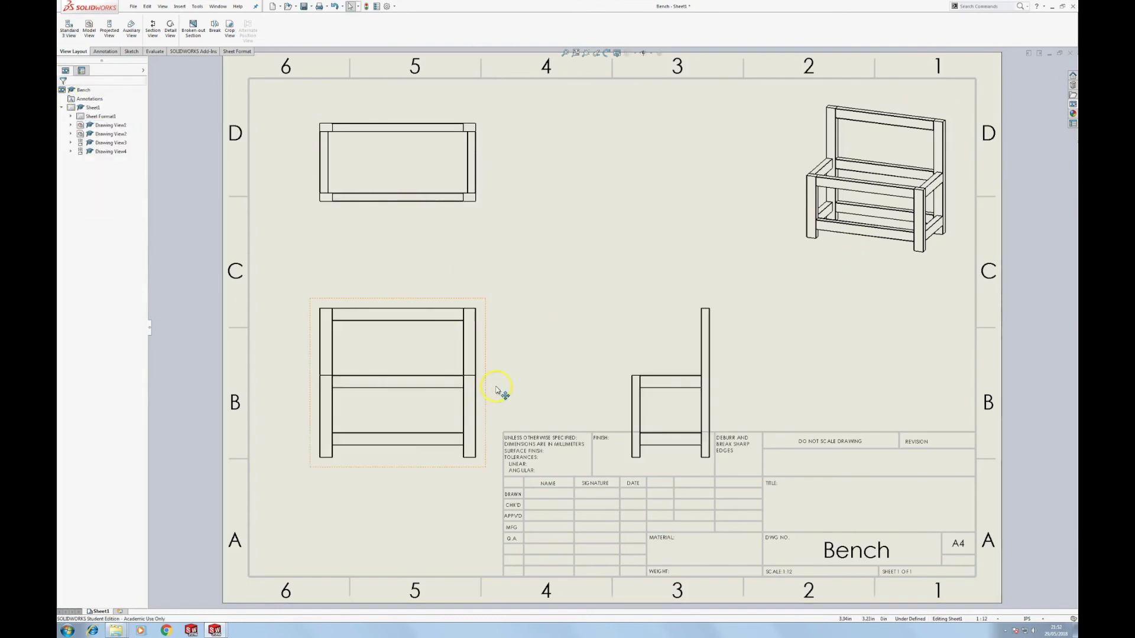
left_click_drag(481, 391, 484, 380)
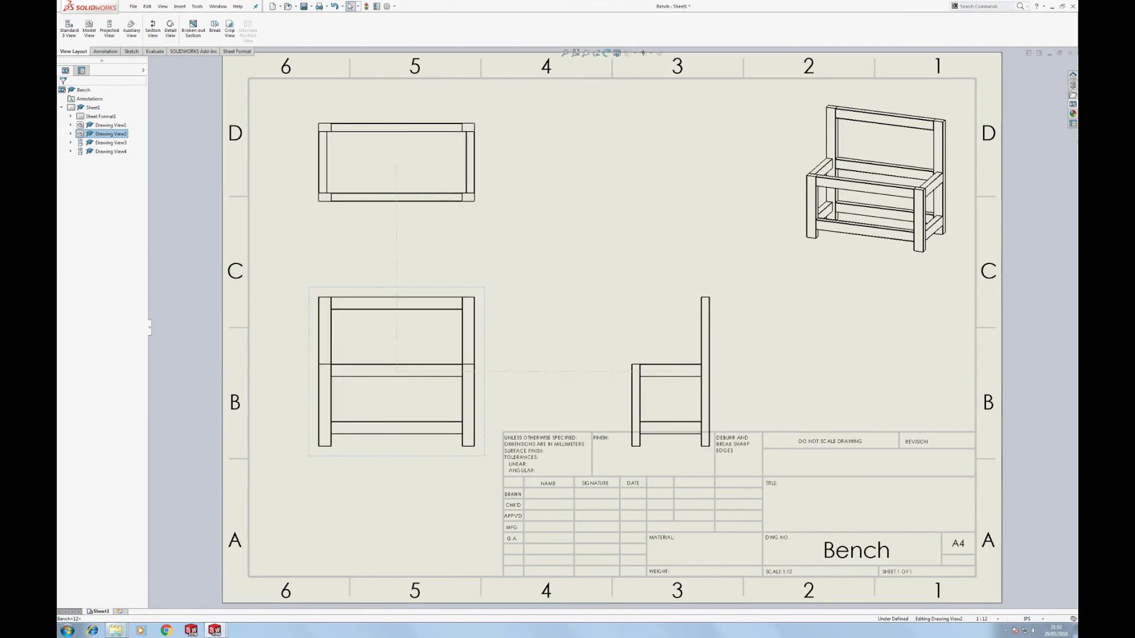
Delete the top, front and dependent side views, confirming each removal
left_click(63, 90)
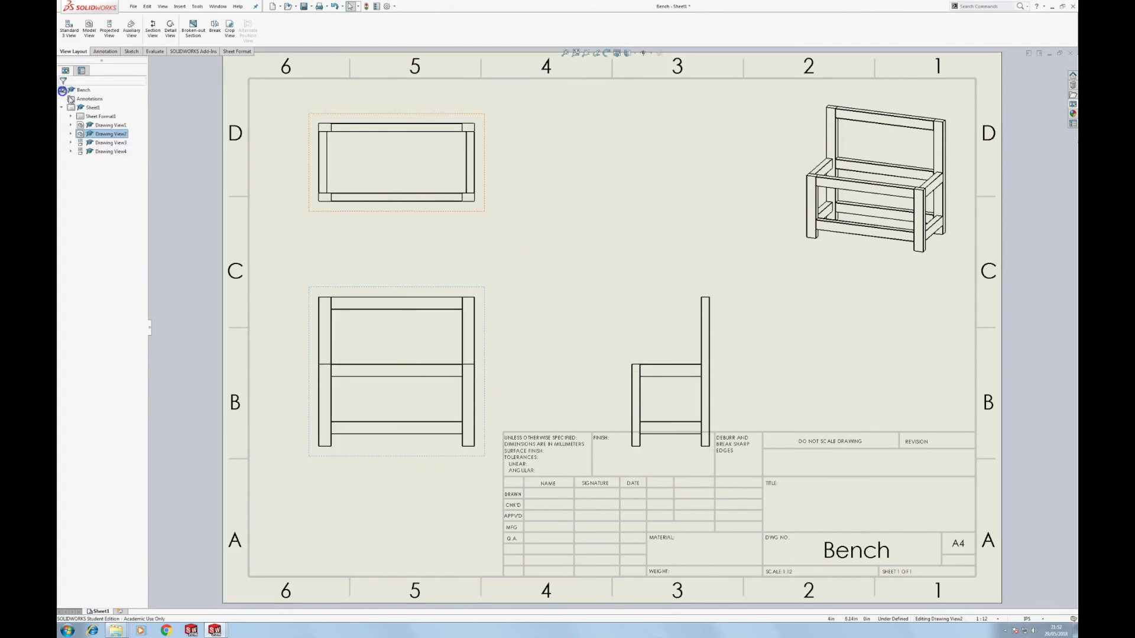
left_click(472, 212)
key("Delete")
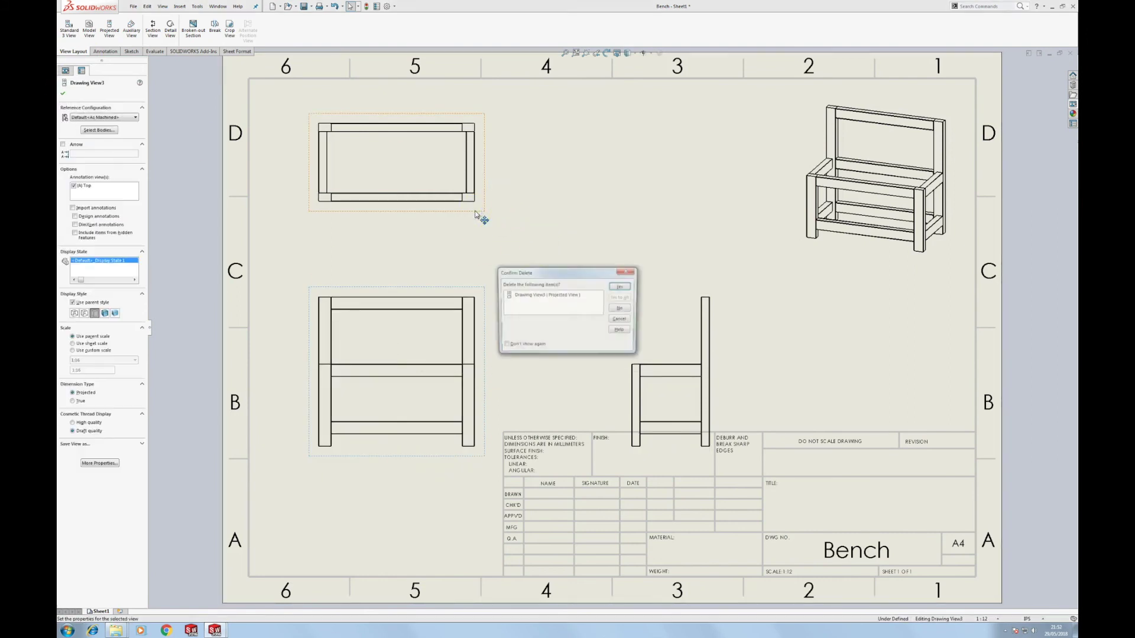
left_click(622, 286)
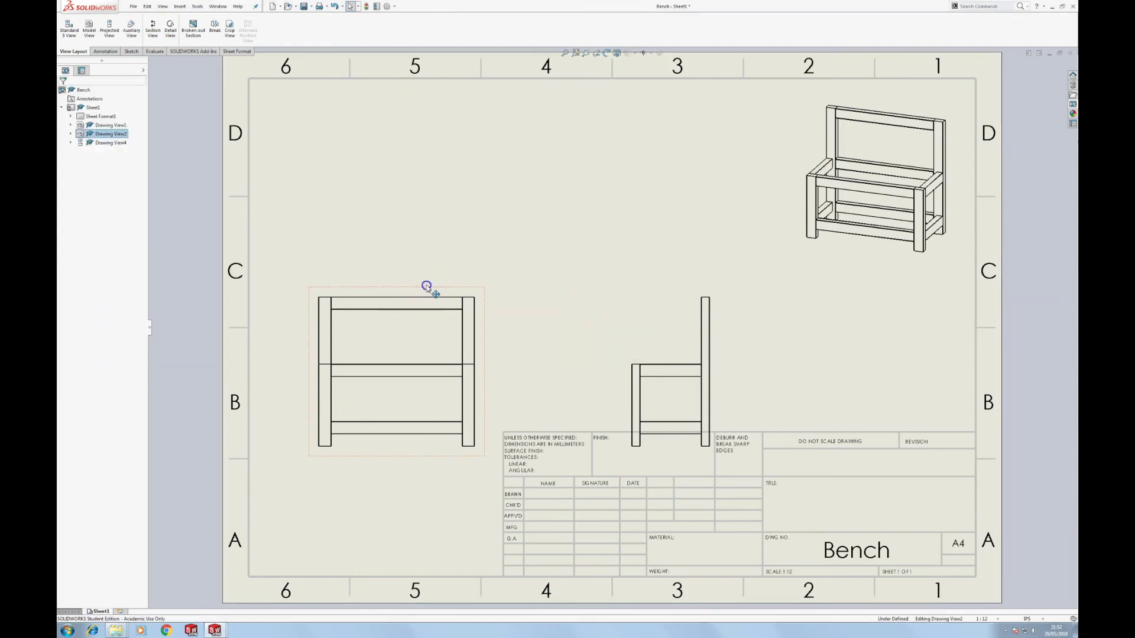
key("Delete")
left_click(618, 290)
left_click(620, 284)
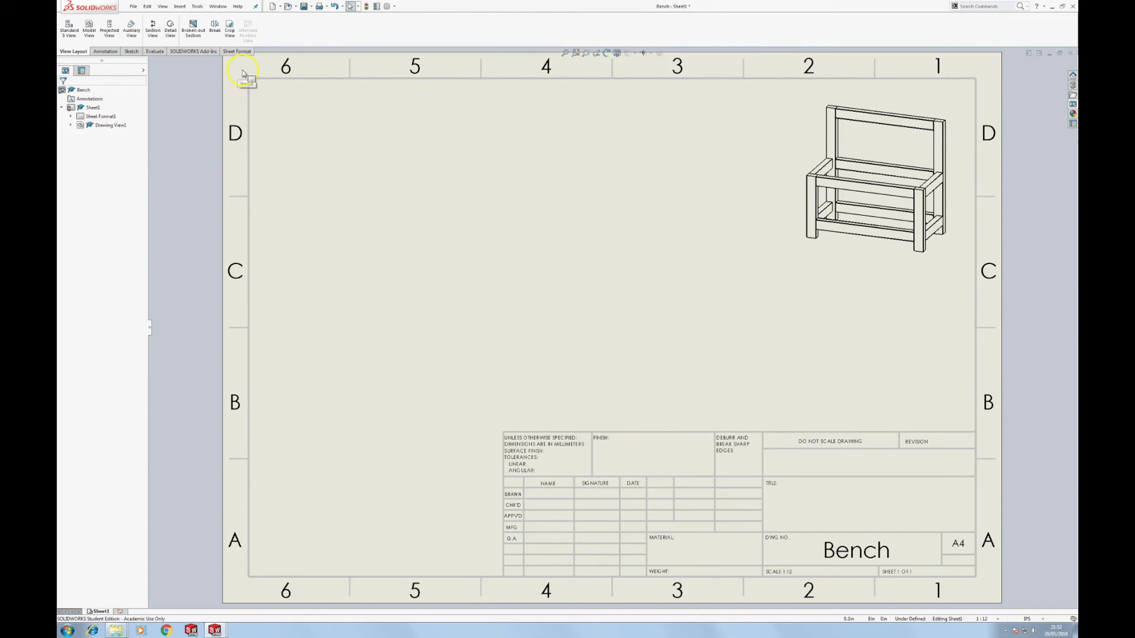
left_click(106, 52)
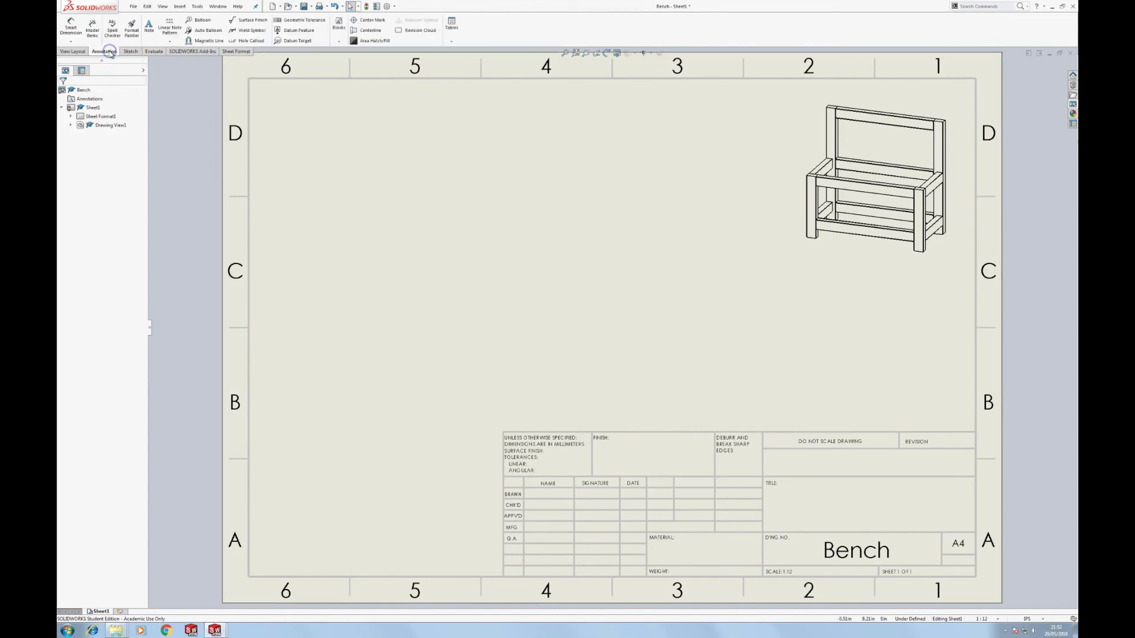
Start a bill of materials based on the bench view, keeping the default table template
left_click(452, 44)
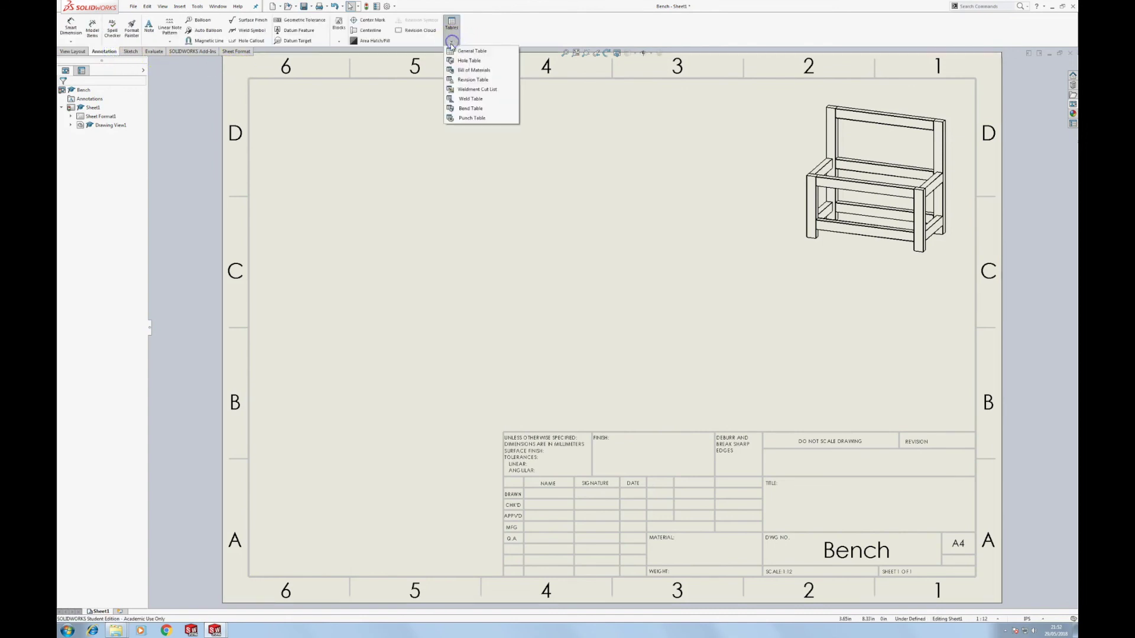
left_click(490, 74)
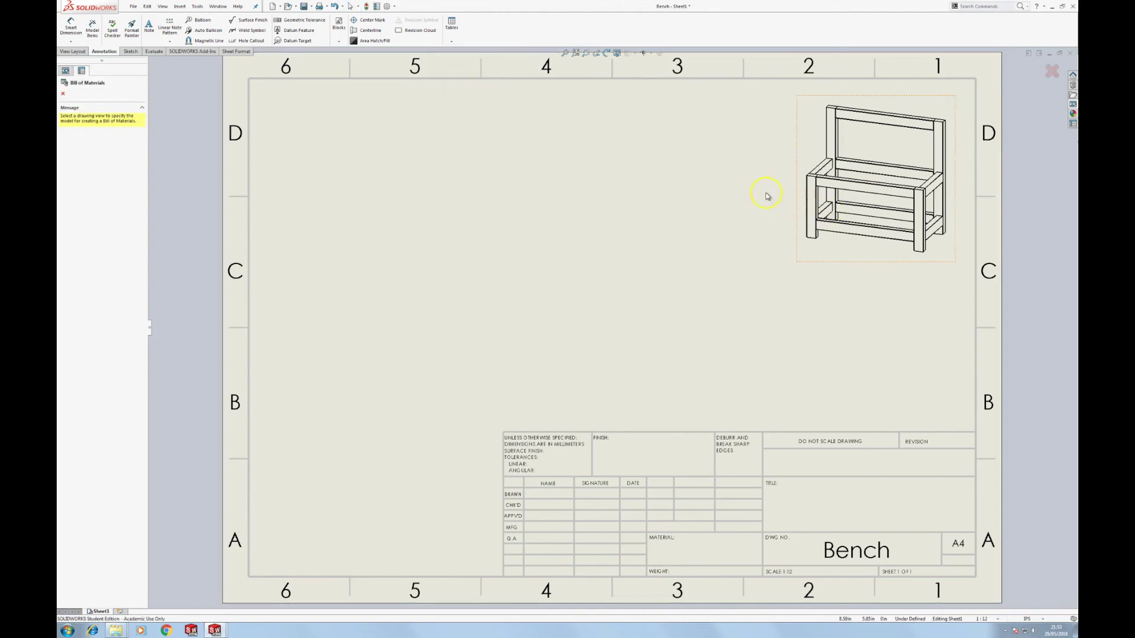
left_click(810, 208)
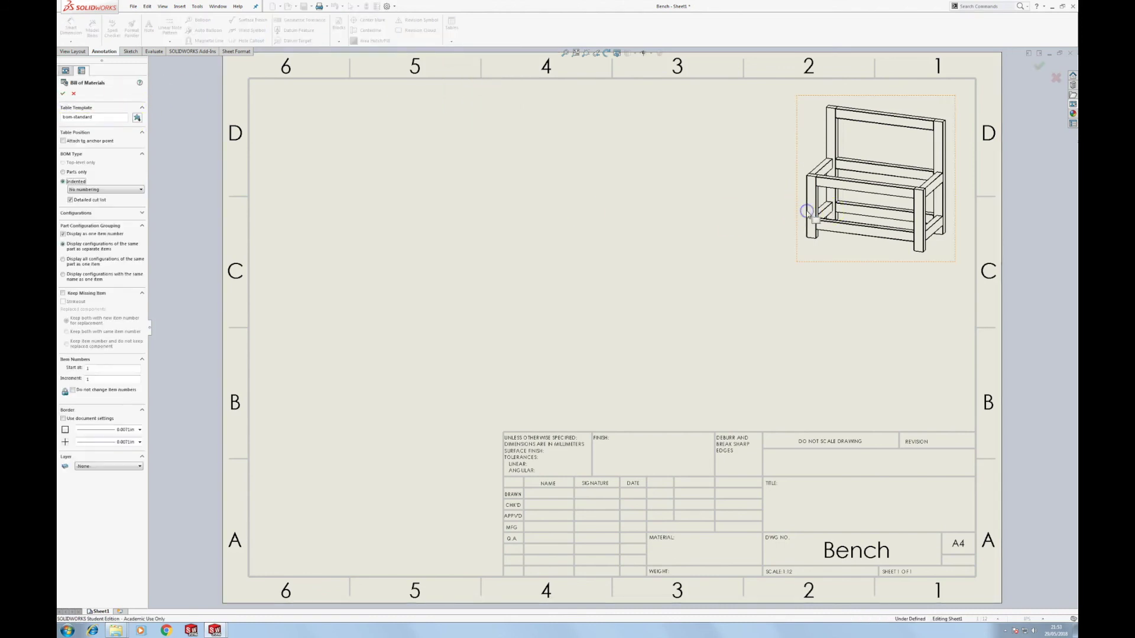
left_click(137, 118)
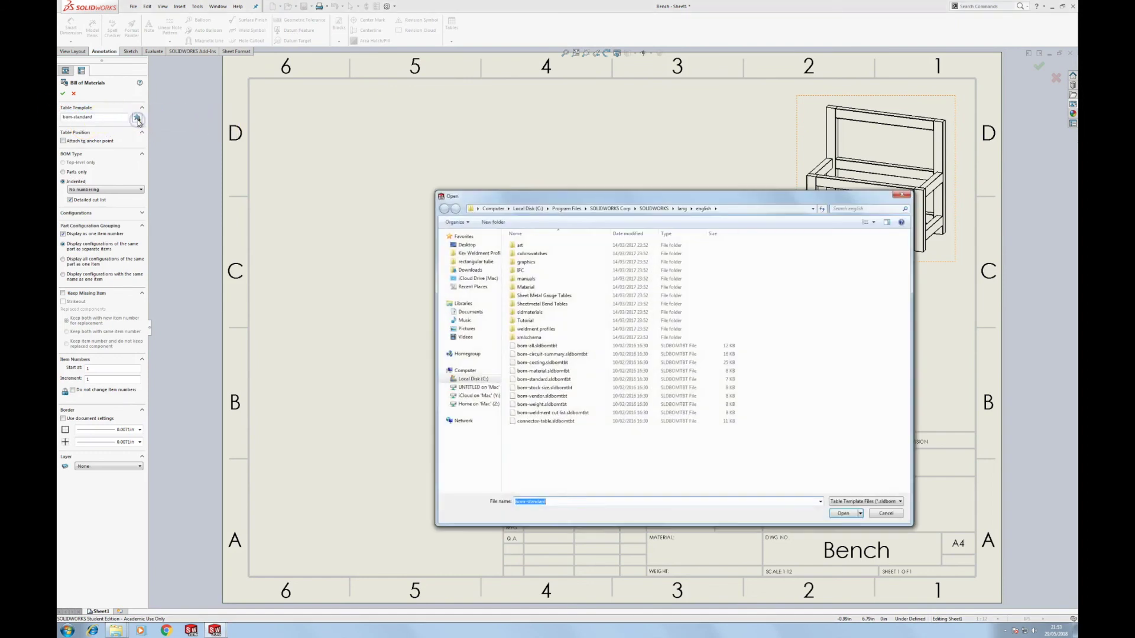
left_click(467, 245)
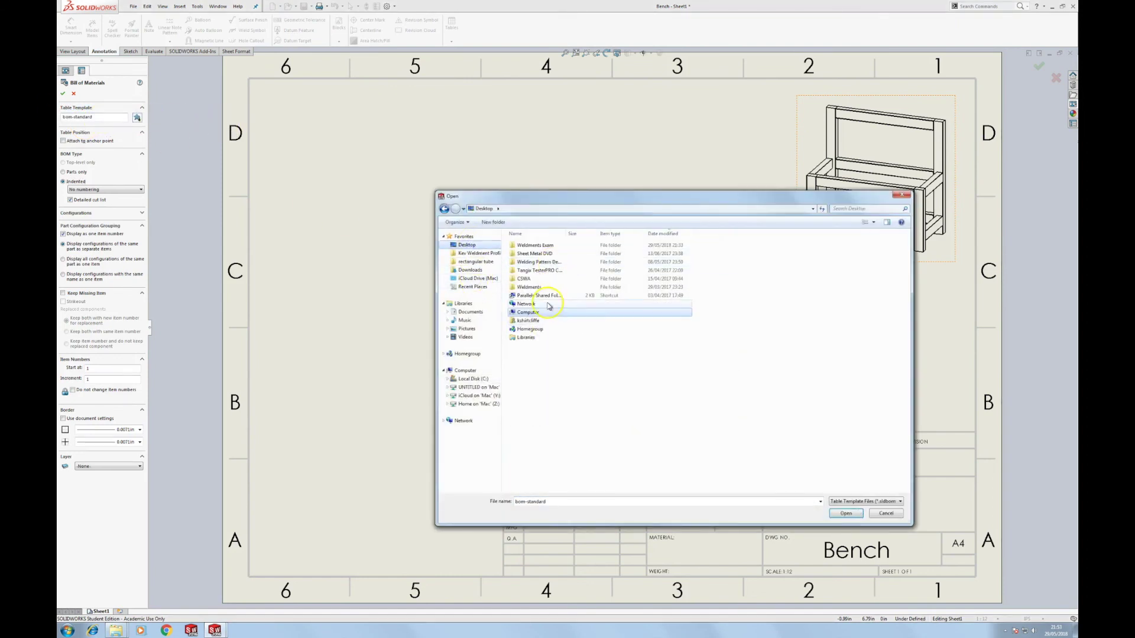
key("Escape")
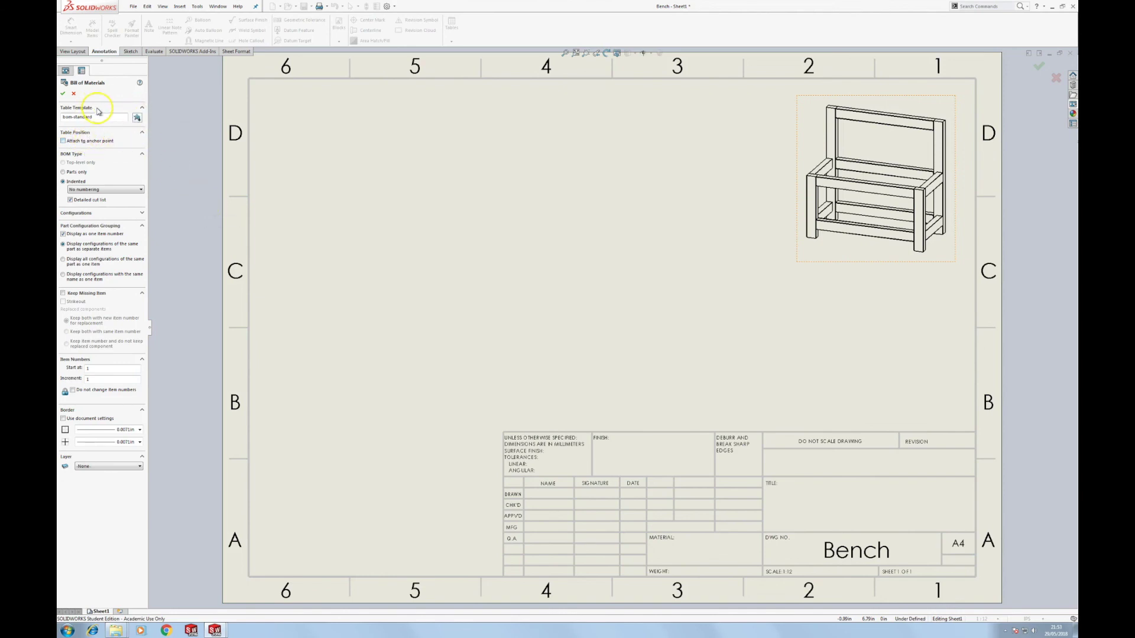
Use flat numbering with a detailed cut list and place the table on the sheet
left_click(89, 190)
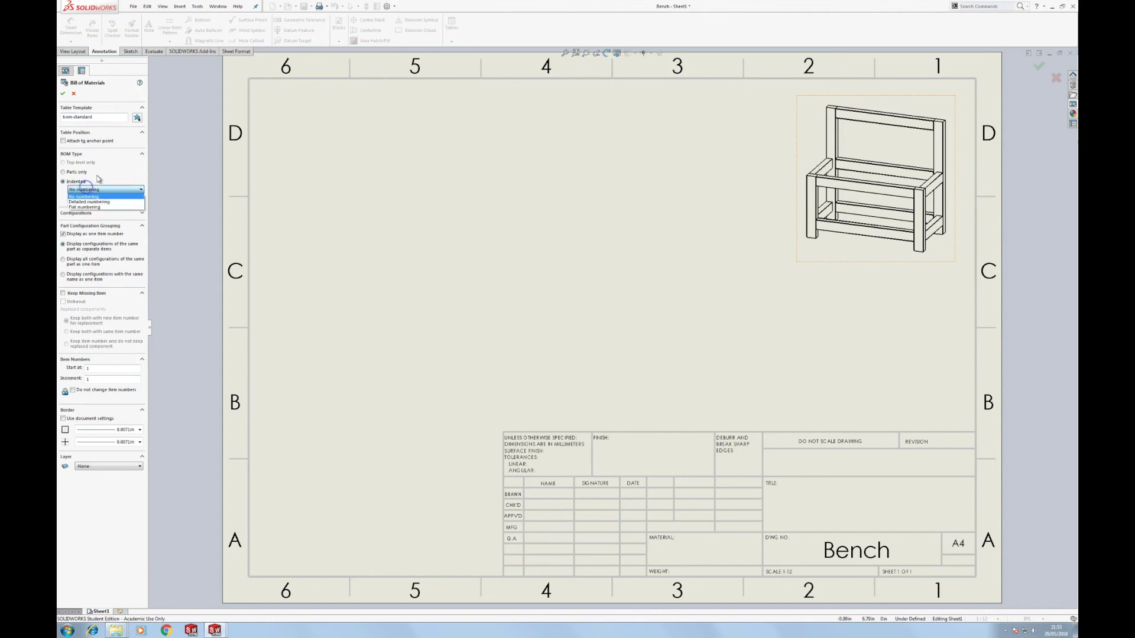
left_click(94, 207)
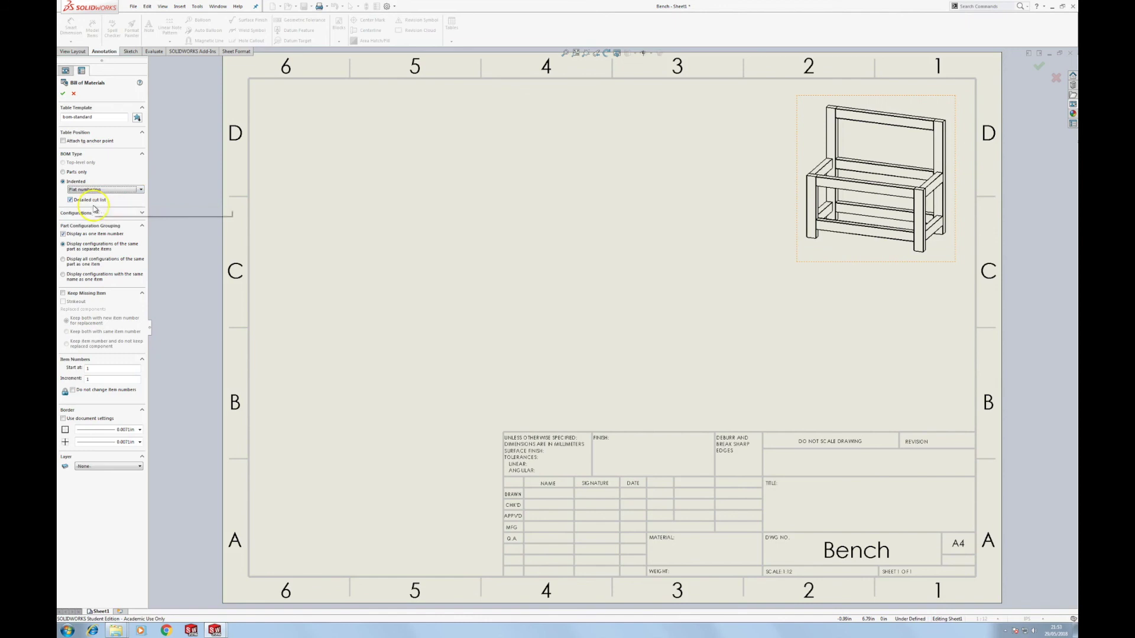
left_click(95, 209)
left_click(62, 95)
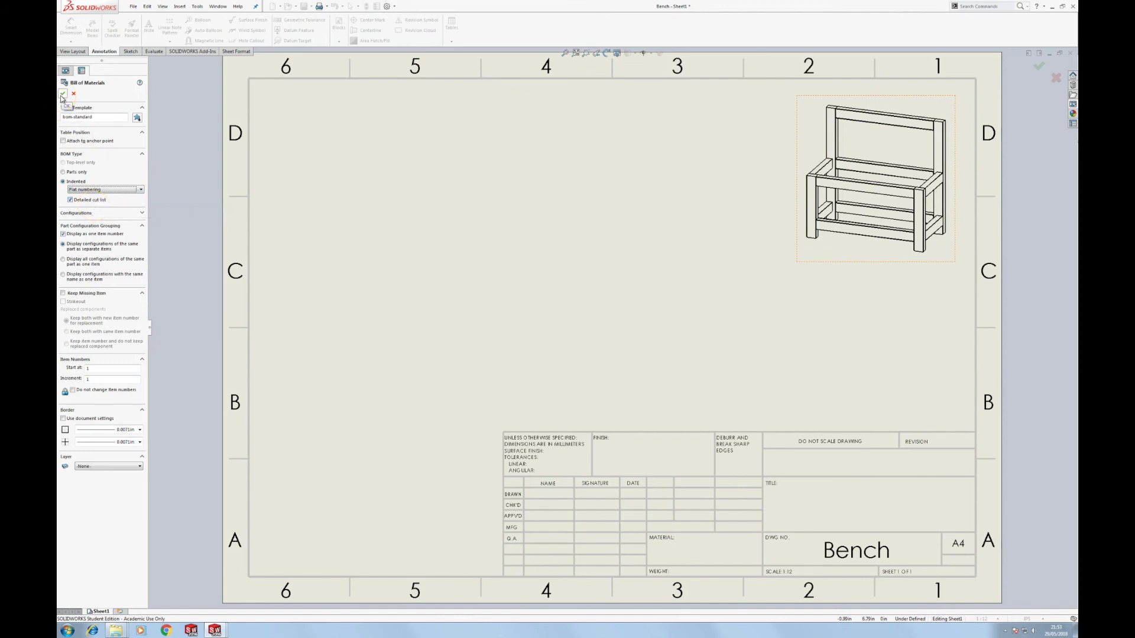
left_click(278, 192)
right_click(530, 191)
Insert a PART NAME column left of DESCRIPTION
mouse_move(549, 246)
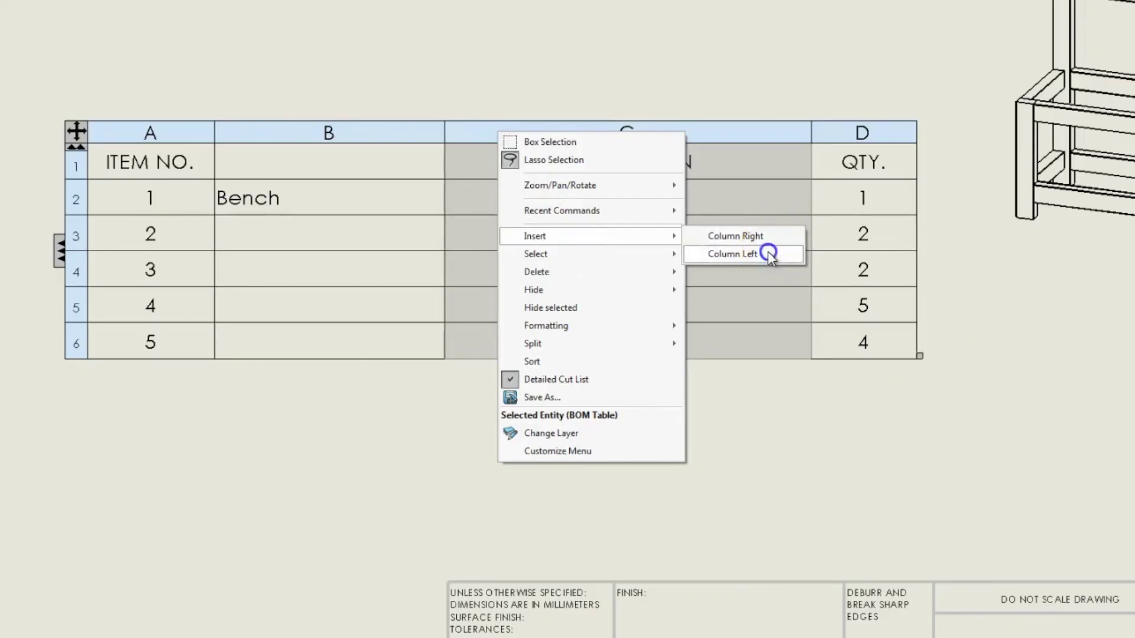
left_click(770, 254)
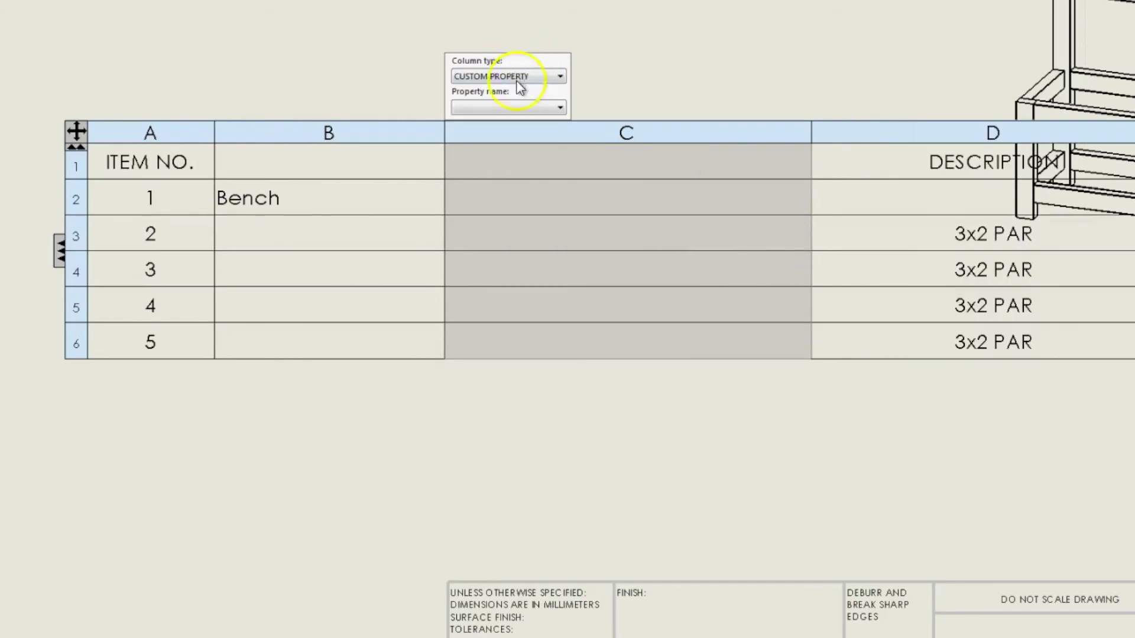
left_click(531, 107)
left_click(523, 169)
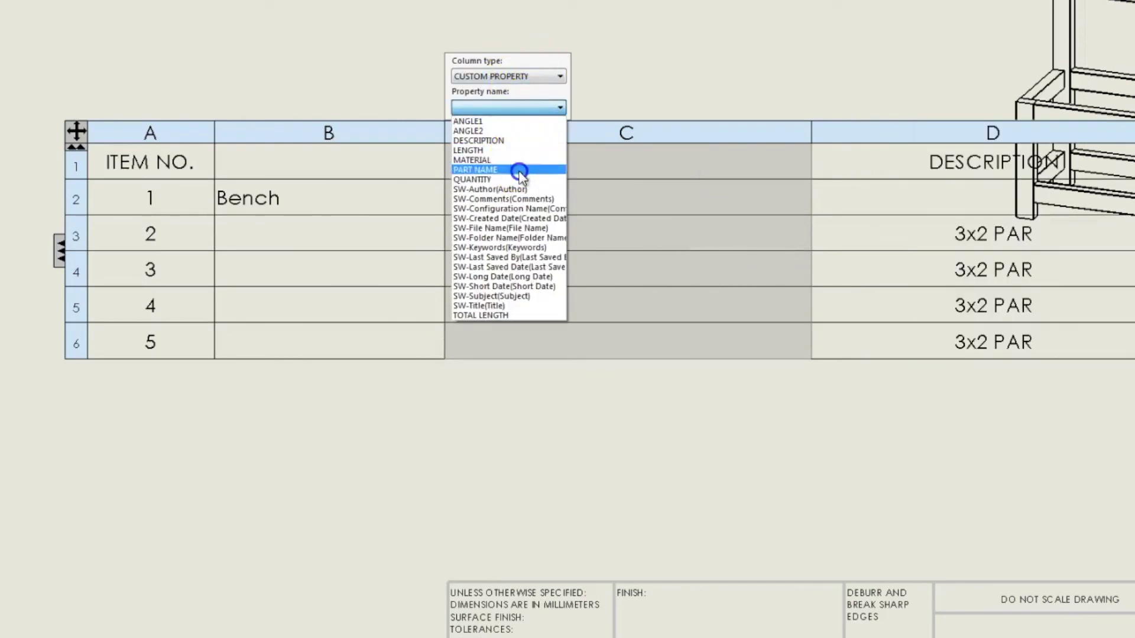
Delete the part-number column B and move QTY. next to ITEM NO
left_click(334, 132)
right_click(335, 136)
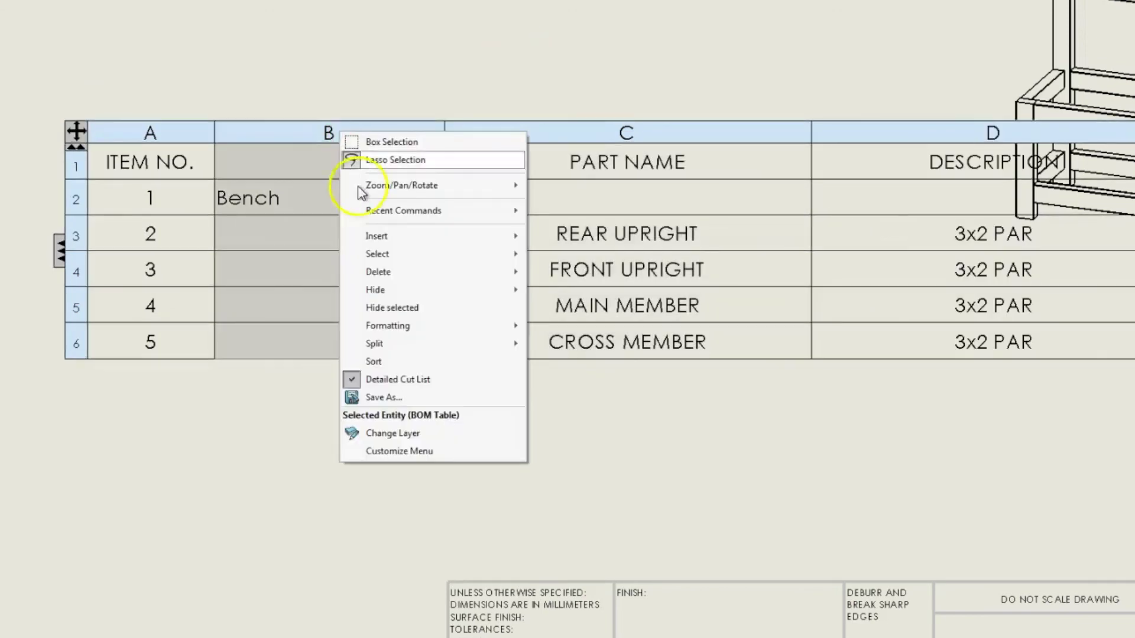
mouse_move(426, 271)
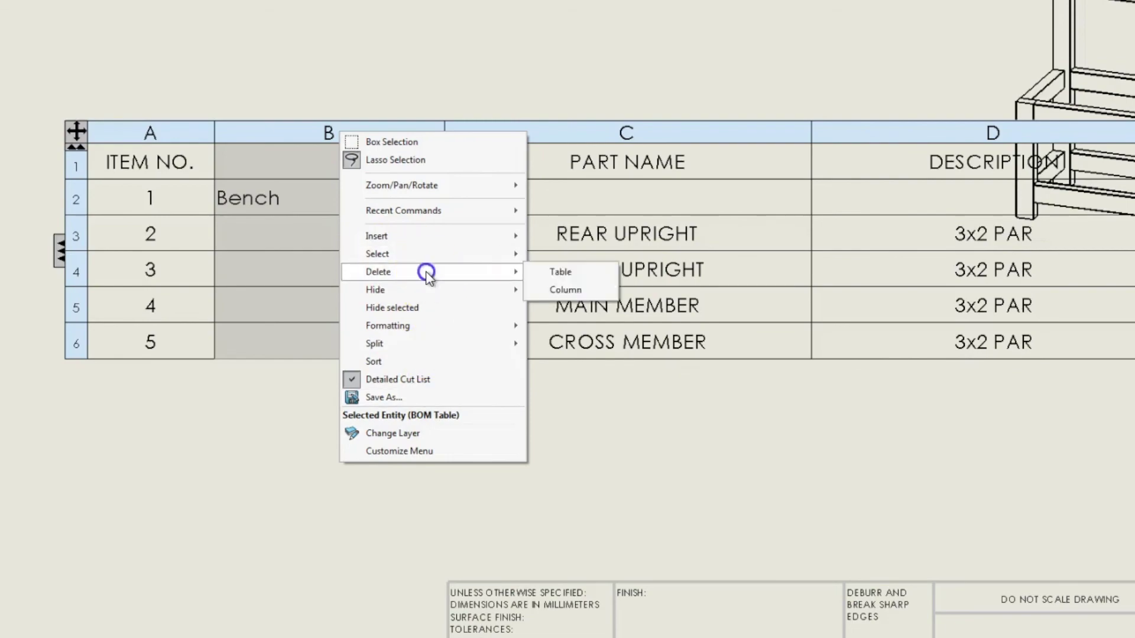
left_click(571, 290)
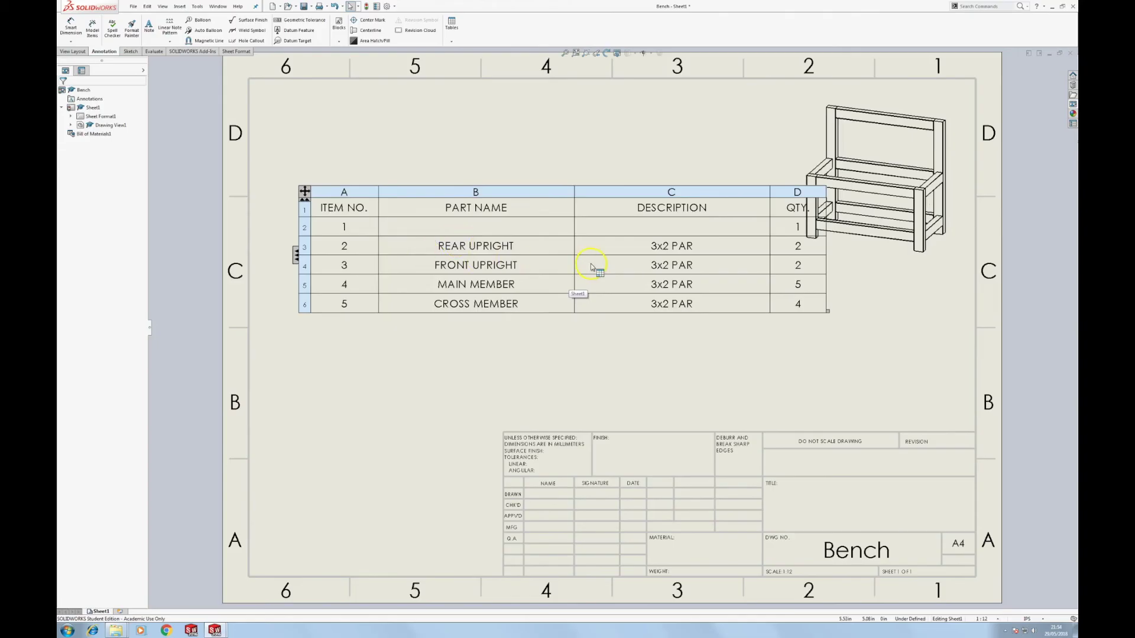
left_click(802, 192)
left_click_drag(804, 192, 390, 192)
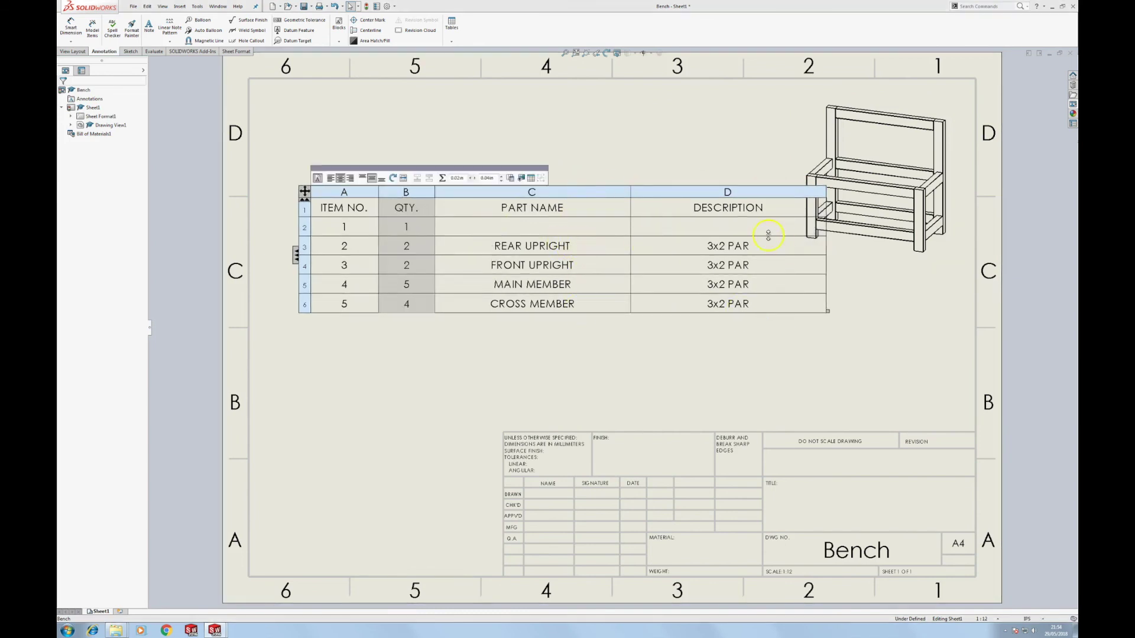
Add a LENGTH column right of DESCRIPTION
left_click(719, 193)
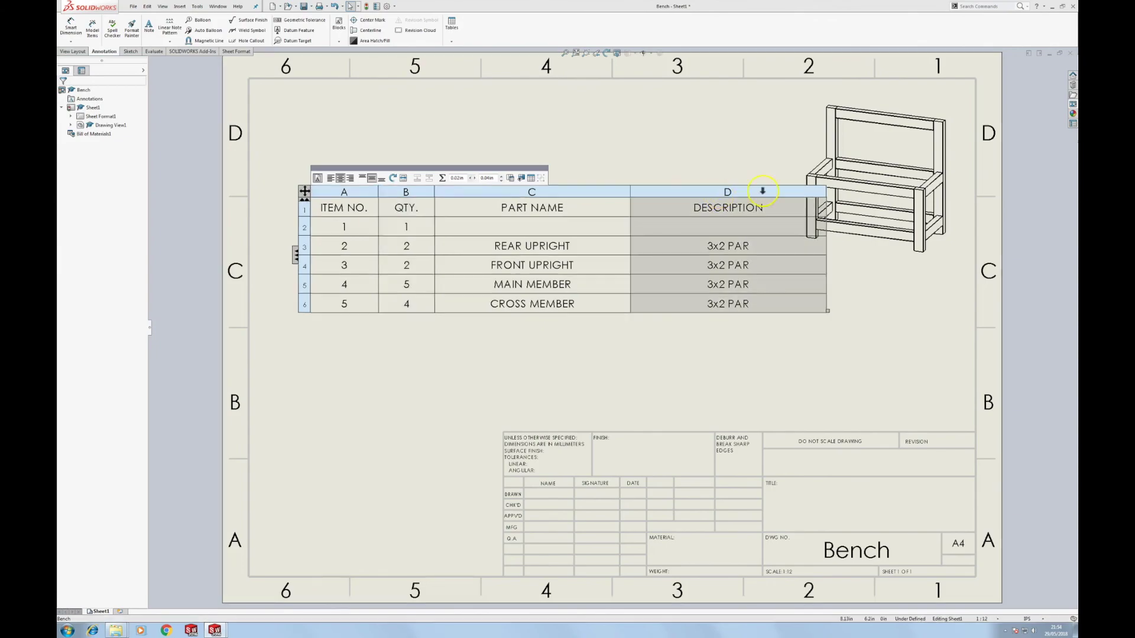
right_click(764, 190)
mouse_move(819, 250)
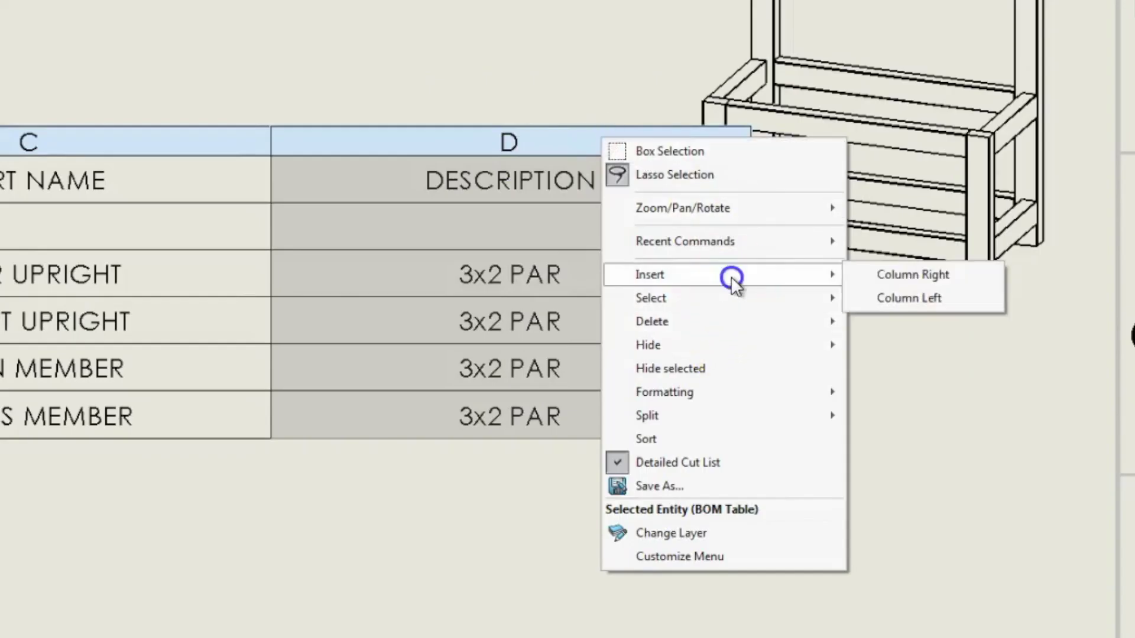
left_click(921, 278)
left_click(869, 110)
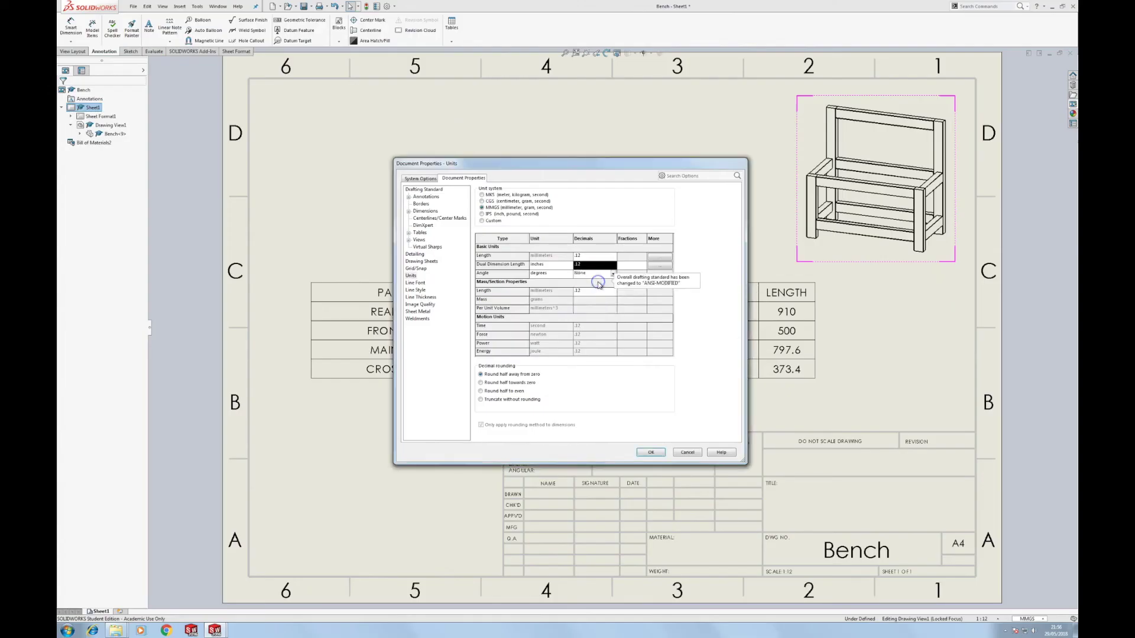
Set length decimals to None so the LENGTH column reads 910, 500, 798 and 373
left_click(602, 259)
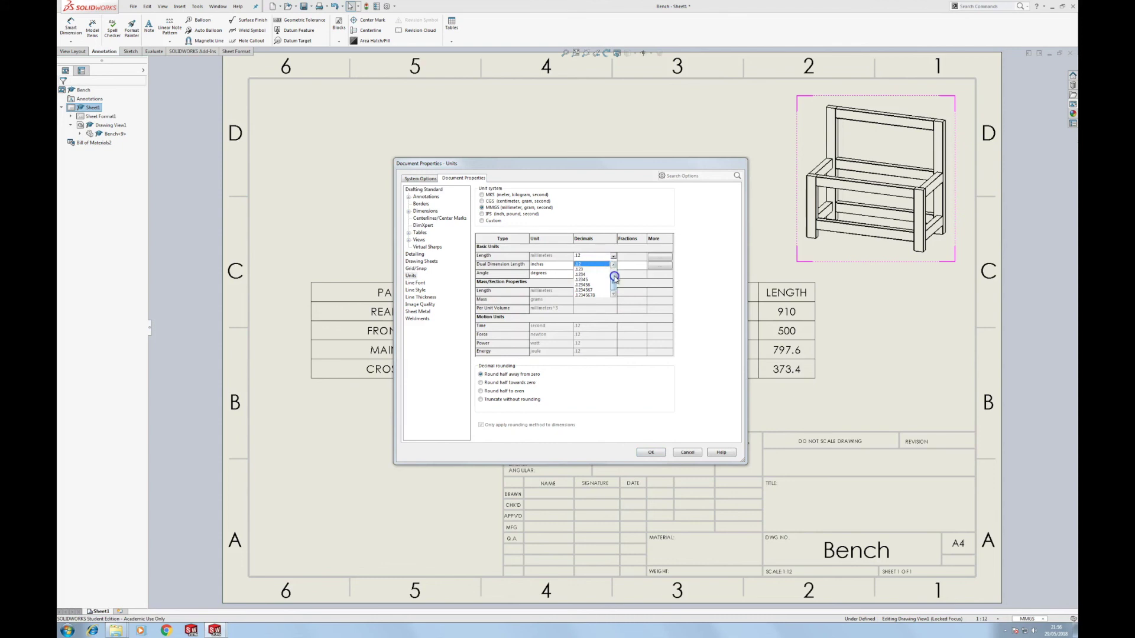
scroll(613, 272, "up", 2)
left_click(588, 264)
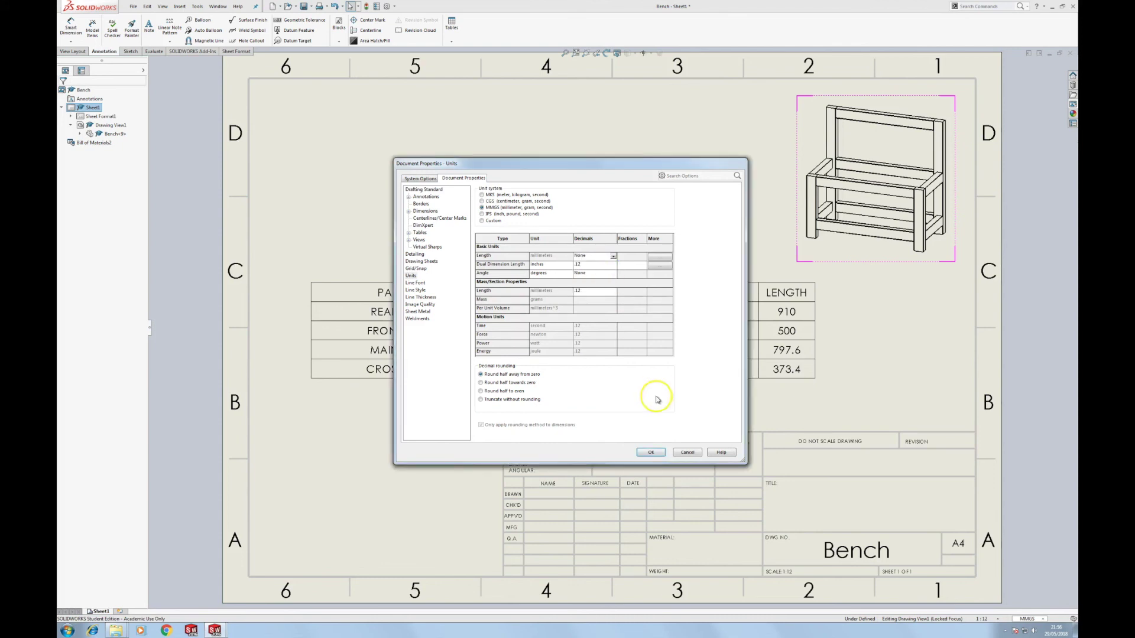
left_click(651, 452)
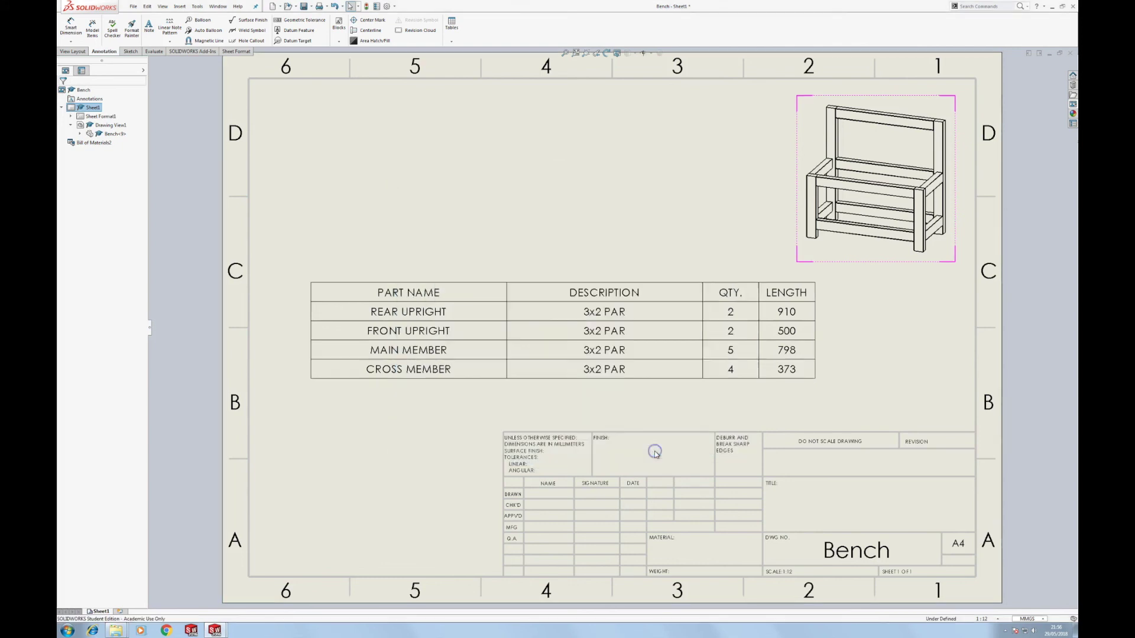
left_click(781, 400)
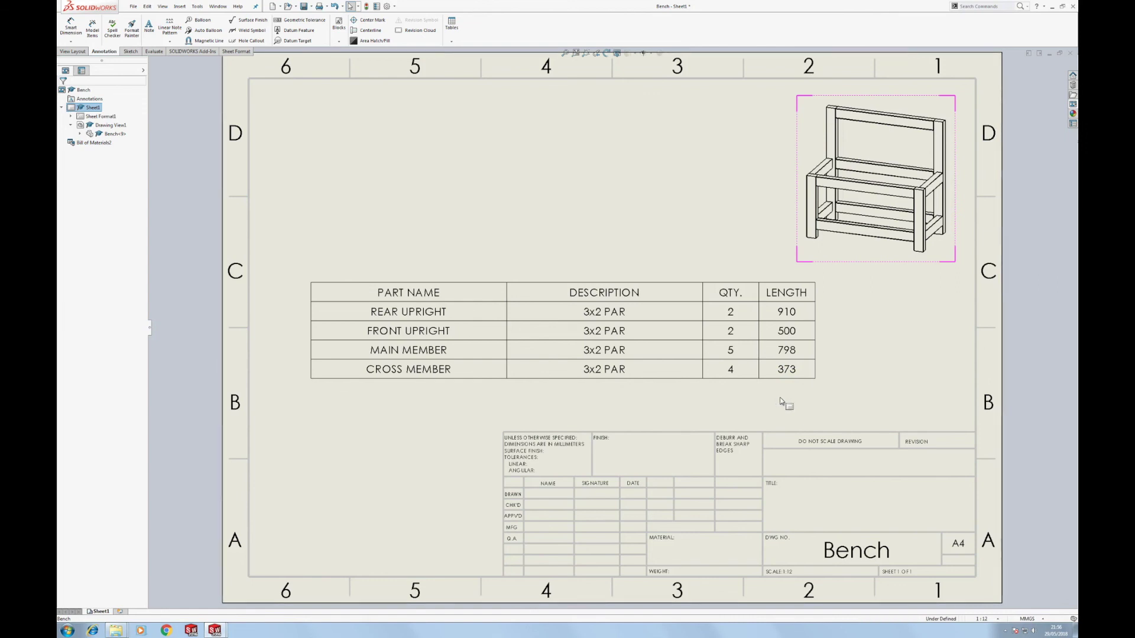
left_click(778, 385)
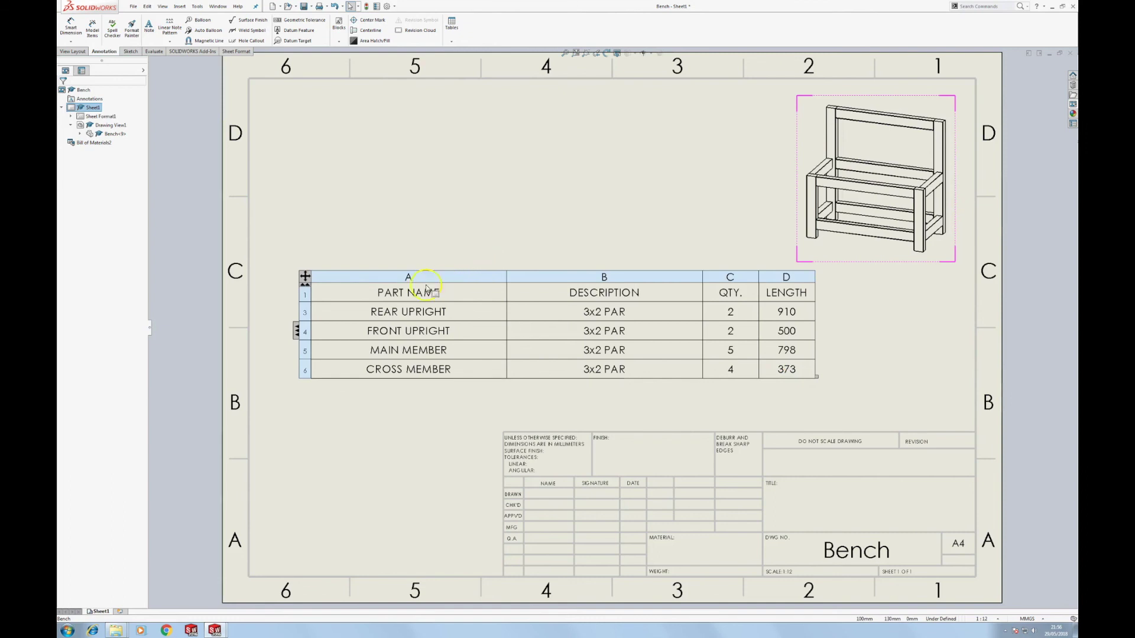
left_click(658, 371)
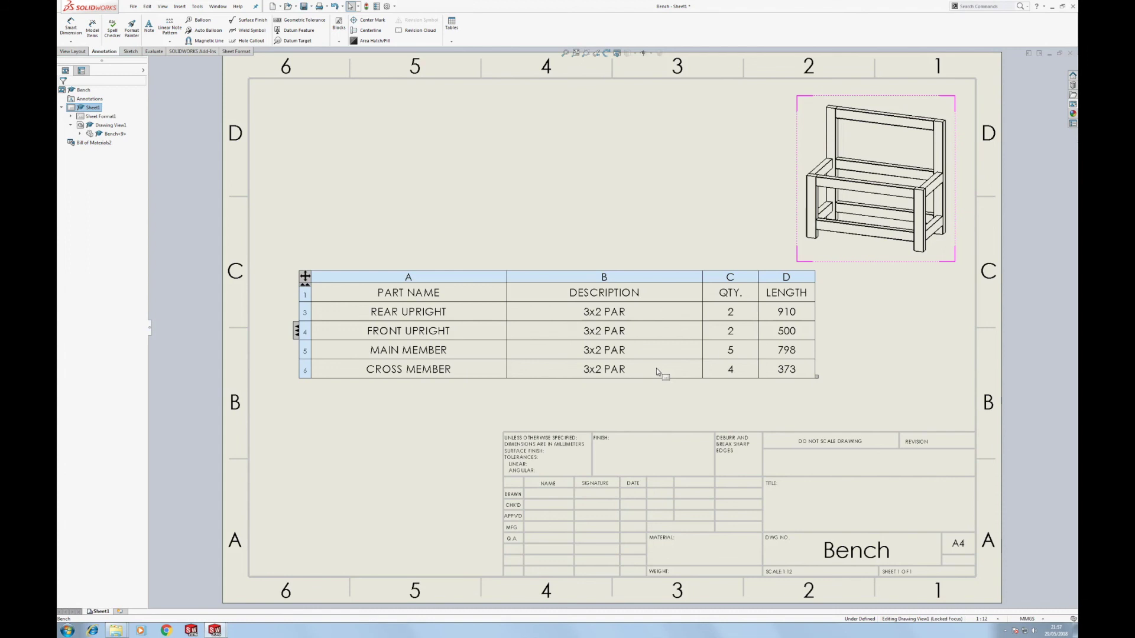
left_click(998, 149)
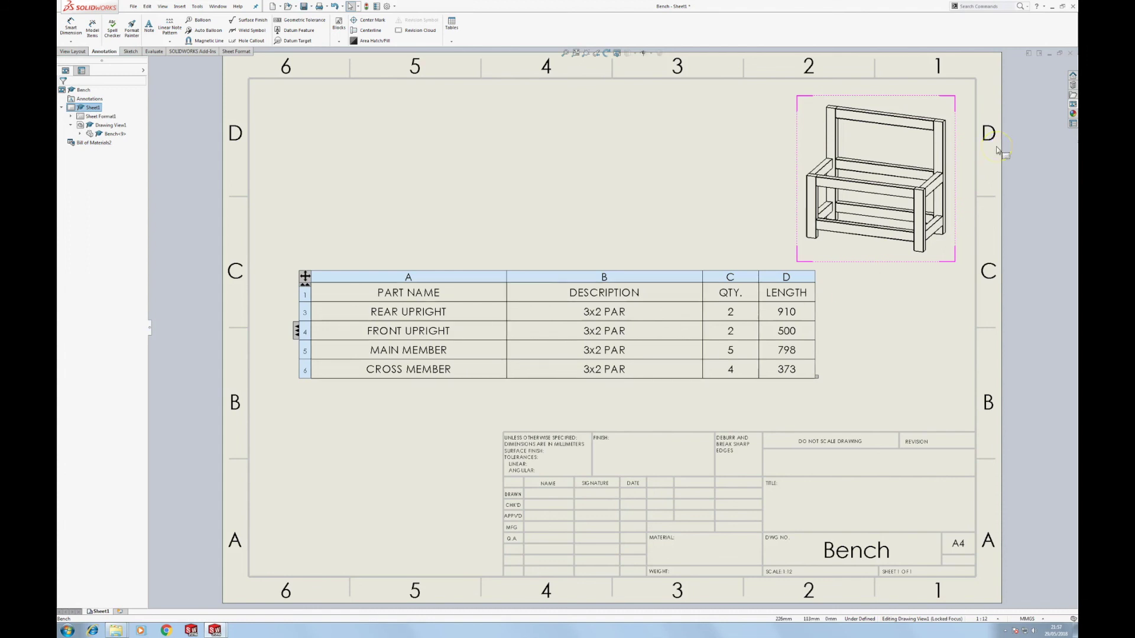